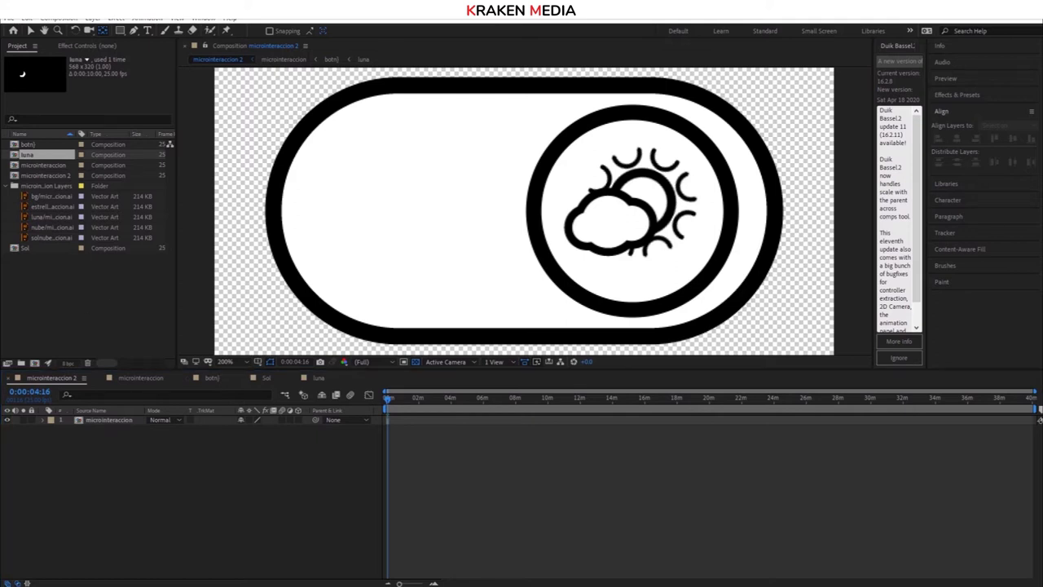
Check the moon shape in the original Illustrator artwork, then return to After Effects
key(alt+Tab)
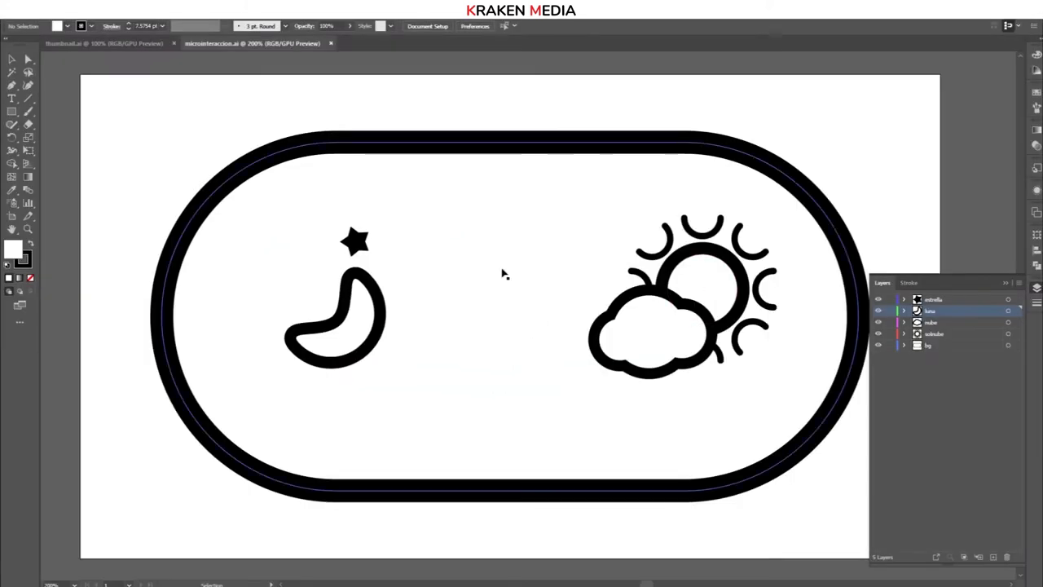
click(344, 314)
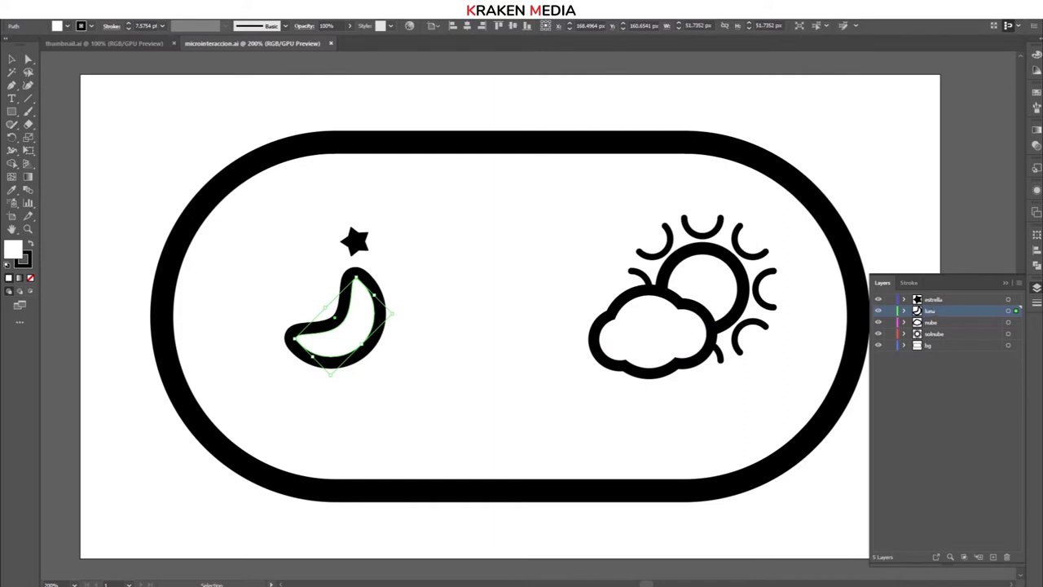
key(super+Down)
key(super+Down)
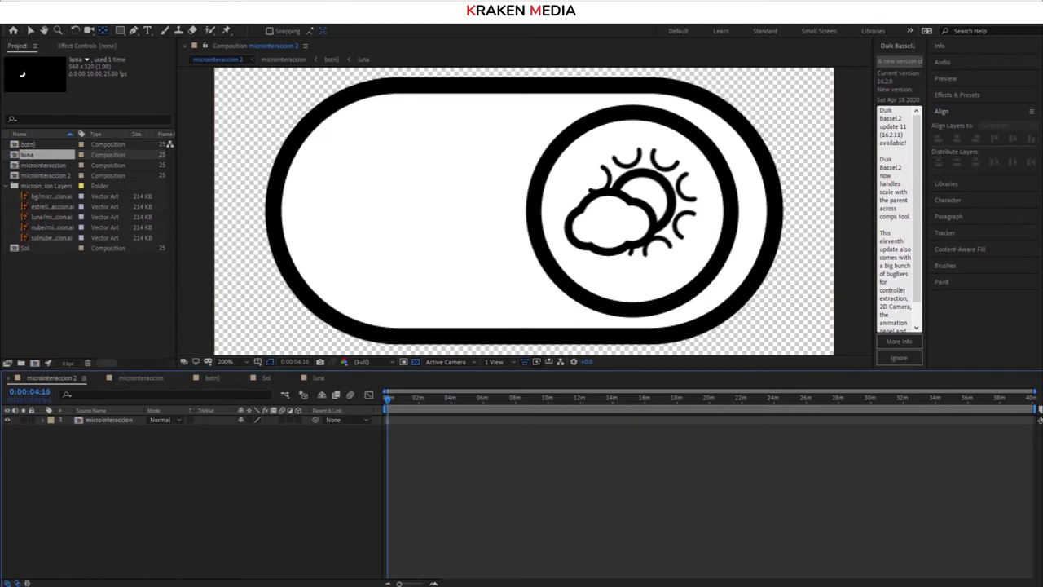
Replace the luna vector footage in the Project panel with a file
click(55, 215)
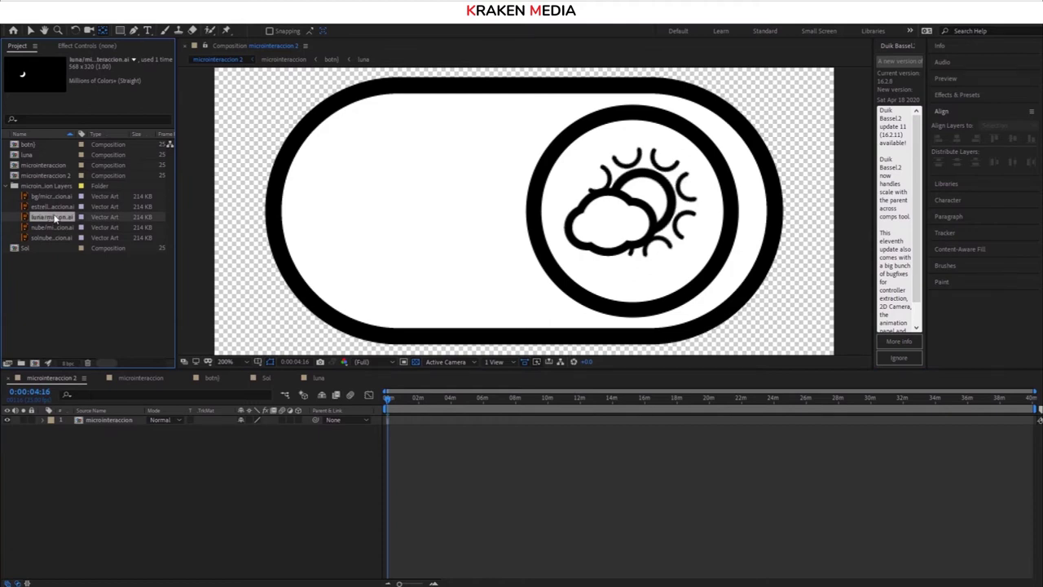
right_click(56, 217)
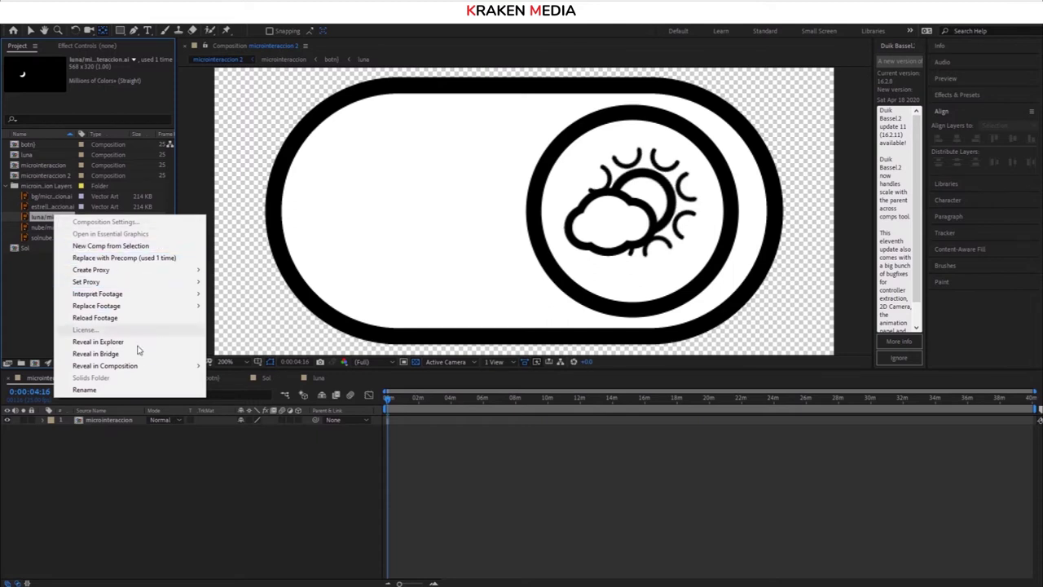
mouse_move(190, 307)
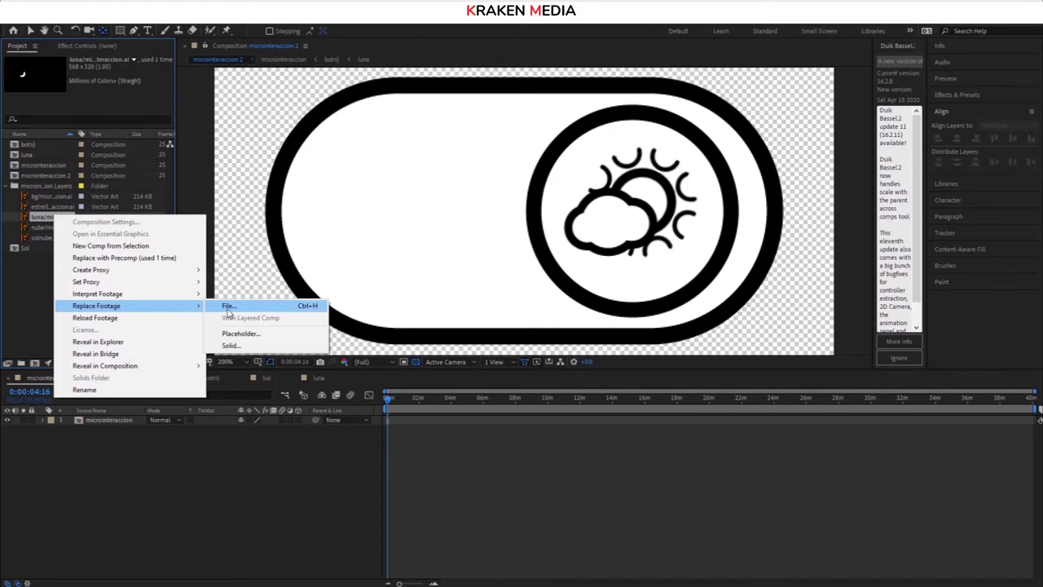
click(227, 307)
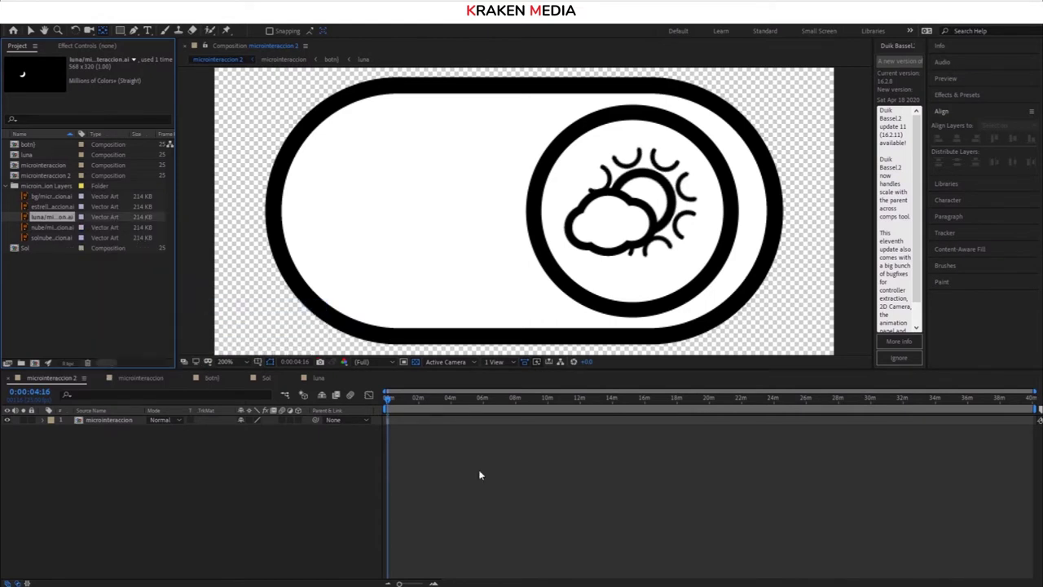
Open the microinteraccion composition and scrub the knob's sun-to-moon toggle from 0:00:00:09
double_click(457, 420)
click(405, 399)
mouse_move(420, 401)
mouse_down()
mouse_move(607, 413)
mouse_move(456, 412)
mouse_move(605, 401)
mouse_move(502, 399)
mouse_up()
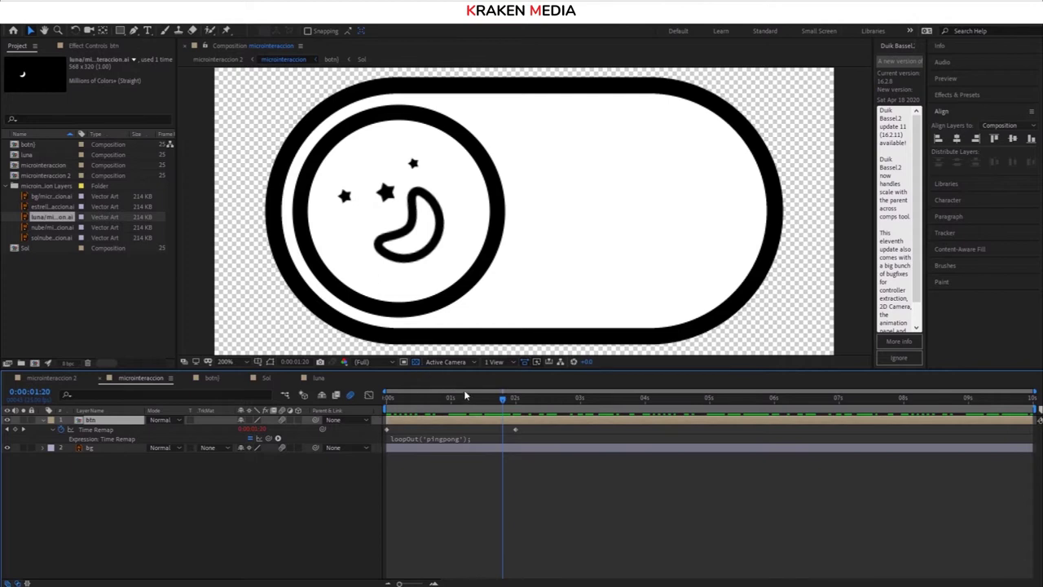
mouse_move(461, 399)
mouse_down()
mouse_move(431, 401)
mouse_move(498, 400)
mouse_up()
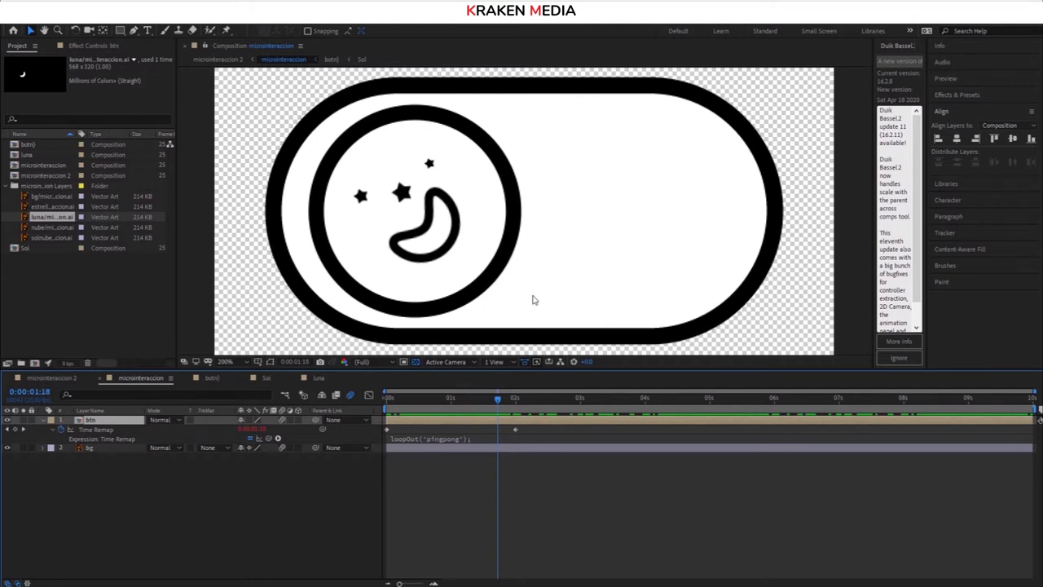
mouse_move(498, 399)
mouse_down()
mouse_move(411, 401)
mouse_move(456, 401)
mouse_up()
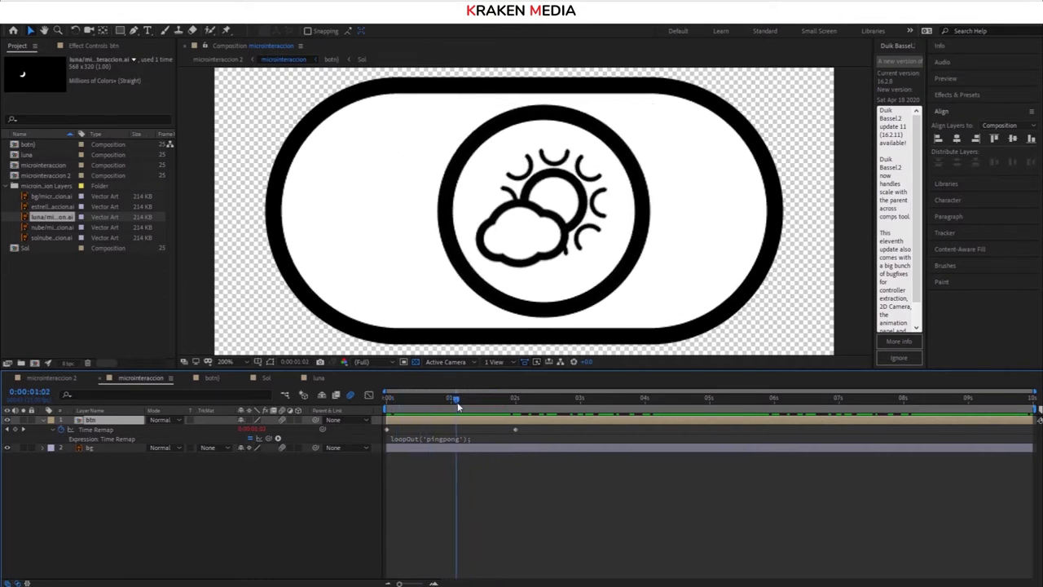
drag(457, 401, 514, 401)
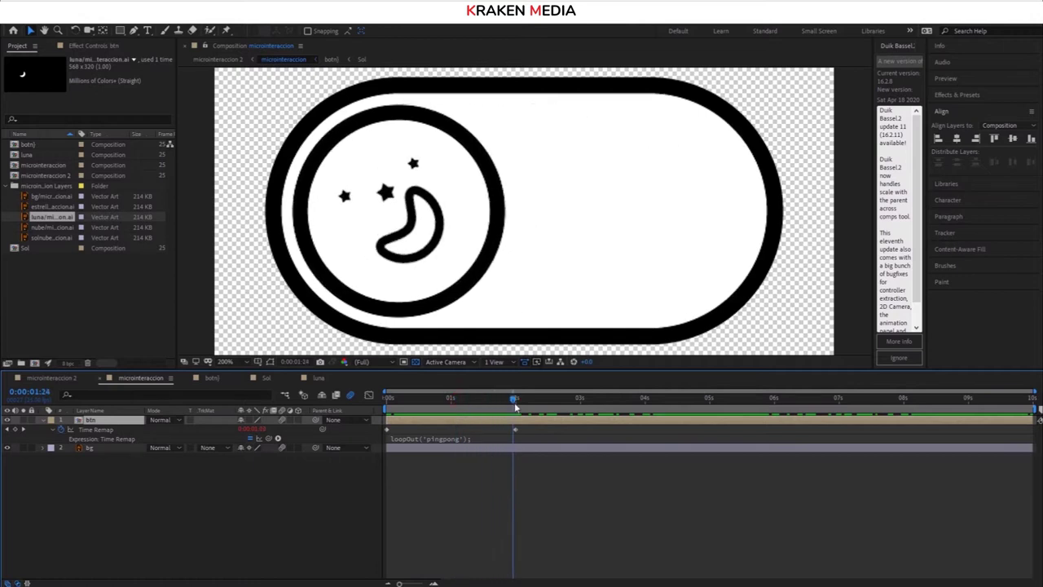
drag(515, 401, 516, 401)
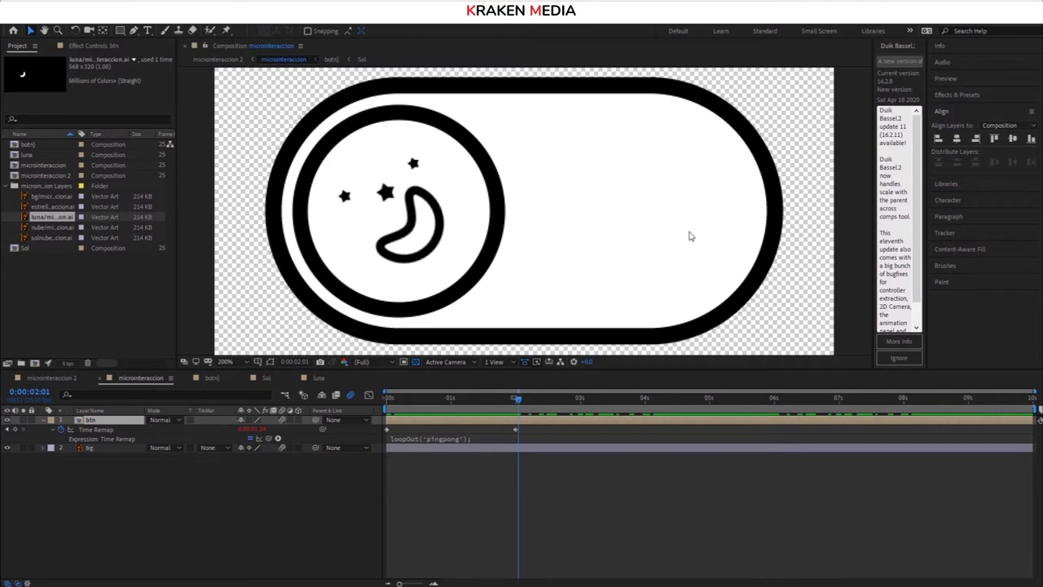
Convert the bg layer into a bg Outlines shape layer with Create Shapes from Vector Layer
click(91, 451)
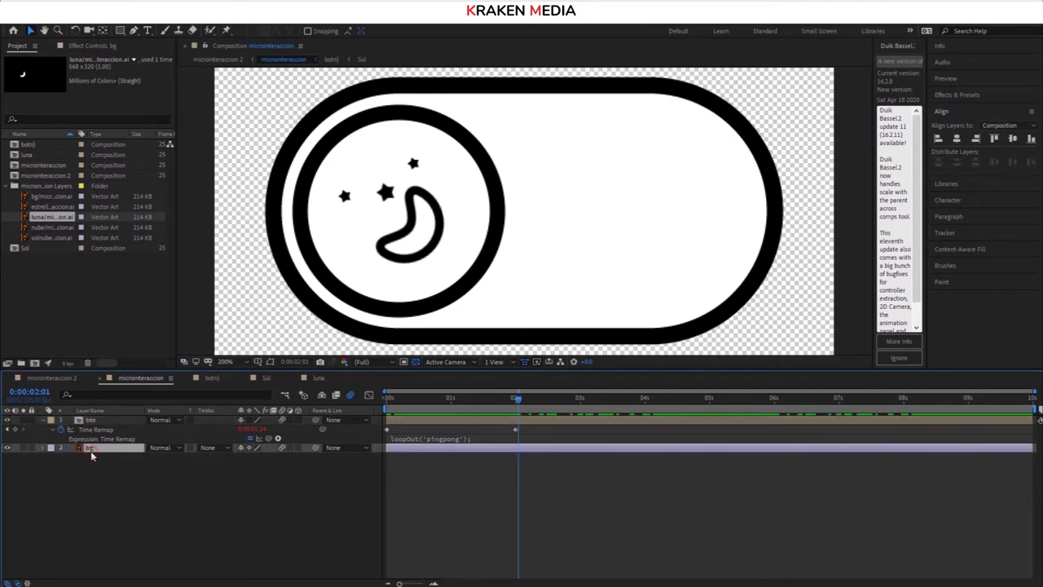
click(44, 448)
click(43, 447)
right_click(97, 450)
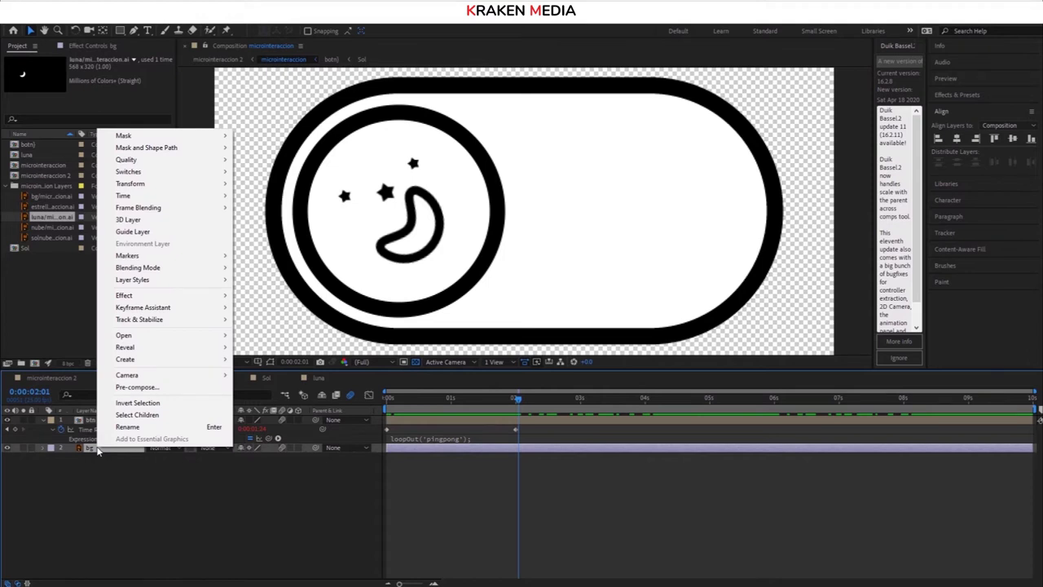
mouse_move(227, 360)
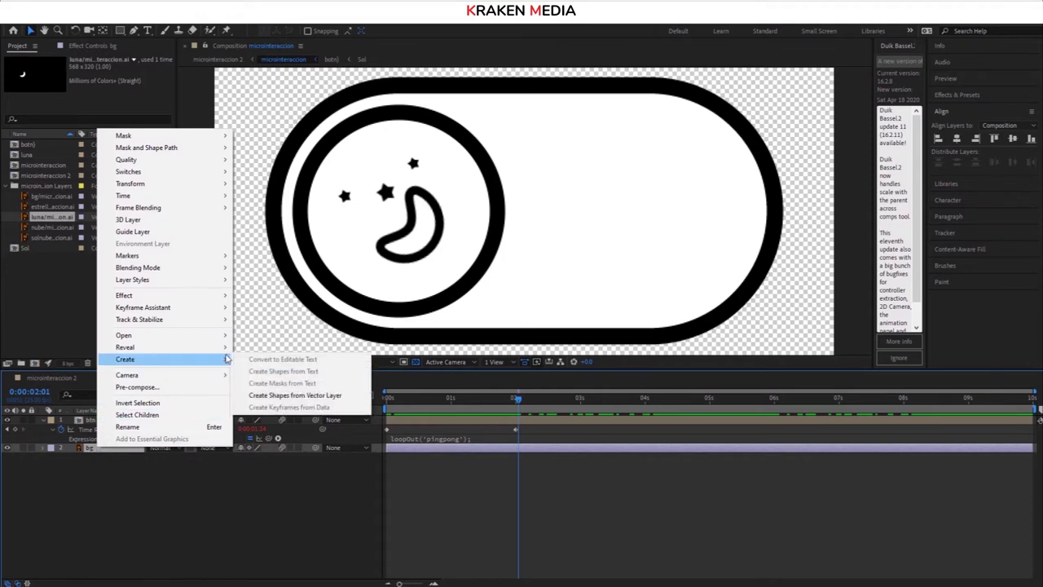
click(260, 398)
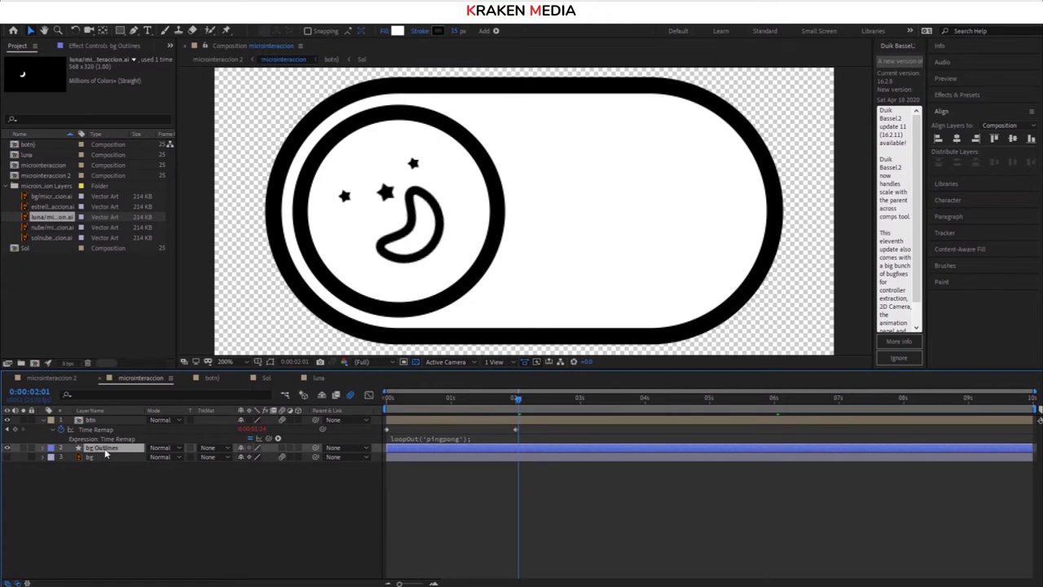
Expand bg Outlines down to Group 1's Fill 1 and return to the animation start
click(45, 453)
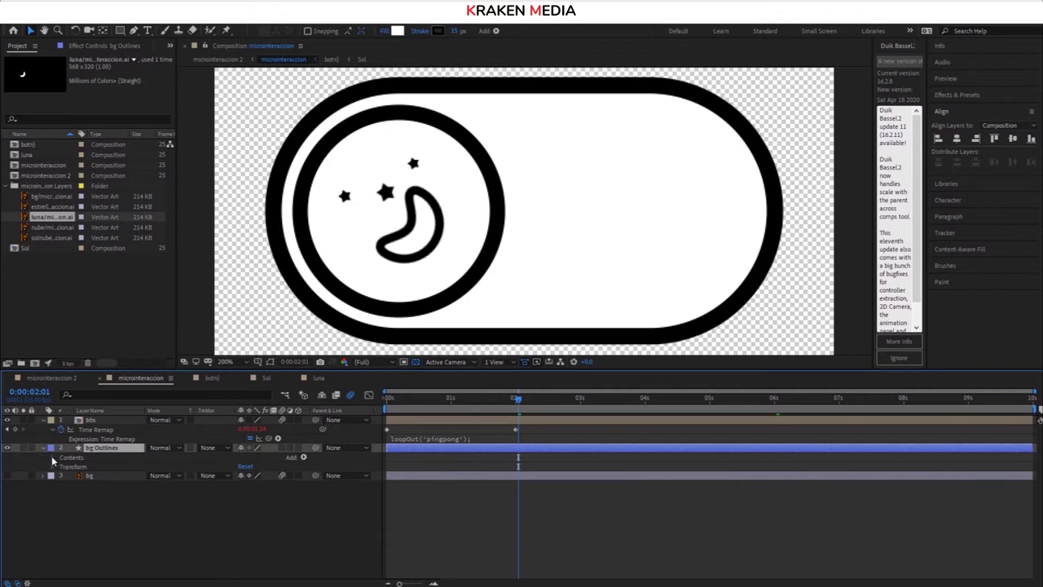
click(53, 458)
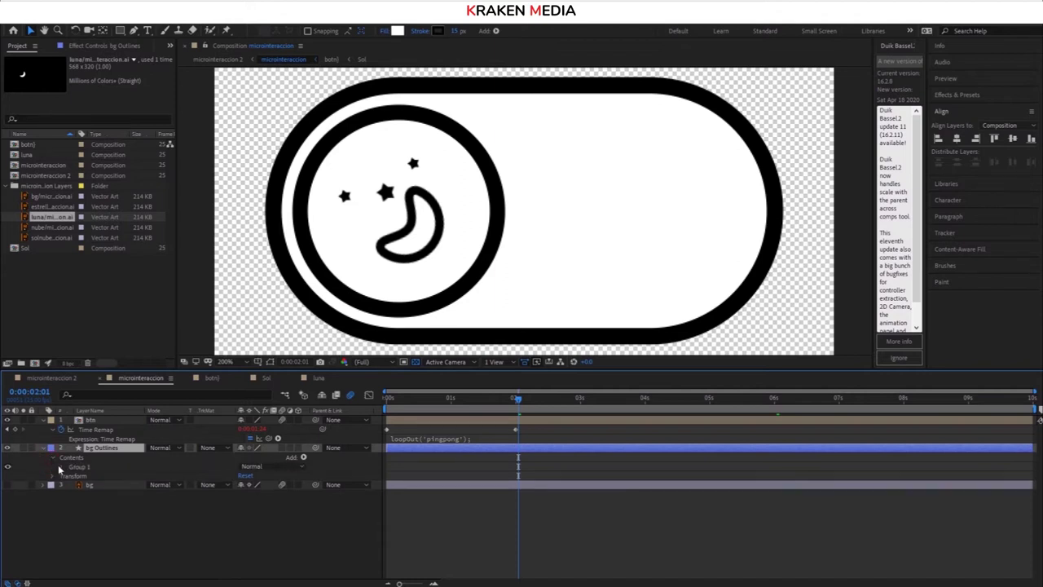
click(62, 467)
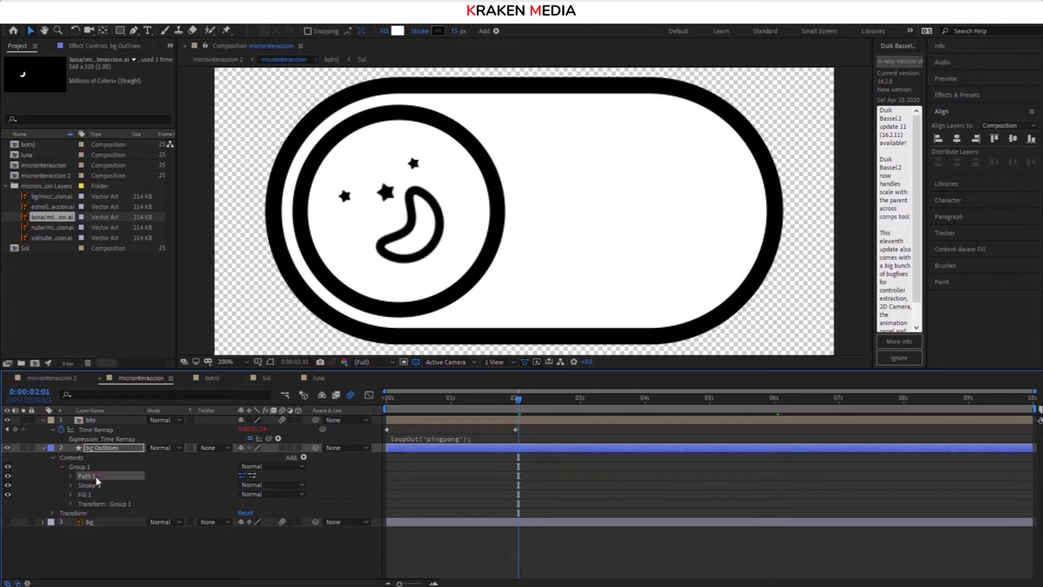
click(85, 485)
click(78, 495)
drag(517, 398, 388, 401)
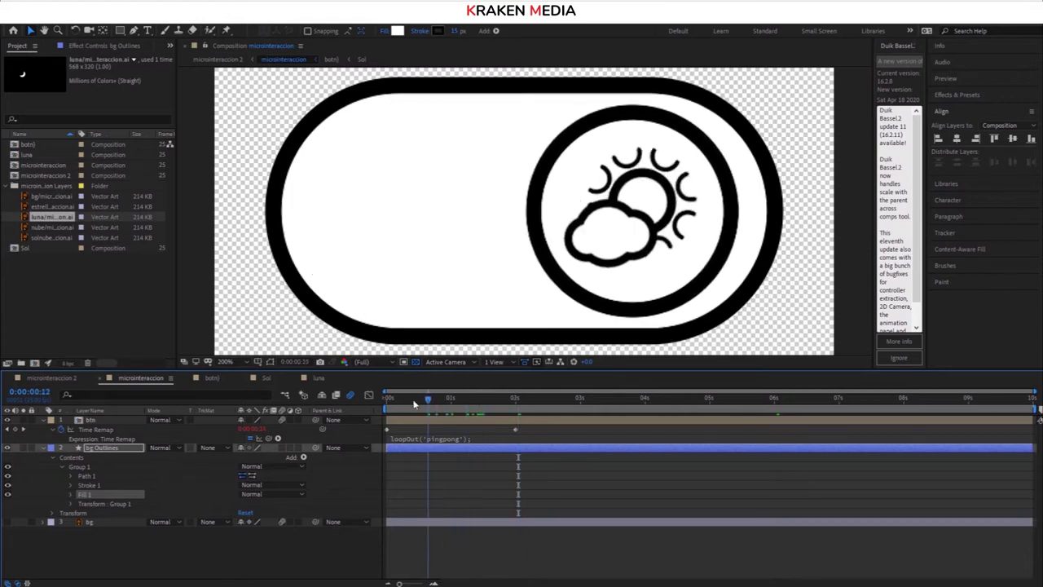
Set the fill colour to teal 69C0BD, keyframe it, and move to about 0:00:01:04
click(70, 495)
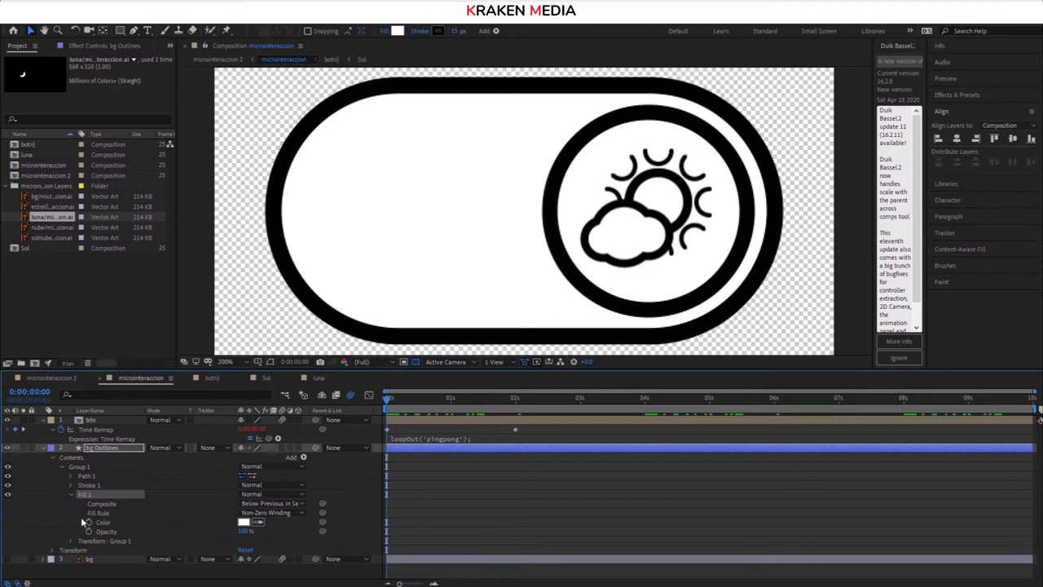
click(244, 521)
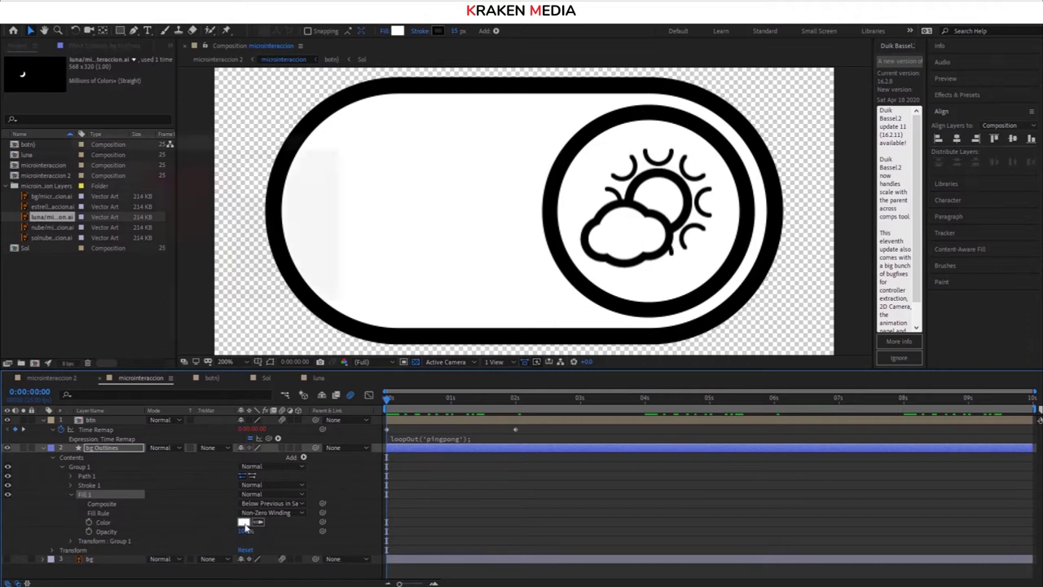
text(69C0BD)
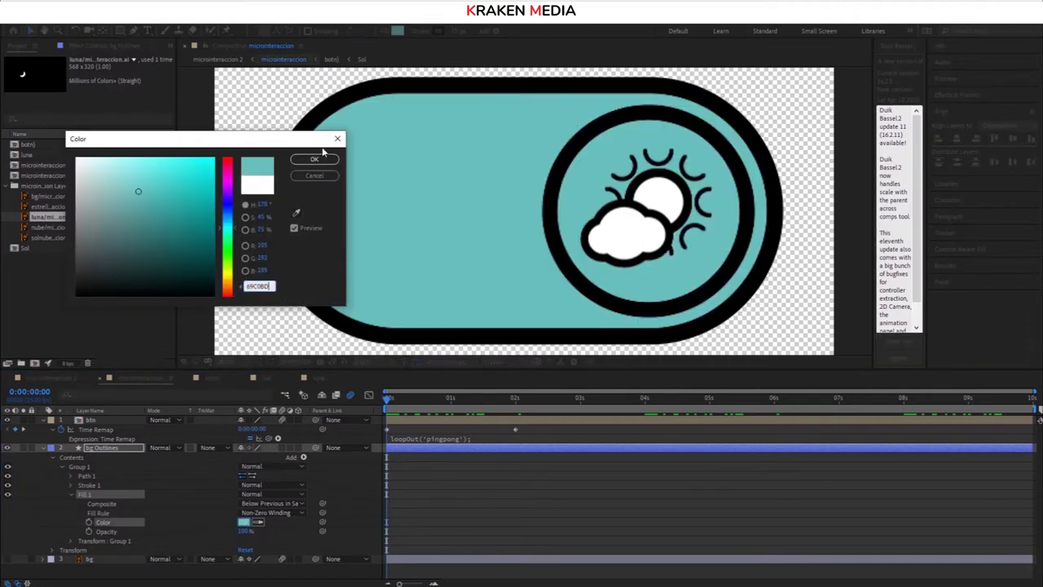
click(316, 160)
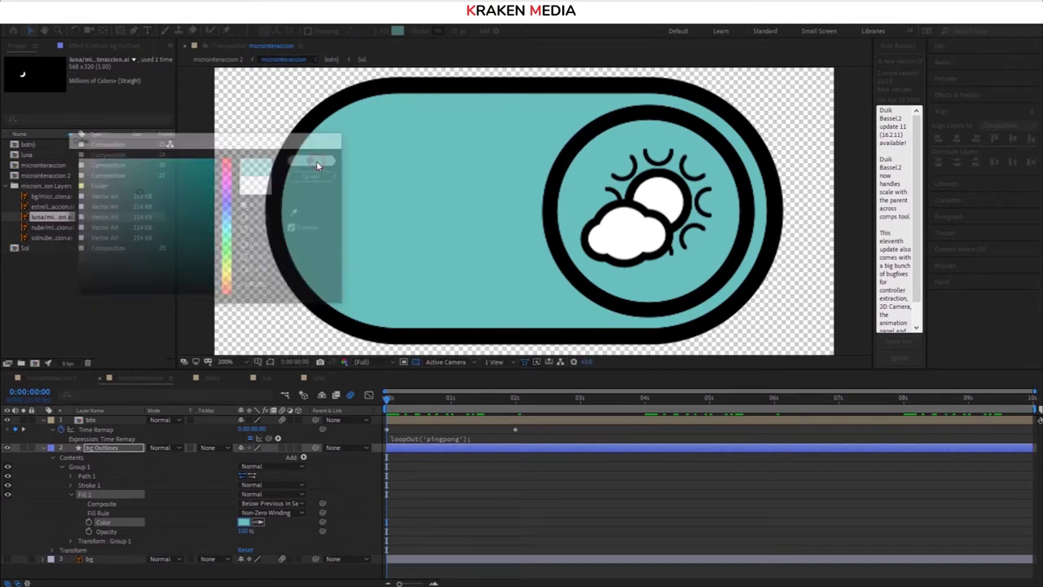
click(88, 523)
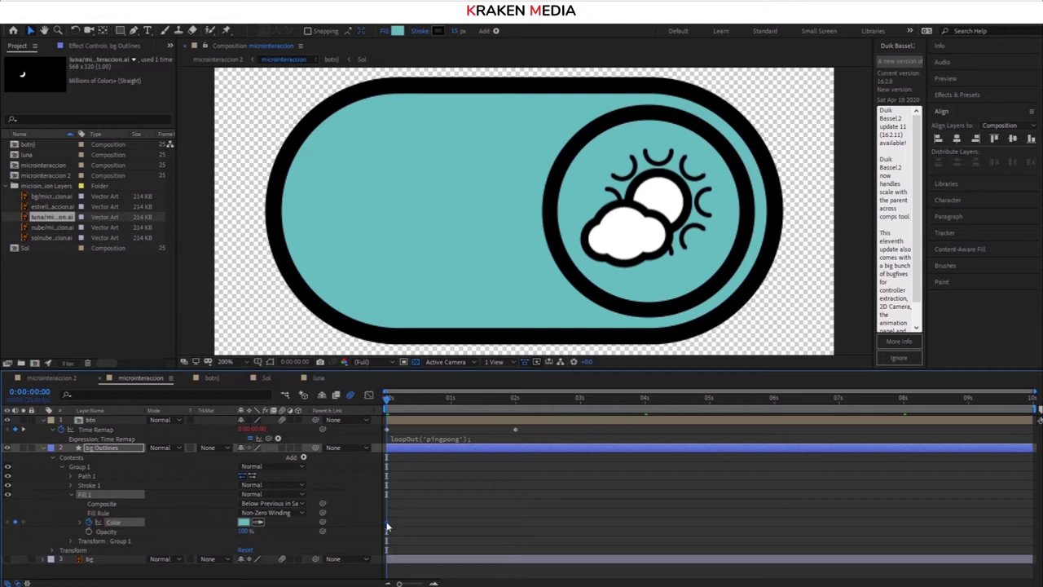
drag(448, 399, 462, 401)
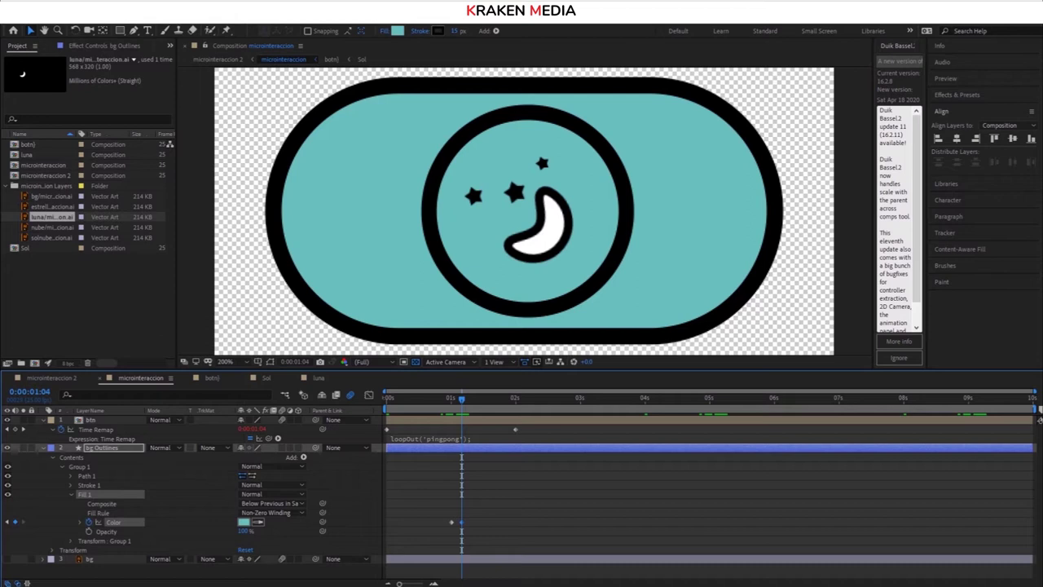
Set the fill colour at the second keyframe to dark 2C3D3C
click(494, 502)
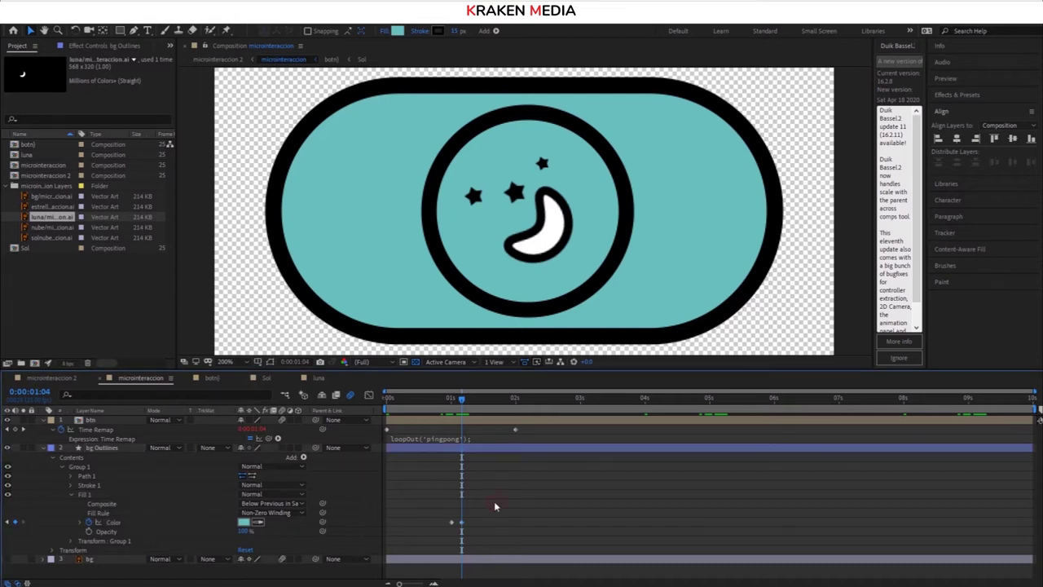
click(462, 527)
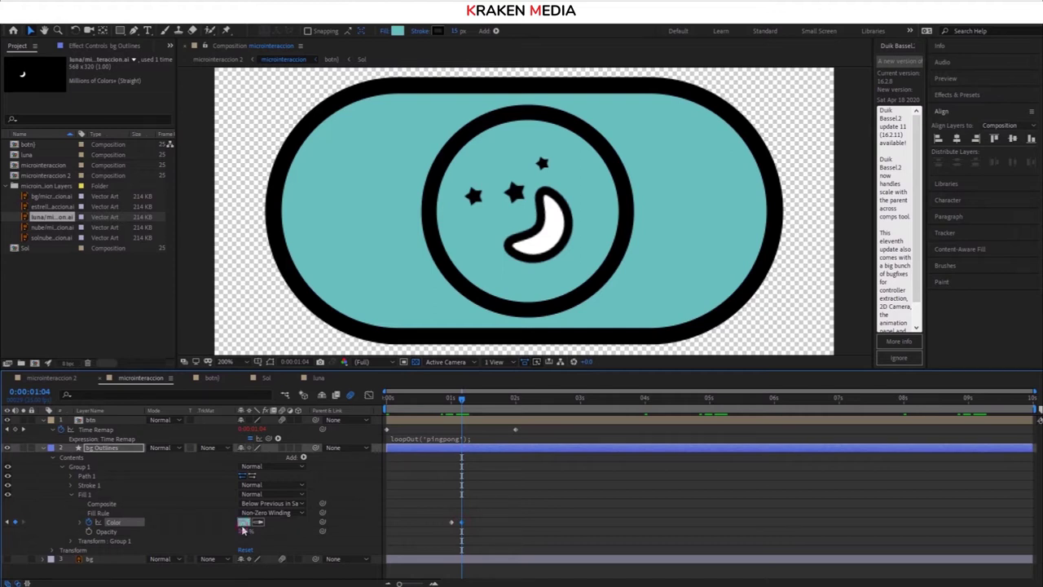
click(244, 523)
text(2C3D3C)
click(314, 158)
Preview the day-to-night animation and shift the second colour keyframe slightly earlier
drag(463, 400, 387, 400)
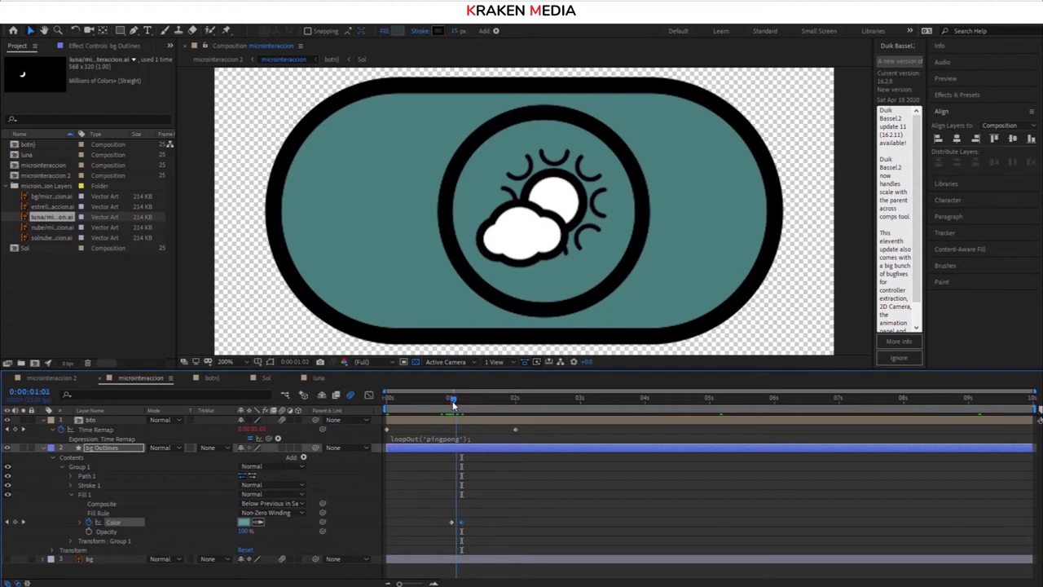
key(space)
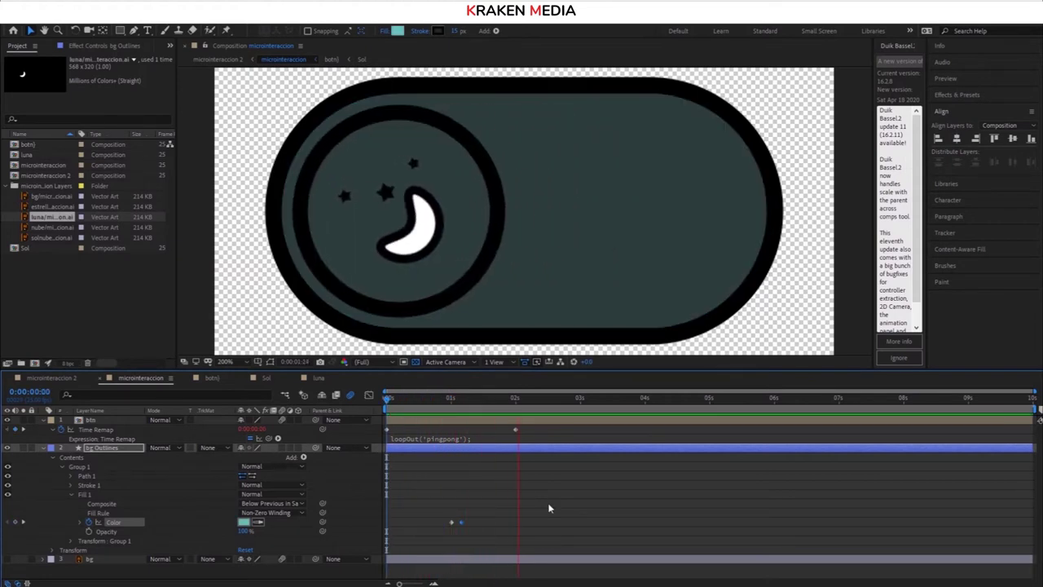
mouse_move(509, 400)
mouse_down()
mouse_move(459, 419)
mouse_move(454, 500)
mouse_up()
key(space)
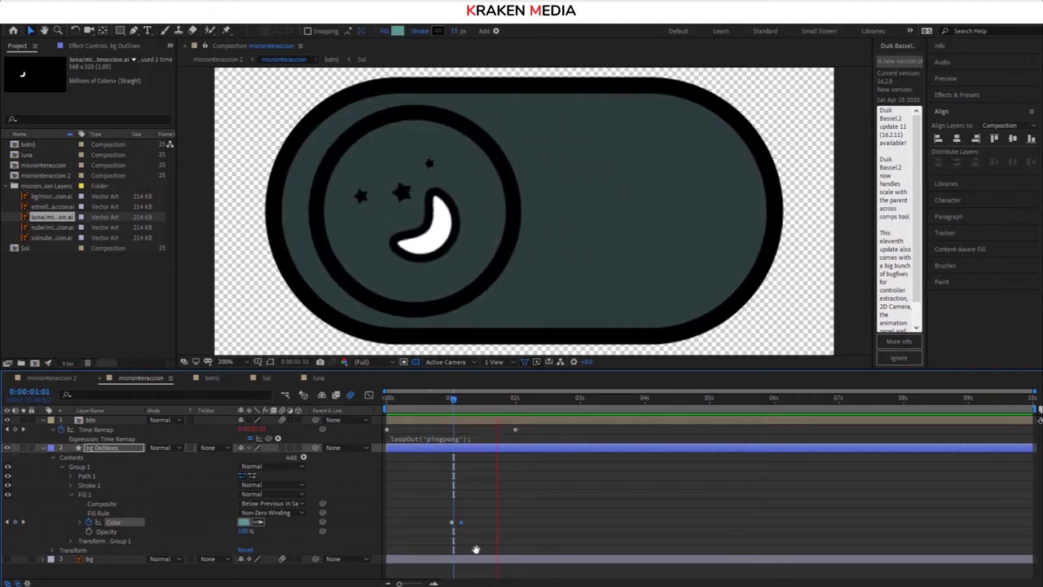
key(space)
drag(453, 522, 437, 523)
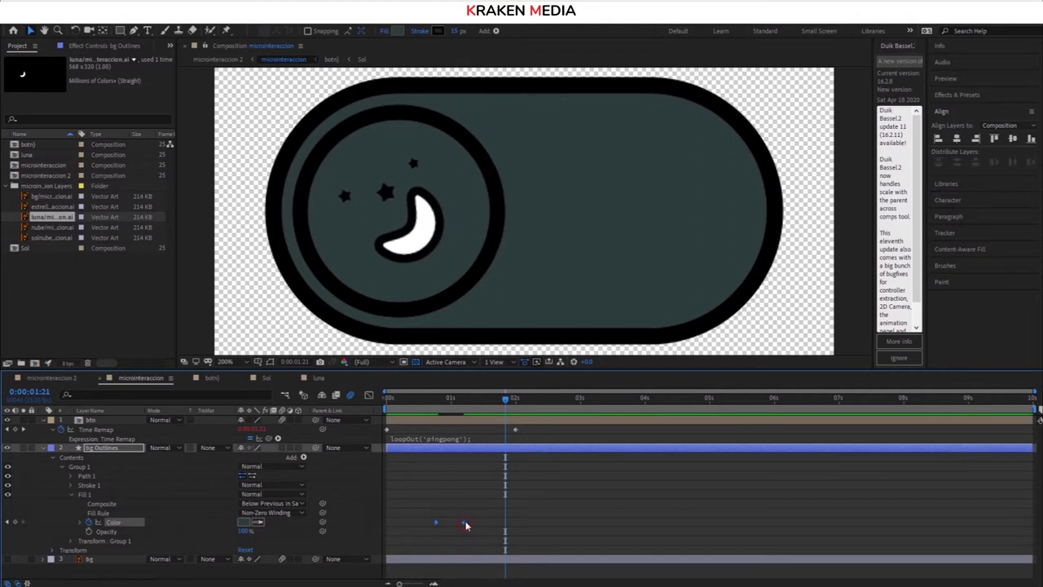
key(space)
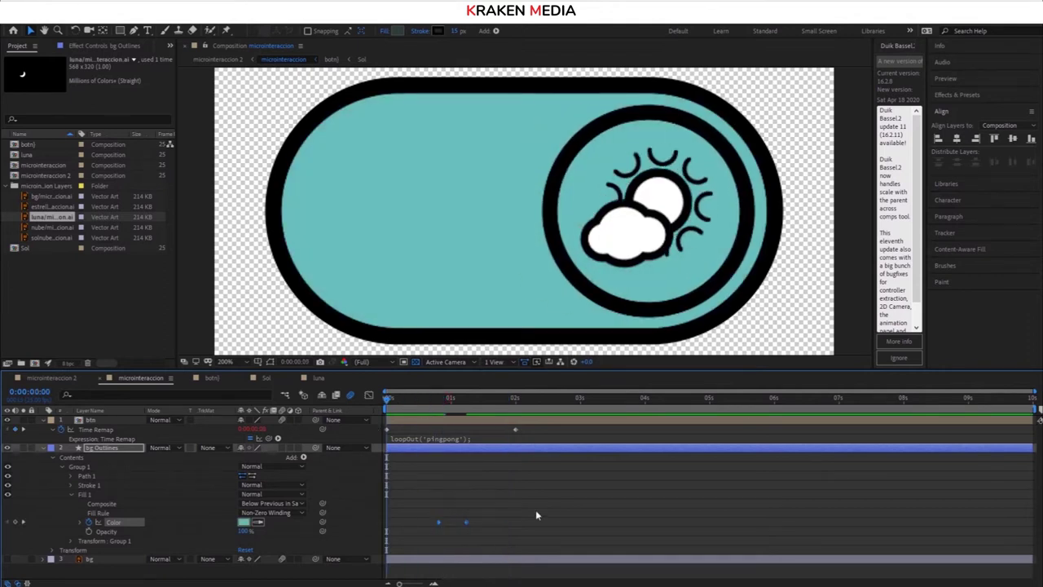
click(523, 400)
mouse_move(505, 403)
mouse_down()
mouse_move(450, 402)
mouse_move(507, 415)
mouse_move(386, 403)
mouse_up()
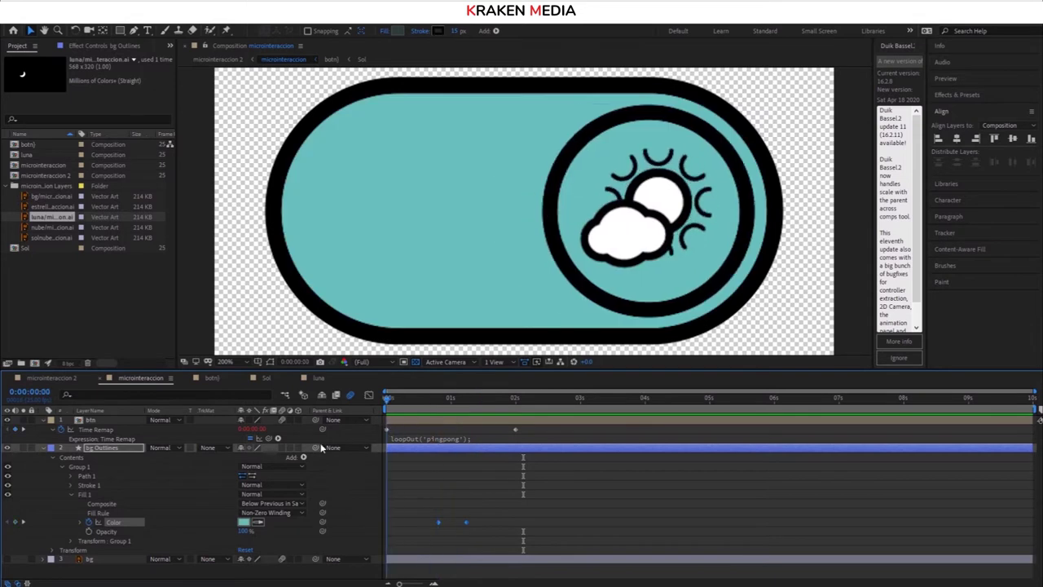
Collapse the layers and replay the switch from sun to moon state
click(43, 448)
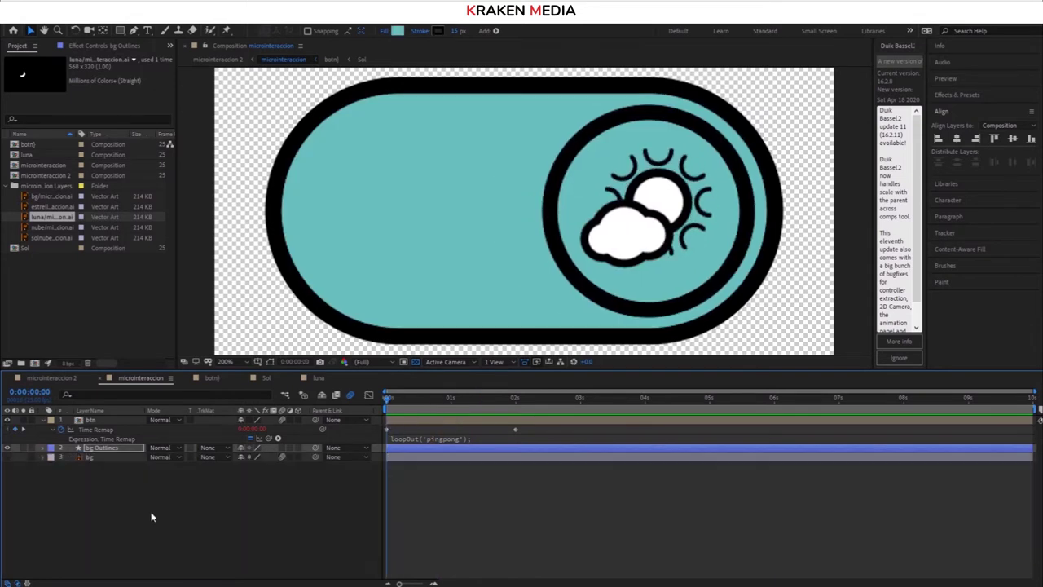
drag(432, 416, 424, 416)
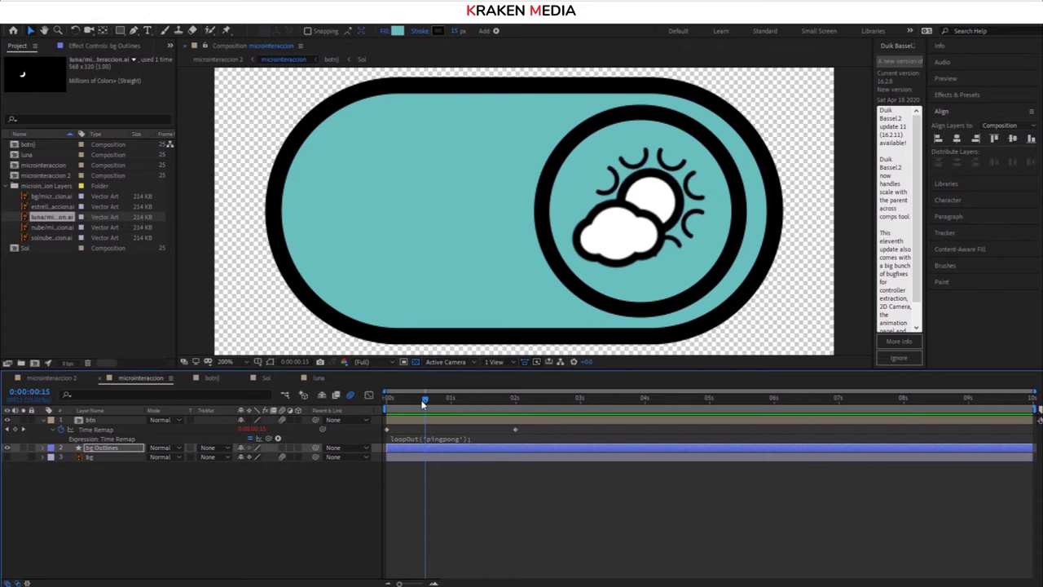
click(394, 399)
key(space)
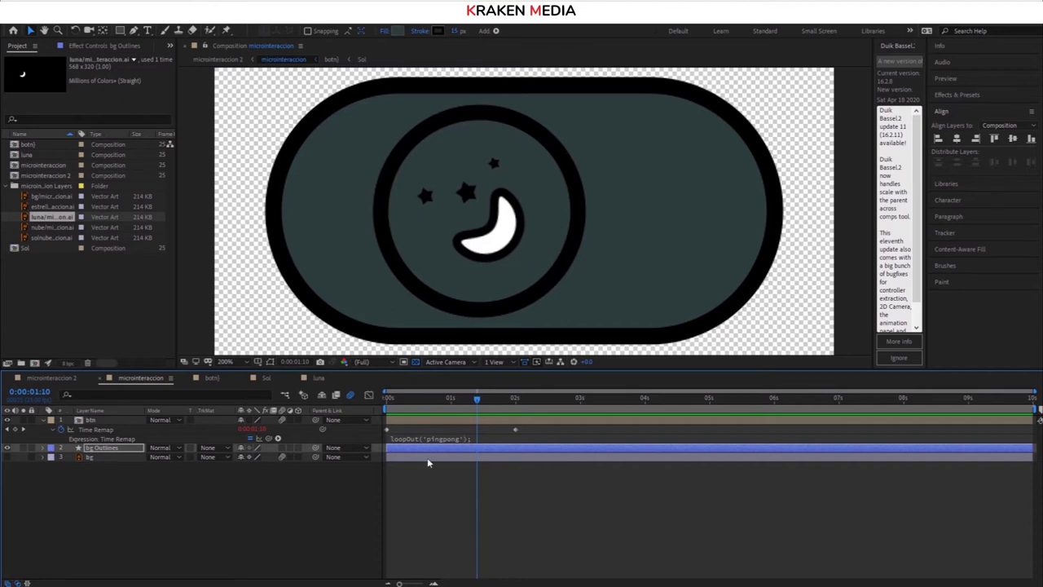
click(43, 420)
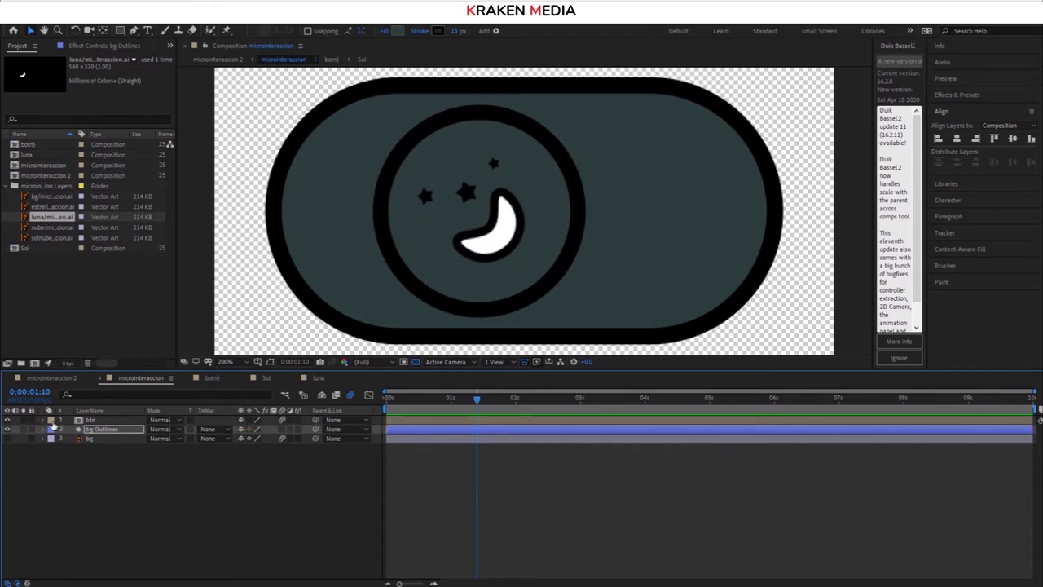
click(78, 421)
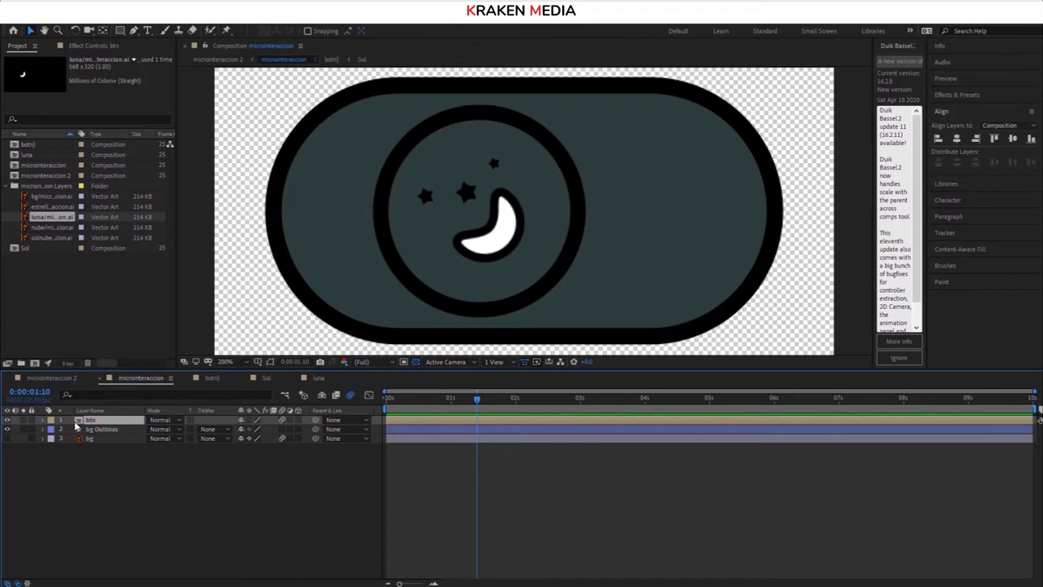
Open the knob's botn precomp and expand Shape Layer 1 down to Ellipse 1's fill
double_click(78, 421)
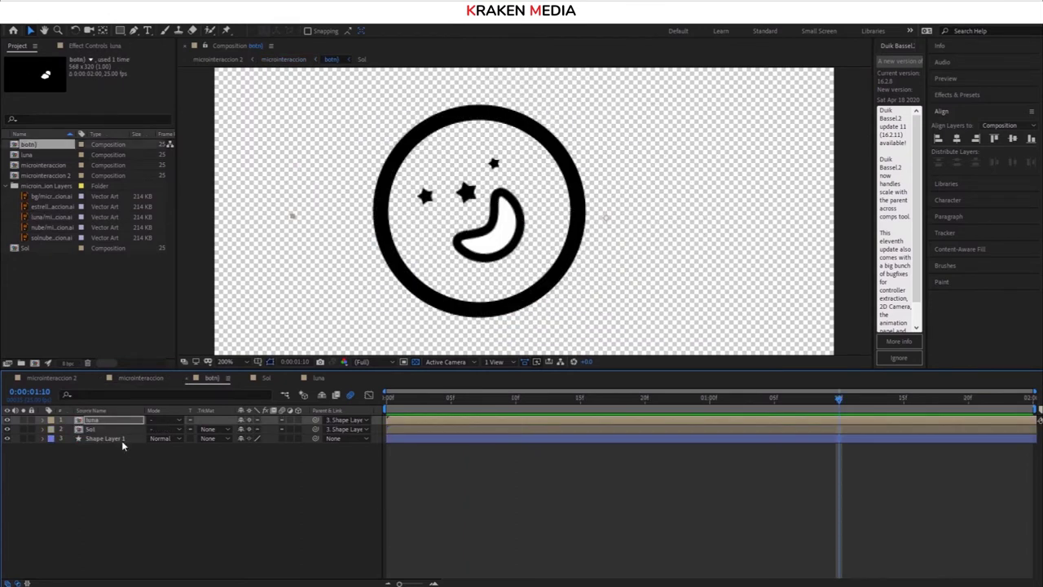
click(110, 429)
click(109, 439)
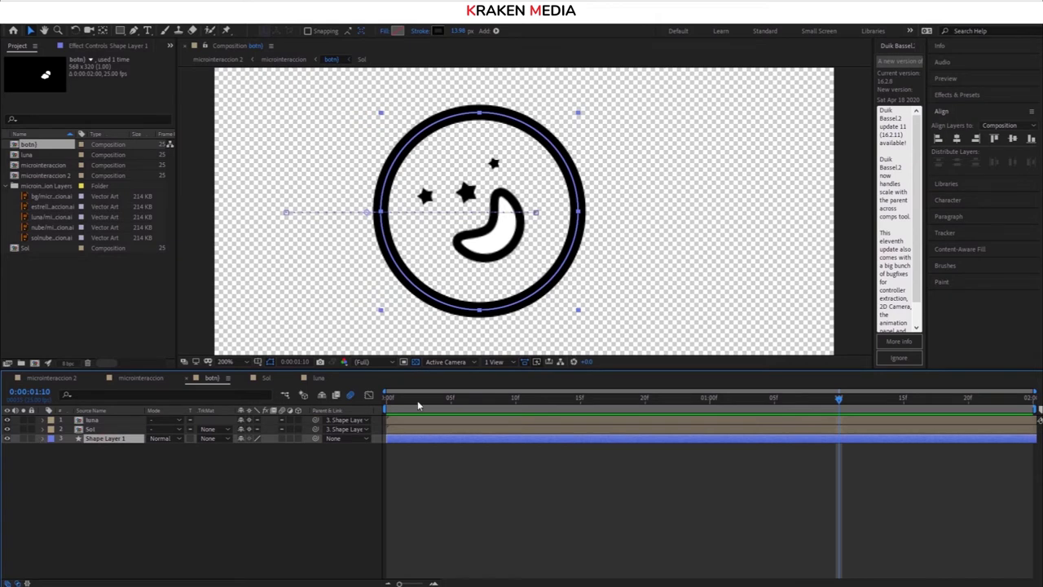
drag(417, 400, 356, 404)
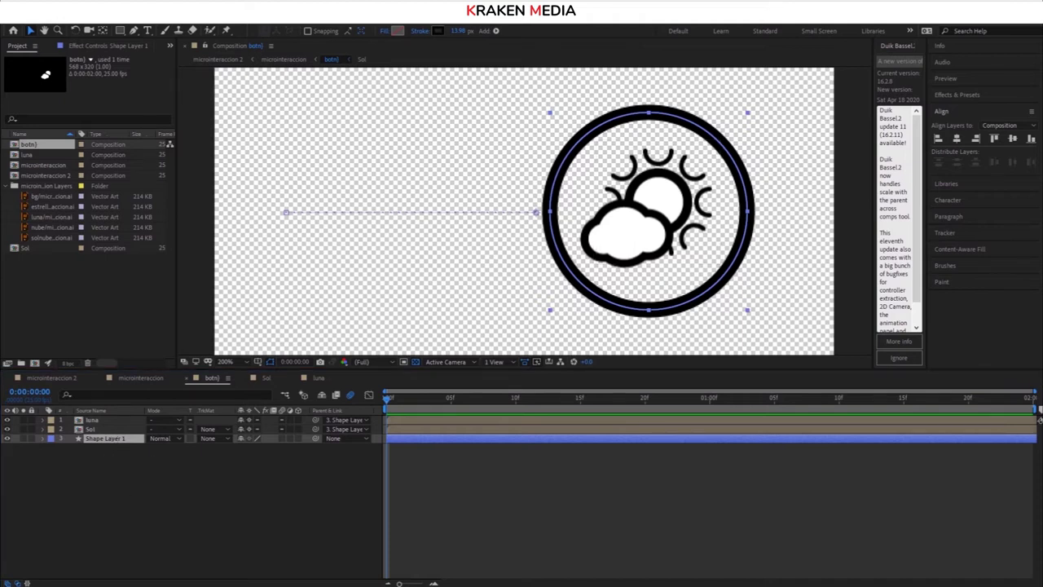
click(438, 485)
click(44, 439)
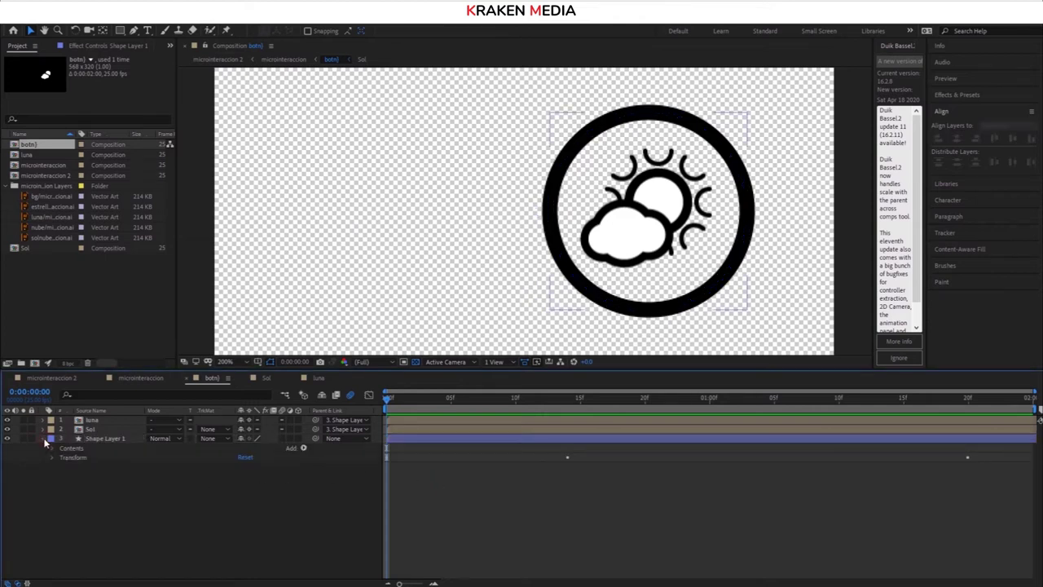
click(50, 449)
click(60, 458)
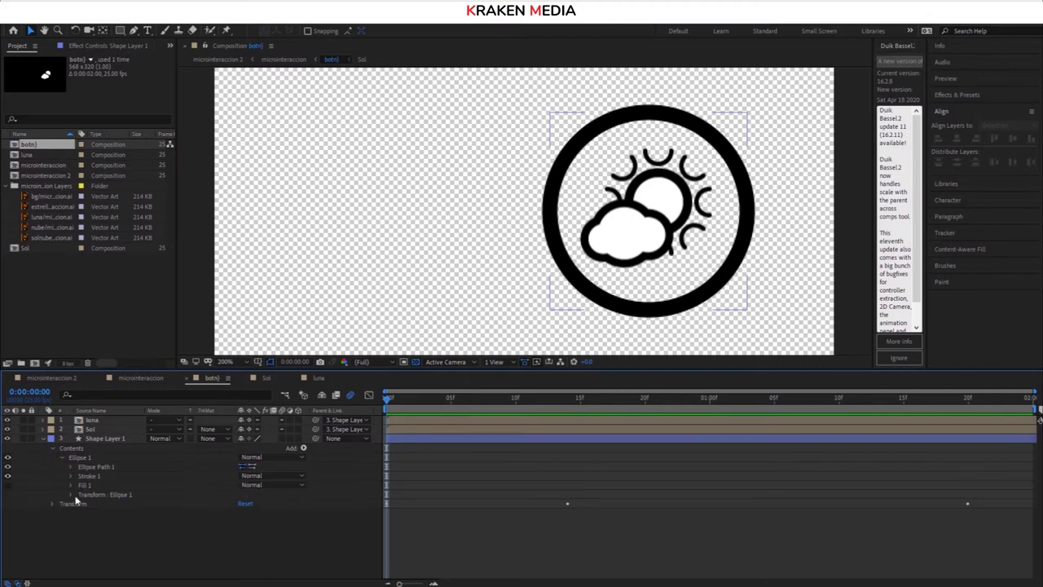
Turn on the circle's fill and keyframe it orange for the sun, light grey for the moon
click(8, 485)
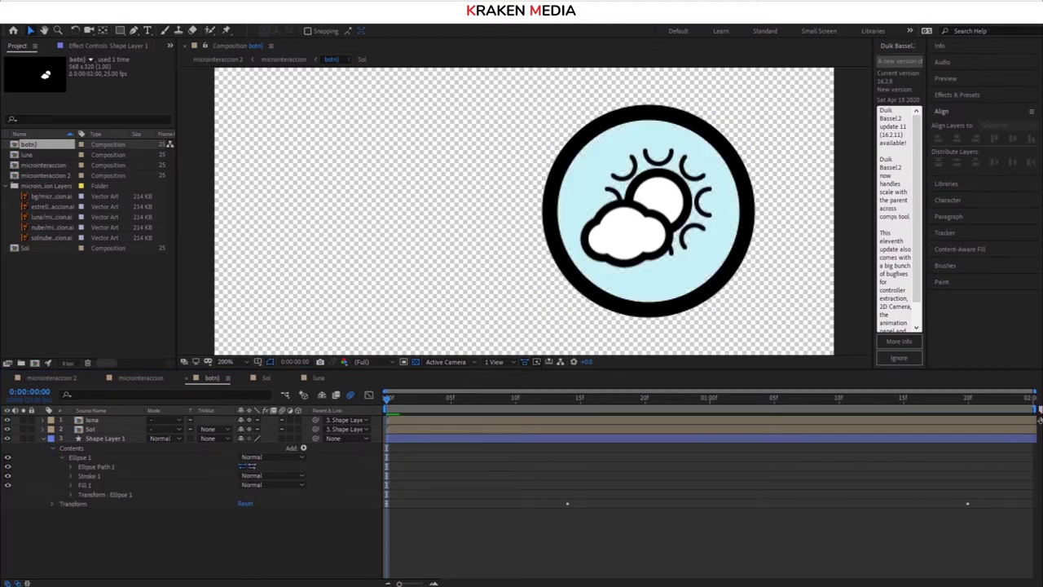
mouse_move(463, 397)
mouse_down()
mouse_move(733, 430)
mouse_move(684, 430)
mouse_up()
click(89, 513)
click(812, 397)
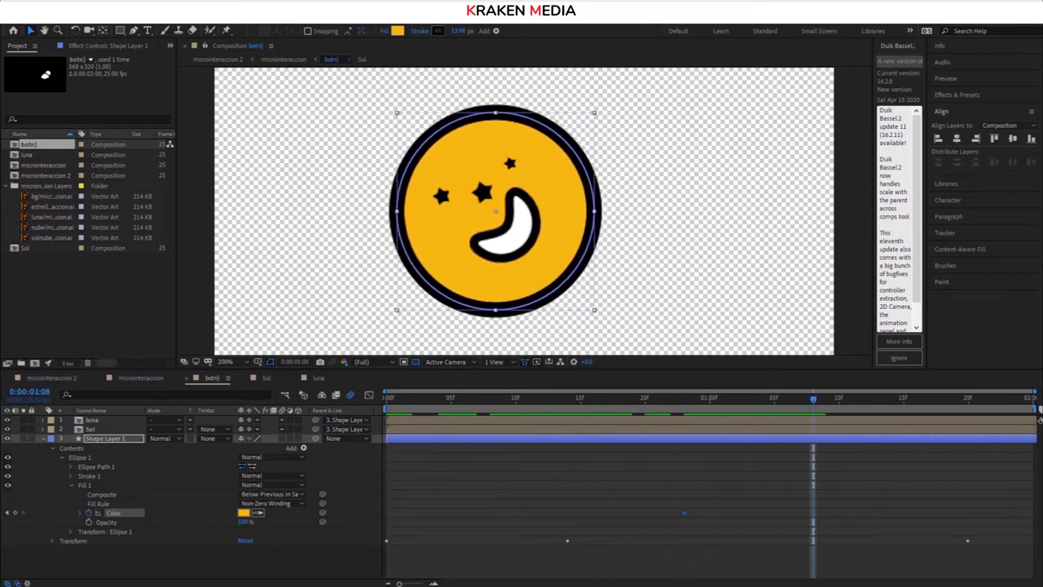
click(243, 512)
mouse_move(813, 398)
mouse_down()
mouse_move(826, 417)
mouse_move(586, 427)
mouse_move(722, 427)
mouse_up()
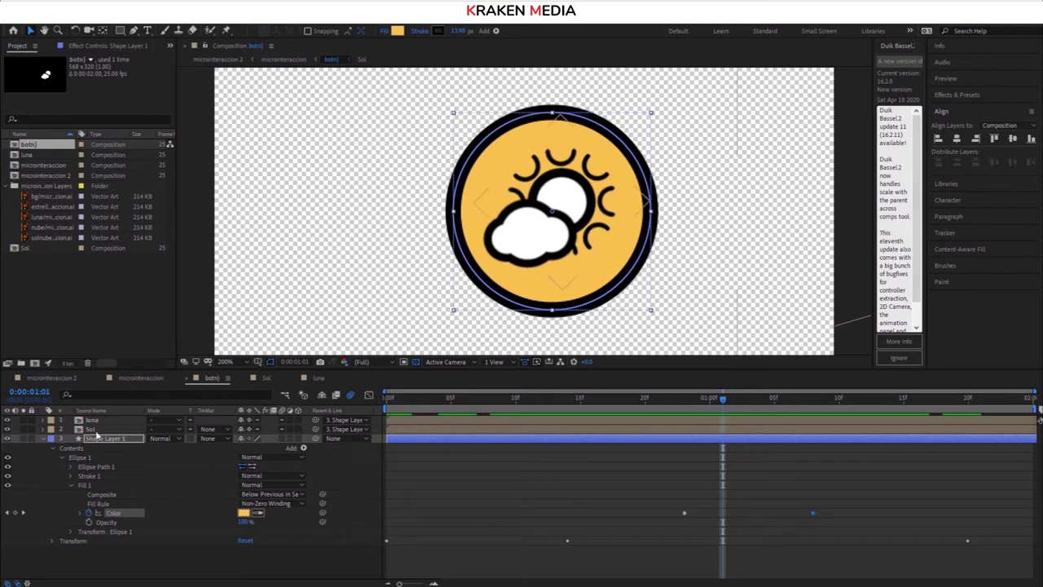
click(88, 429)
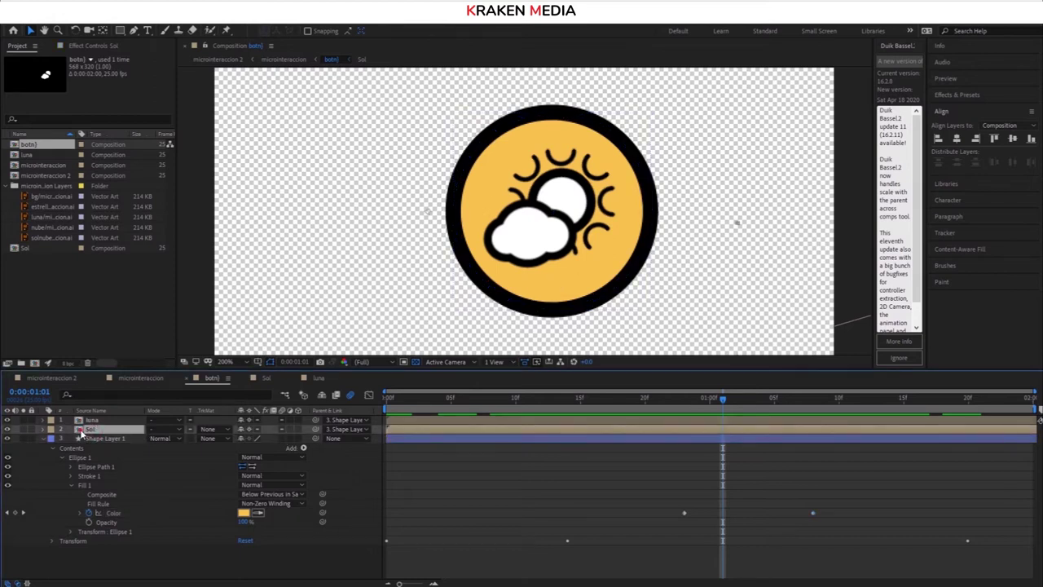
Open the Sol precomp and view the nube cloud layer on its own
double_click(82, 432)
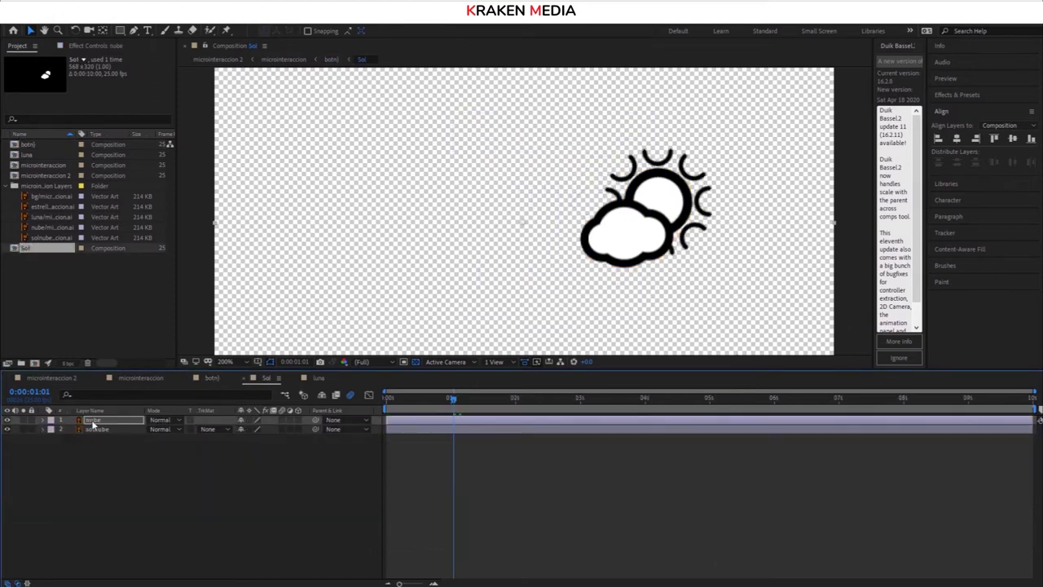
key(Return)
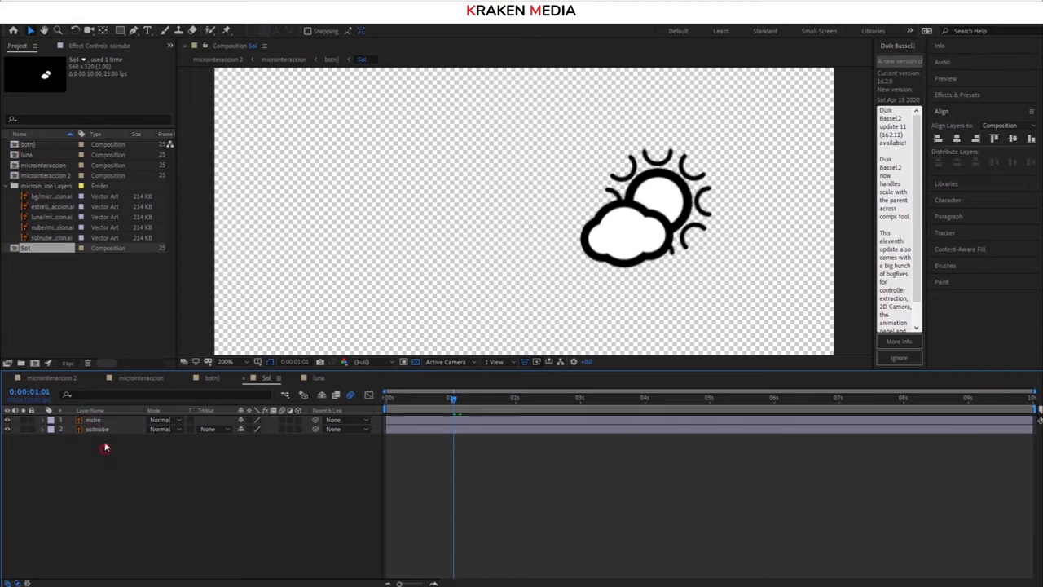
shift+click(98, 429)
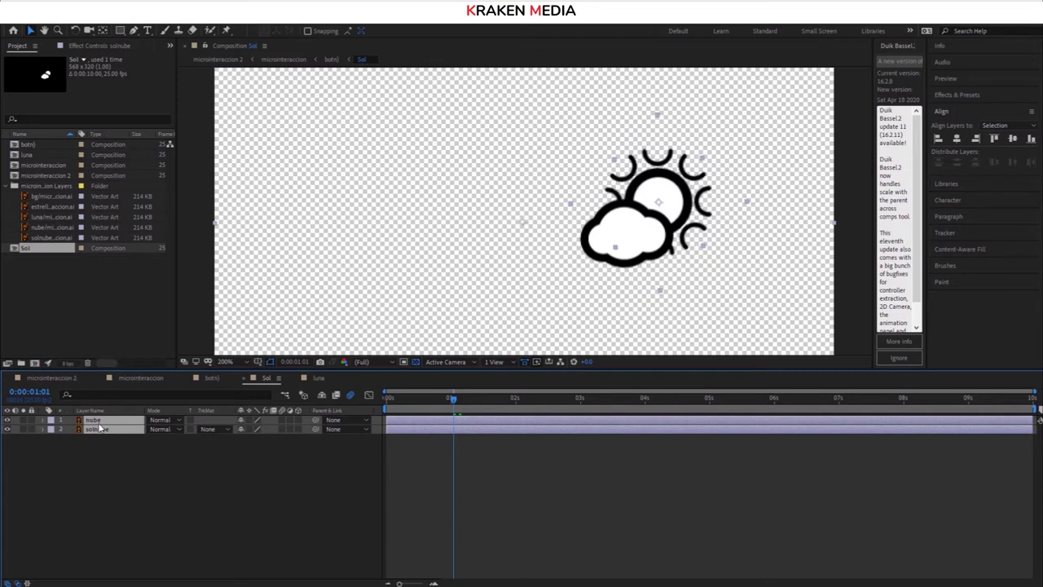
right_click(99, 429)
click(111, 443)
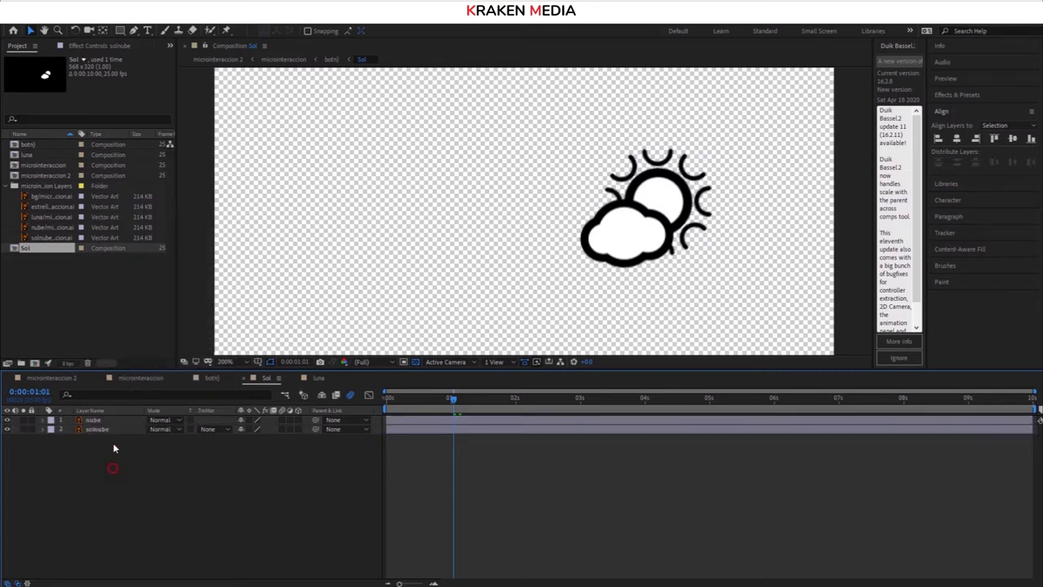
click(93, 421)
double_click(93, 421)
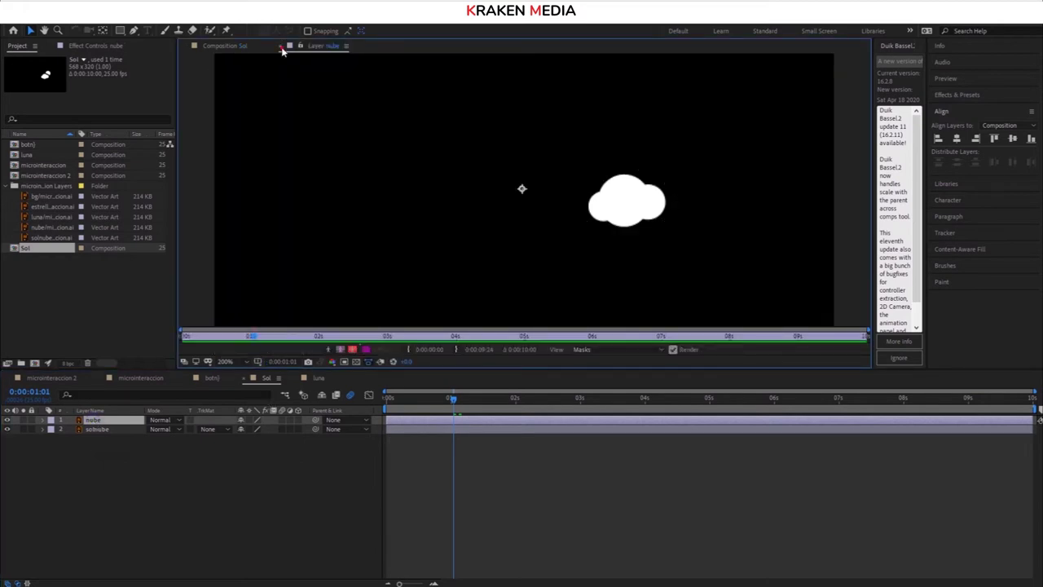
click(281, 47)
Convert the nube cloud artwork into a shape layer and expand its groups
right_click(100, 422)
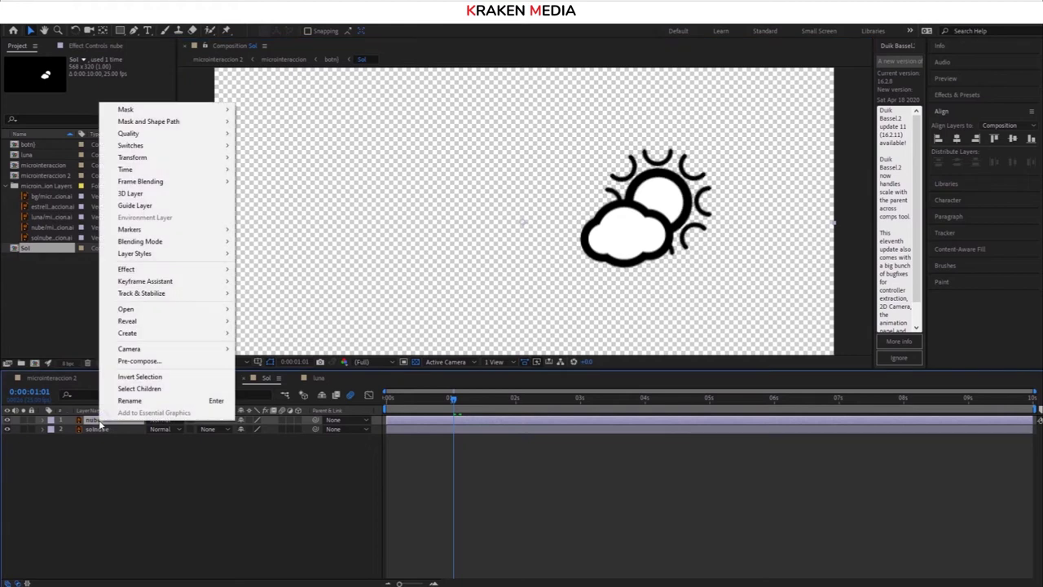
mouse_move(210, 334)
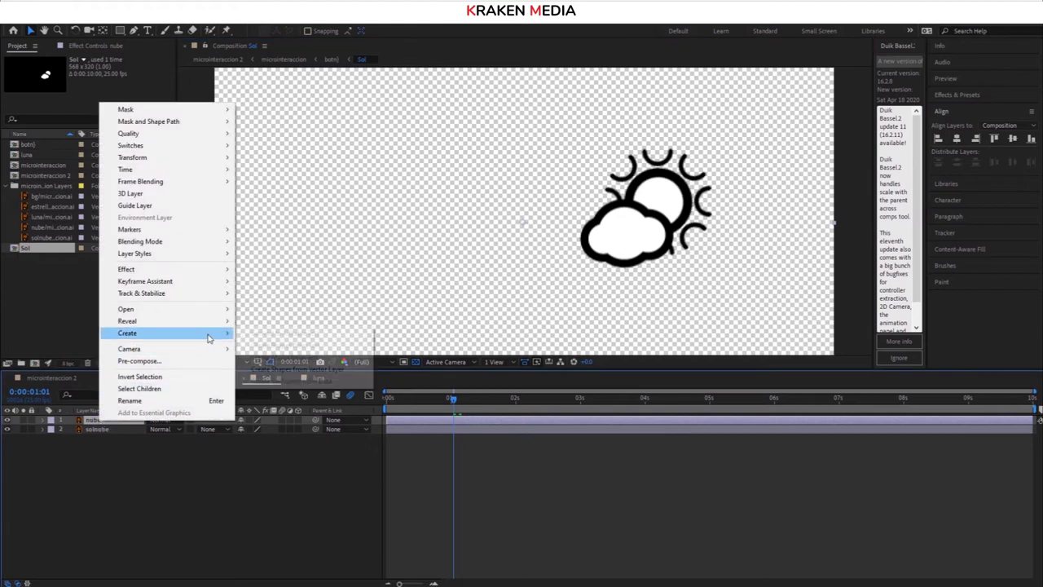
click(266, 368)
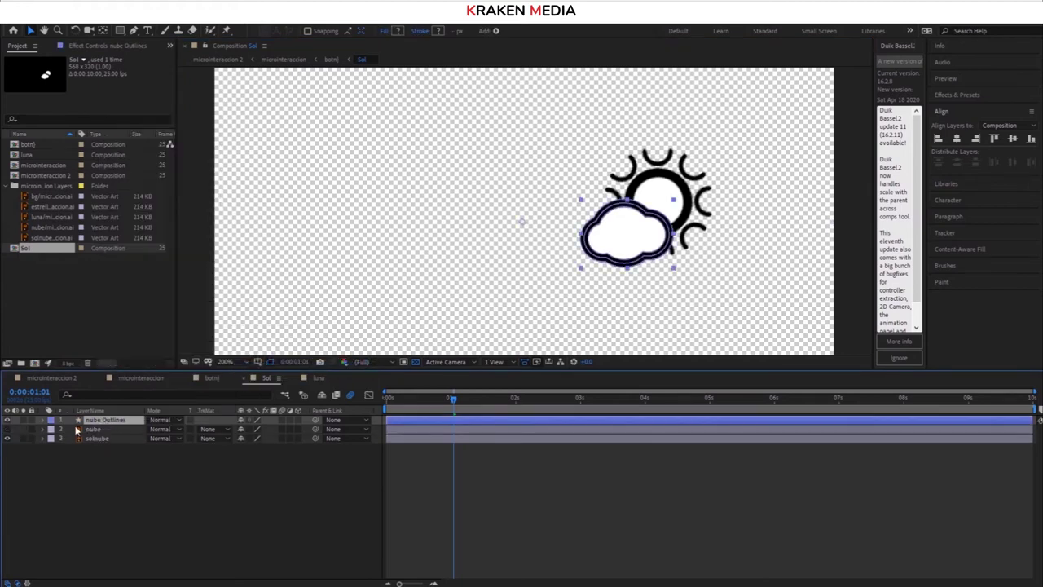
click(45, 420)
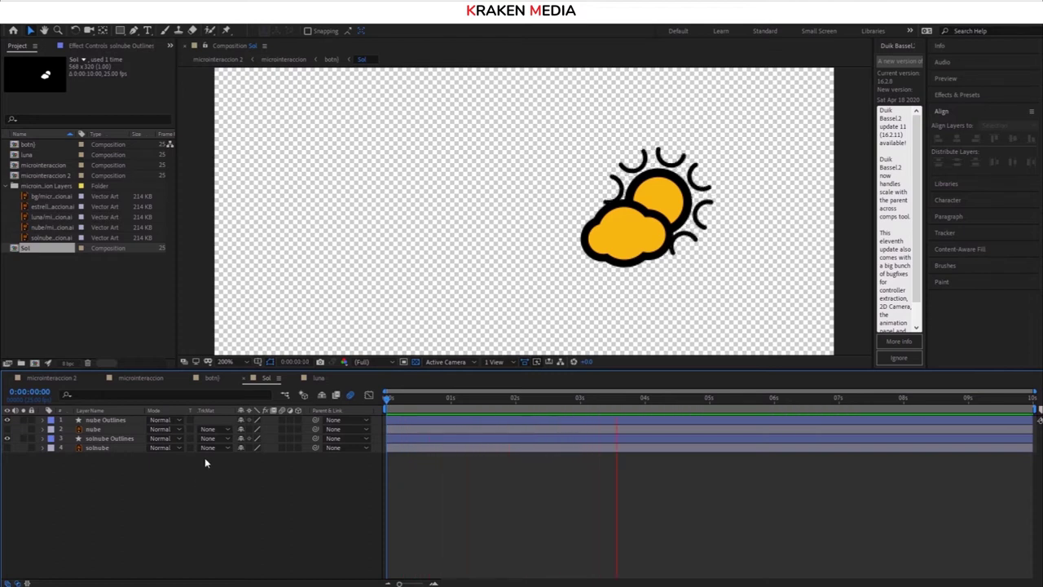
key(space)
In the luna composition, convert the luna layer into a luna Outlines shape layer
click(115, 458)
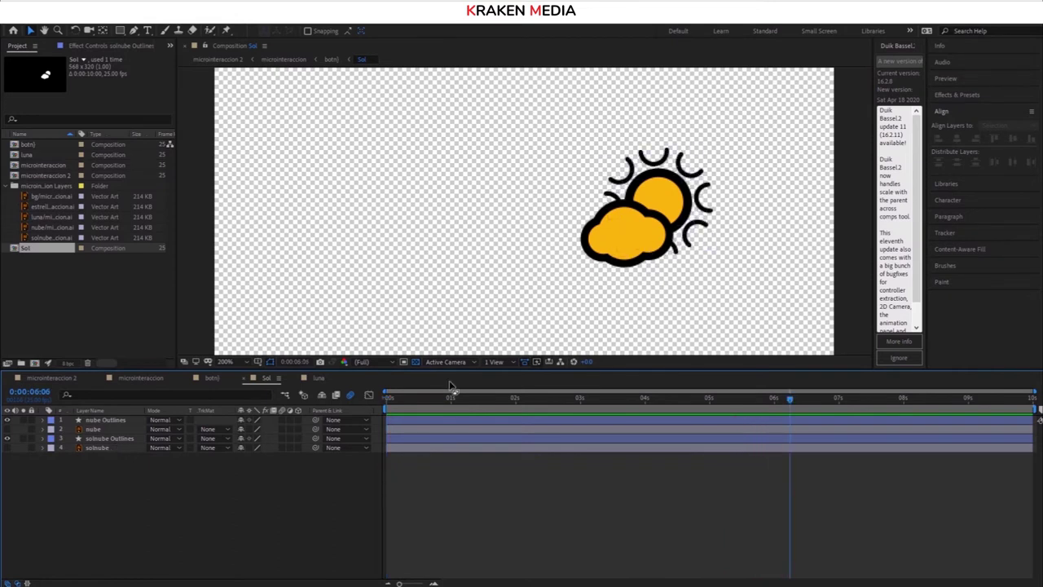
click(311, 378)
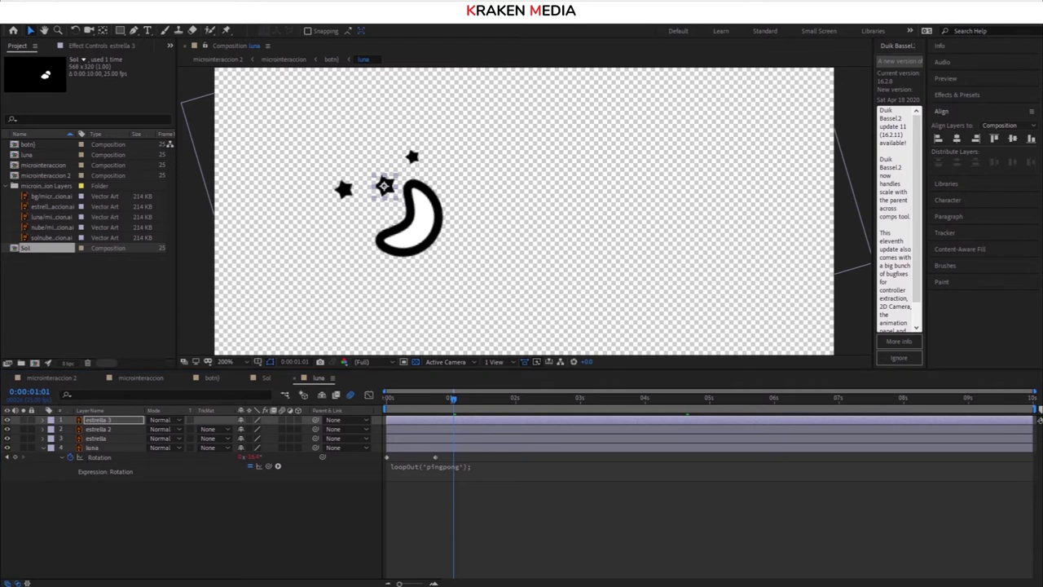
right_click(92, 448)
click(174, 383)
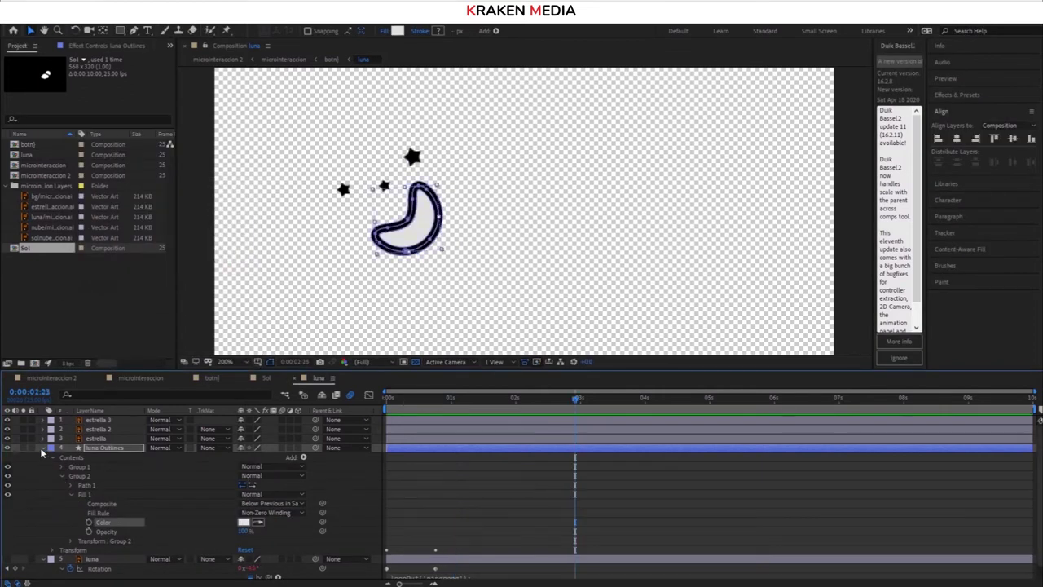
click(43, 447)
Return through the Sol and botn tabs to the microinteraccion composition
click(103, 521)
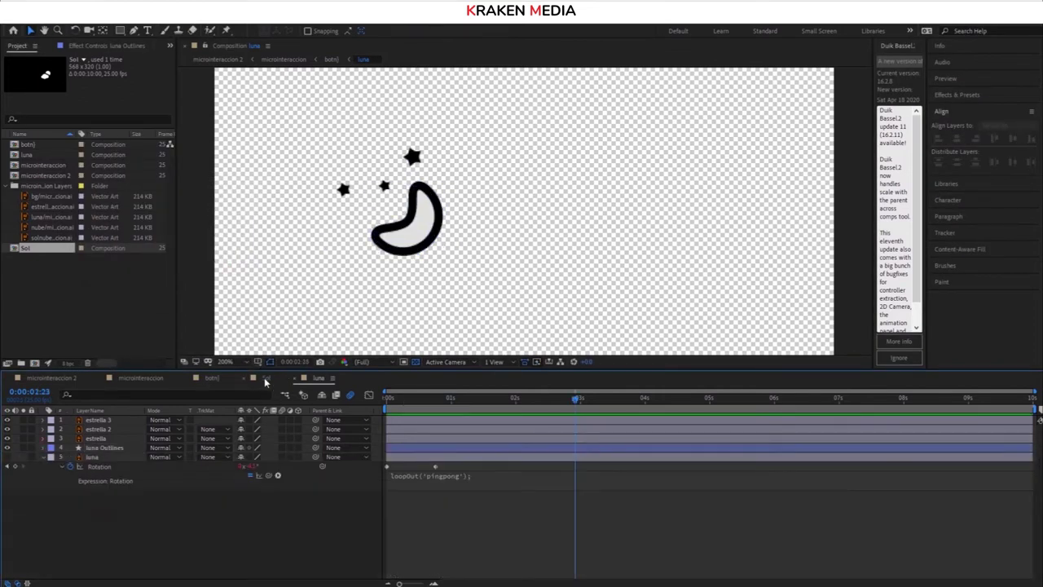
click(265, 378)
click(210, 378)
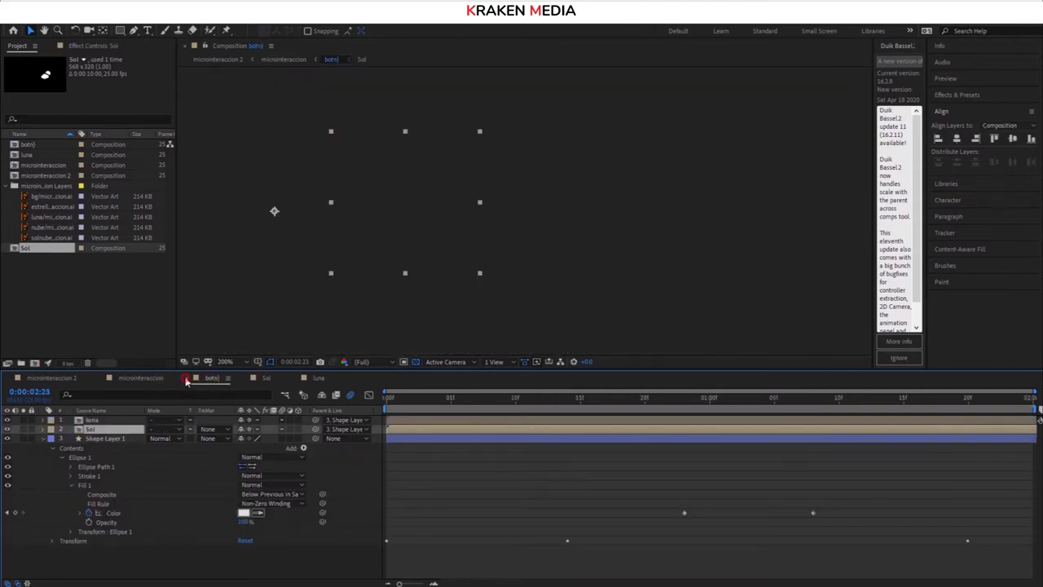
click(148, 379)
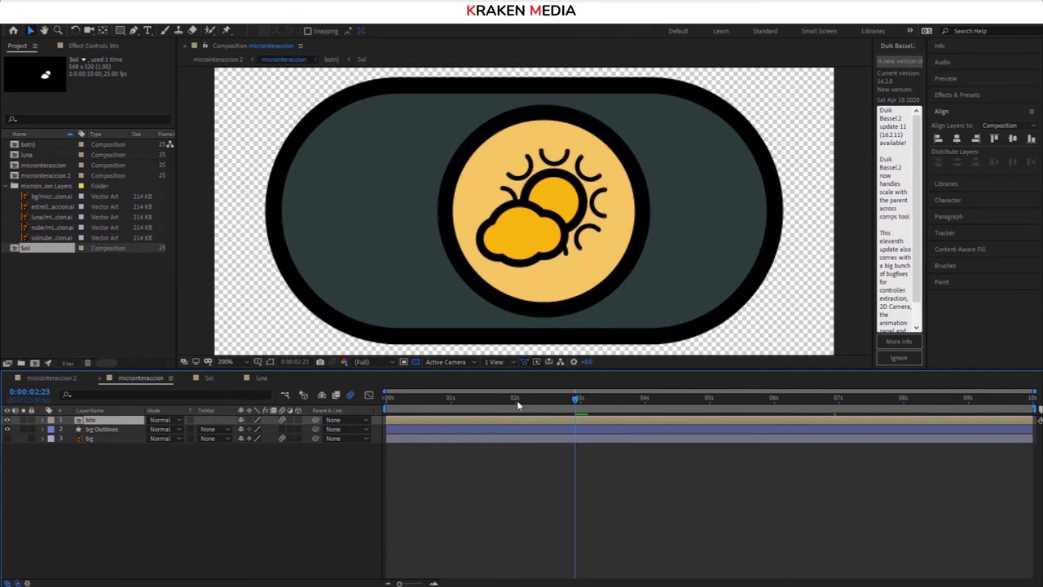
Play the full toggle, check it at 0:00:01:15, and open the button precomp
key(space)
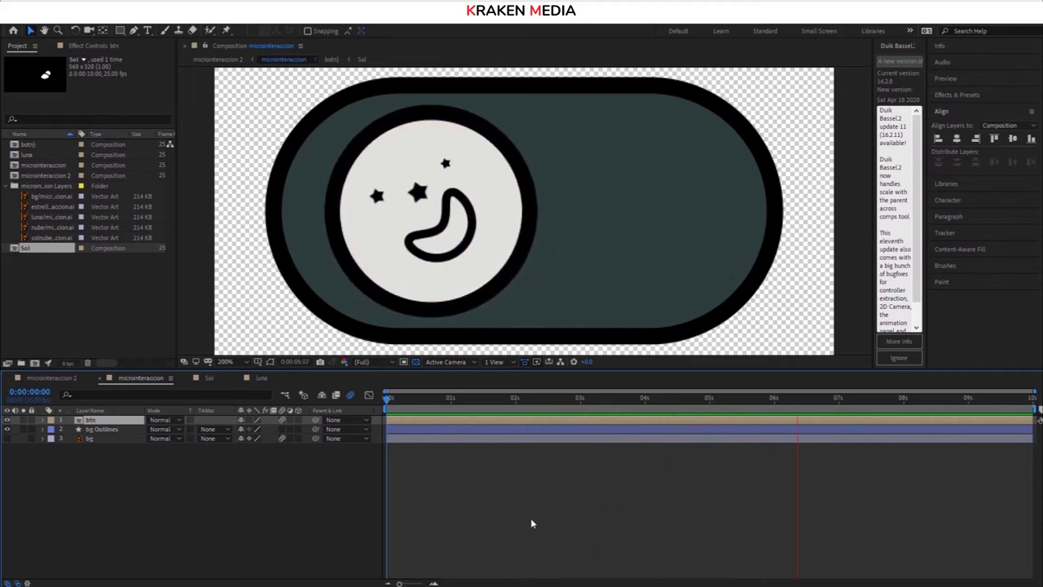
drag(612, 398, 382, 417)
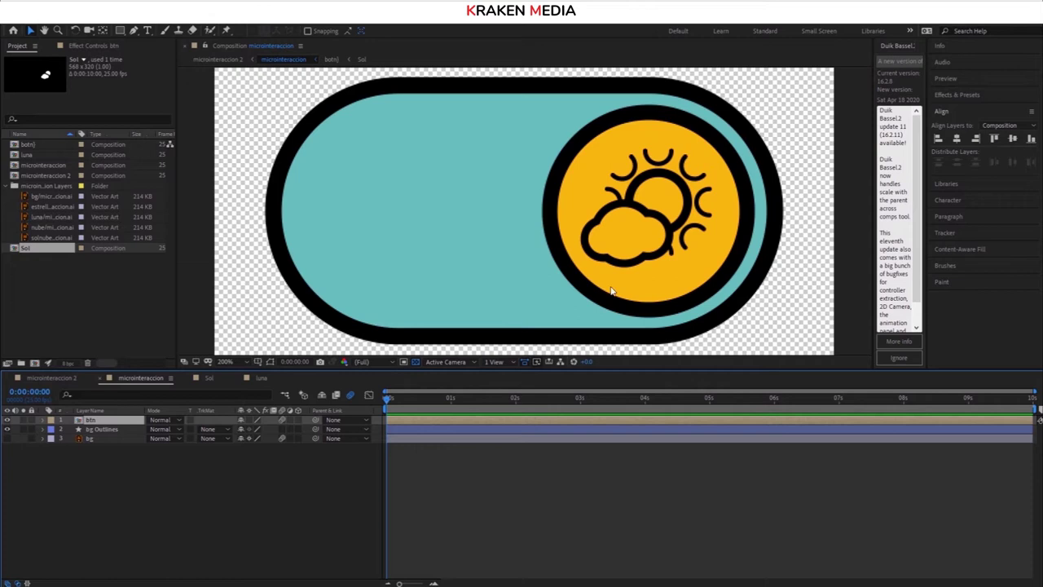
double_click(79, 420)
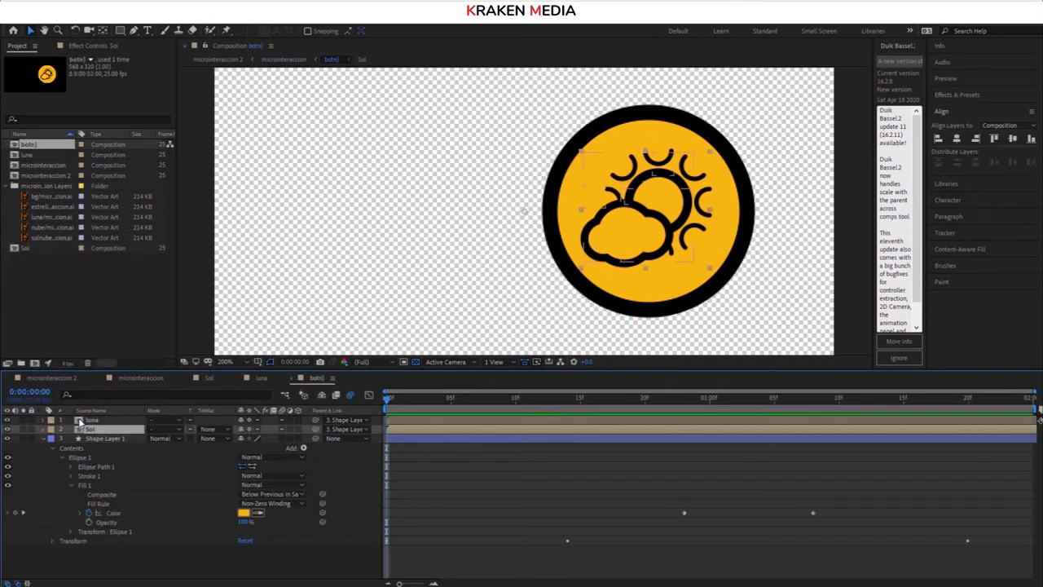
Add the nube cloud artwork to the button composition, left of the sun badge
click(42, 441)
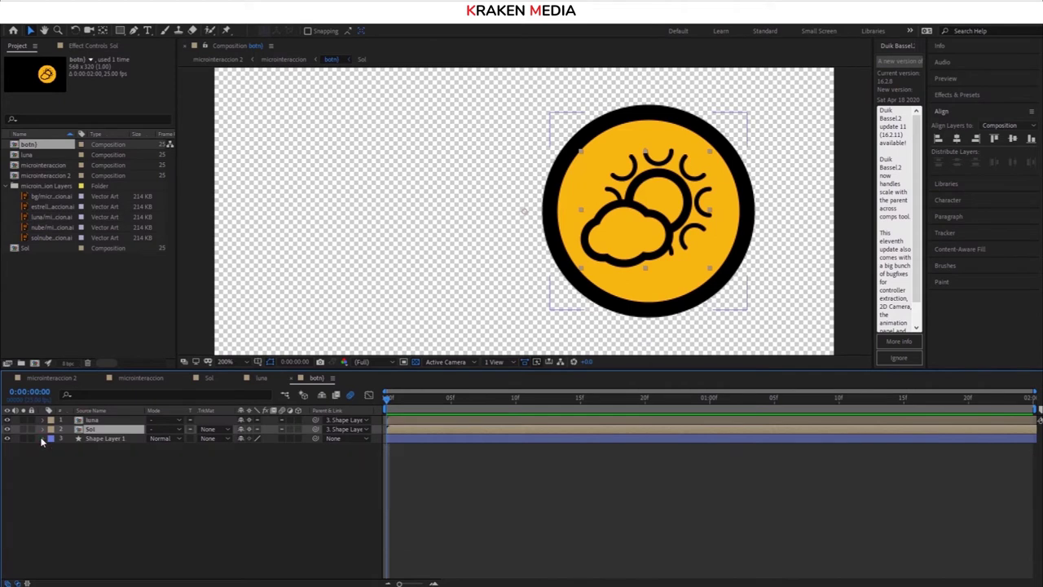
key(space)
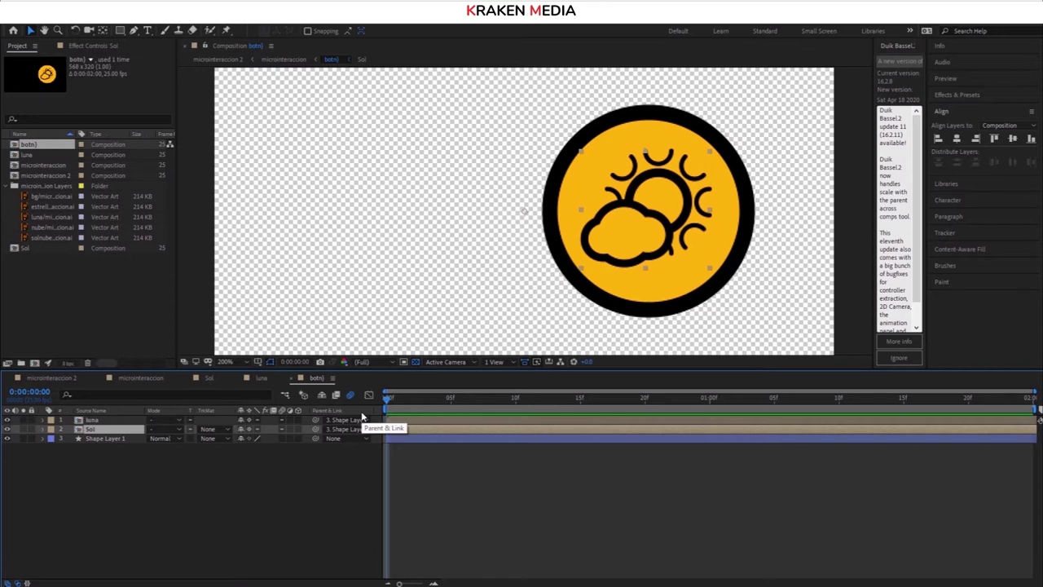
click(109, 464)
click(59, 228)
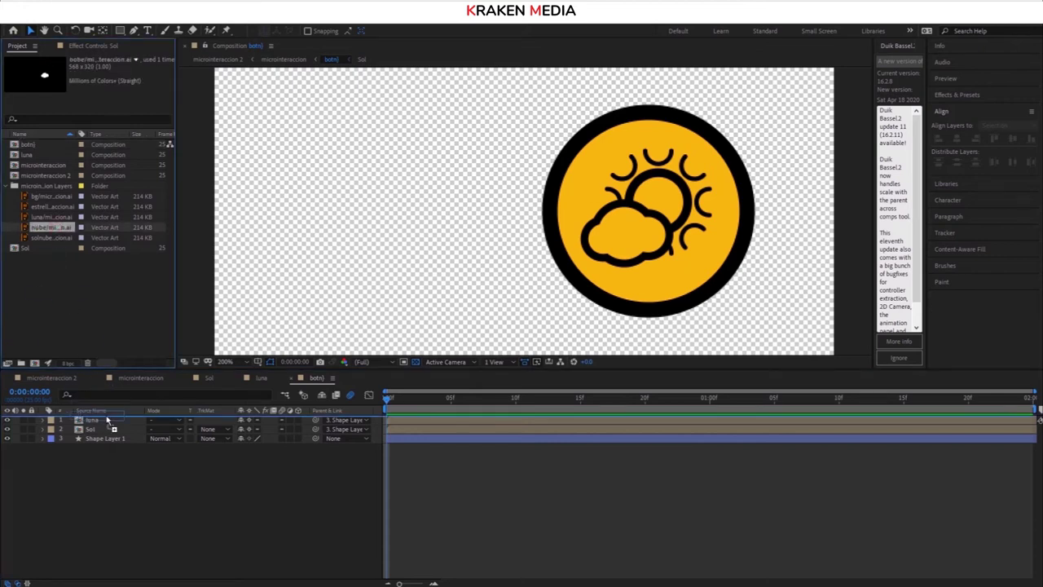
drag(57, 233, 102, 418)
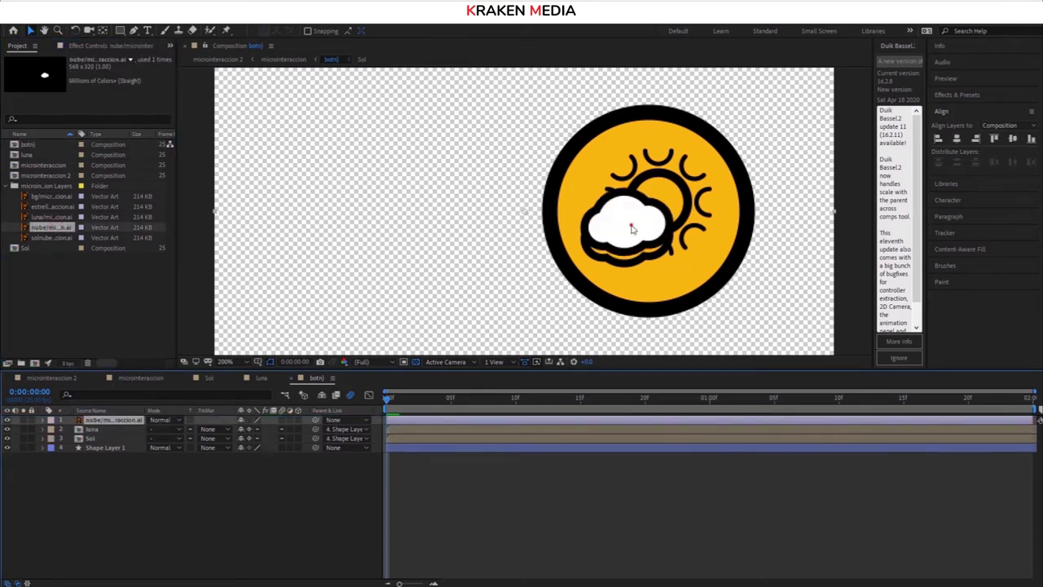
drag(634, 231, 389, 234)
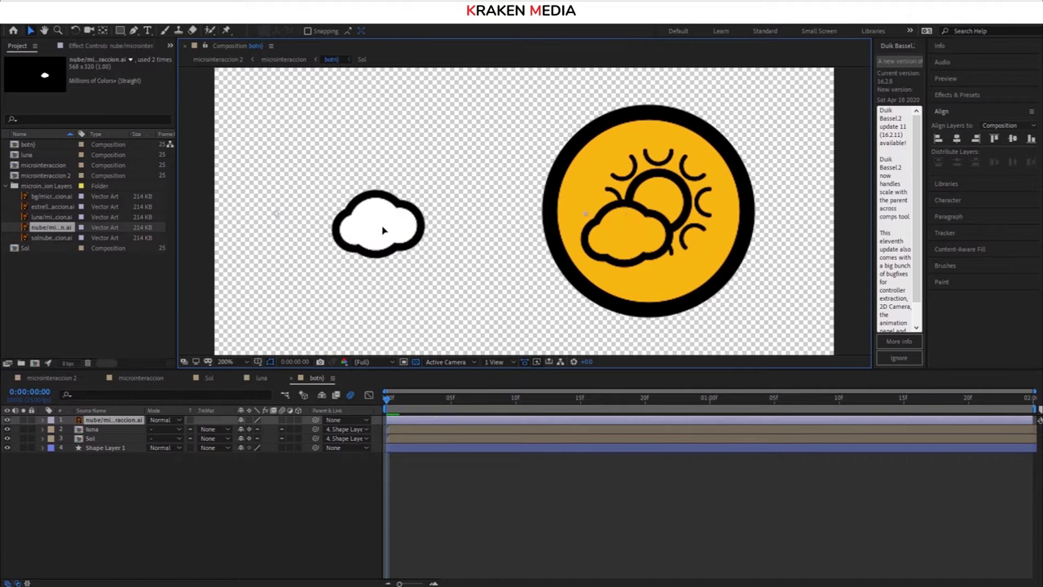
Convert the cloud layer into editable shapes with Create Shapes from Vector Layer
right_click(79, 421)
mouse_move(179, 331)
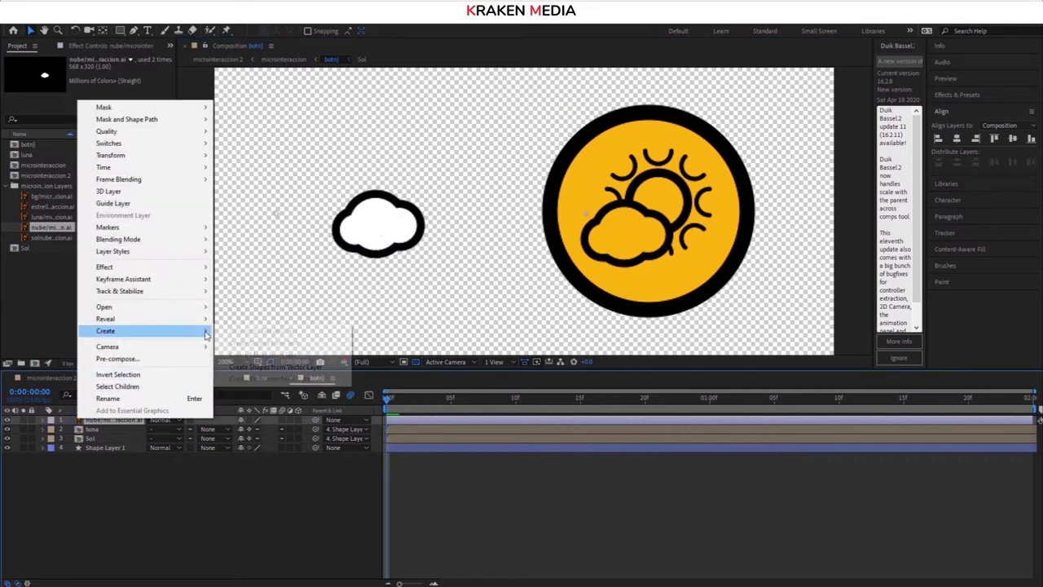
click(254, 368)
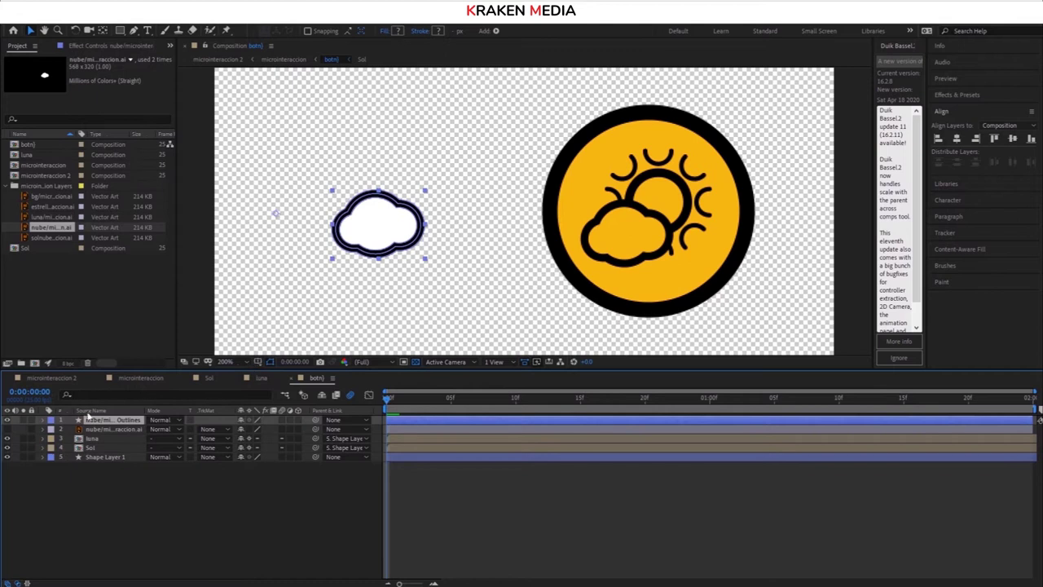
key(comma)
key(period)
key(comma)
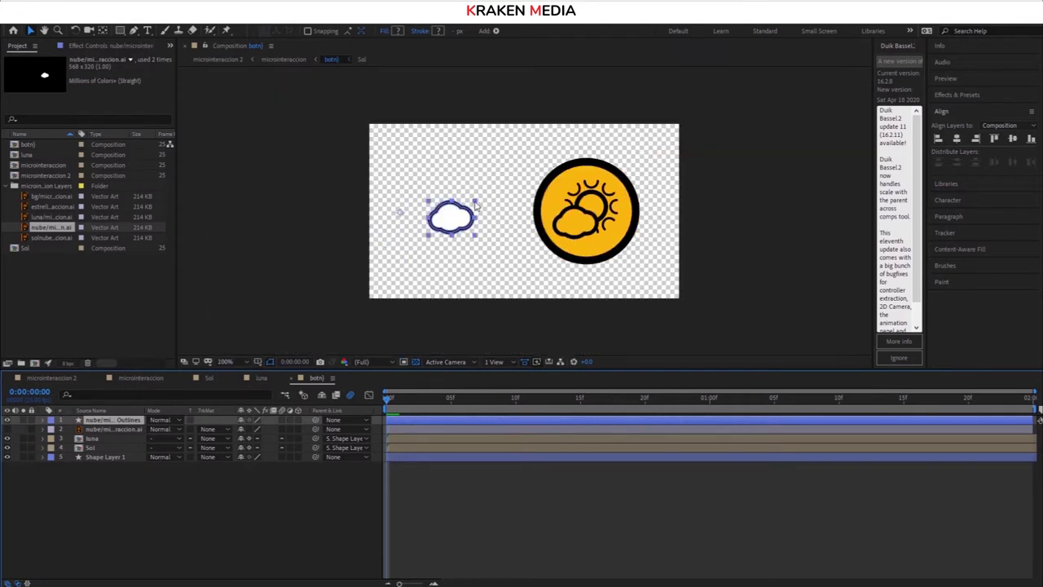
Scale the cloud down to 48%
key(s)
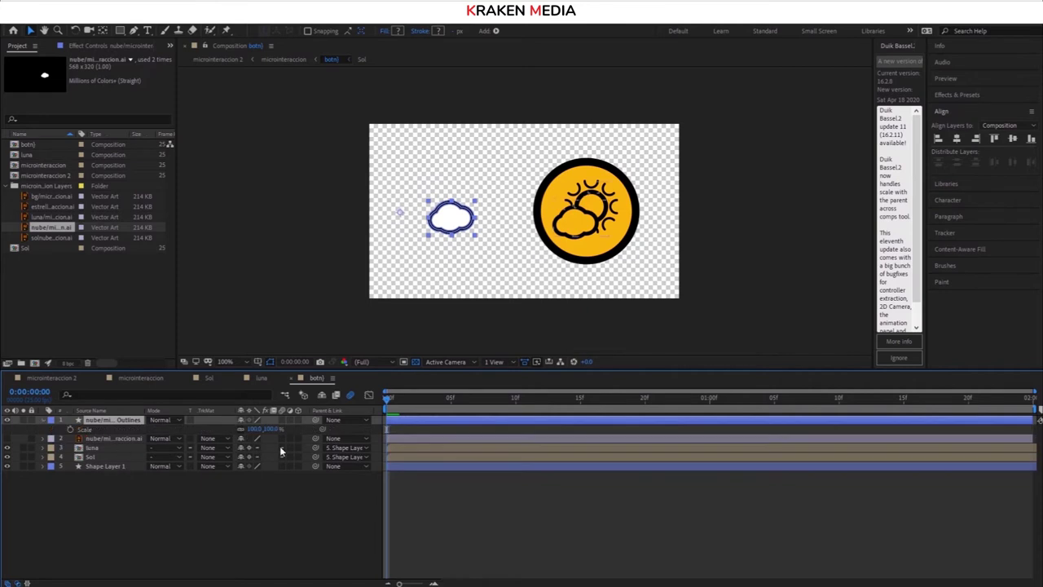
drag(260, 430, 240, 441)
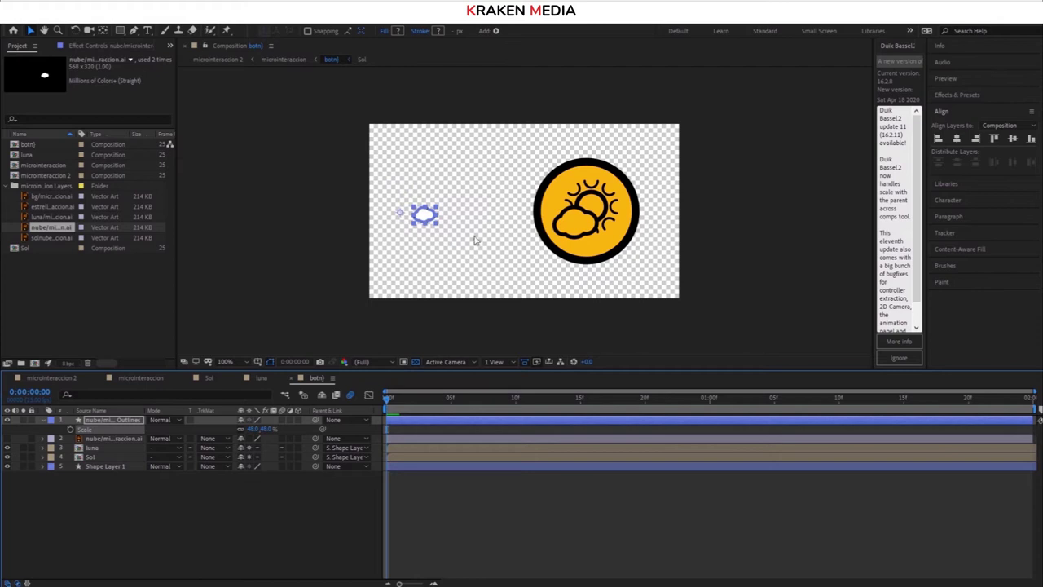
key(period)
key(period)
key(comma)
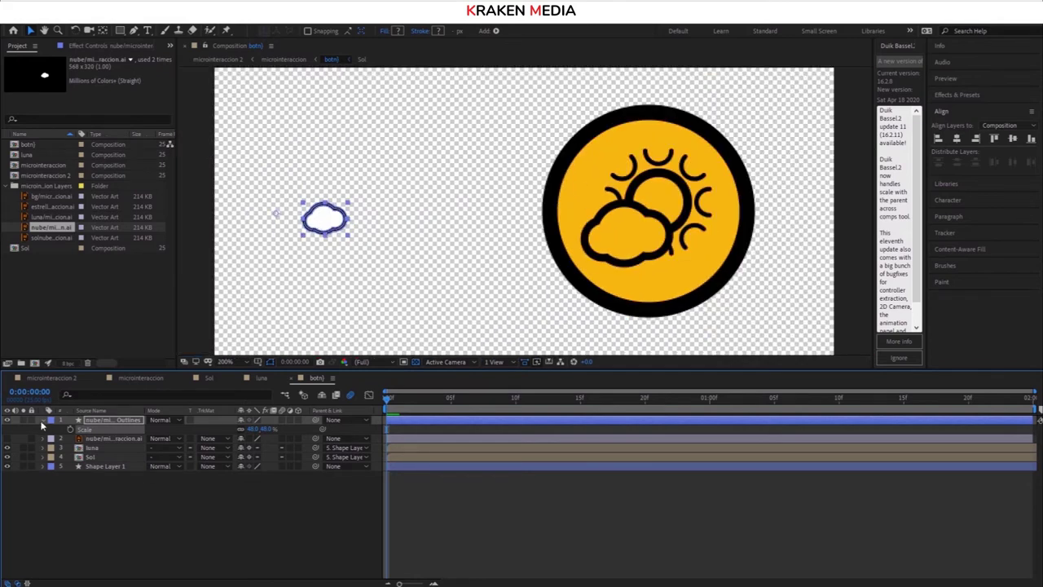
click(41, 421)
Delete the cloud's black outline Group 1 and nudge the white cloud down-right
click(41, 422)
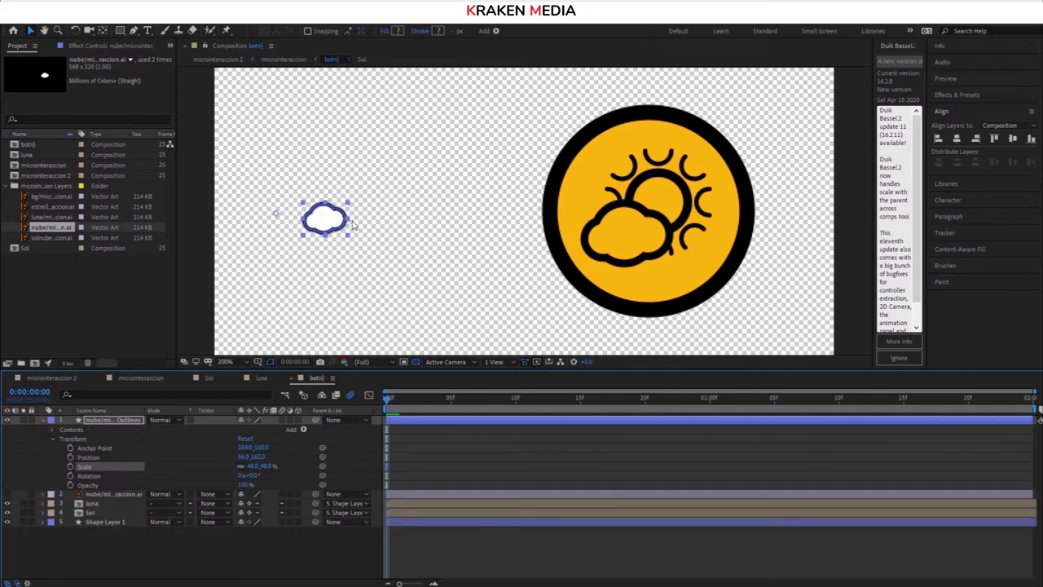
click(52, 429)
click(80, 439)
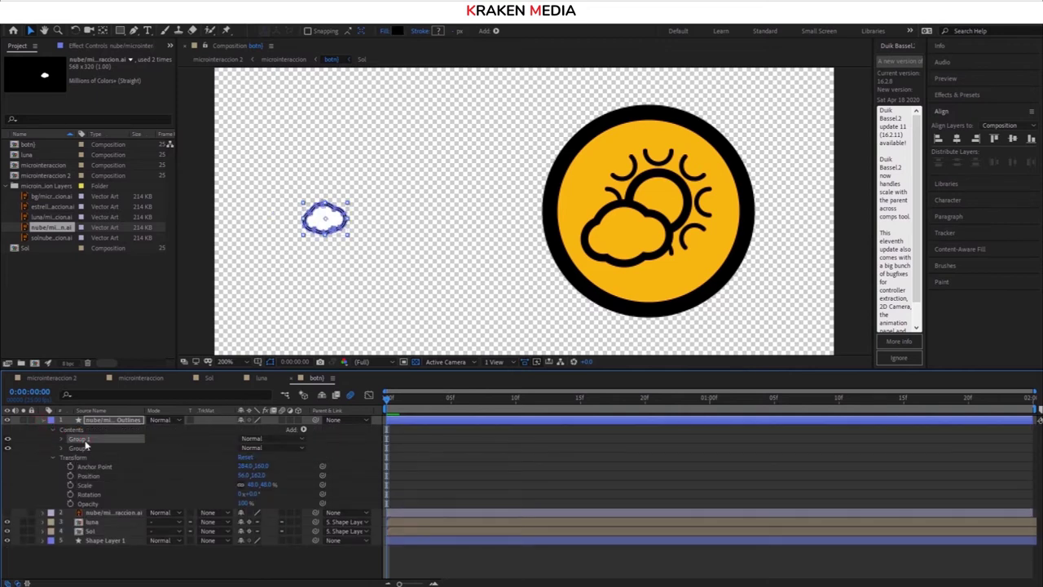
key(Delete)
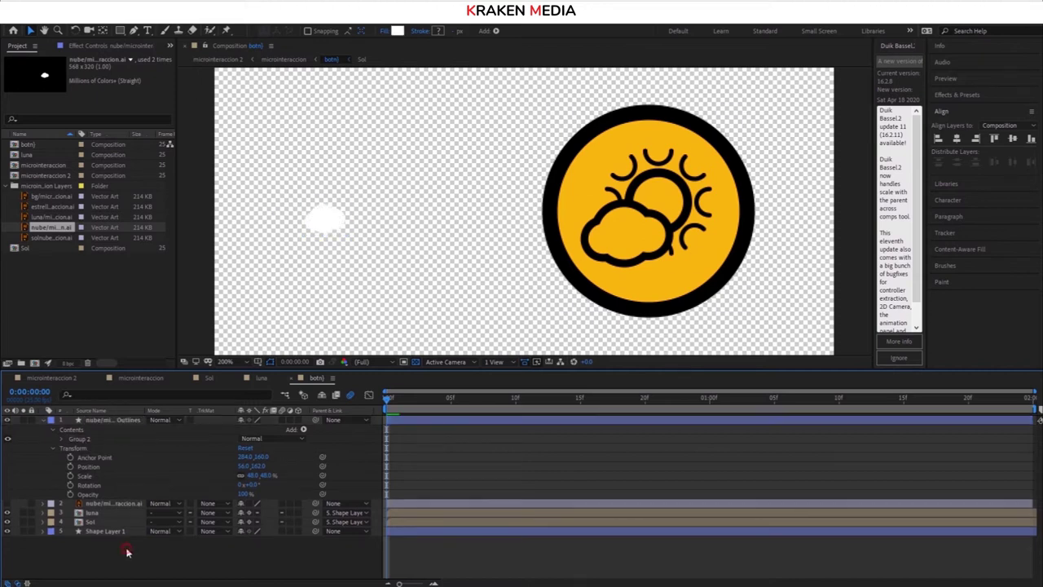
drag(326, 218, 337, 231)
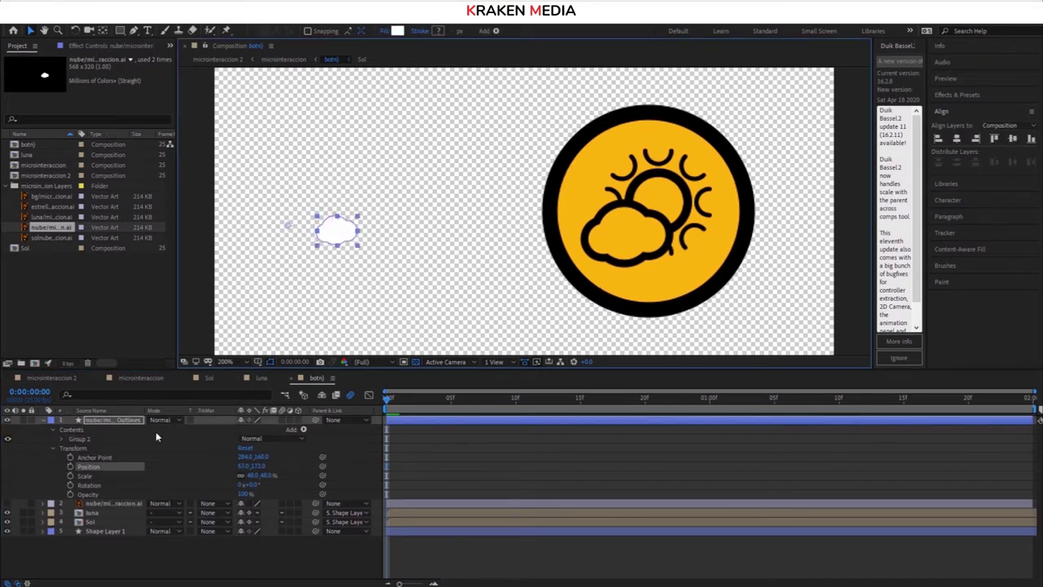
click(43, 420)
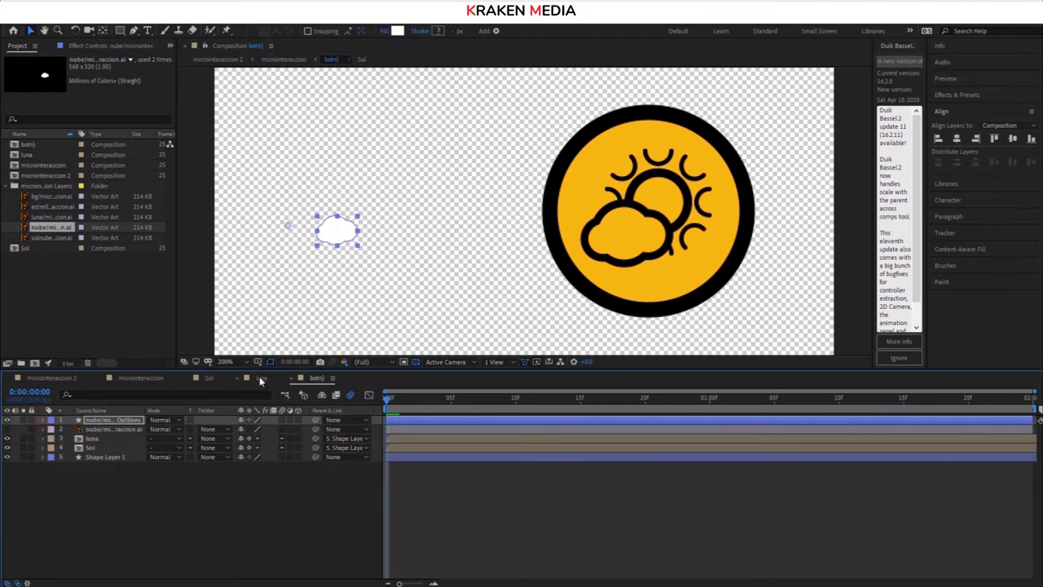
click(138, 377)
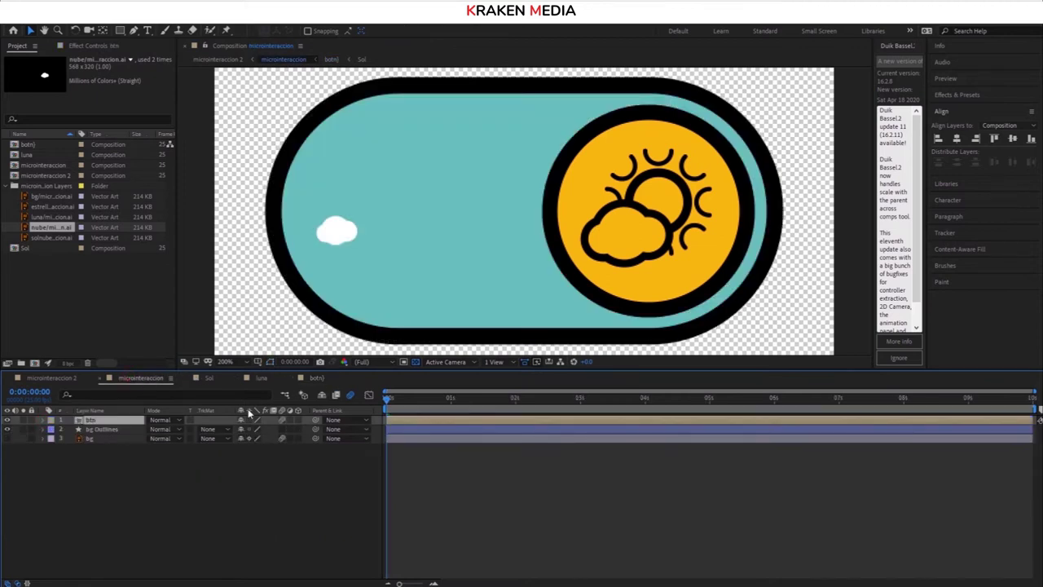
Move the white cloud down-right and centre its anchor point at 279.8, 171.5
click(314, 378)
click(348, 232)
drag(349, 233, 383, 251)
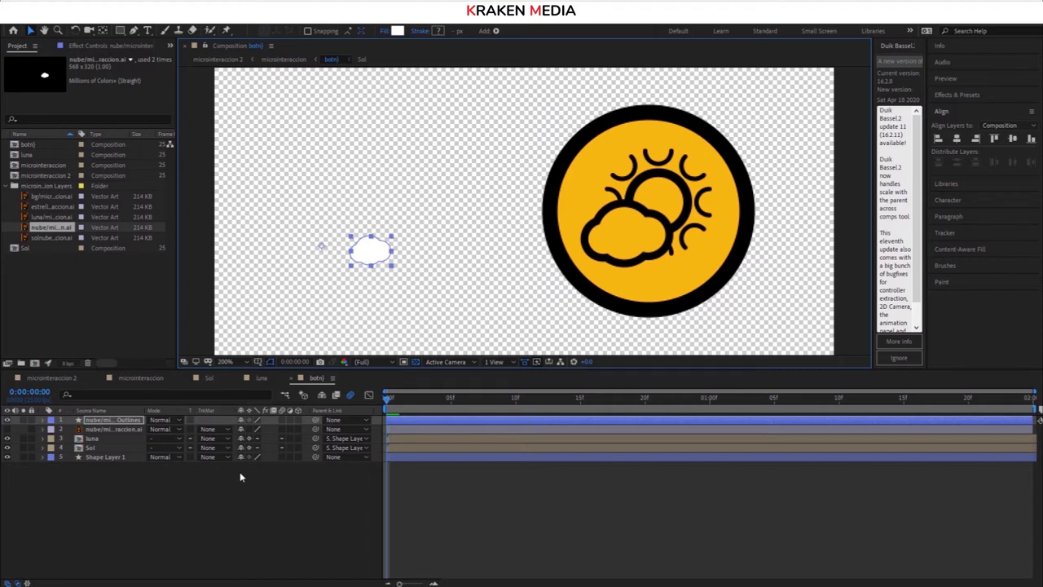
click(43, 420)
click(101, 30)
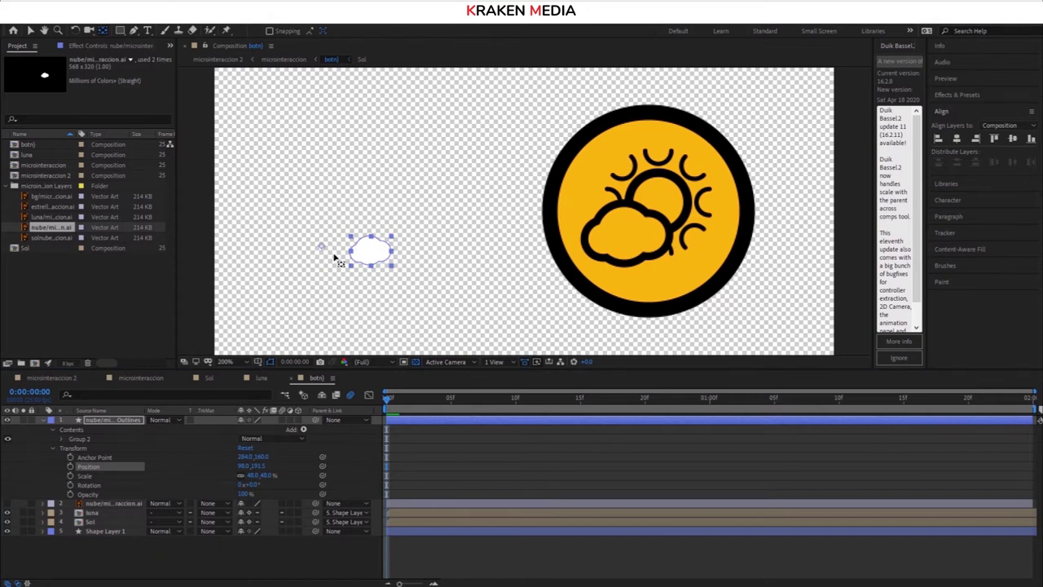
drag(323, 246, 371, 251)
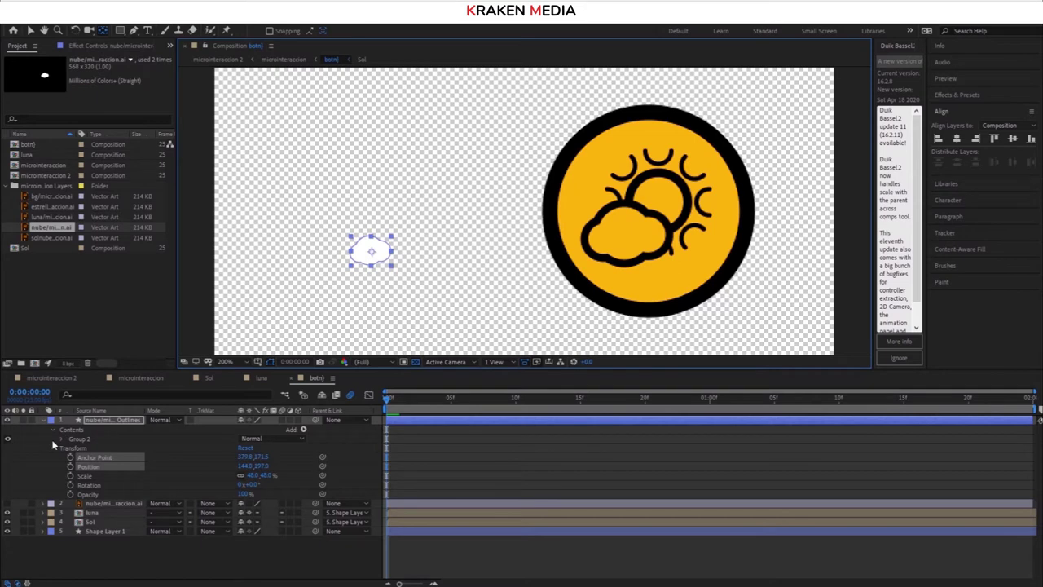
click(54, 447)
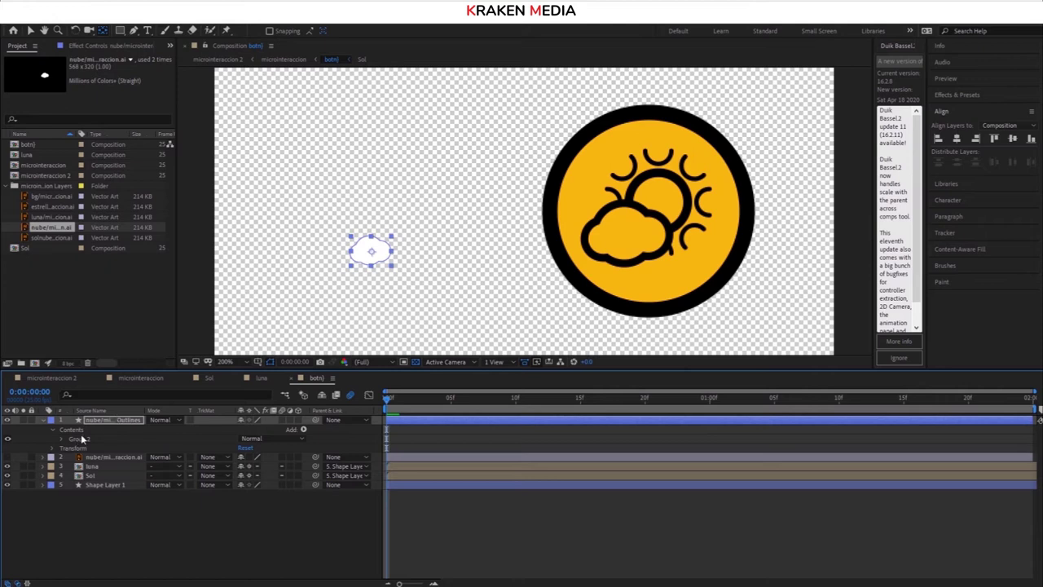
Paste a copy of the cloud as Group 2 and place it up and to the right
click(116, 437)
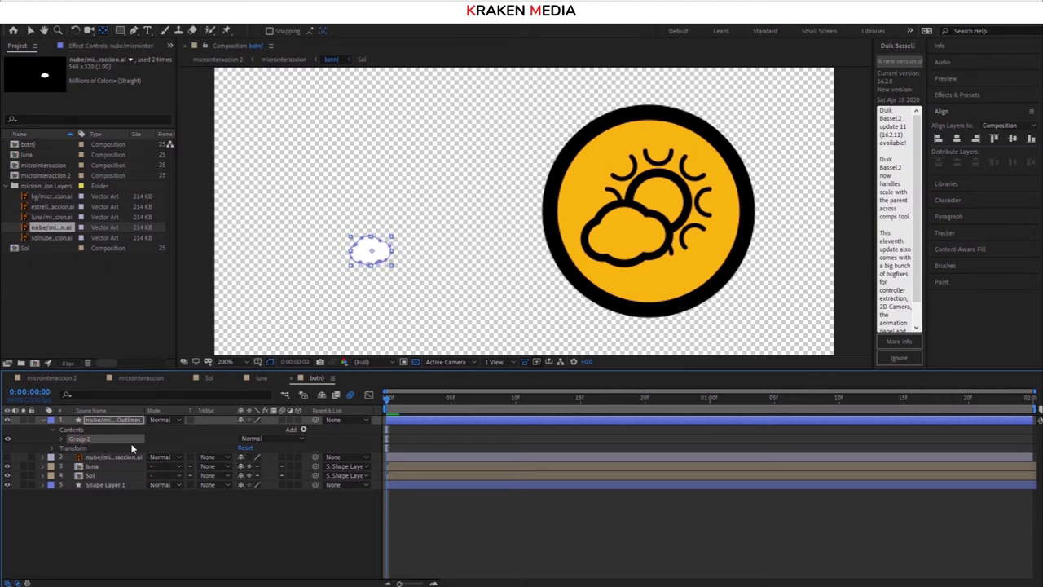
key(ctrl+v)
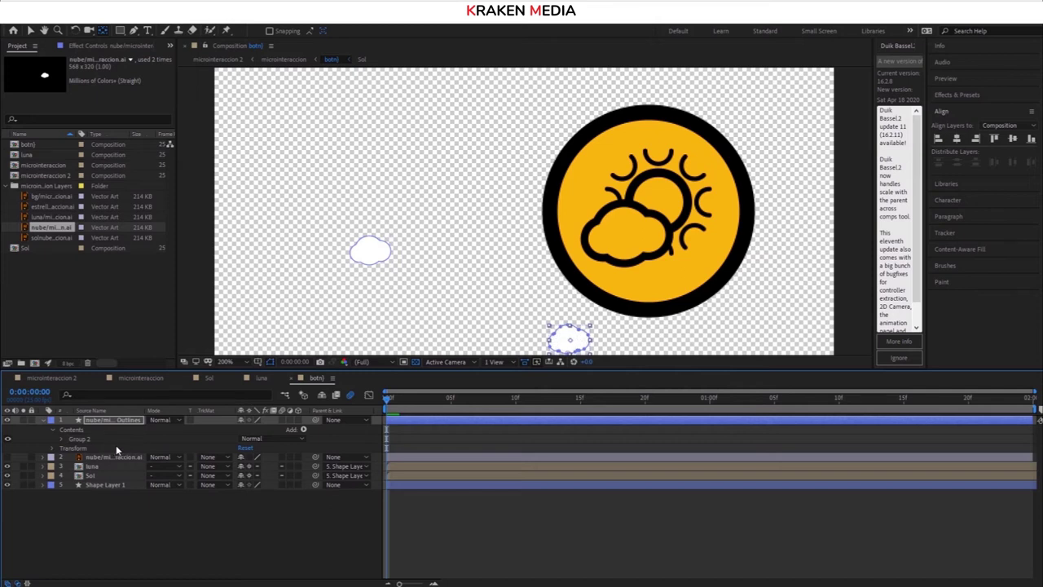
click(79, 430)
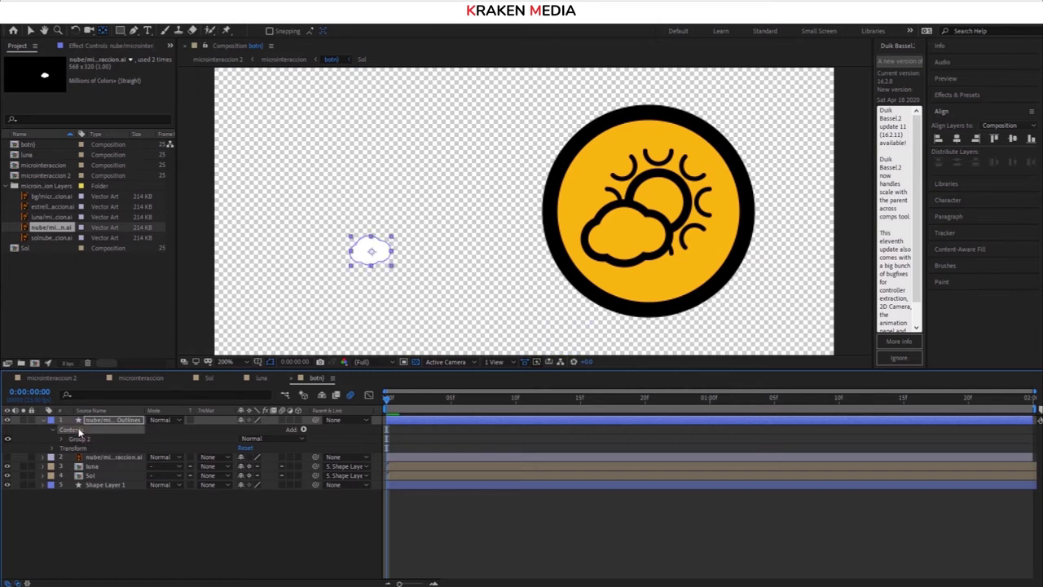
click(80, 439)
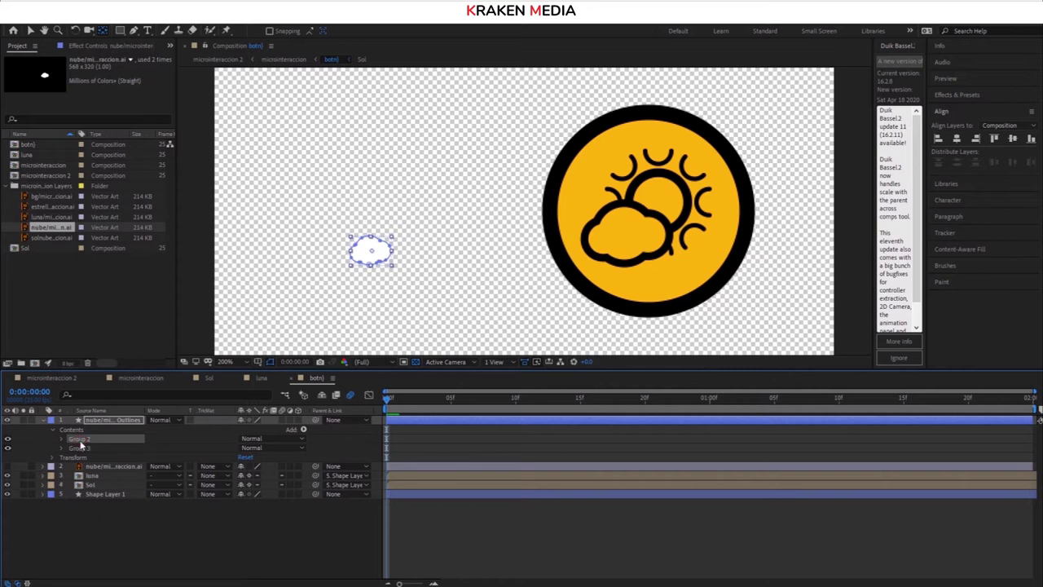
click(81, 449)
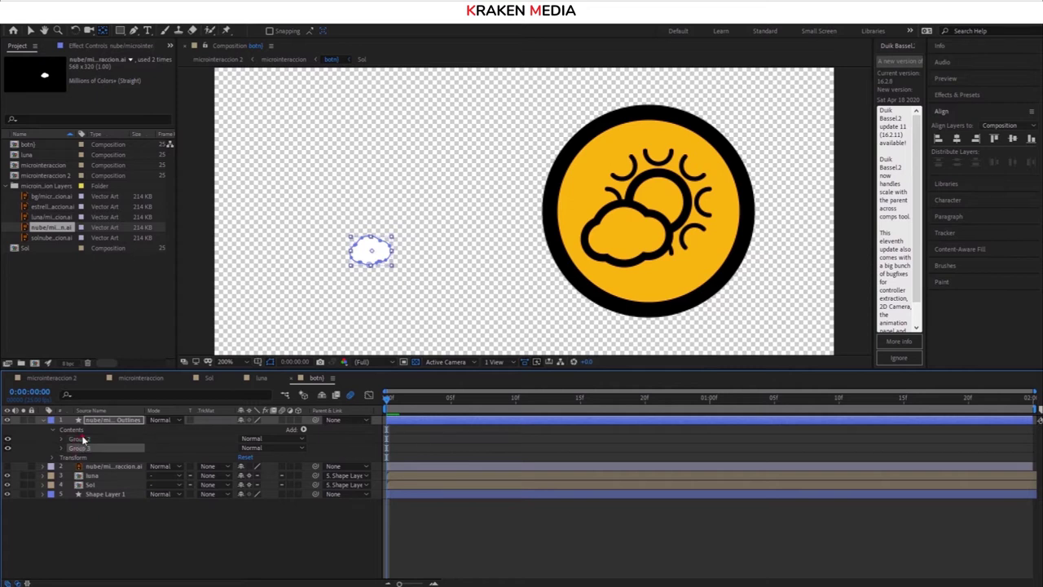
click(83, 440)
key(Up)
key(Up)
key(Up)
key(Up)
key(Up)
key(Up)
key(Up)
key(Up)
key(Up)
key(Up)
key(Up)
key(Up)
key(Up)
key(Up)
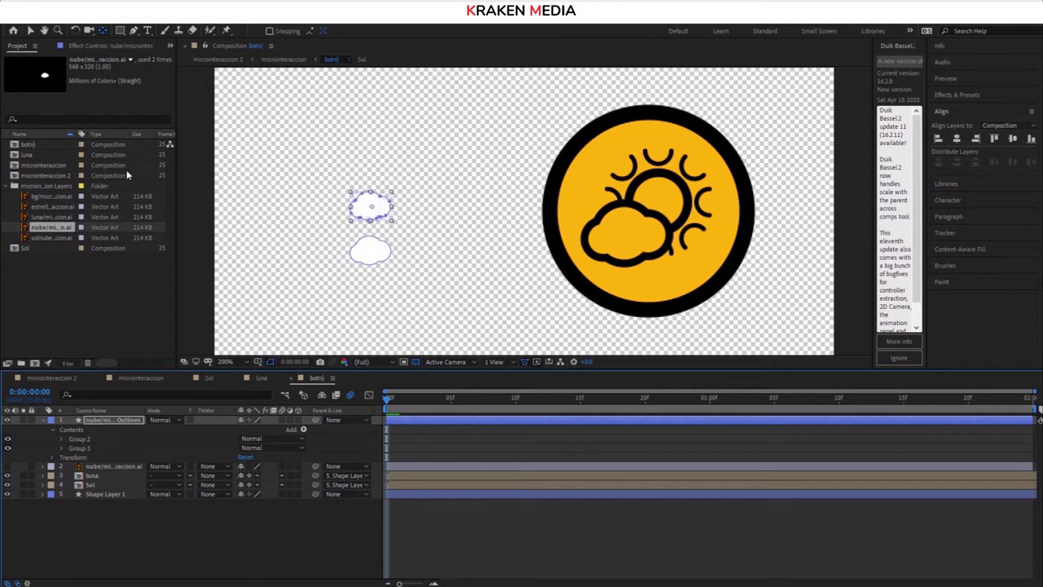
drag(367, 205, 438, 136)
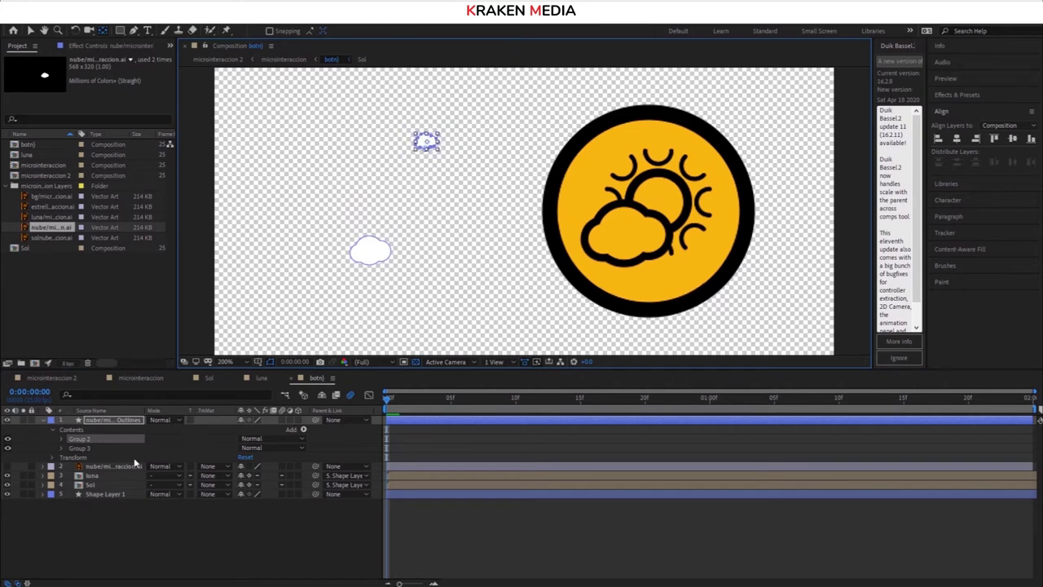
Duplicate the lower cloud as Group 4, move it down-right and shrink it
click(105, 449)
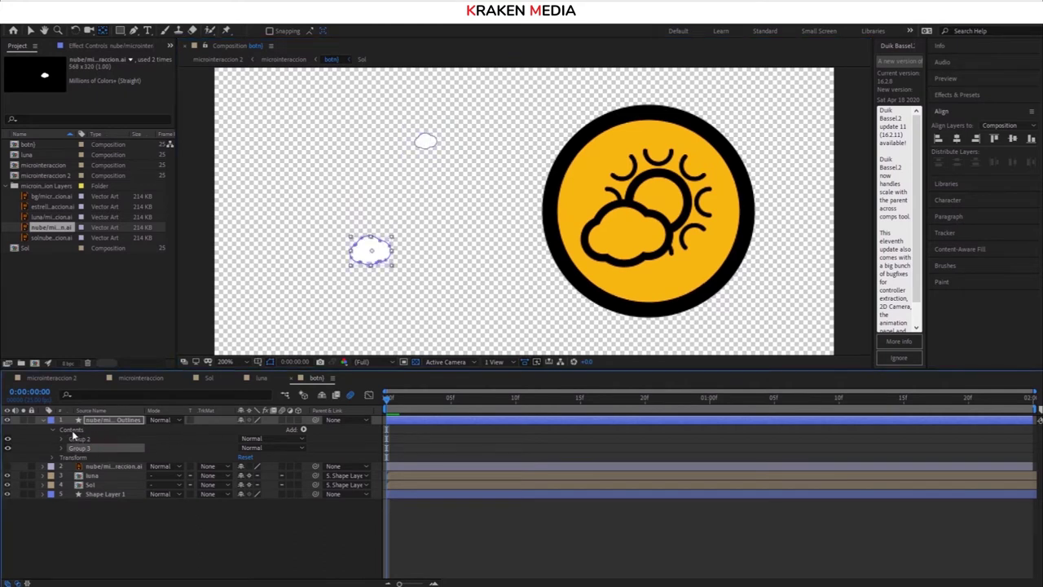
click(74, 429)
click(90, 446)
key(ctrl+d)
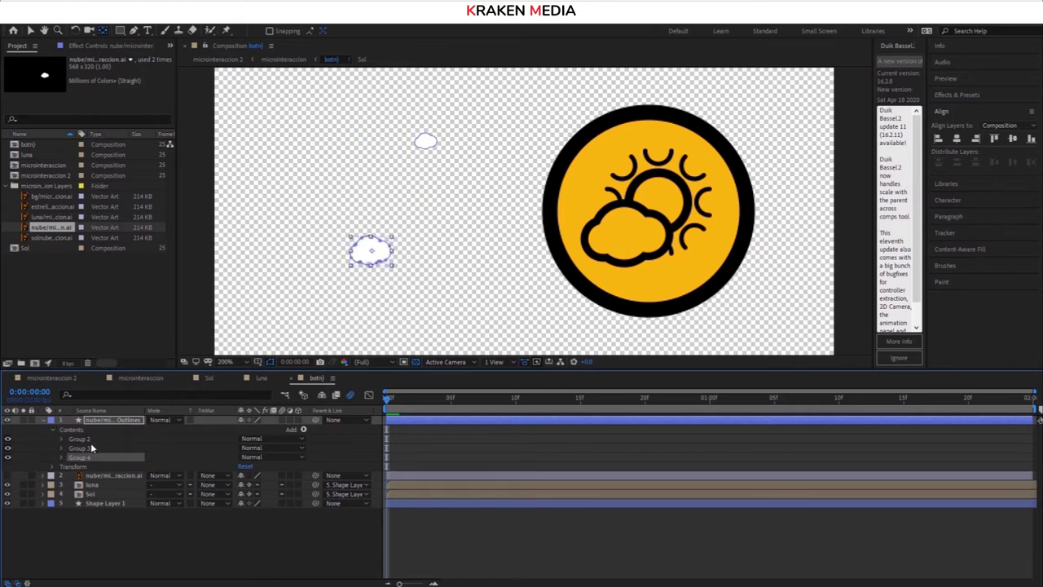
drag(366, 257, 458, 291)
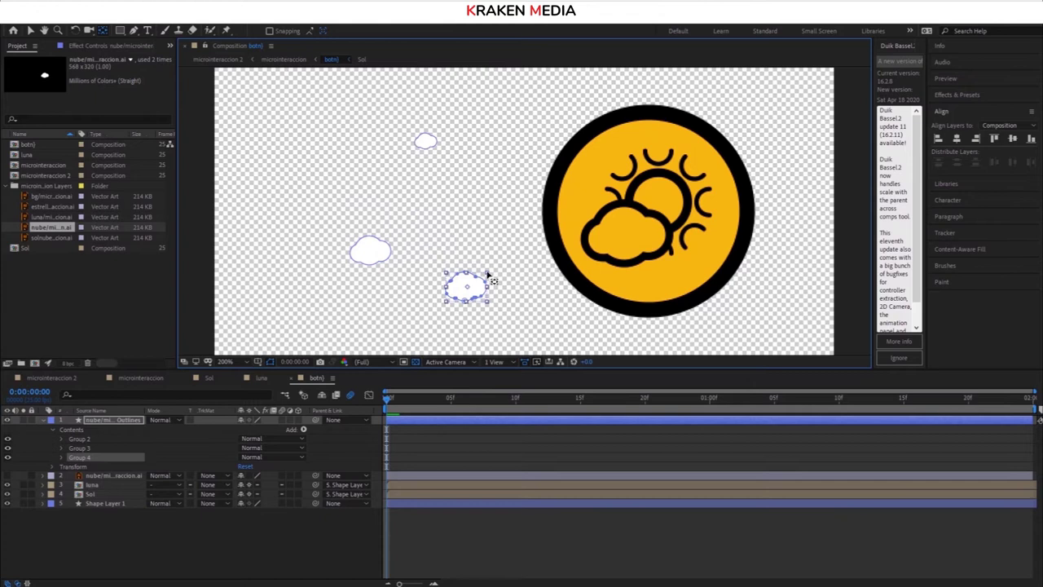
drag(496, 272, 482, 280)
Nudge the left cloud group up slightly, then switch to the microinteraccion composition
click(377, 251)
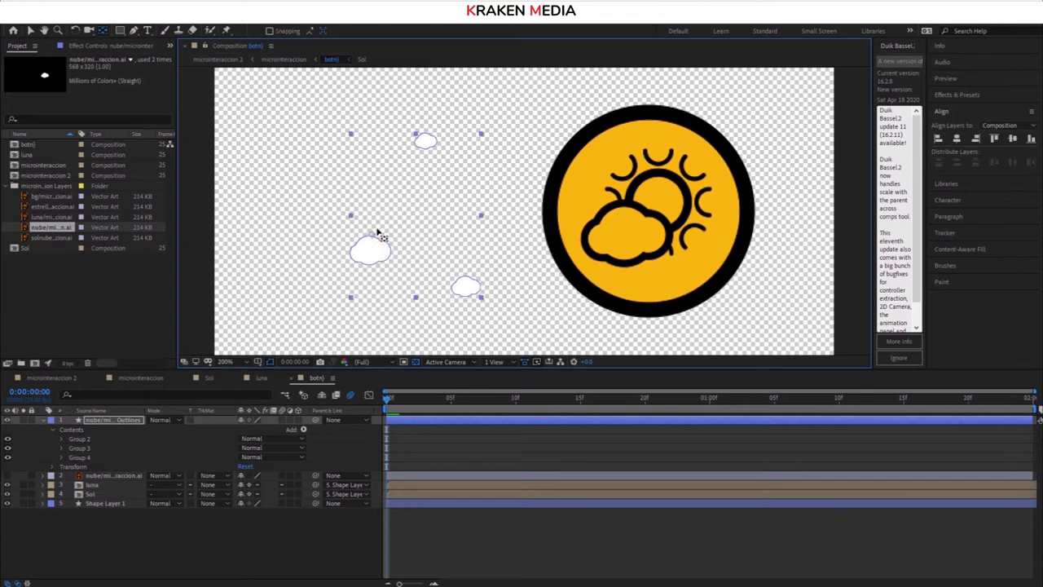
click(90, 458)
click(82, 439)
click(99, 449)
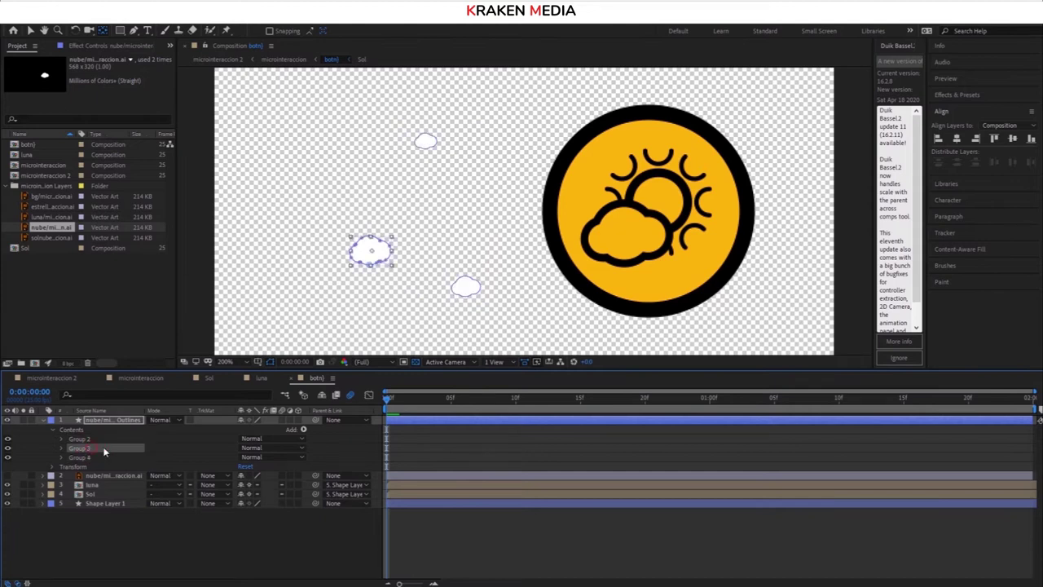
drag(369, 237, 369, 209)
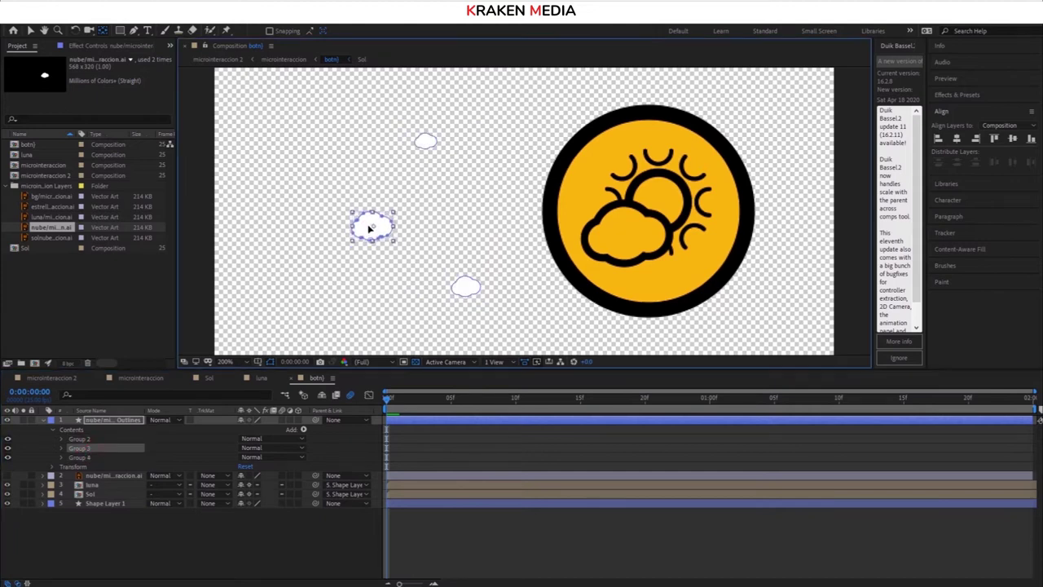
click(196, 531)
click(131, 378)
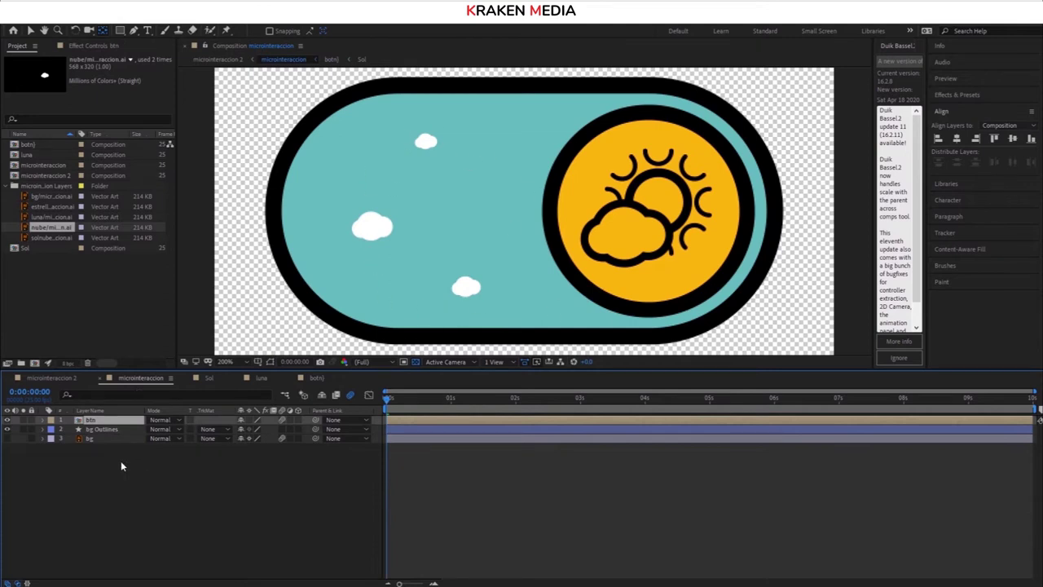
Look at the Sol composition, then go back to the botn button composition
click(208, 379)
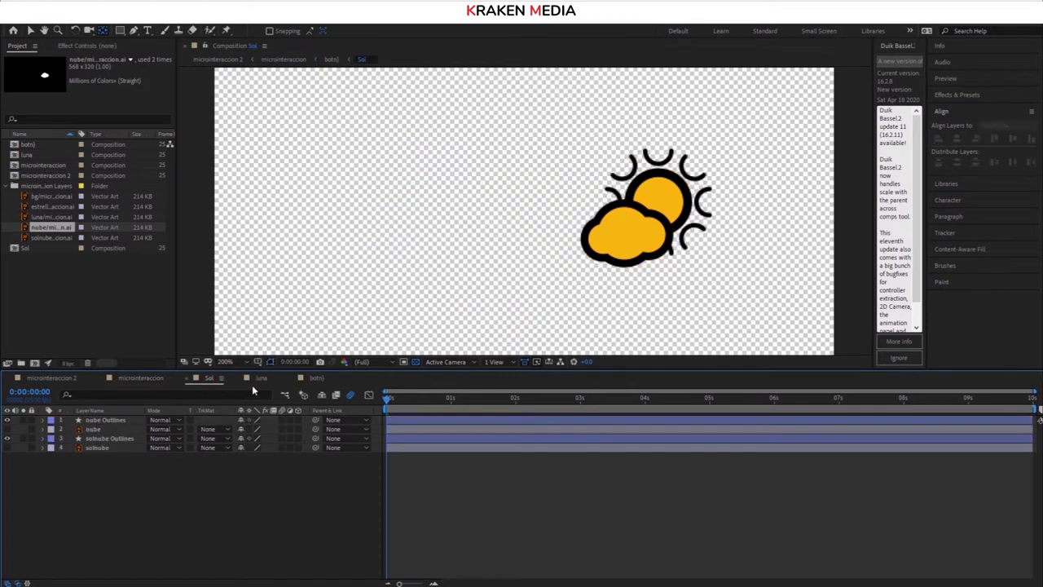
click(167, 429)
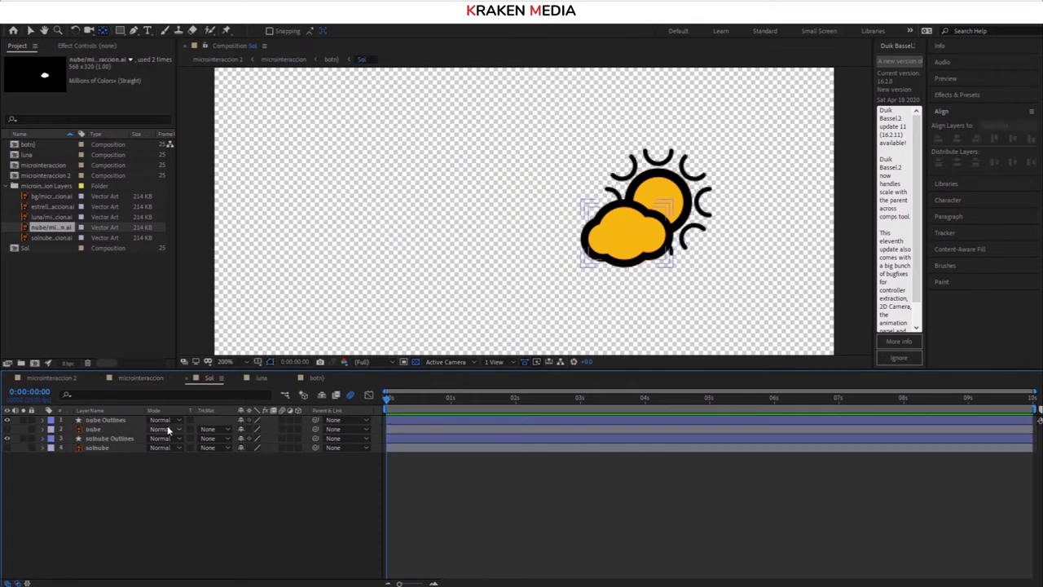
click(104, 420)
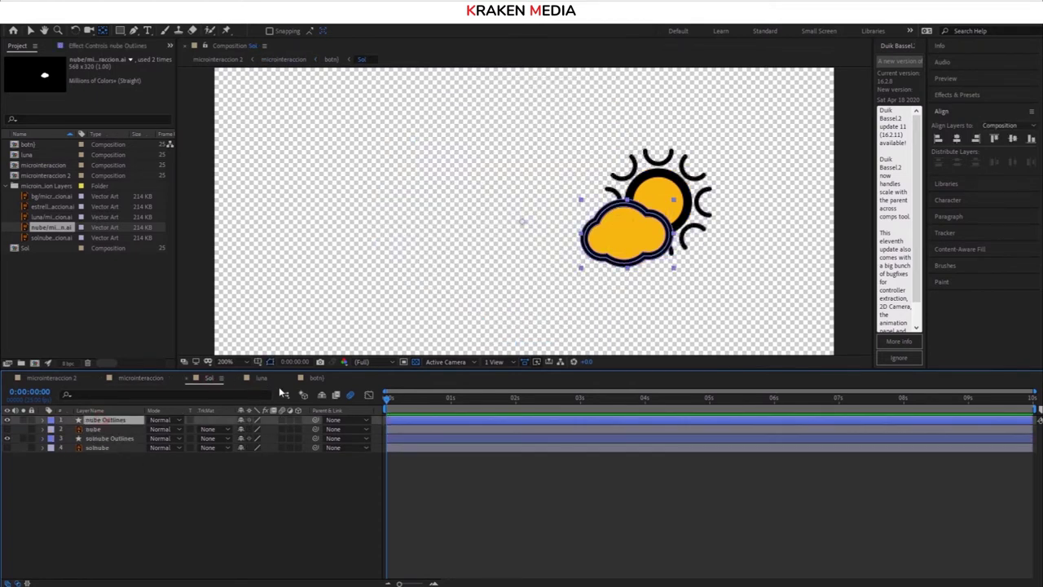
click(313, 378)
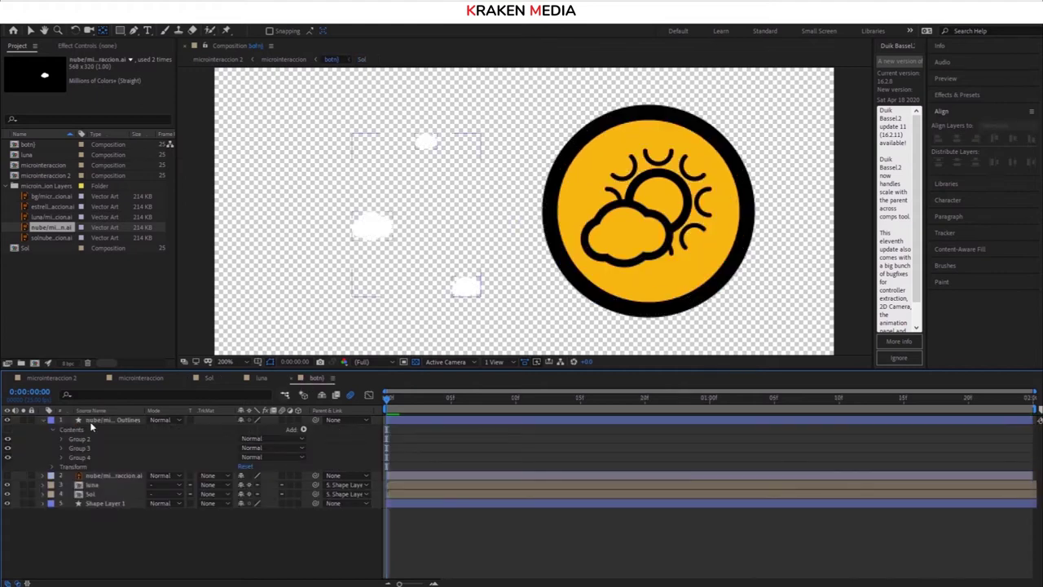
Collapse the nube cloud groups and reveal the cloud layer's Transform properties
click(90, 421)
click(85, 447)
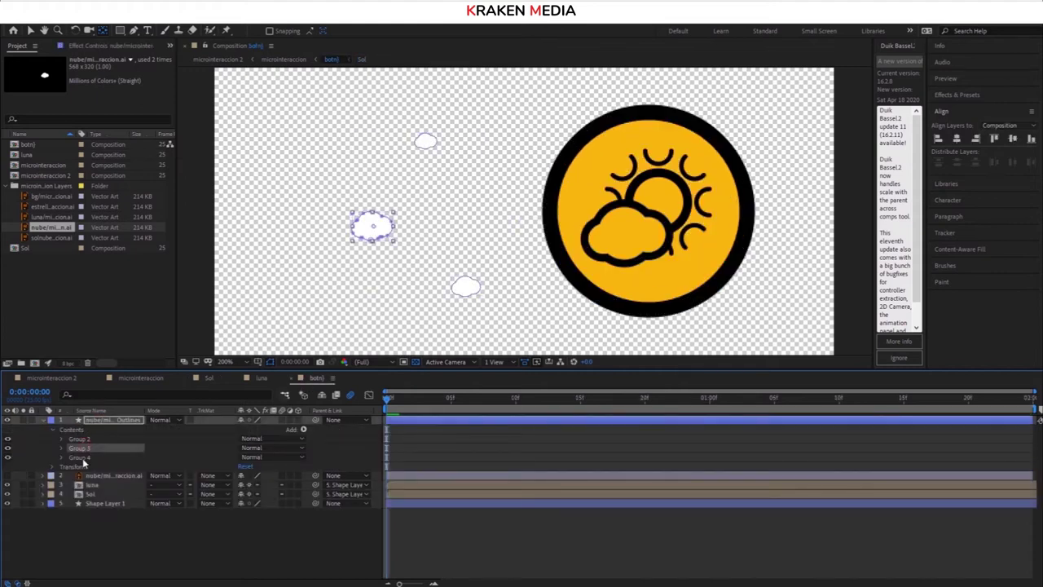
click(82, 457)
click(60, 439)
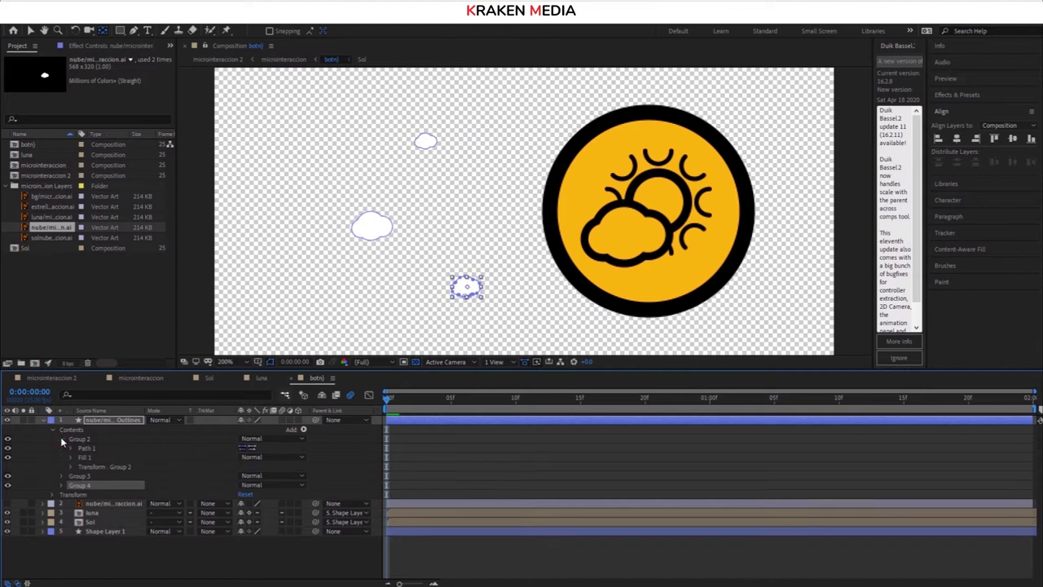
click(71, 466)
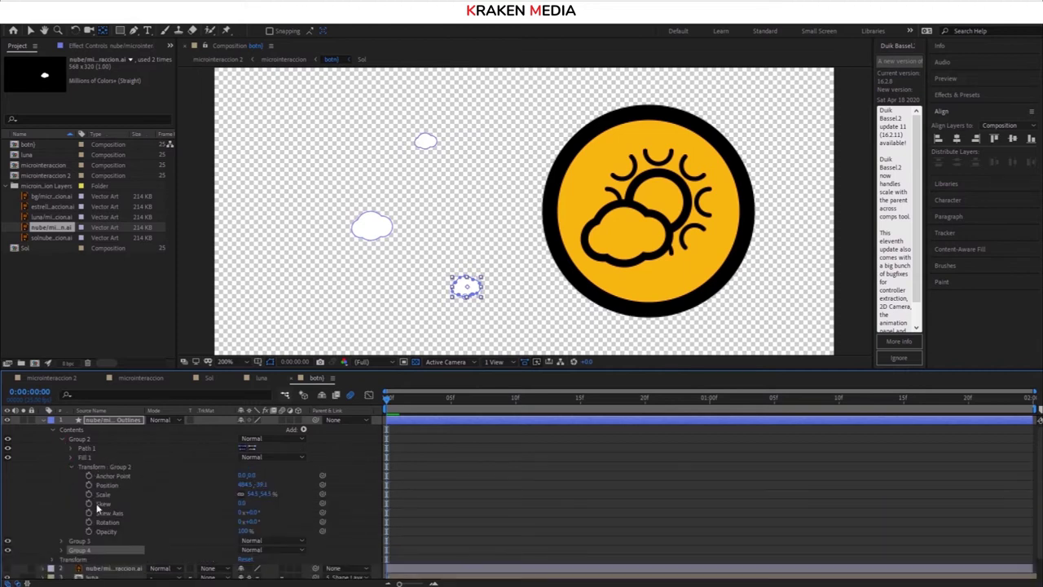
click(71, 467)
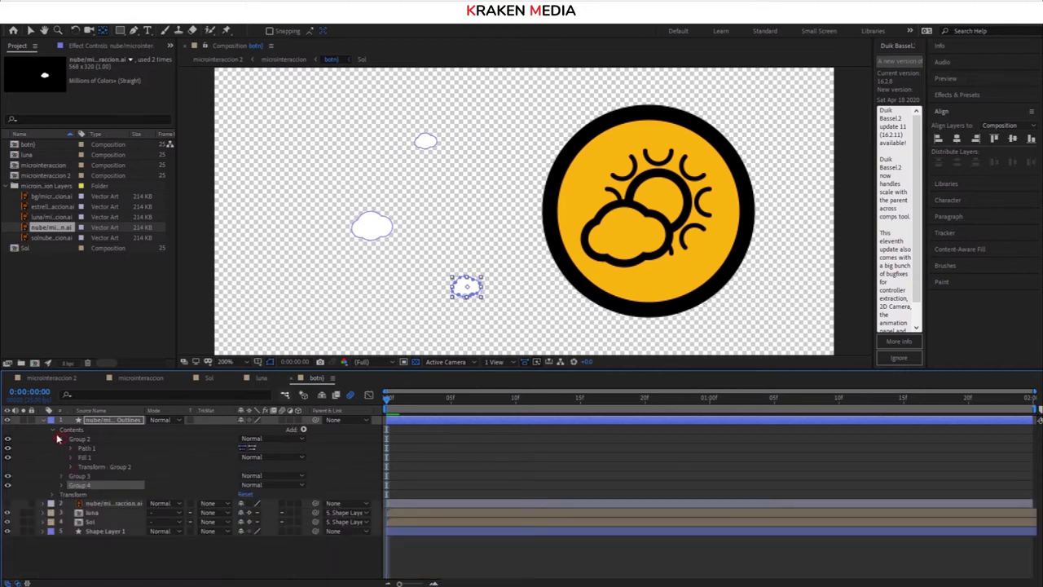
click(59, 439)
click(54, 431)
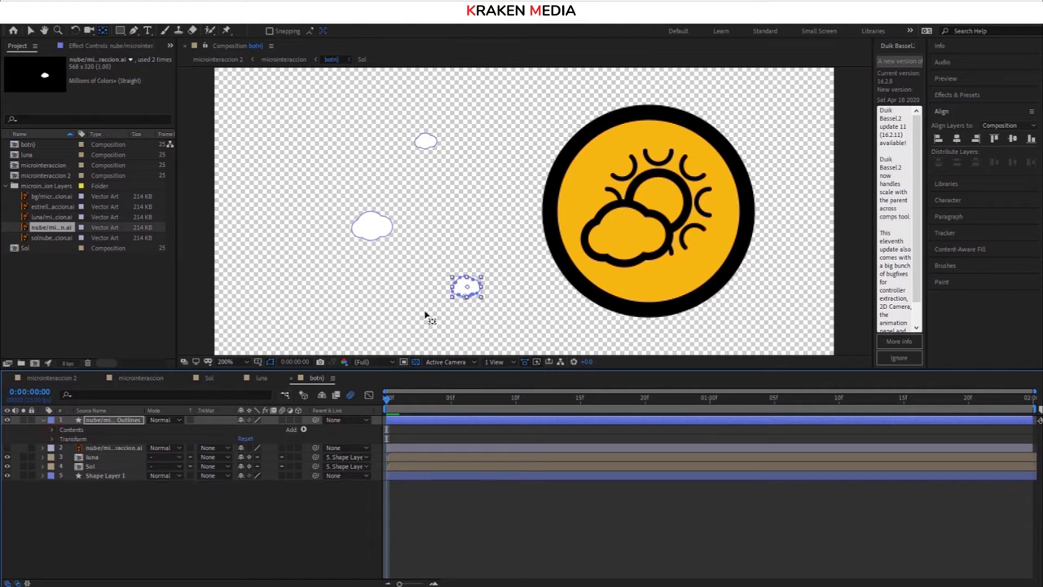
click(54, 440)
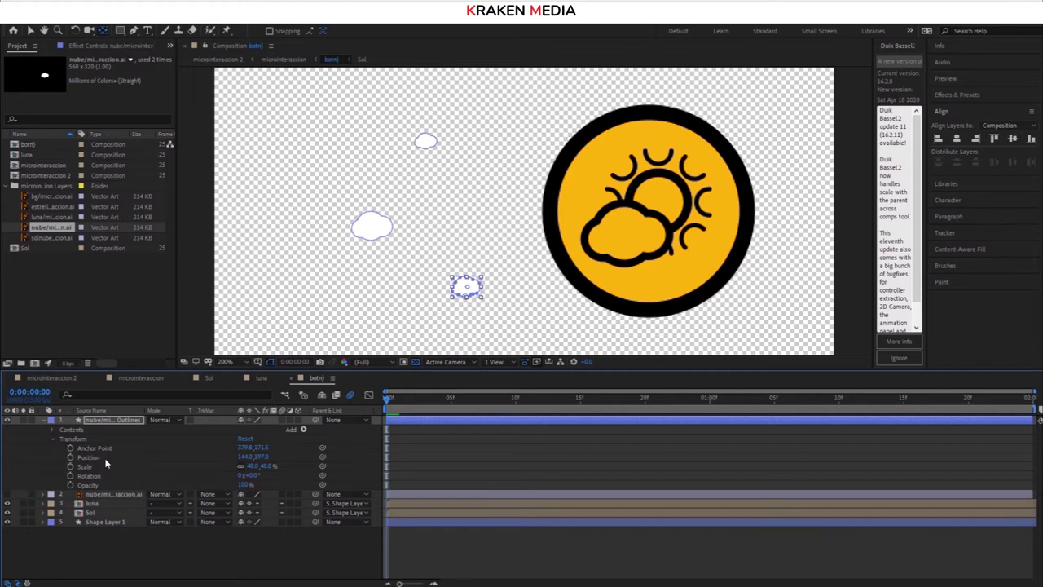
Keyframe the clouds' Position and Opacity from frame 0, sliding them right by frames 8 and 17
click(70, 458)
shift+click(70, 485)
key(Page_Down)
key(Page_Down)
key(Page_Down)
mouse_move(245, 457)
mouse_down()
mouse_move(235, 457)
mouse_move(249, 493)
mouse_up()
key(Page_Down)
key(Page_Down)
key(Page_Down)
drag(619, 398, 463, 399)
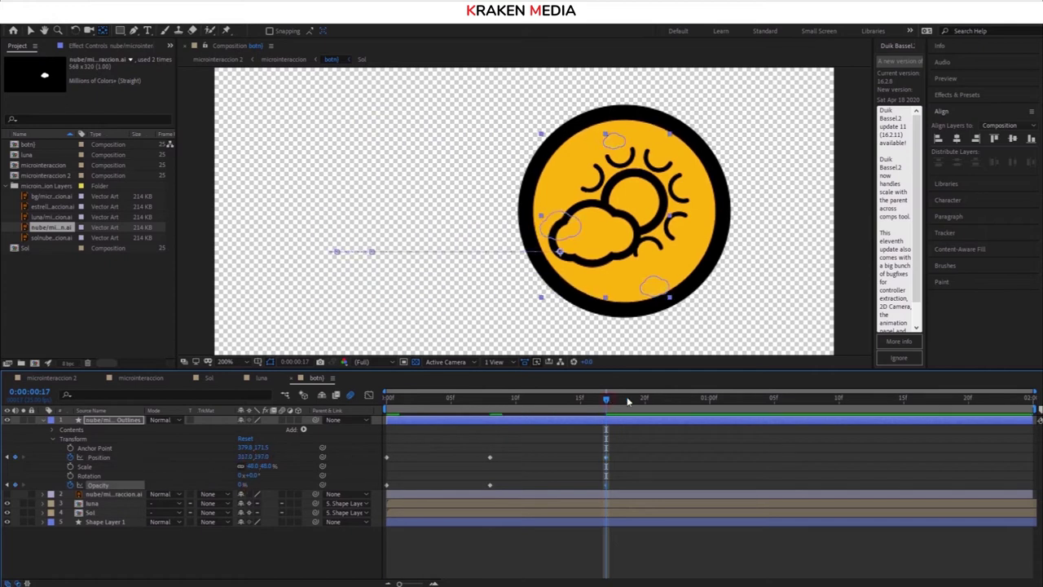
key(Page_Down)
key(Page_Down)
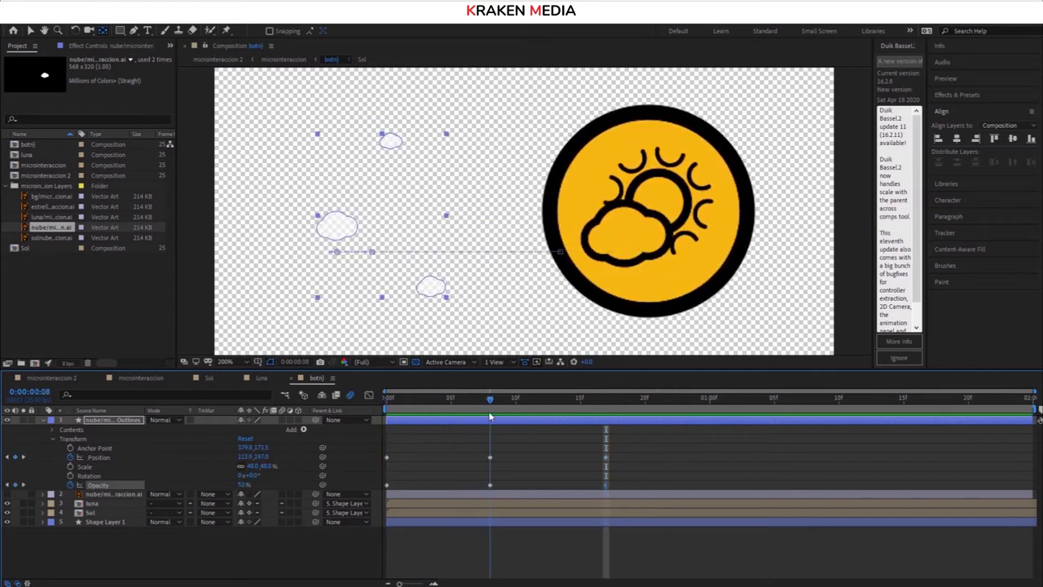
Preview the cloud animation from frame 0 and select all its Position and Opacity keyframes
click(446, 457)
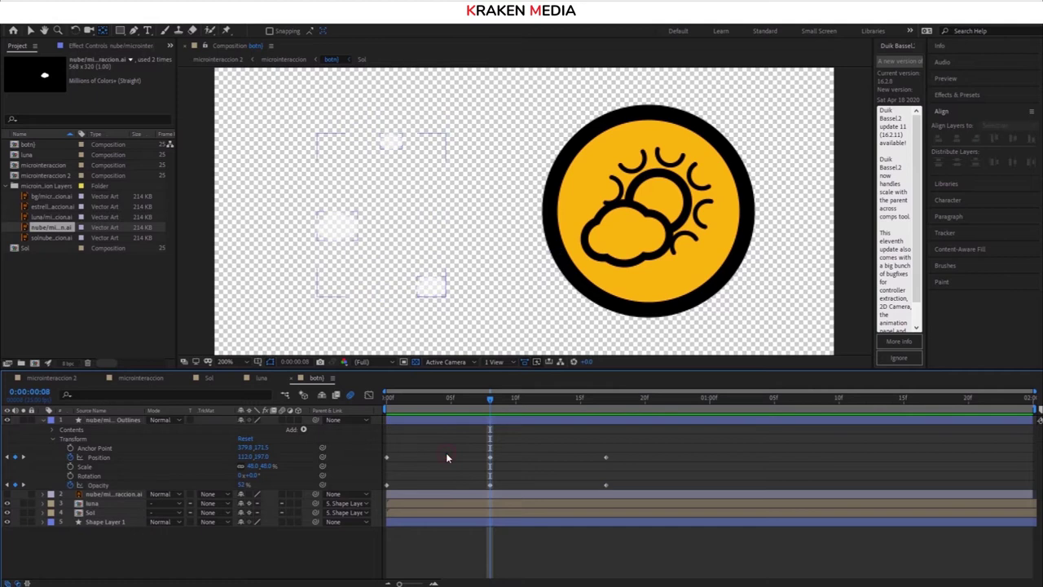
drag(489, 399, 383, 414)
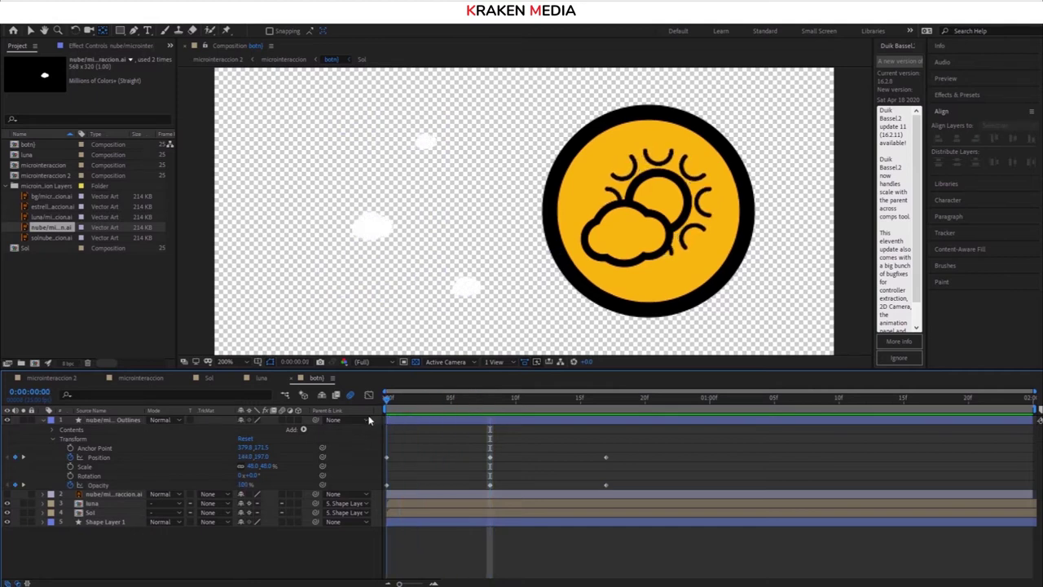
click(443, 236)
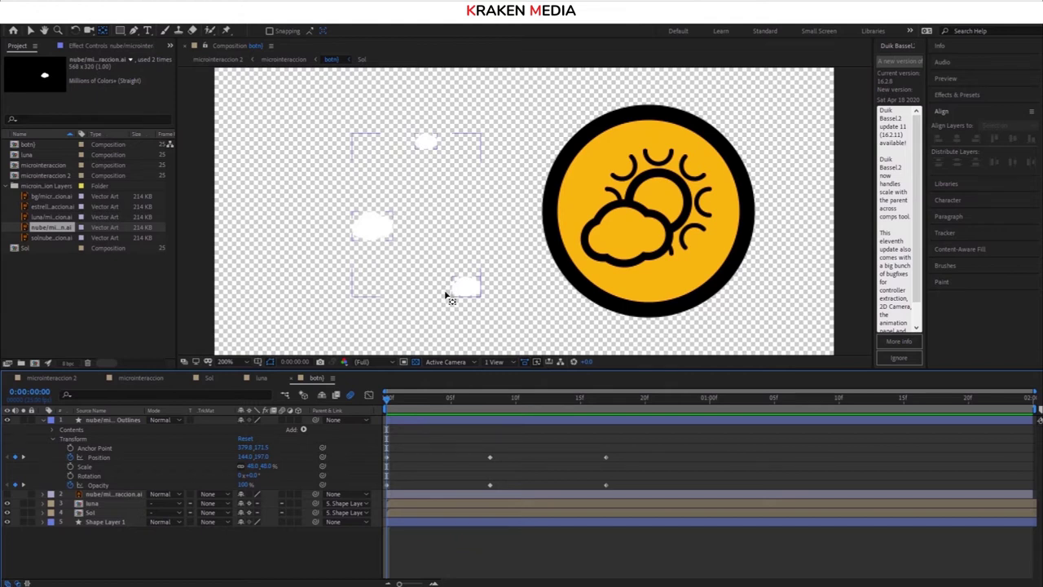
key(space)
click(366, 283)
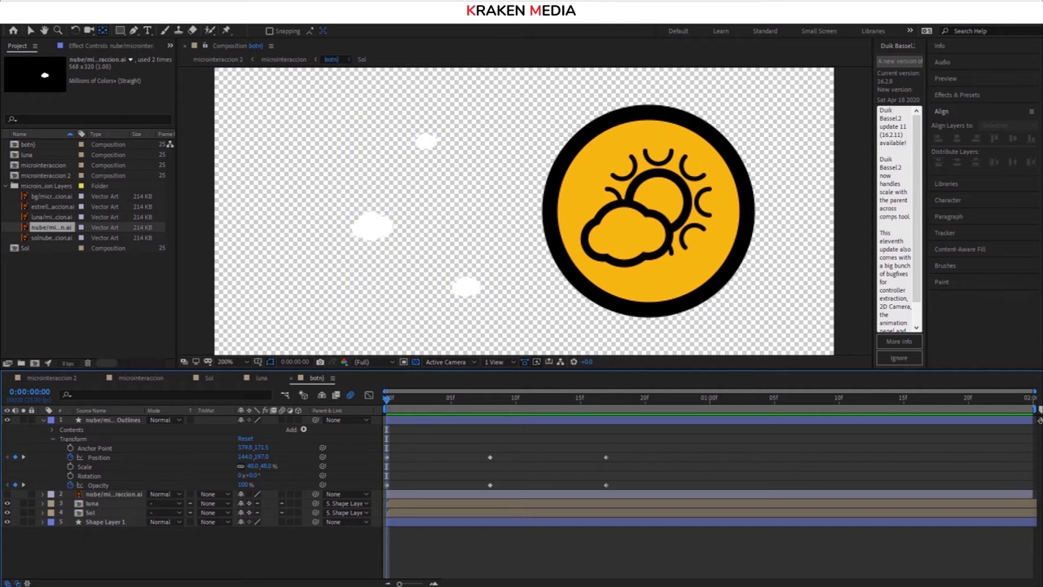
click(461, 471)
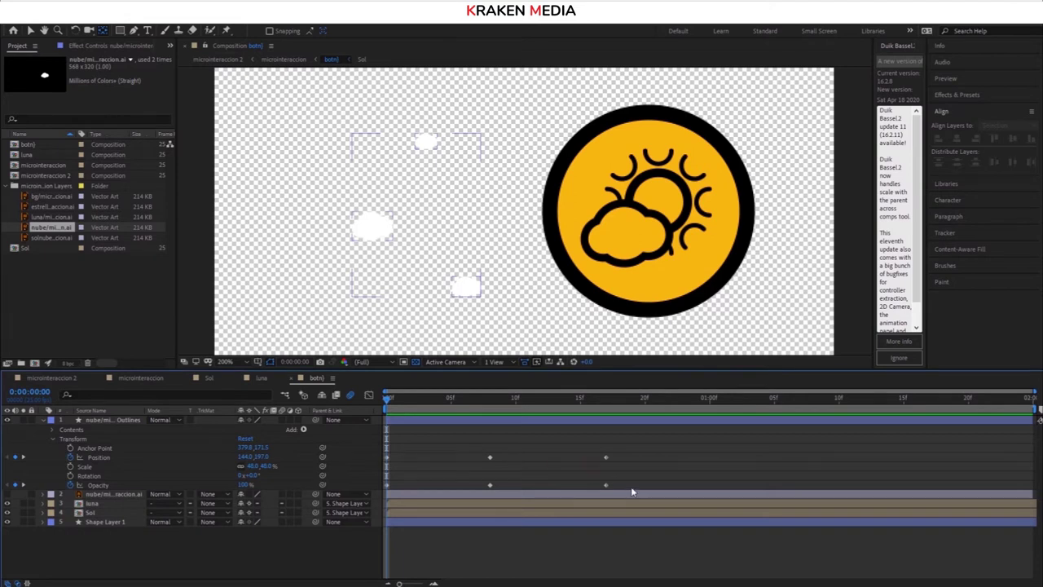
drag(629, 486, 385, 449)
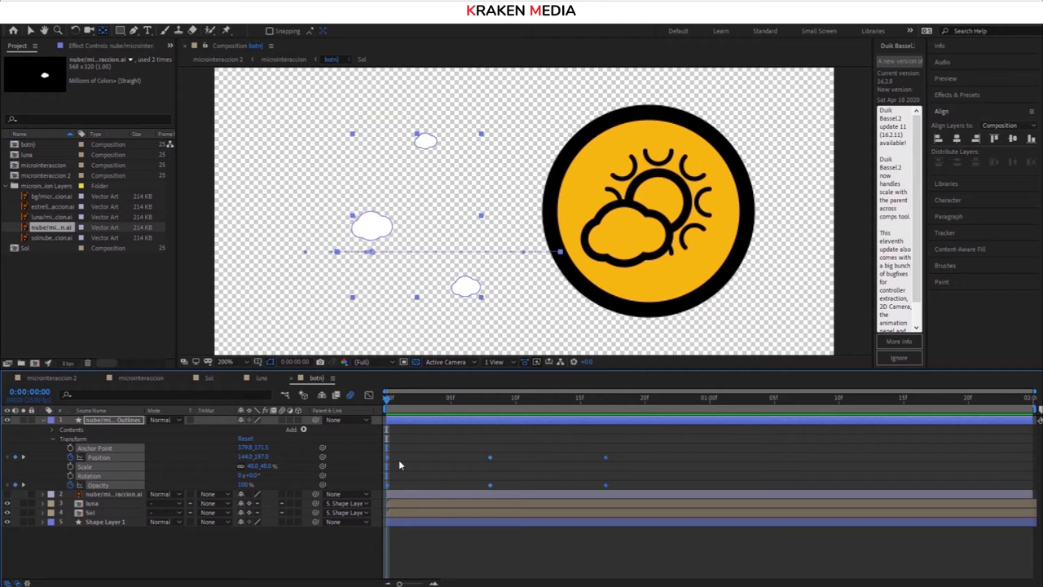
Apply Easy Ease to the cloud keyframes and preview with the work area ending at frame 19
right_click(492, 463)
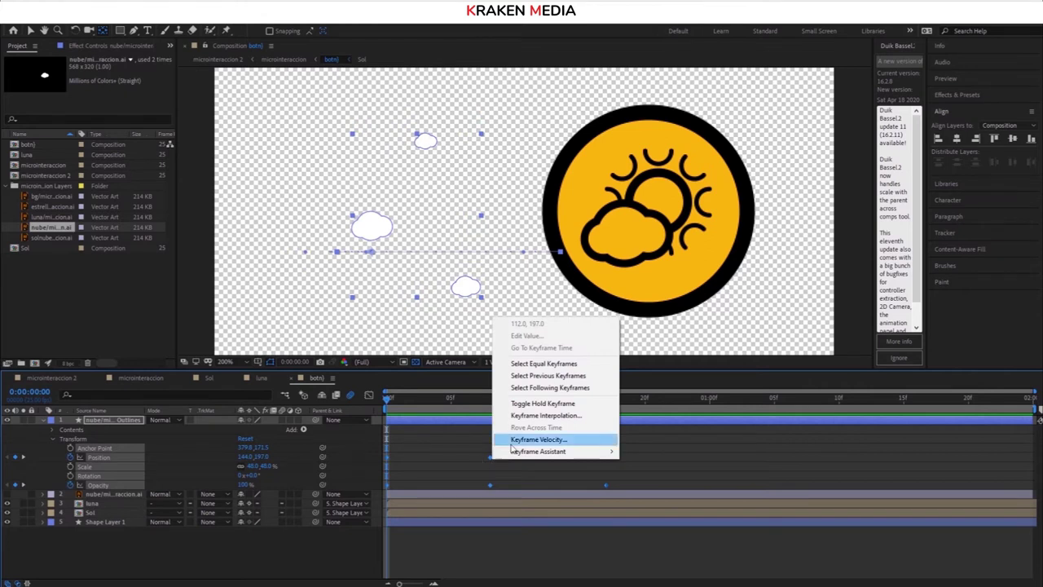
mouse_move(612, 454)
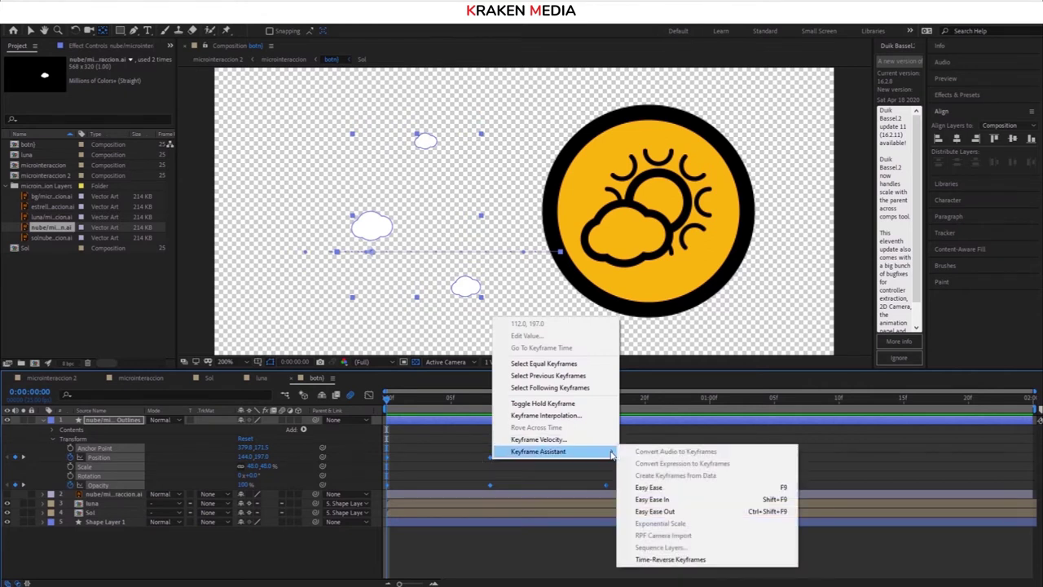
click(663, 489)
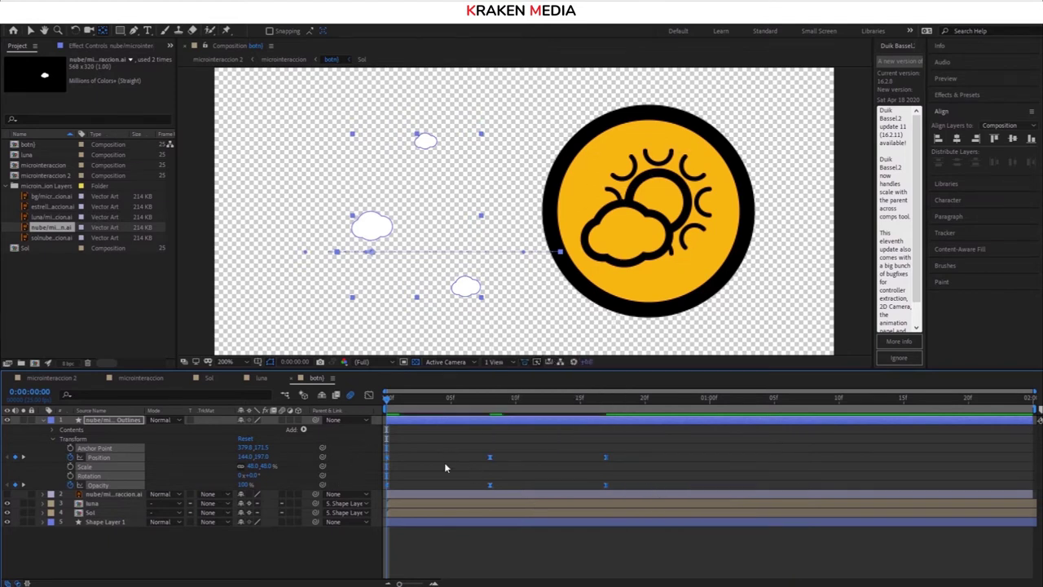
key(space)
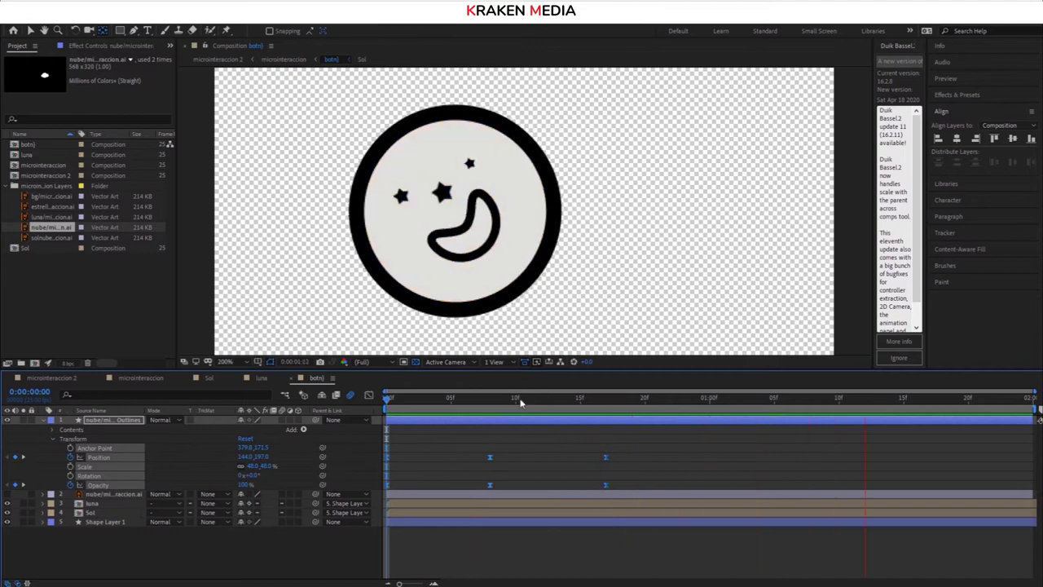
drag(520, 401, 619, 401)
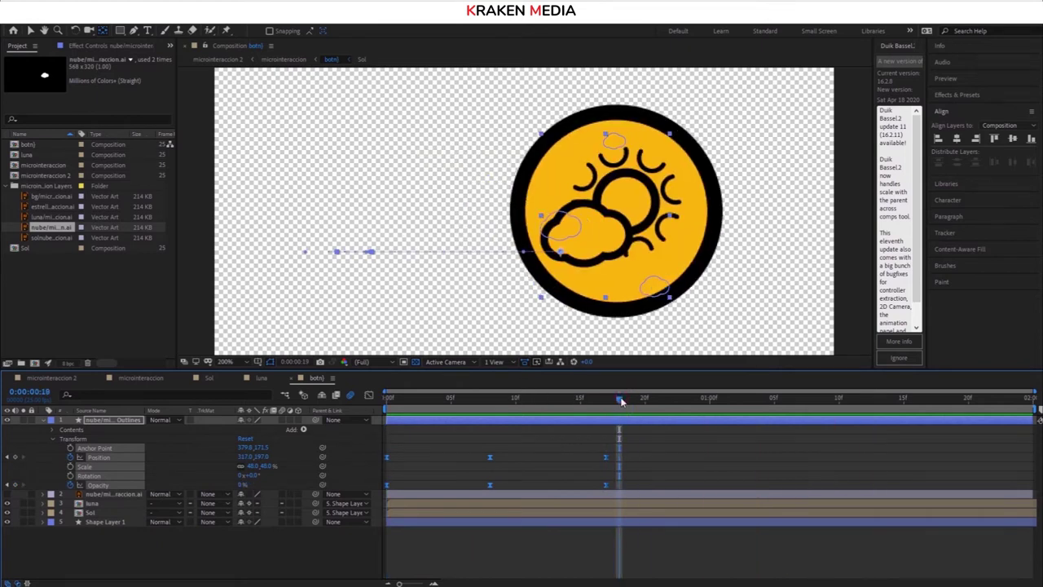
key(n)
key(space)
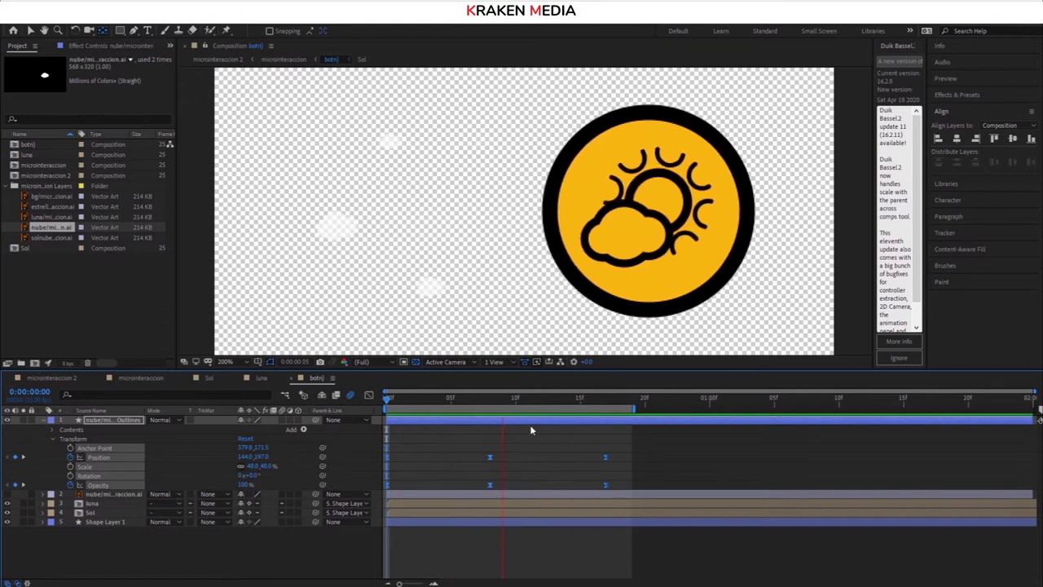
click(398, 412)
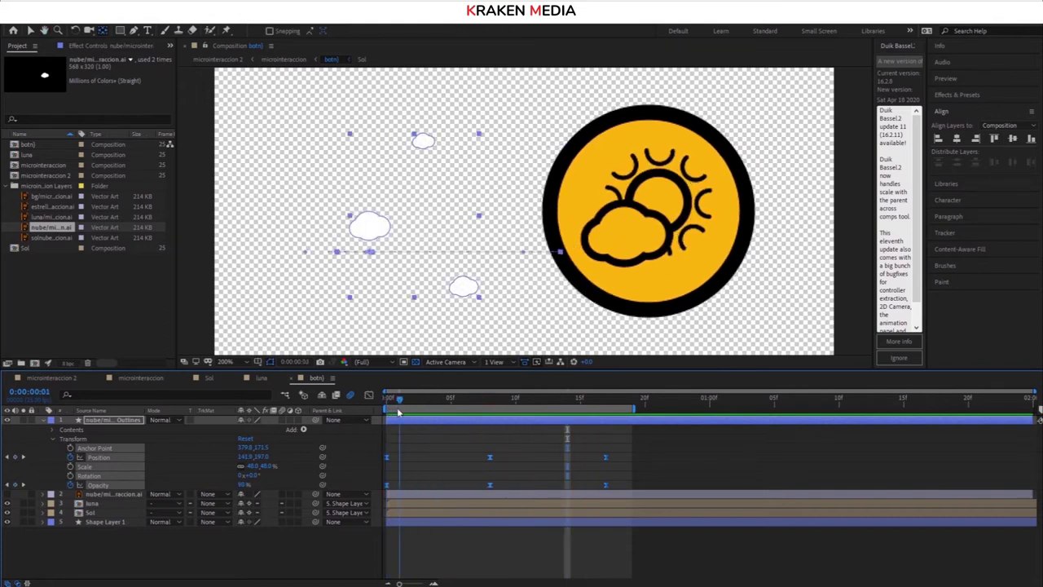
Delete the middle Position and Opacity keyframes, keeping the slide keyed at frames 0 and 17
mouse_move(404, 412)
mouse_down()
mouse_move(603, 399)
mouse_move(464, 399)
mouse_up()
key(Page_Up)
key(Page_Up)
key(Page_Up)
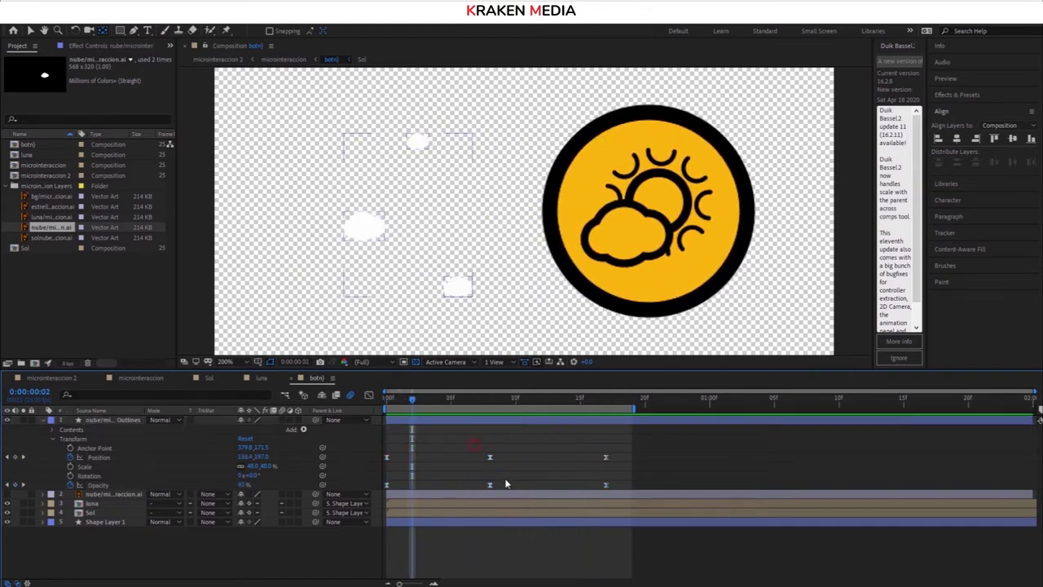
drag(505, 486, 475, 449)
key(Delete)
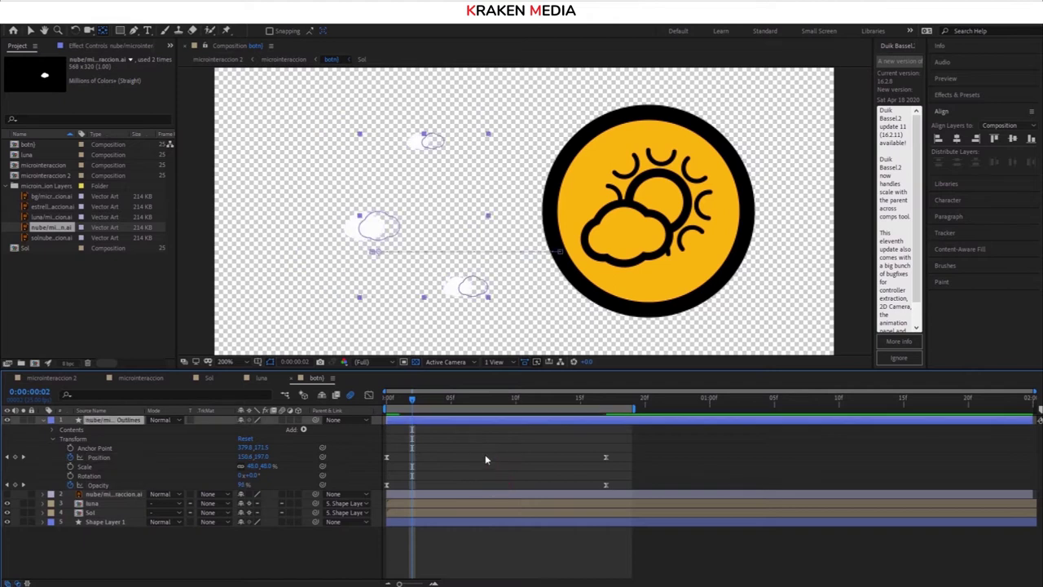
mouse_move(410, 400)
mouse_down()
mouse_move(615, 420)
mouse_move(595, 432)
mouse_move(371, 473)
mouse_up()
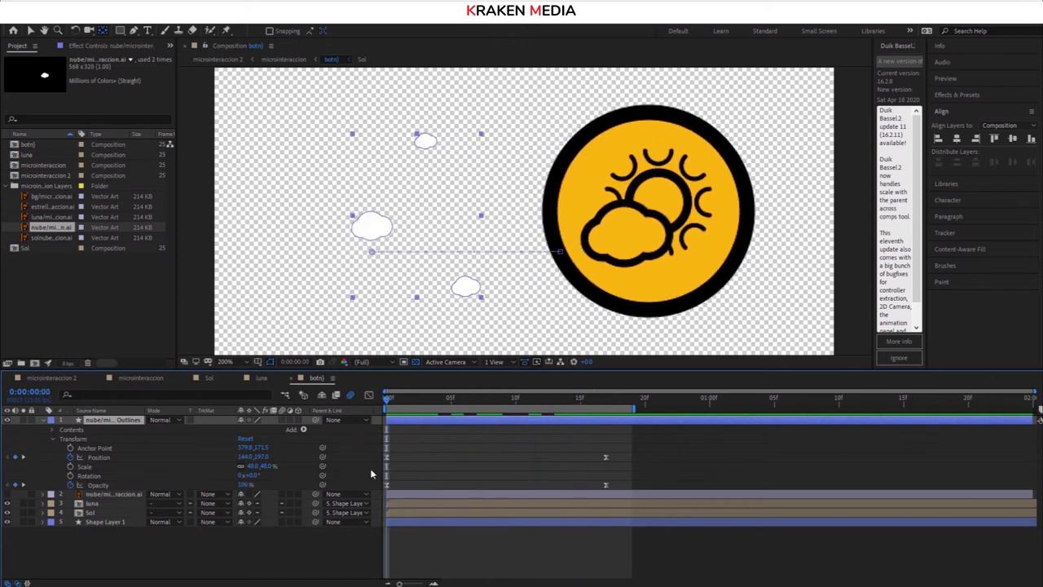
click(101, 458)
Select the clouds' Opacity keyframes and view them as curves in the Graph Editor
shift+click(104, 487)
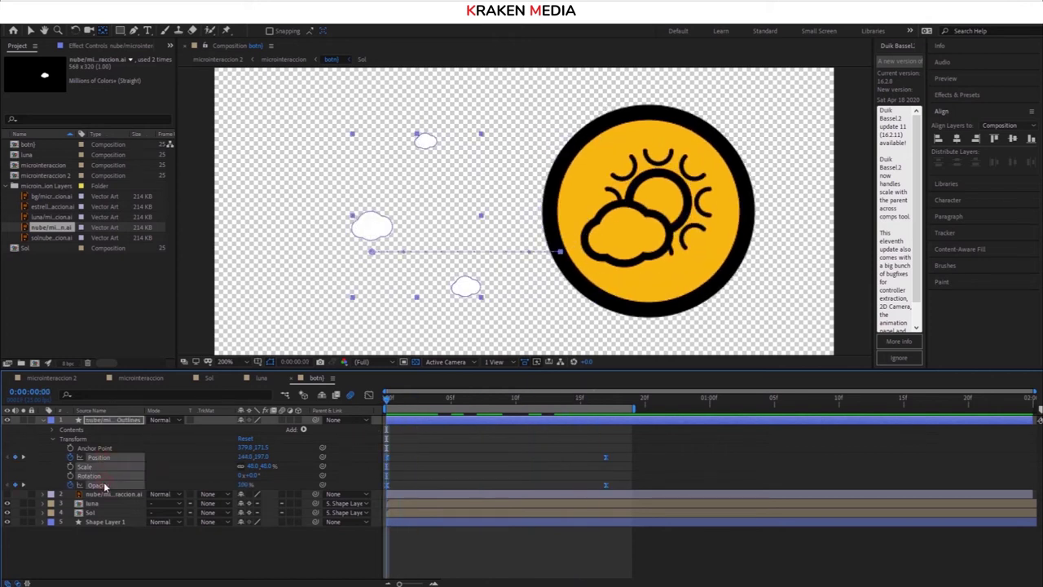
click(98, 485)
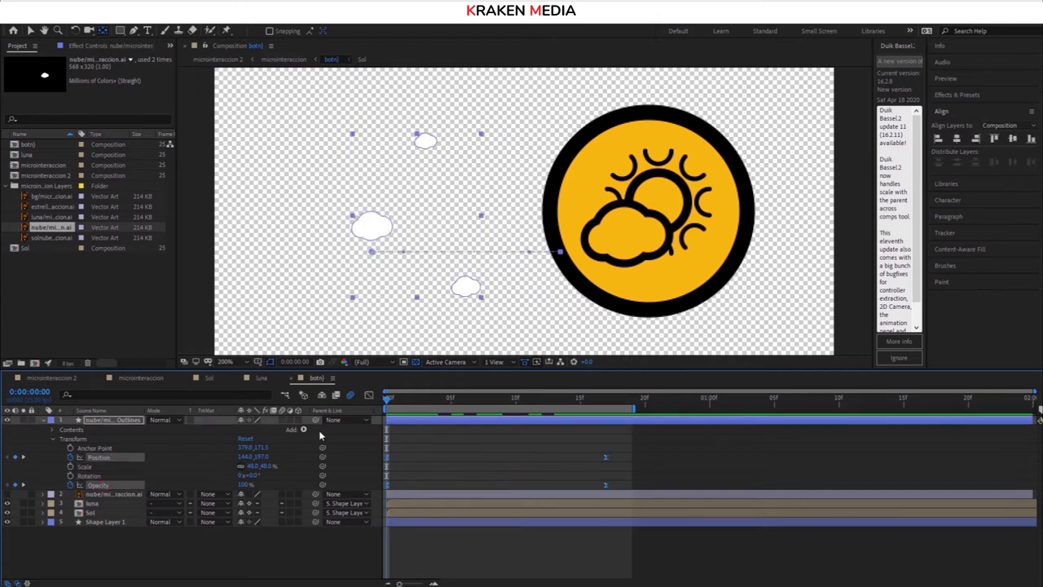
click(368, 396)
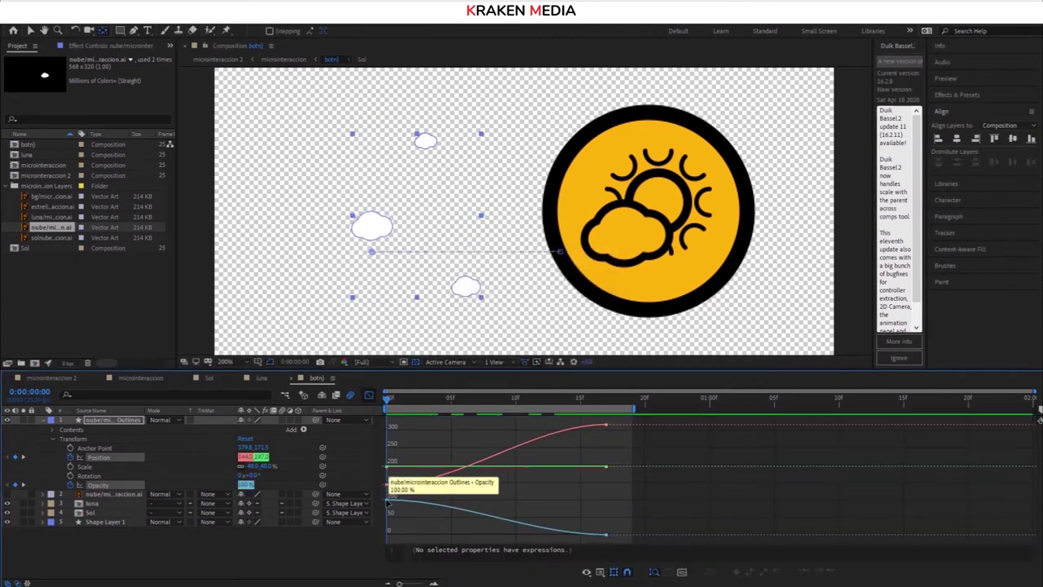
right_click(604, 538)
click(558, 512)
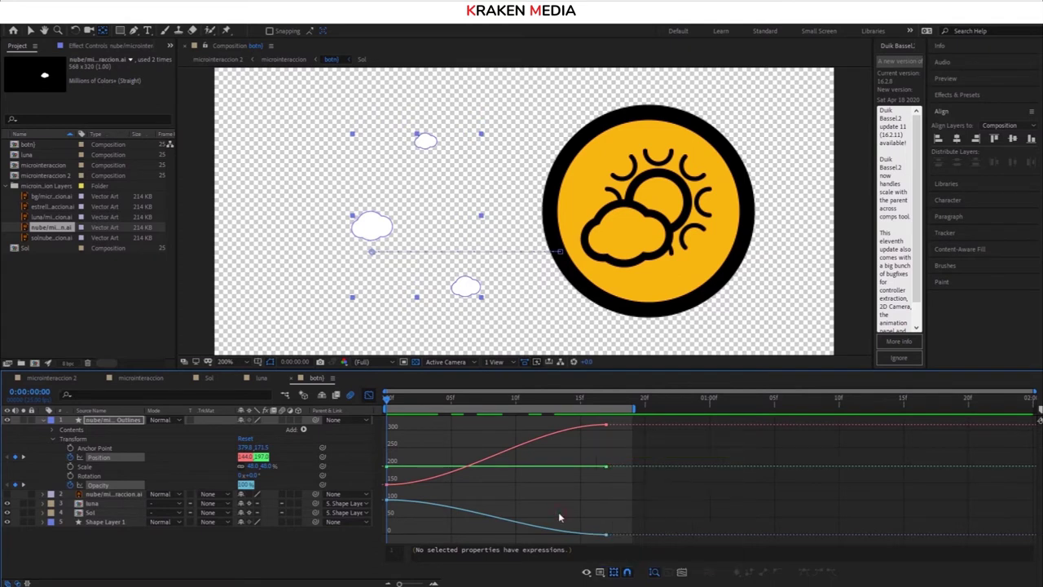
click(389, 501)
shift+click(605, 536)
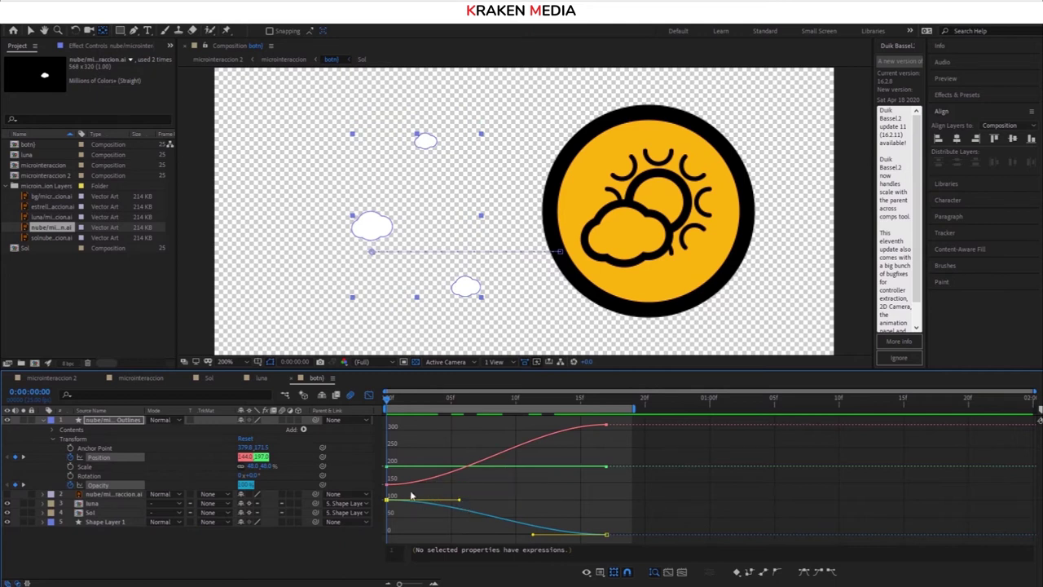
Separate the clouds' Position into X Position (144.0) and Y Position (187.0)
mouse_move(388, 486)
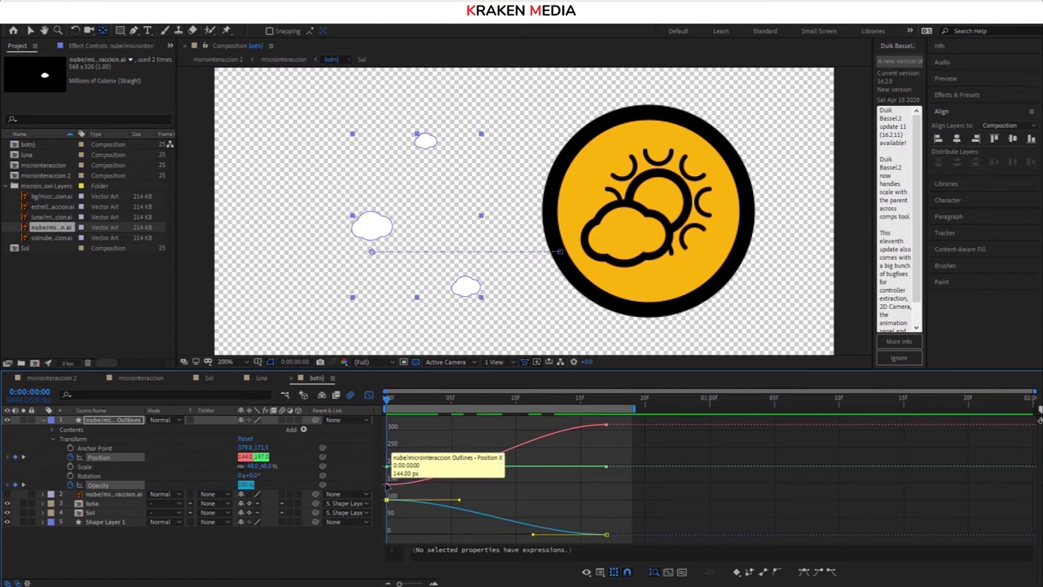
click(388, 485)
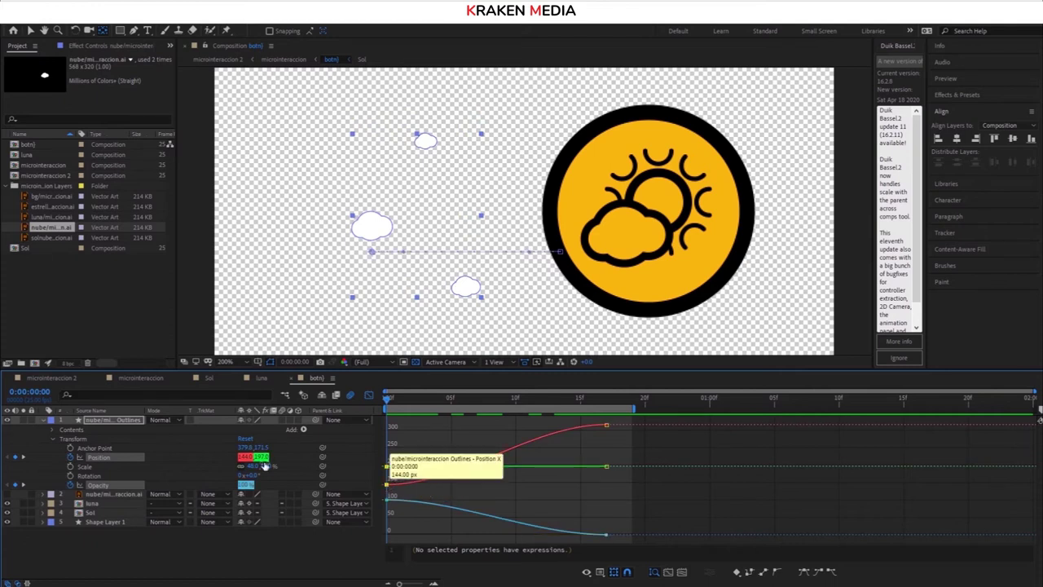
click(369, 396)
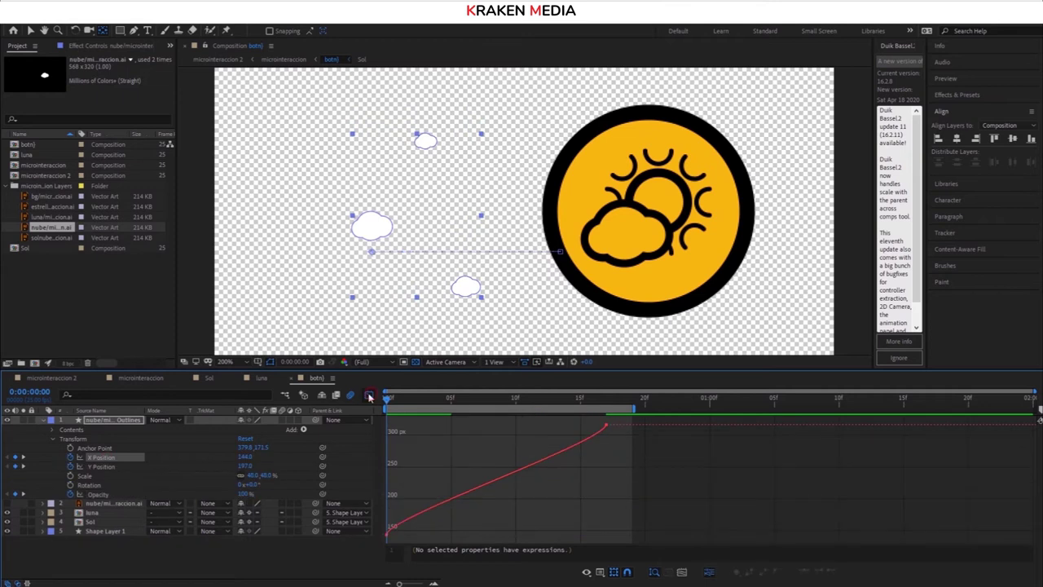
Drag the X Position Bezier handles so the clouds start fast and ease into frame 17, previewing along the way
click(388, 530)
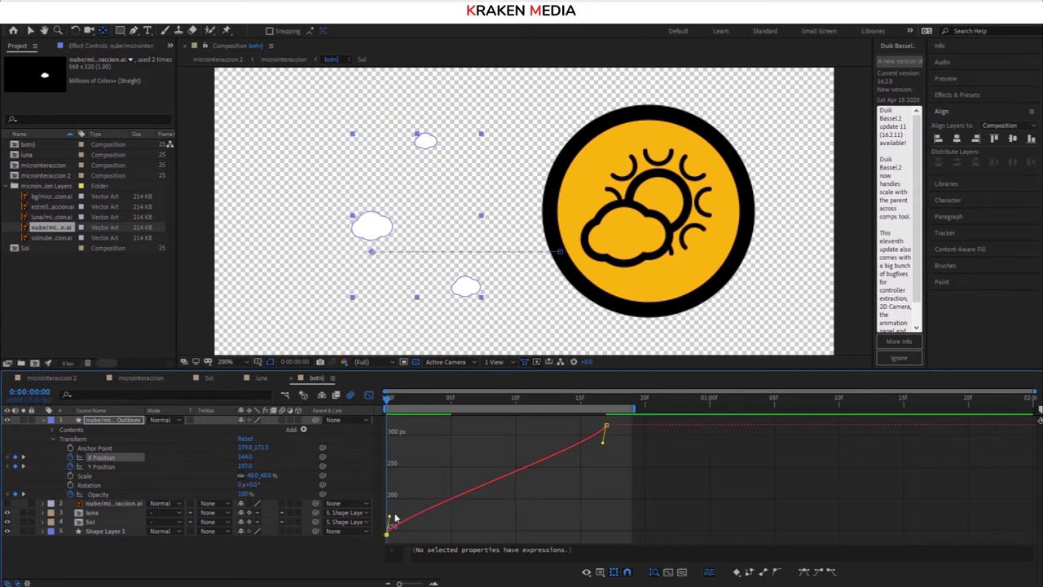
mouse_move(389, 521)
mouse_down()
mouse_move(457, 537)
mouse_move(483, 512)
mouse_move(652, 535)
mouse_up()
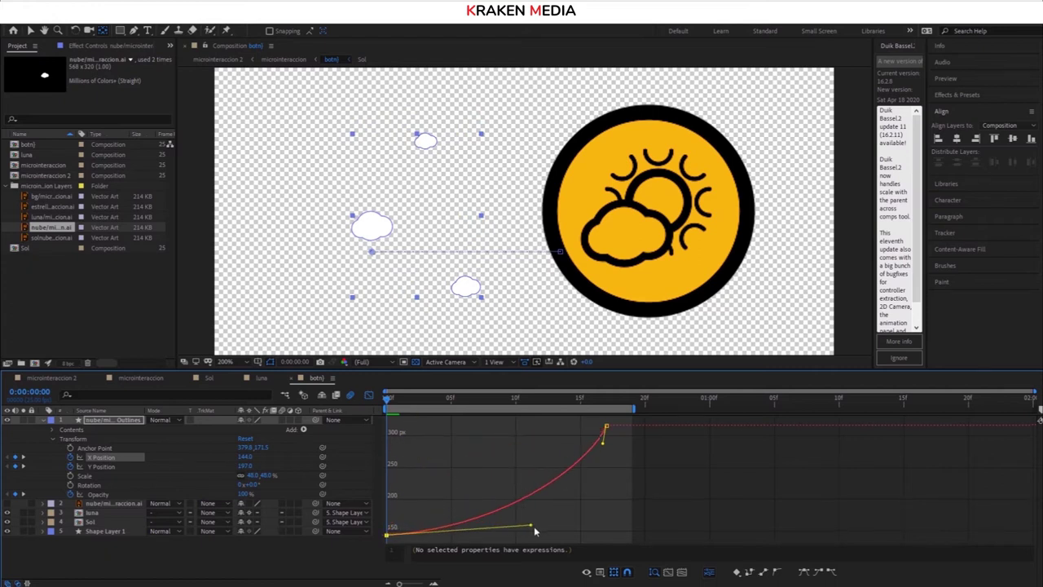
key(space)
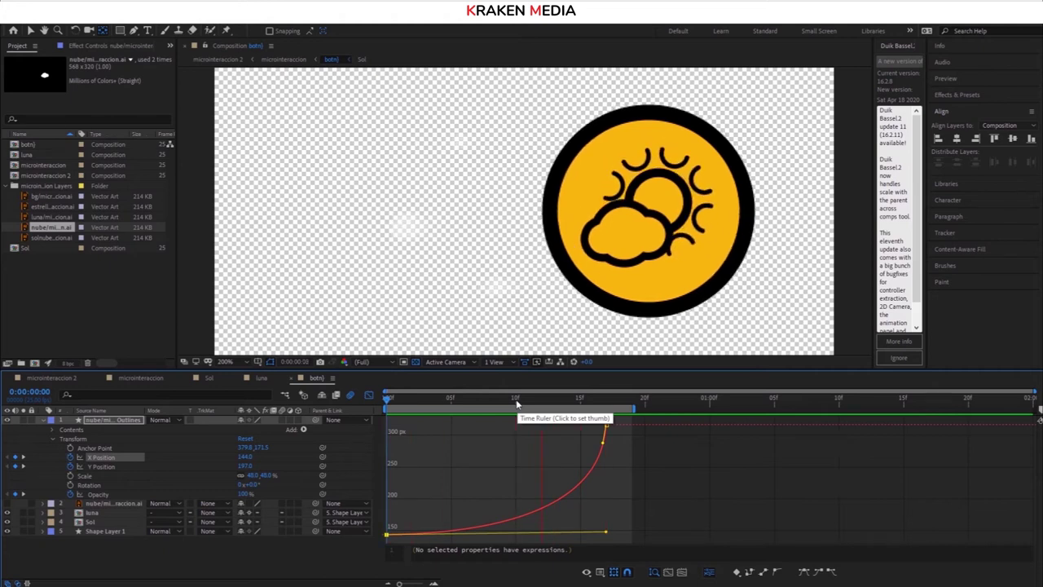
drag(500, 400, 383, 399)
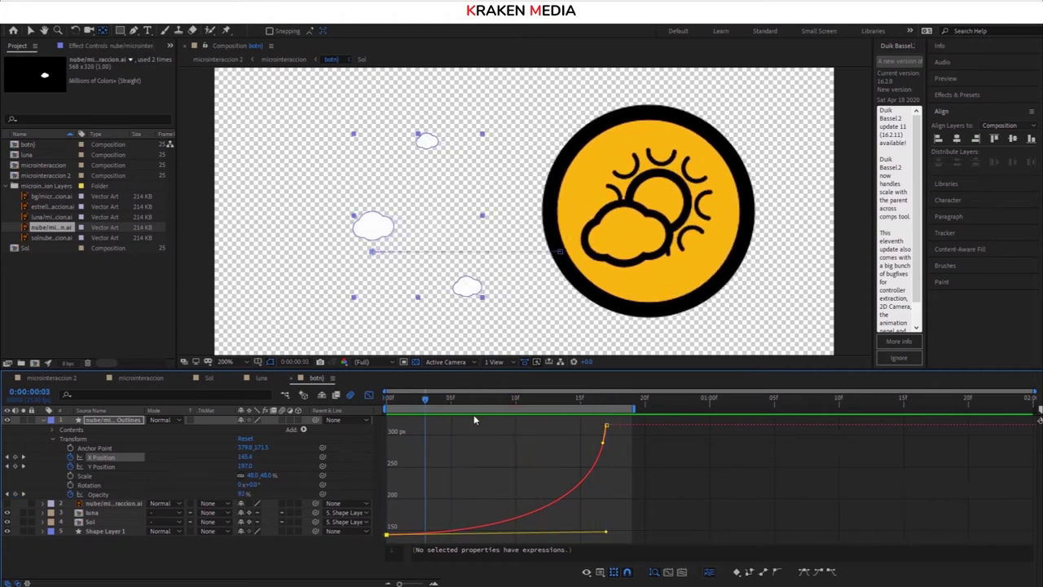
key(space)
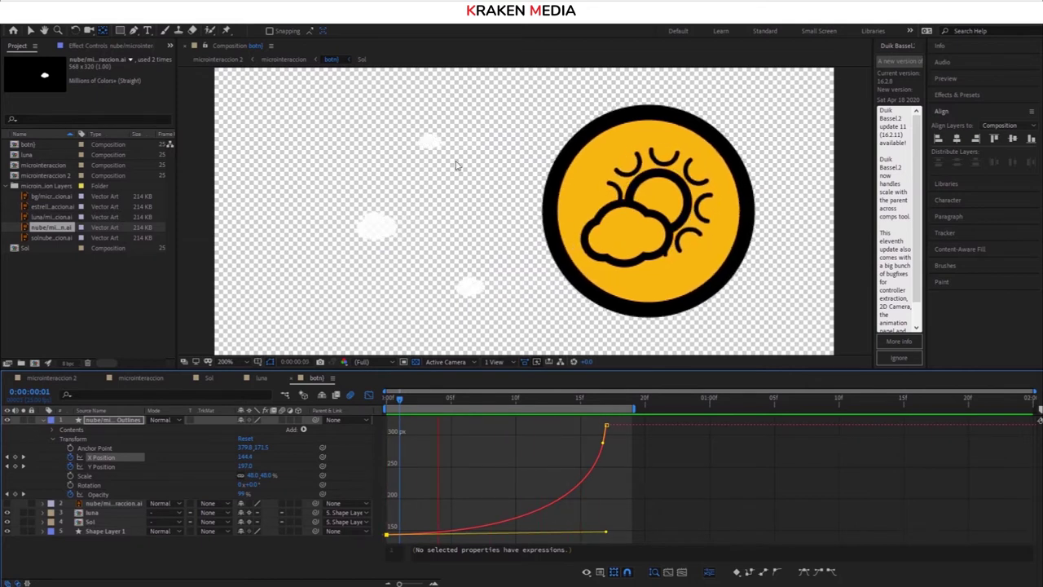
key(space)
key(space)
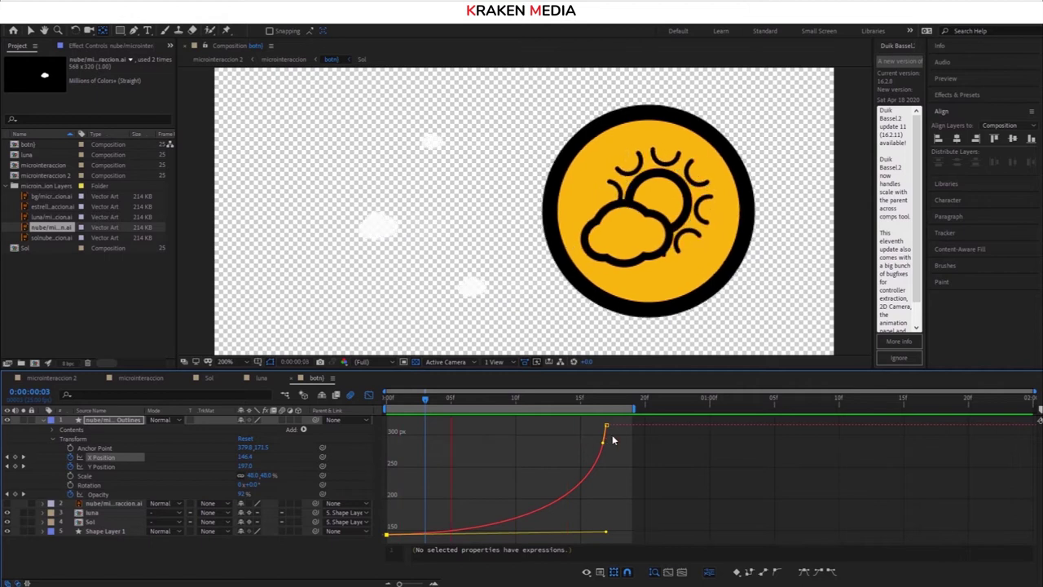
key(space)
drag(541, 403, 364, 405)
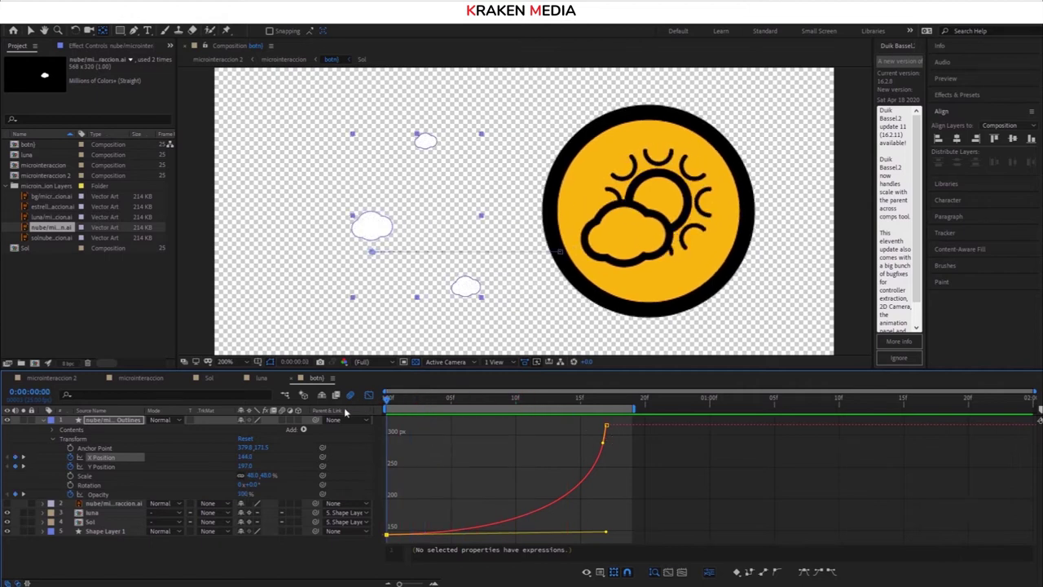
mouse_move(606, 534)
mouse_down()
mouse_move(454, 445)
mouse_move(375, 448)
mouse_up()
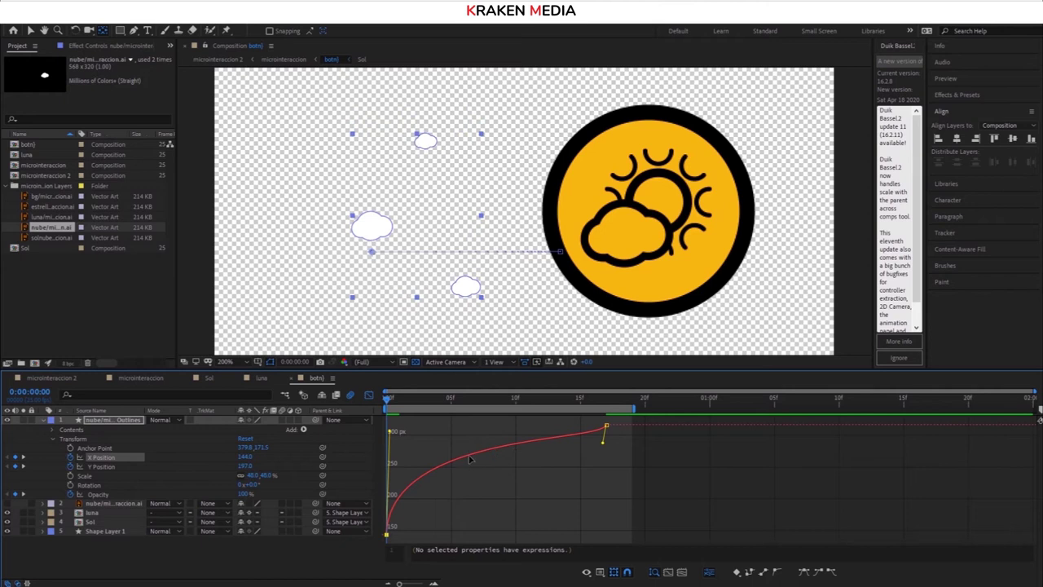
key(space)
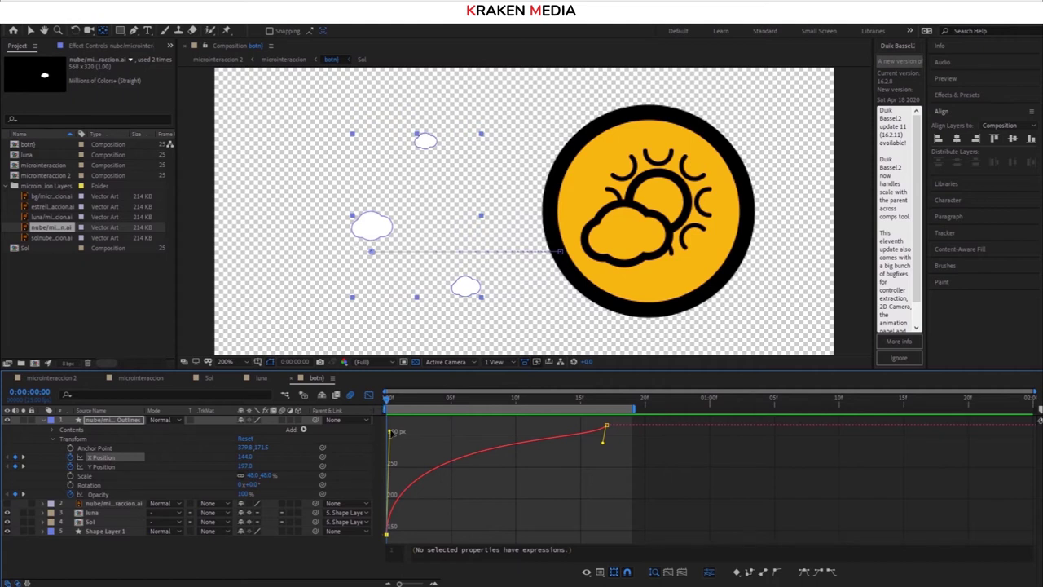
drag(390, 433, 315, 475)
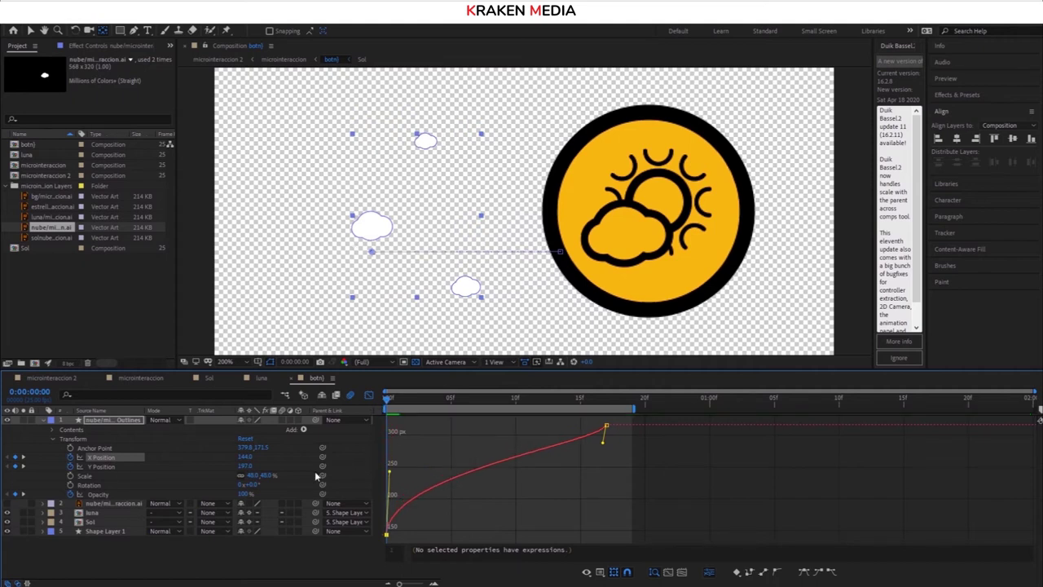
Shift the X Position, Y Position and Opacity keyframes one frame later to start at frame 1
click(368, 395)
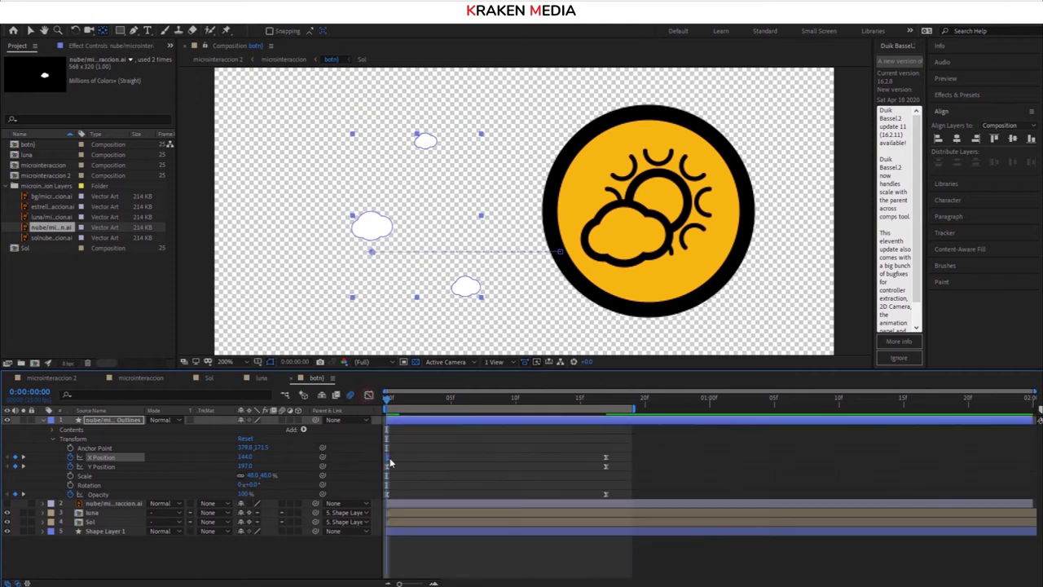
click(395, 478)
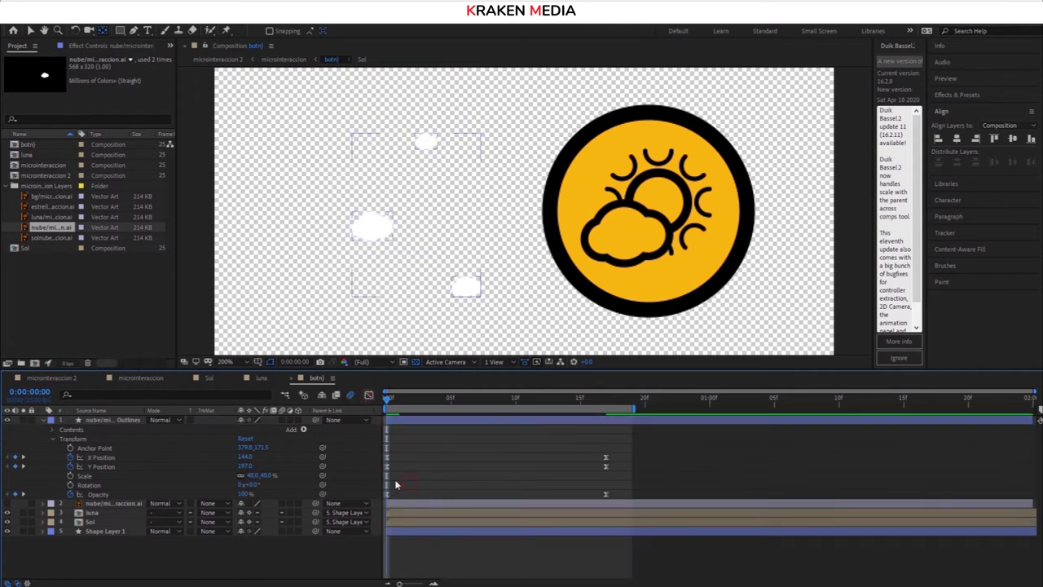
click(92, 459)
shift+click(102, 466)
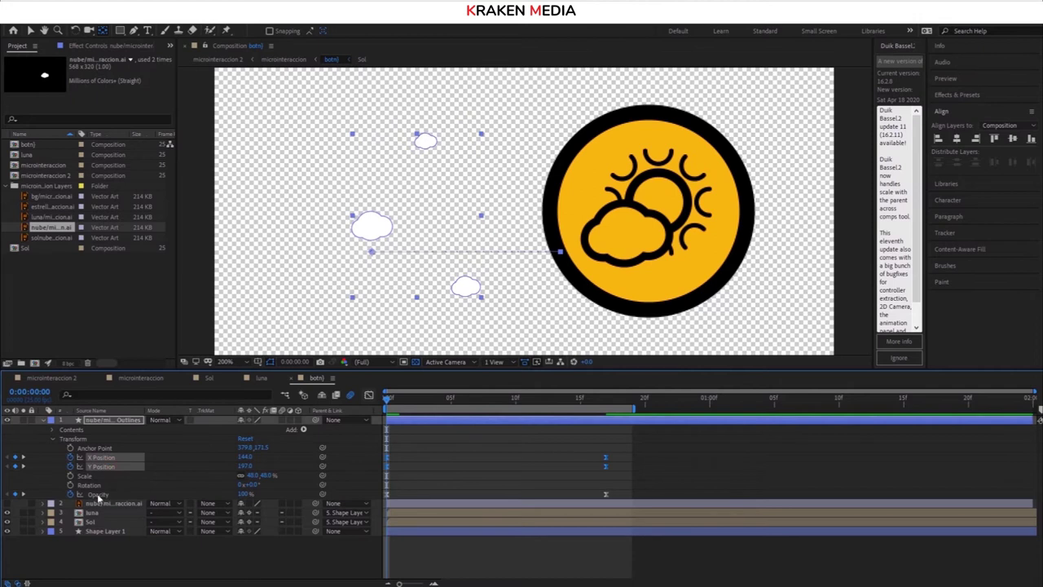
shift+click(98, 494)
click(402, 496)
click(99, 494)
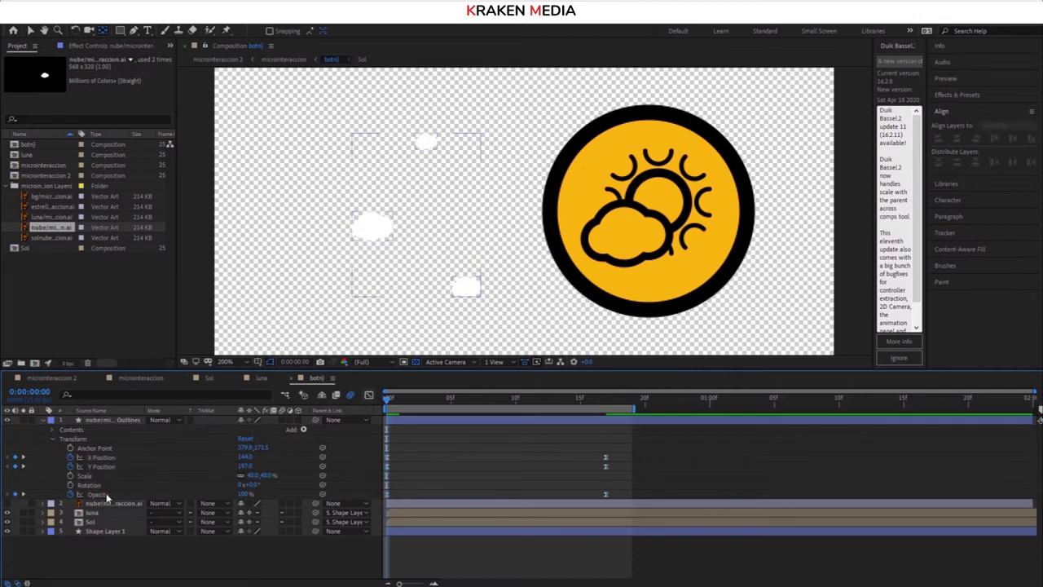
drag(121, 451, 108, 468)
shift+click(99, 495)
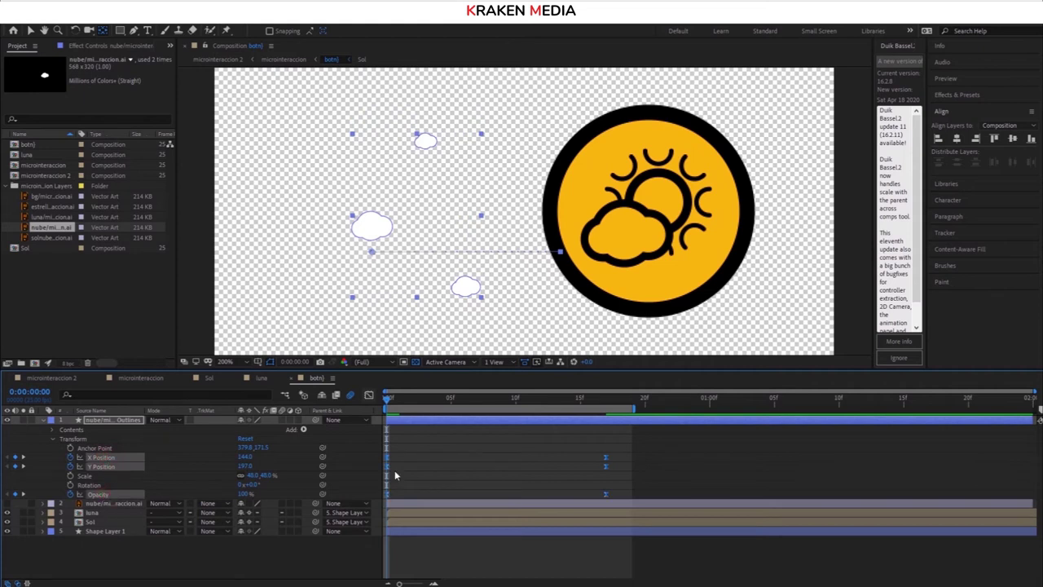
drag(388, 495, 400, 495)
click(474, 459)
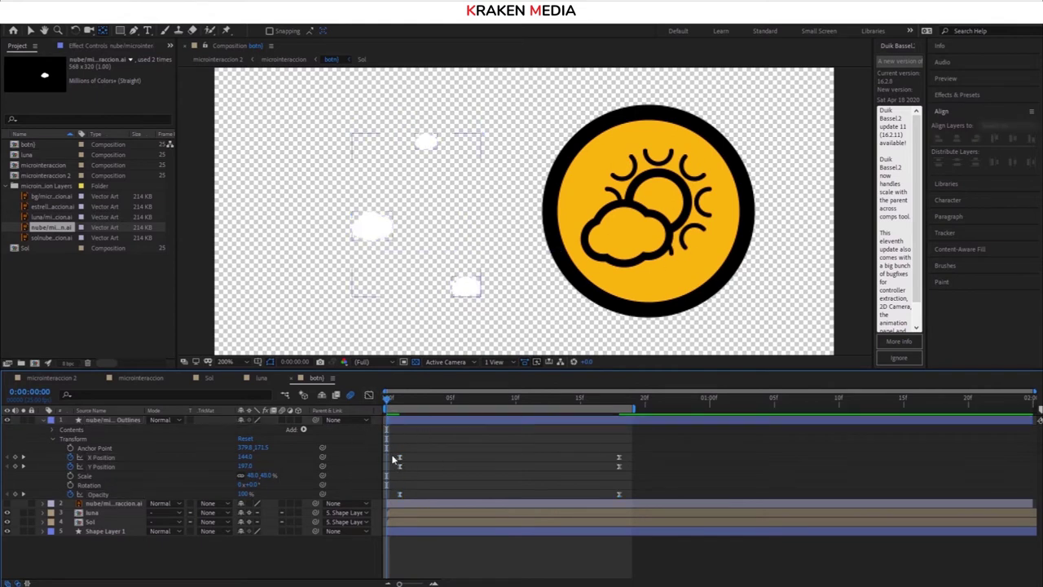
click(576, 463)
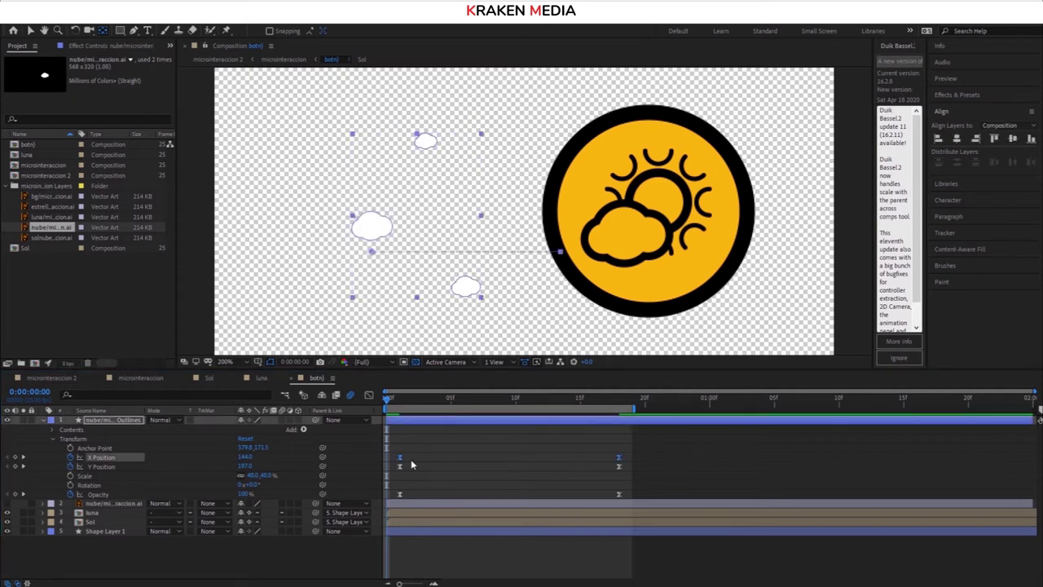
Pull the X Position Bezier handles so the clouds dip before easing into place
click(369, 396)
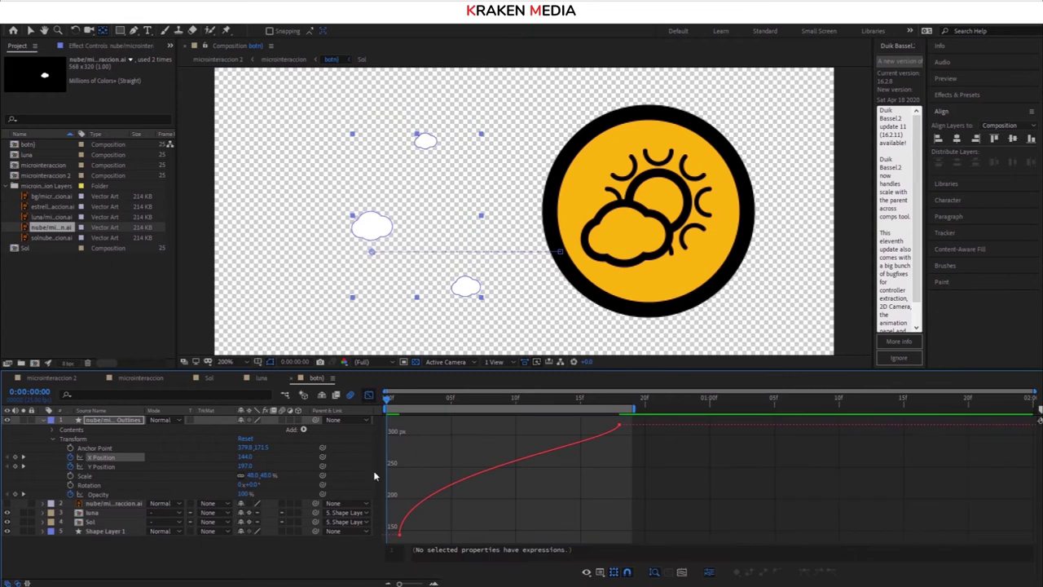
click(404, 515)
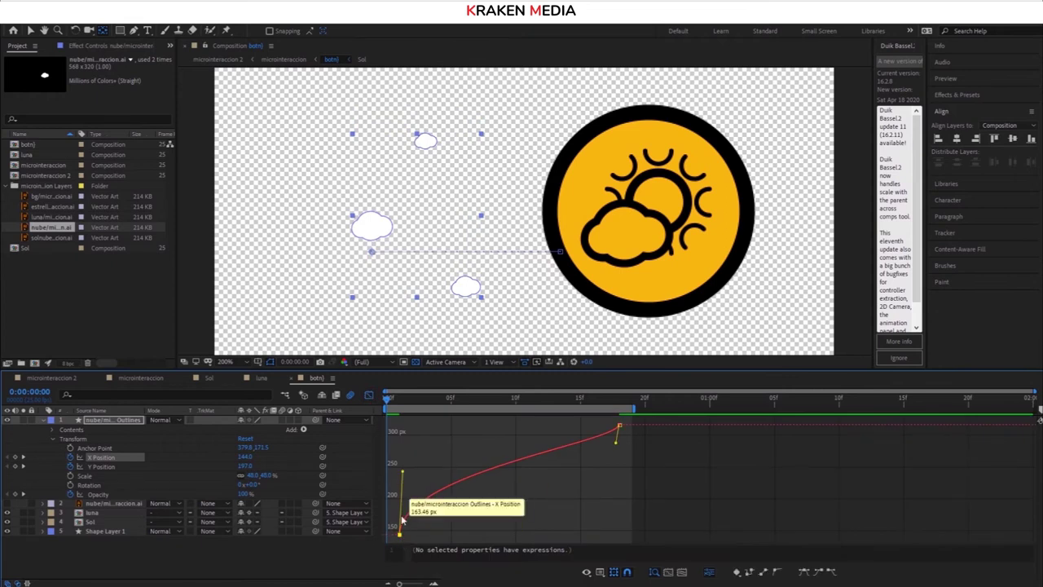
mouse_move(403, 475)
mouse_down()
mouse_move(309, 505)
mouse_move(397, 565)
mouse_move(390, 559)
mouse_up()
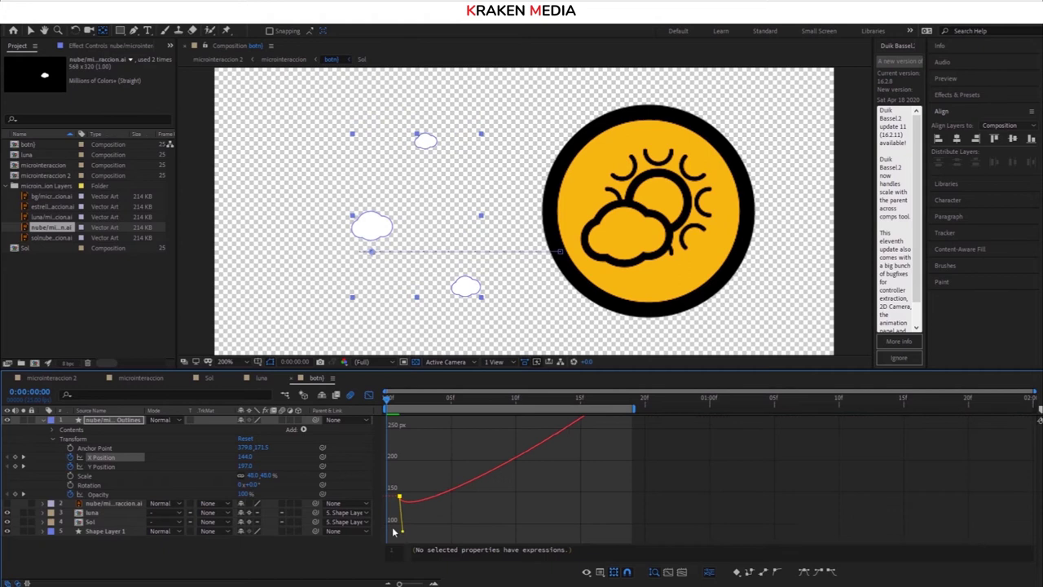
drag(390, 559, 391, 556)
drag(617, 437, 422, 434)
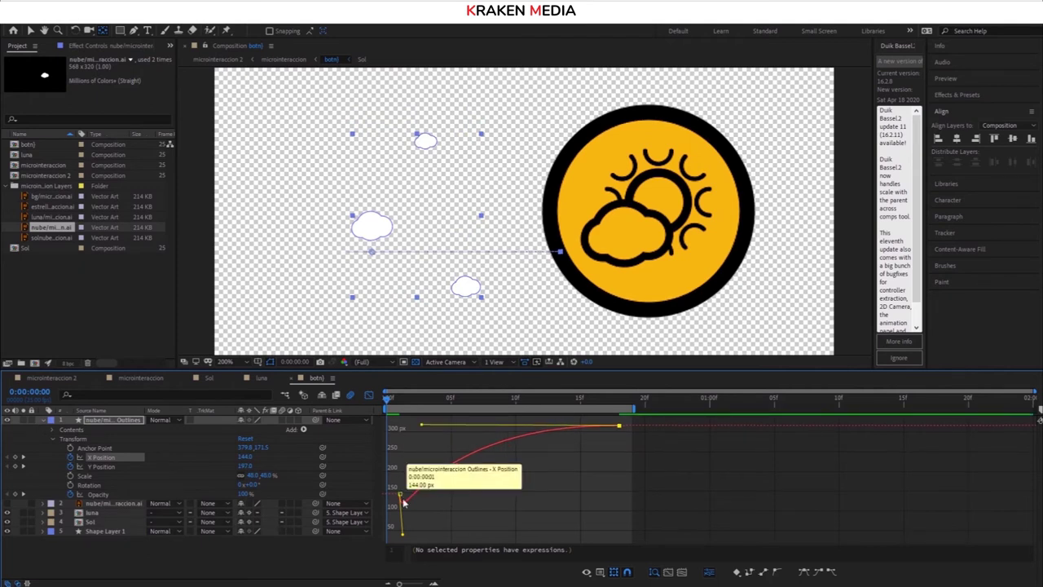
drag(386, 398, 397, 402)
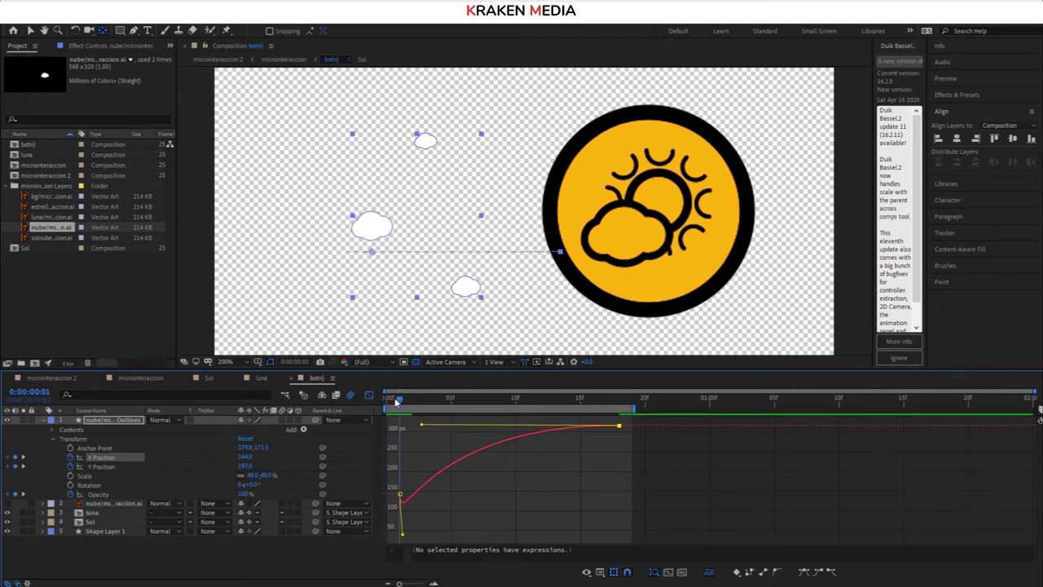
drag(405, 400, 476, 400)
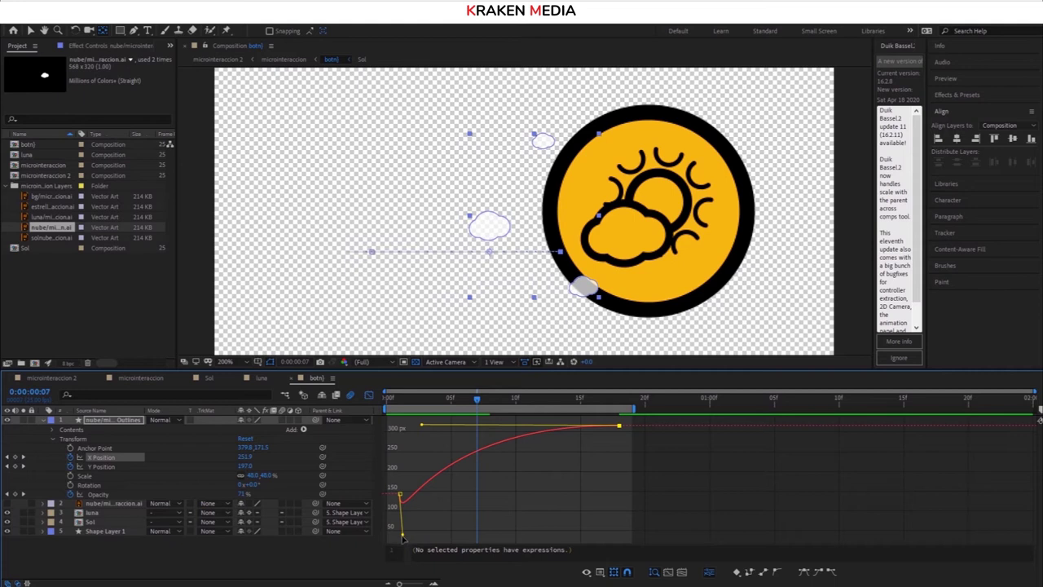
drag(405, 541, 419, 558)
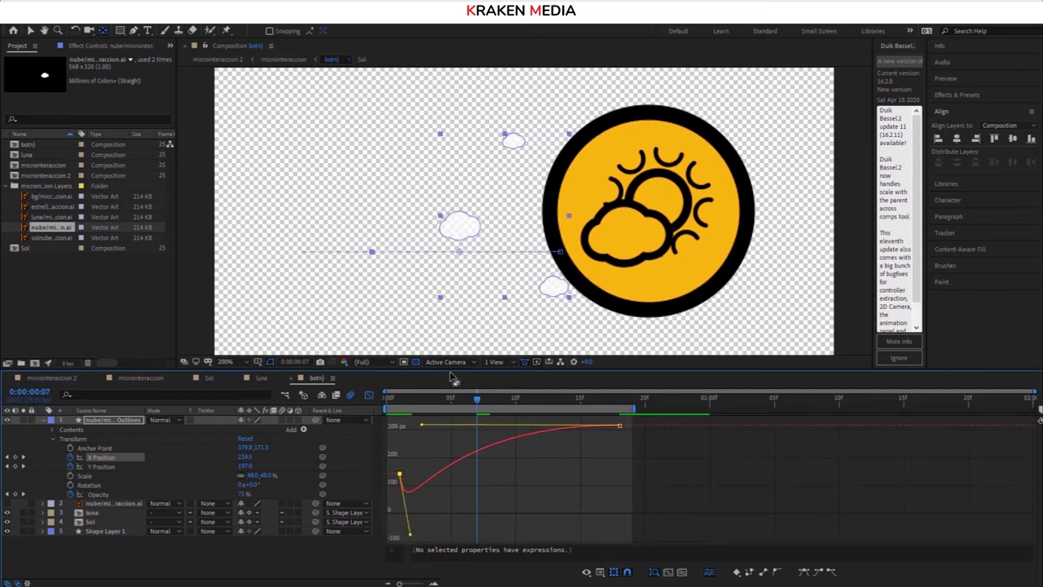
Refine the start and dip of the clouds' X Position speed curve while previewing
key(space)
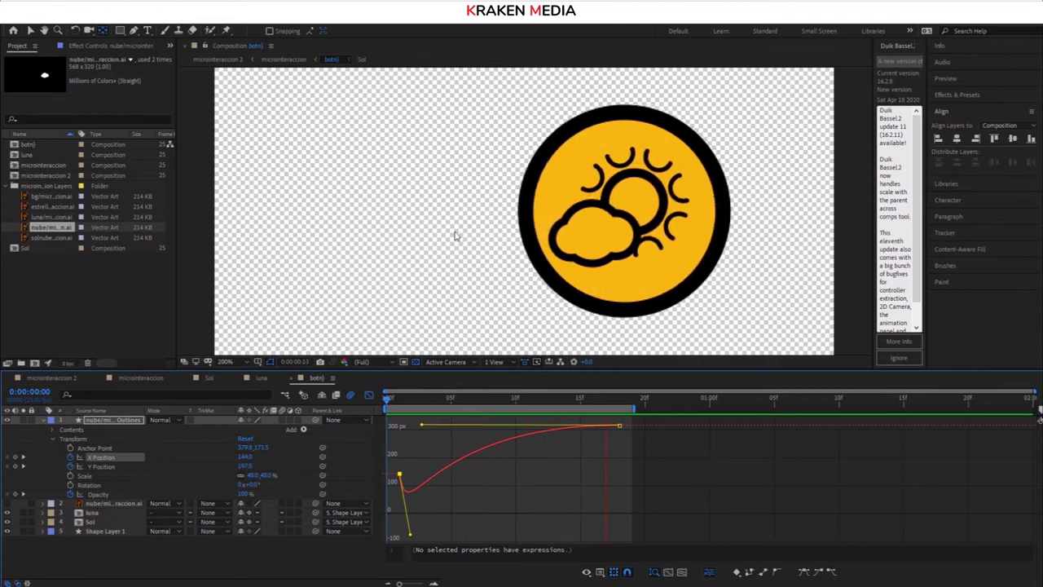
click(397, 401)
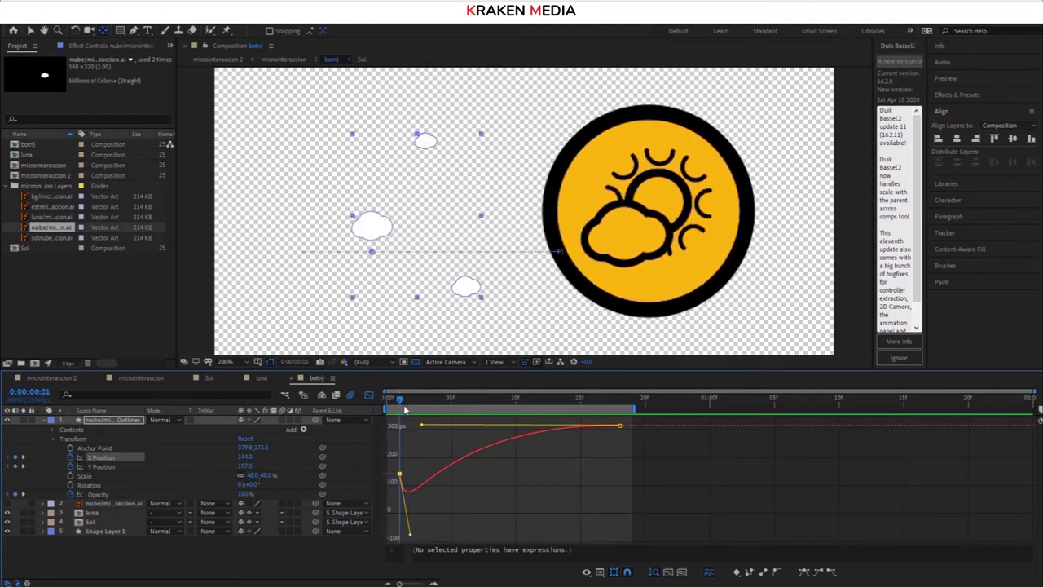
drag(406, 410, 414, 413)
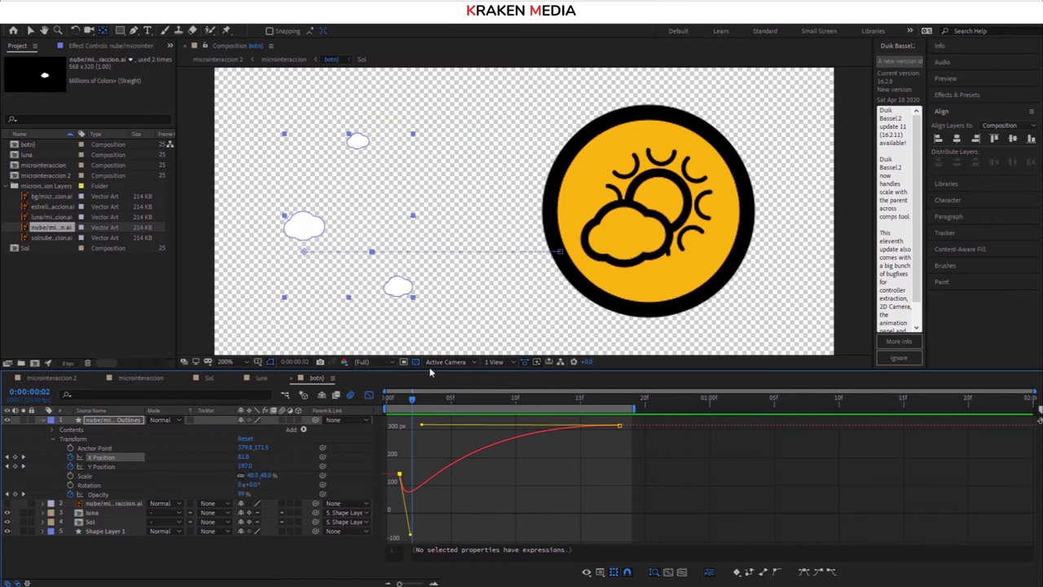
drag(413, 402, 619, 405)
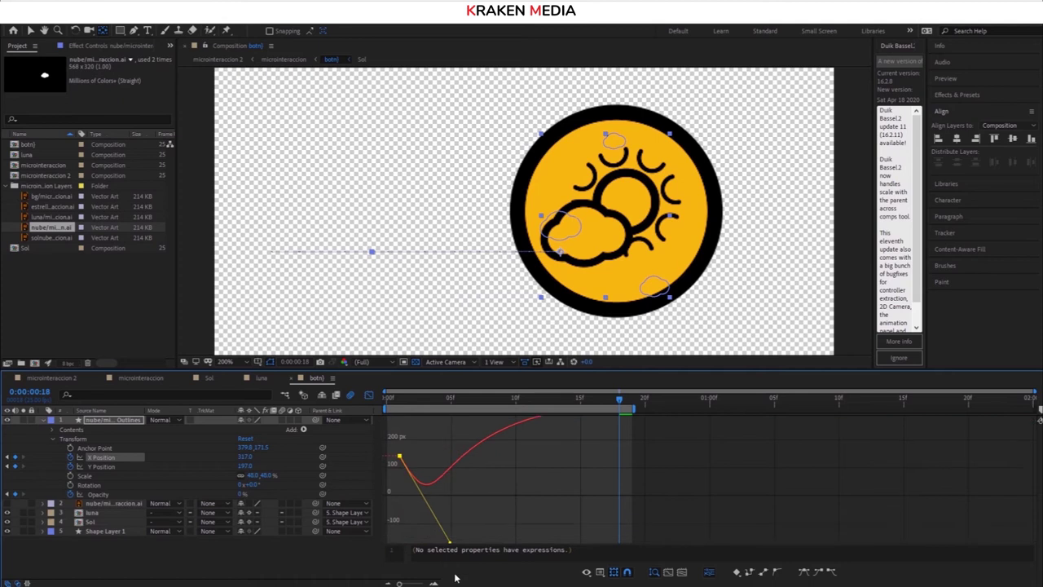
drag(410, 538, 467, 538)
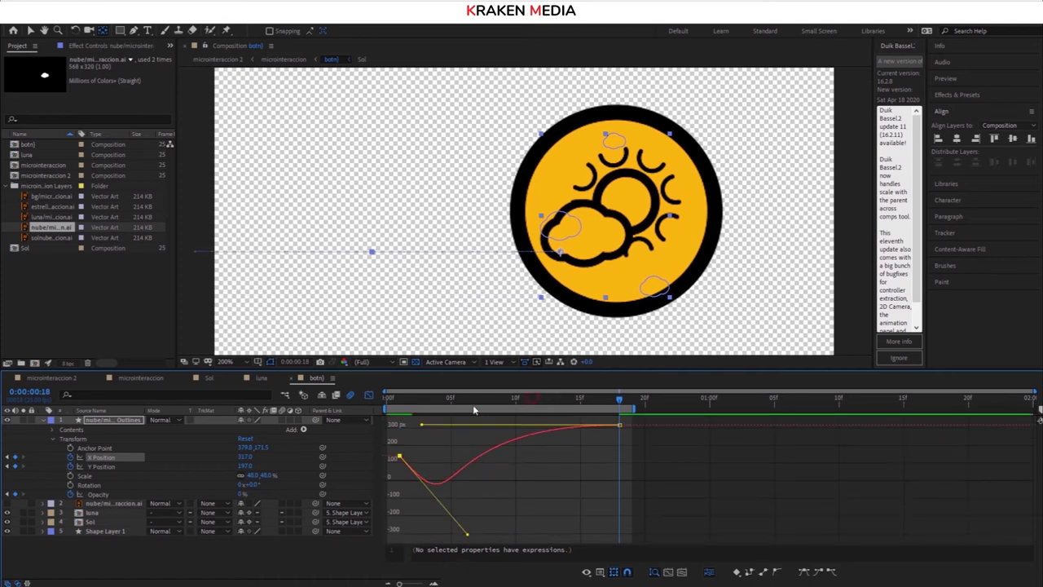
key(space)
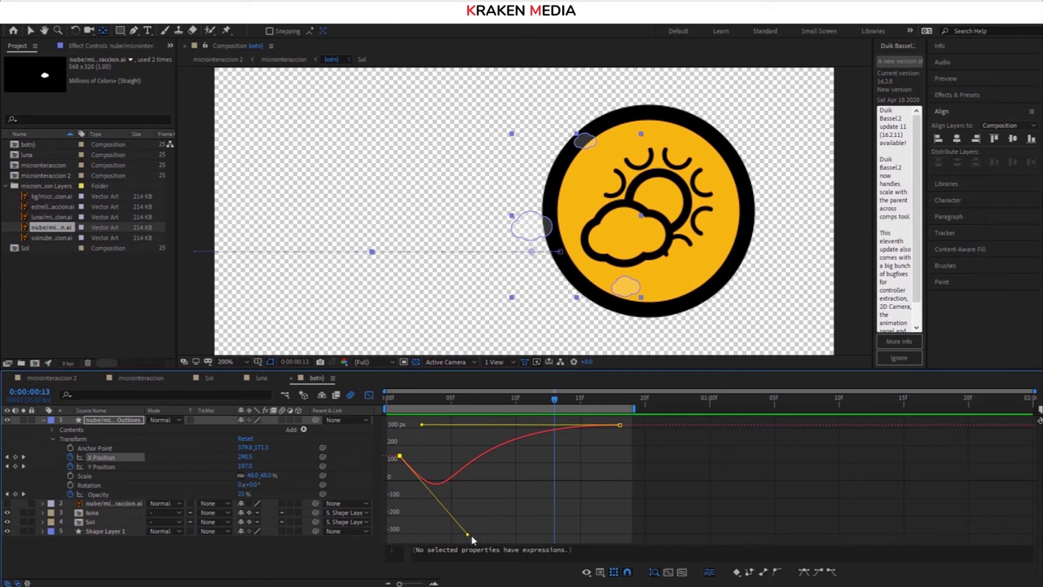
drag(471, 534, 463, 499)
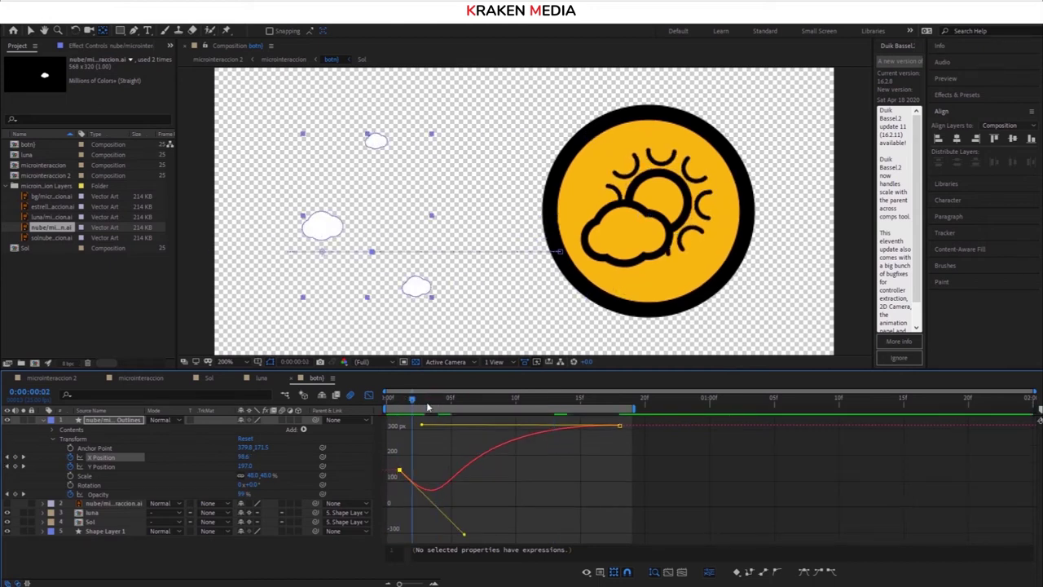
key(space)
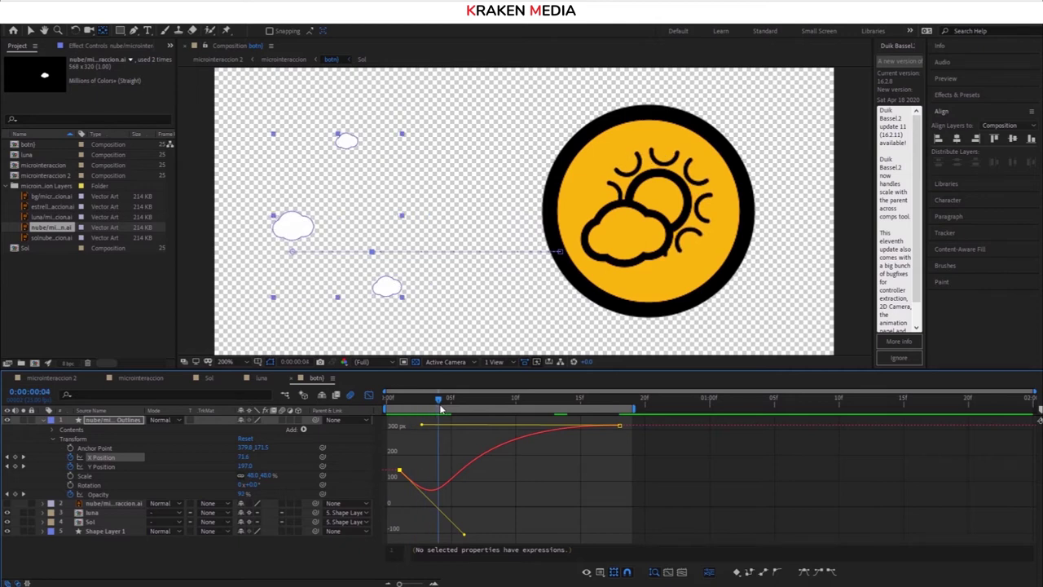
key(space)
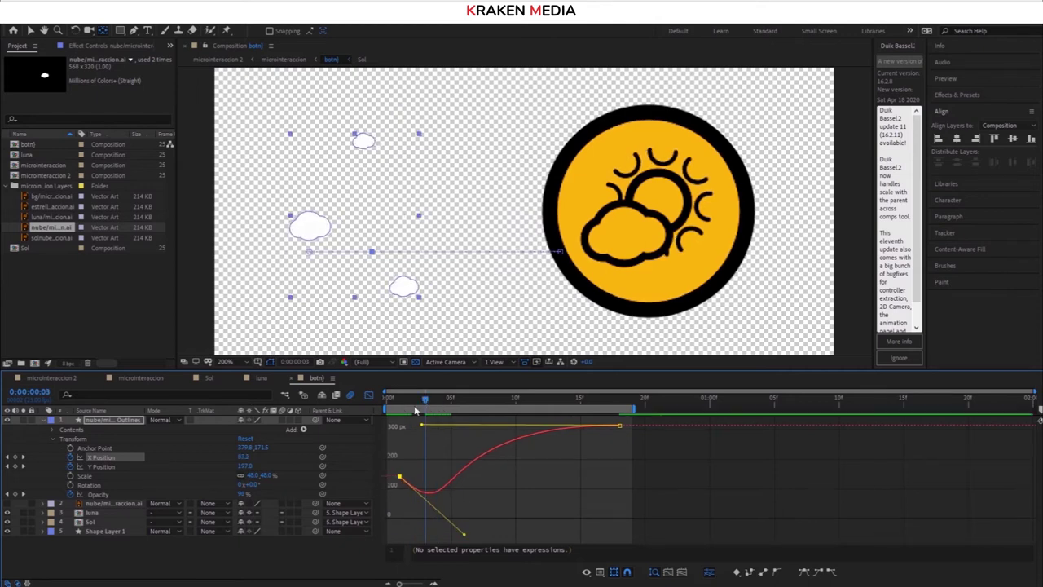
Stack luna, Sol and Shape Layer 1 above the cloud layers and limit the work area to the moon half
key(shift+F3)
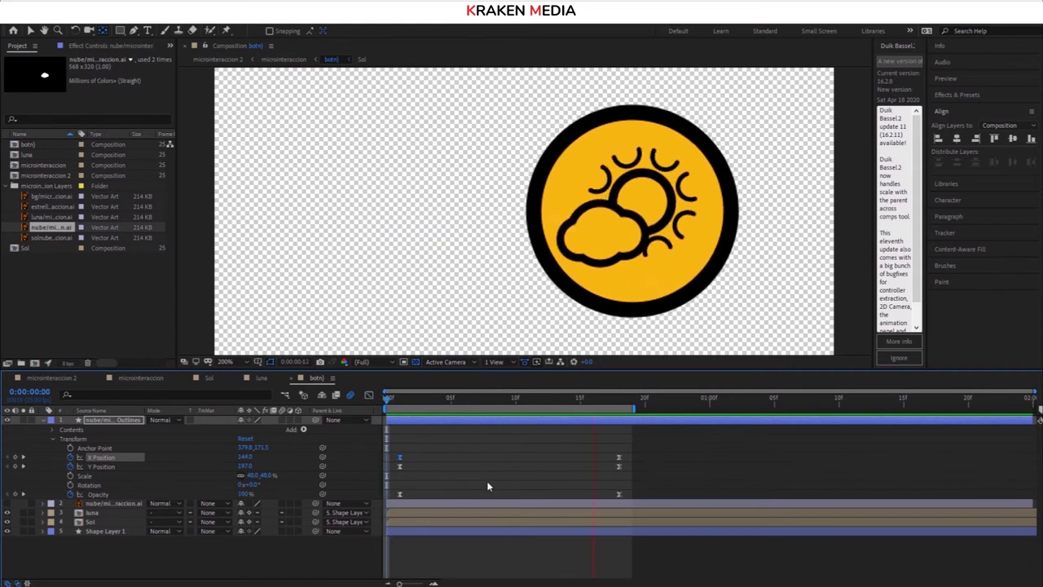
mouse_move(626, 494)
mouse_down()
mouse_move(617, 456)
mouse_move(722, 457)
mouse_up()
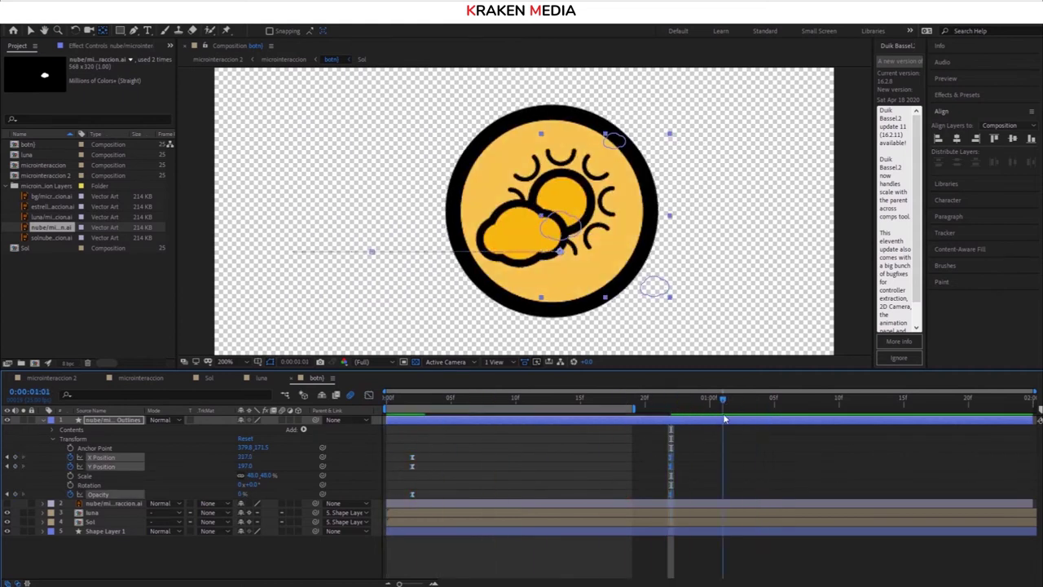
click(571, 513)
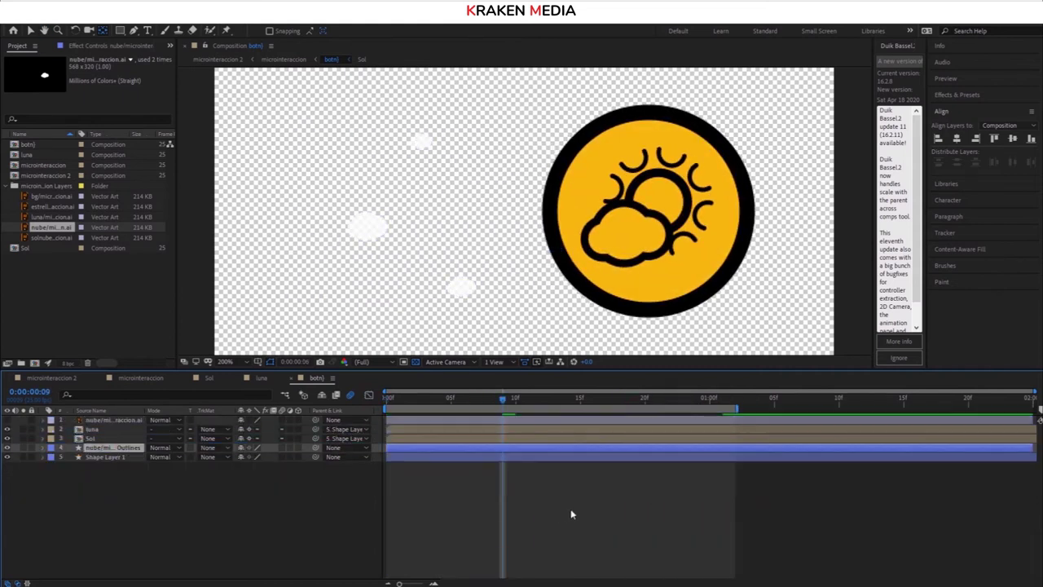
drag(106, 448, 106, 420)
click(399, 401)
drag(399, 401, 593, 401)
drag(106, 448, 109, 453)
mouse_move(454, 399)
mouse_down()
mouse_move(852, 399)
mouse_move(786, 399)
mouse_up()
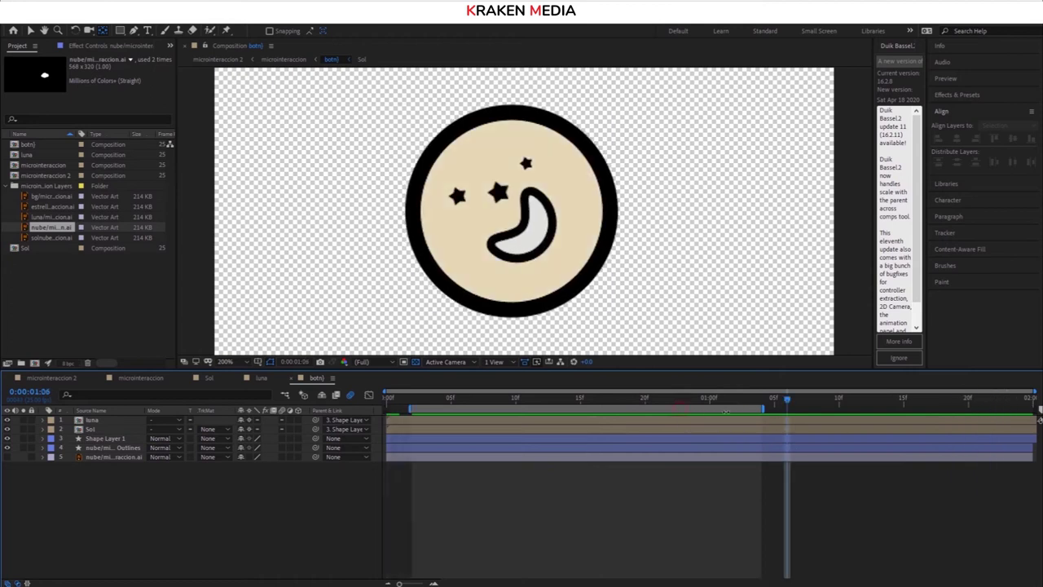
drag(690, 411, 1005, 401)
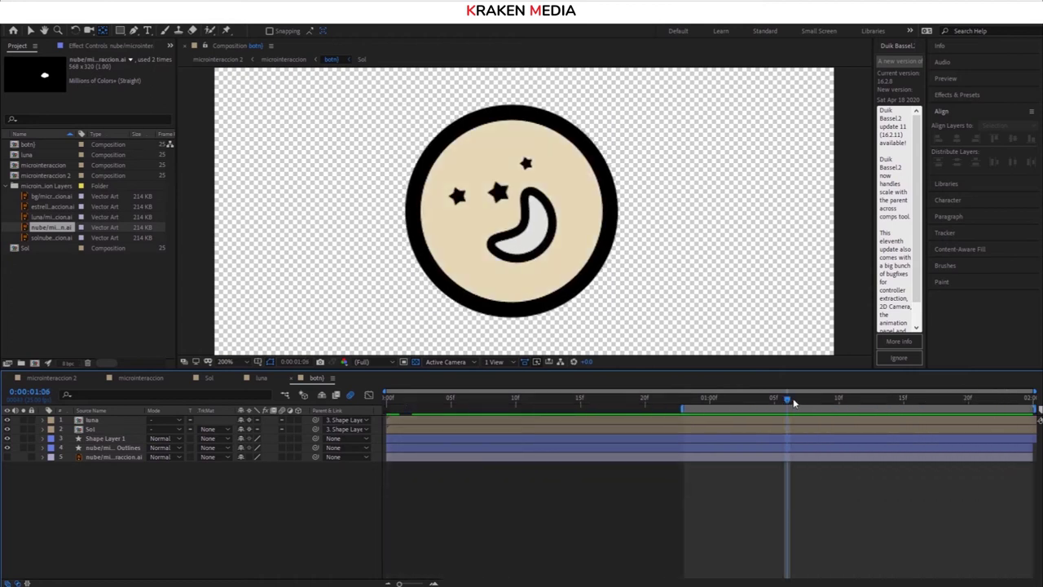
key(space)
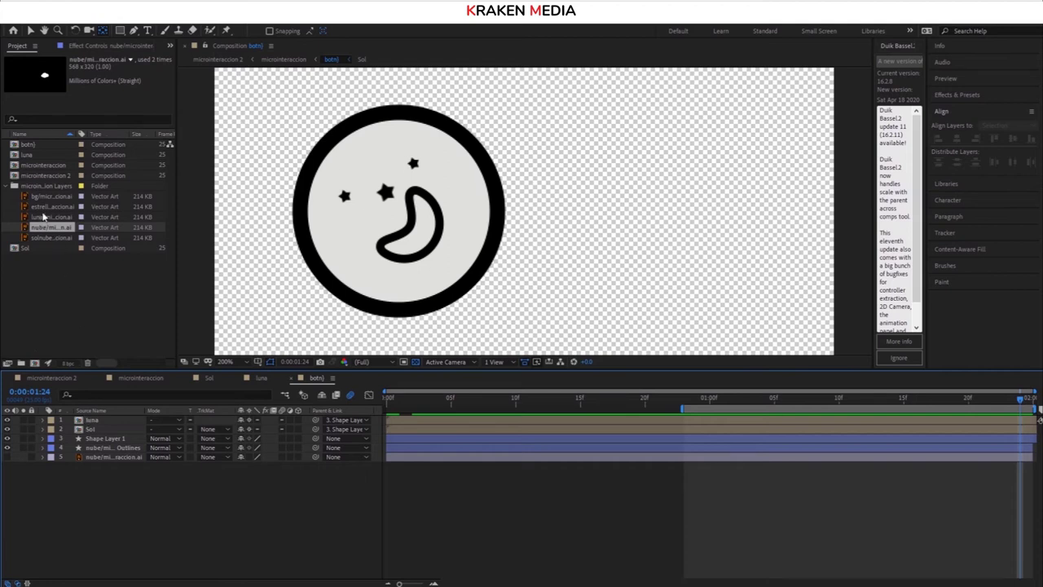
Add estrella.ai to the botn comp and convert it with Create Shapes from Vector Layer
click(50, 207)
drag(58, 207, 105, 457)
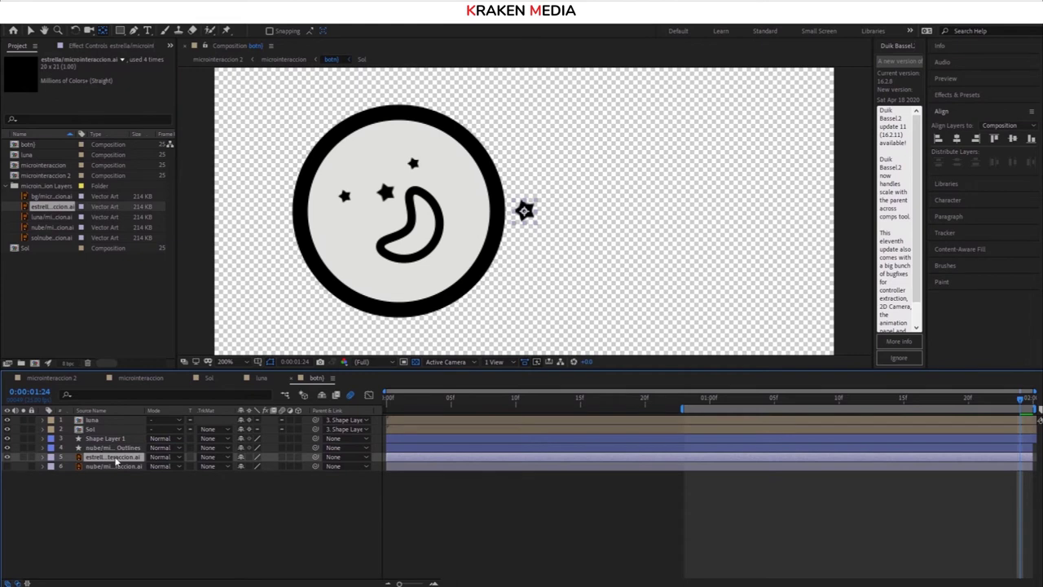
right_click(120, 463)
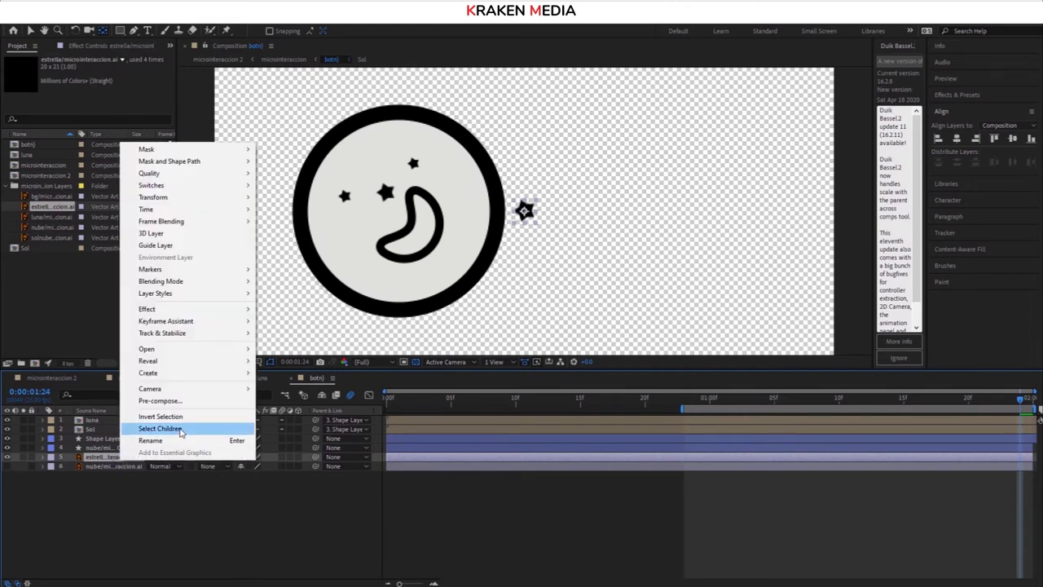
mouse_move(232, 373)
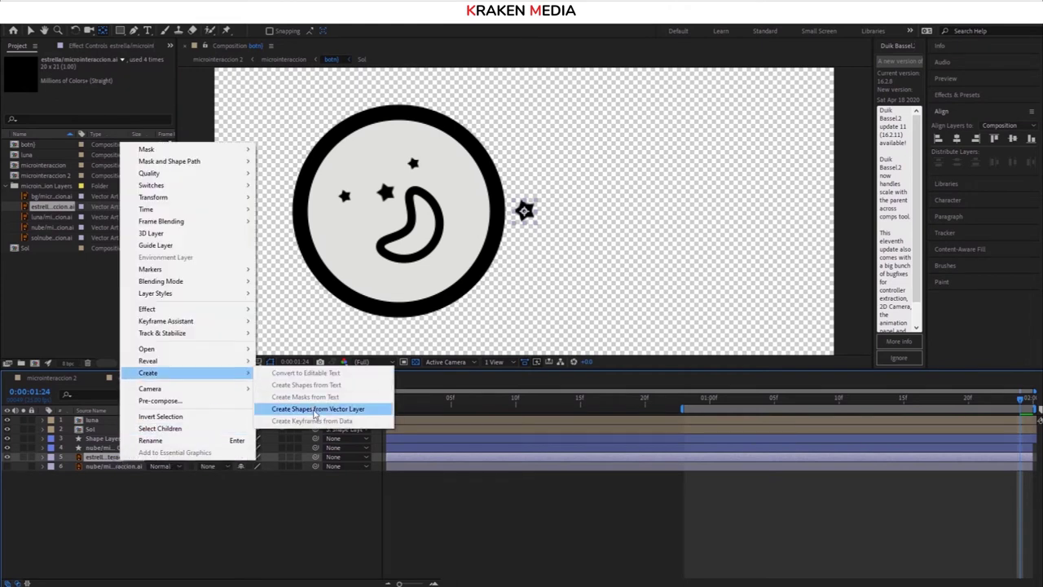
click(70, 525)
right_click(114, 462)
click(285, 398)
Duplicate star Group 1 twice so the layer holds Groups 1–3
click(43, 457)
click(65, 475)
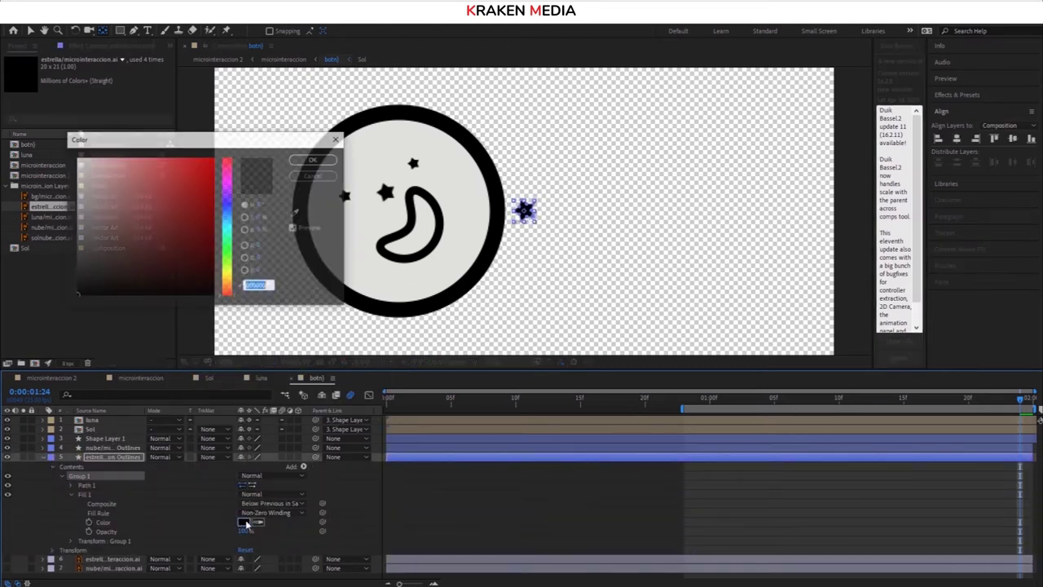
click(81, 476)
key(ctrl+d)
key(ctrl+d)
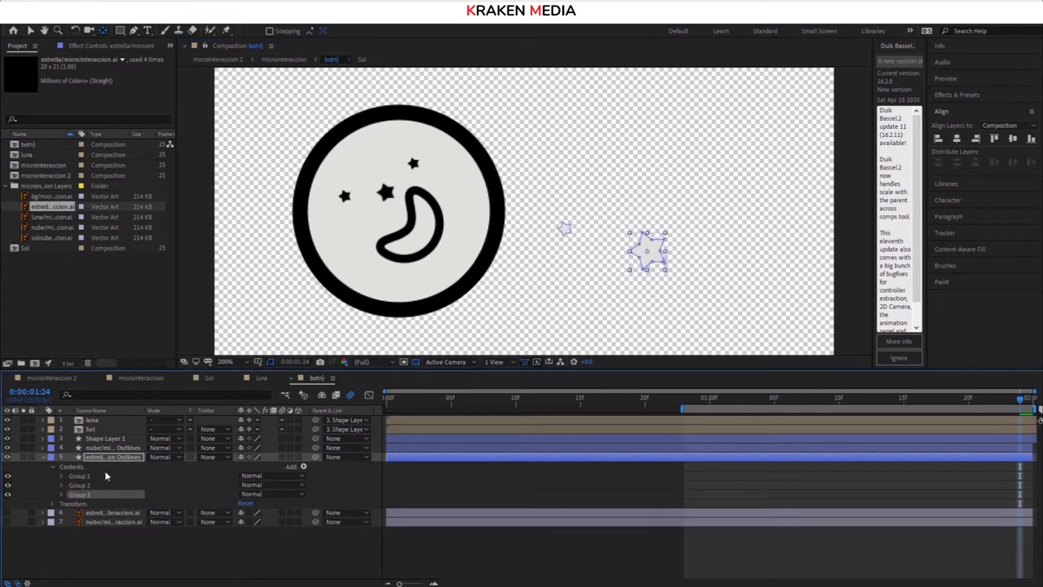
click(684, 401)
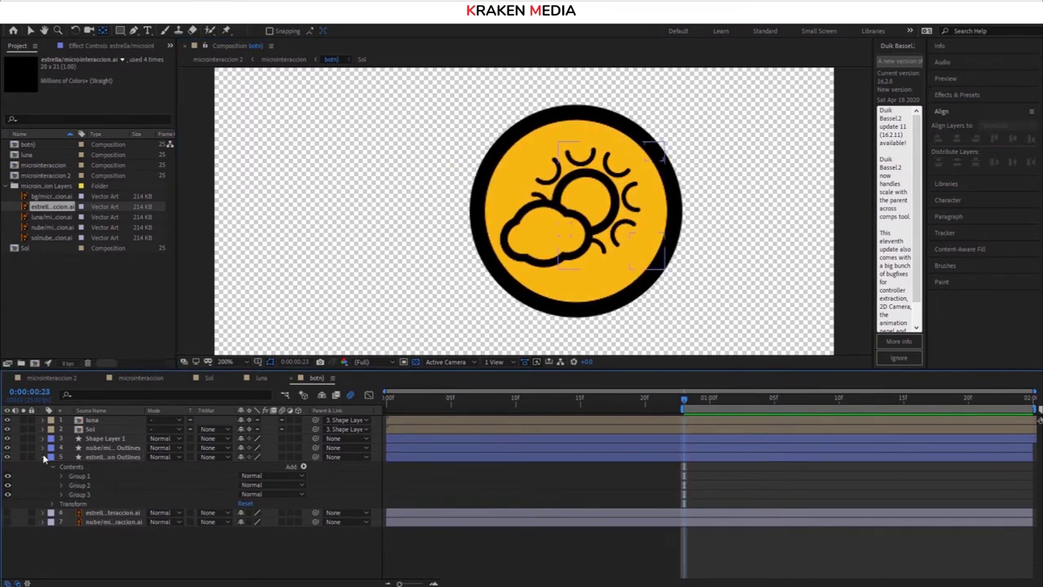
Reveal the star layer's Position and Opacity keyframes and shift them one frame earlier
click(100, 478)
key(p)
key(space)
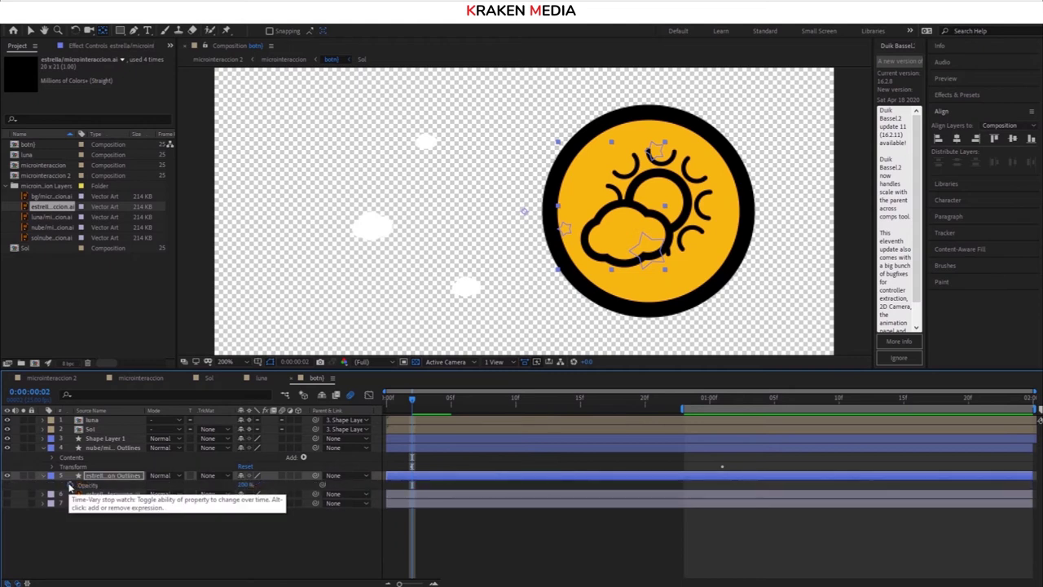
key(shift+t)
key(space)
drag(709, 487, 695, 536)
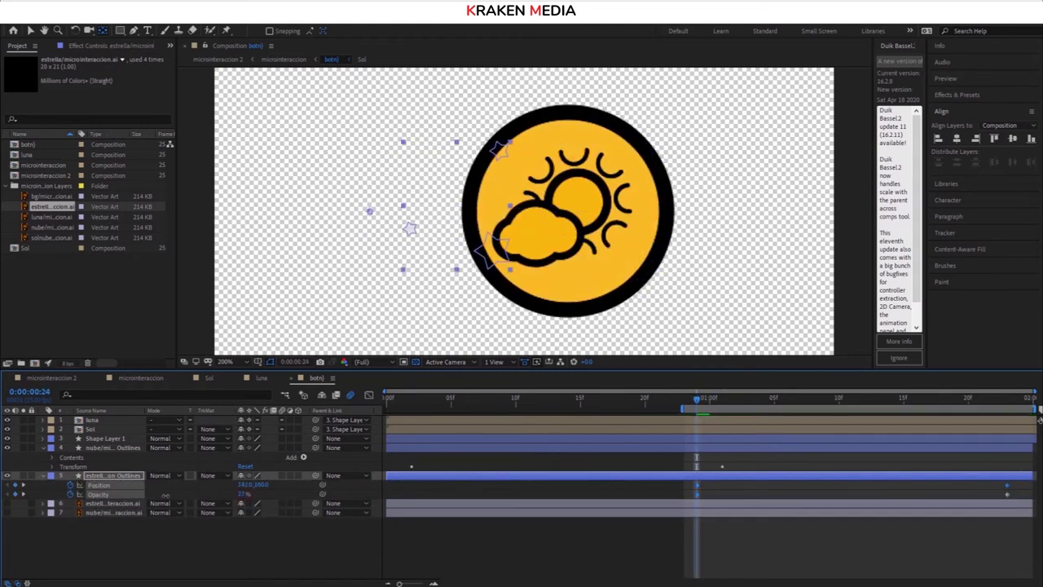
key(space)
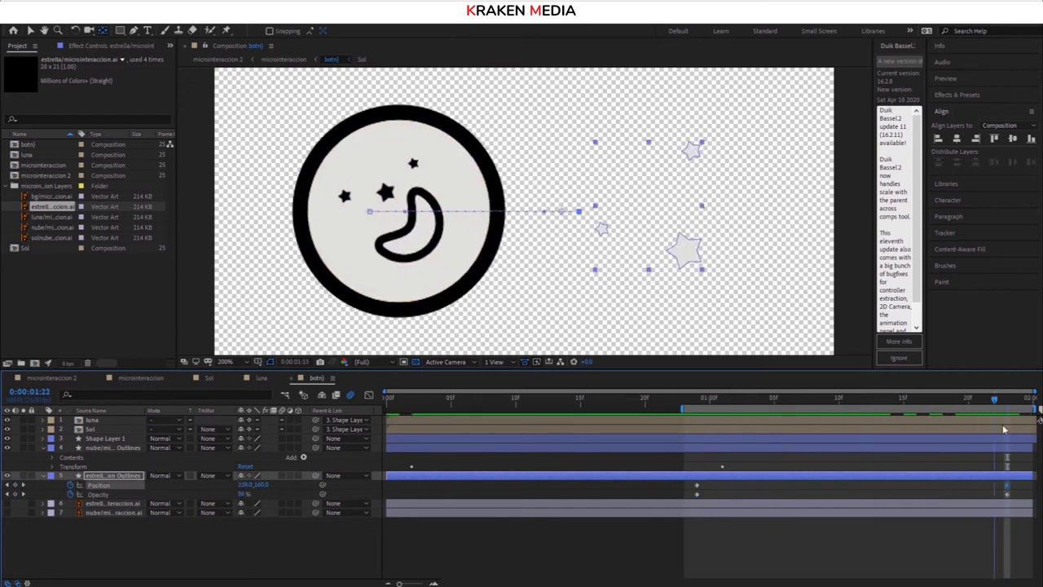
Separate the stars' position into X and Y and ease X with an end overshoot in the Graph Editor
click(534, 547)
right_click(98, 484)
click(130, 375)
click(369, 394)
drag(717, 540, 869, 523)
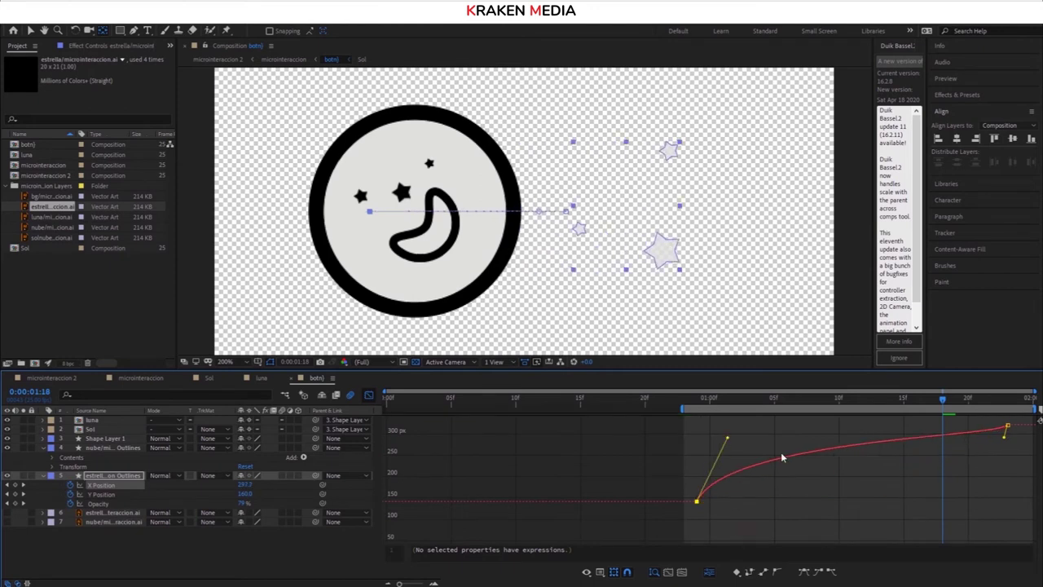
drag(1004, 431, 990, 423)
key(space)
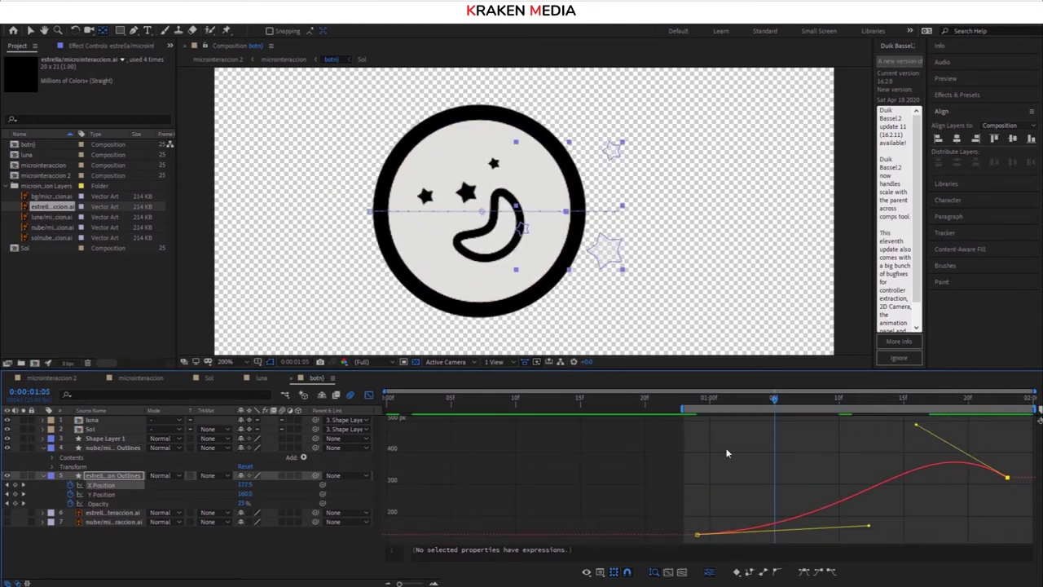
click(140, 378)
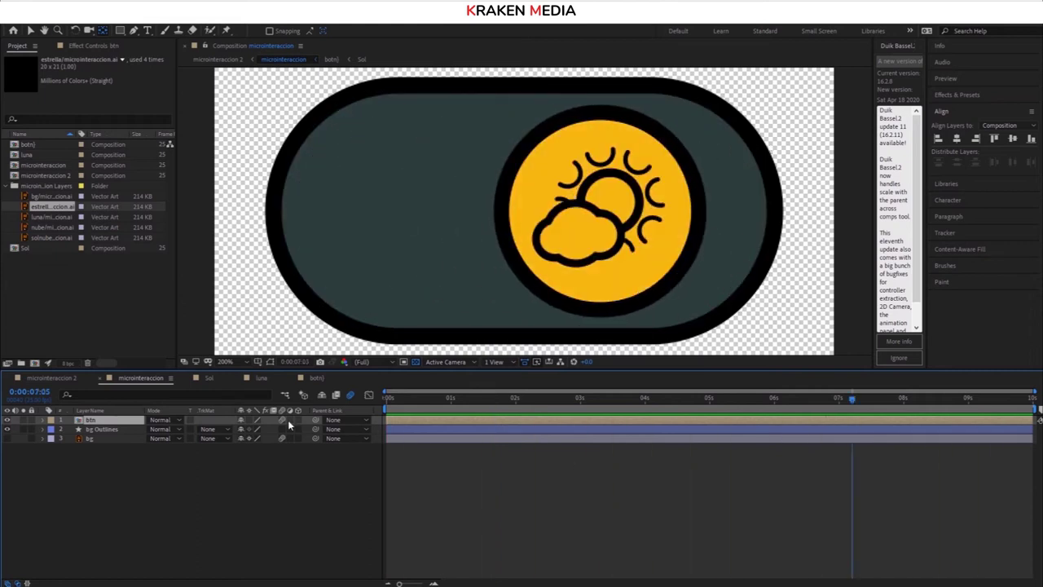
Move the stars' end keyframe earlier and return to the star motion's start
key(shift+period)
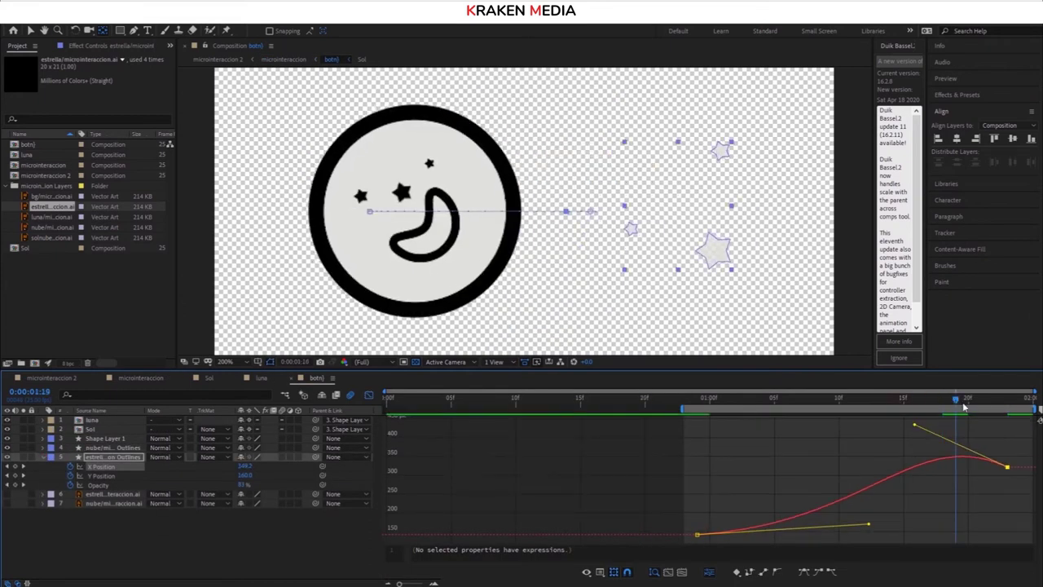
drag(1007, 477, 902, 456)
key(j)
Inspect the cloud layer's keyframes at frame 6 and preview the full switch
key(ctrl+Up)
key(u)
click(464, 398)
key(space)
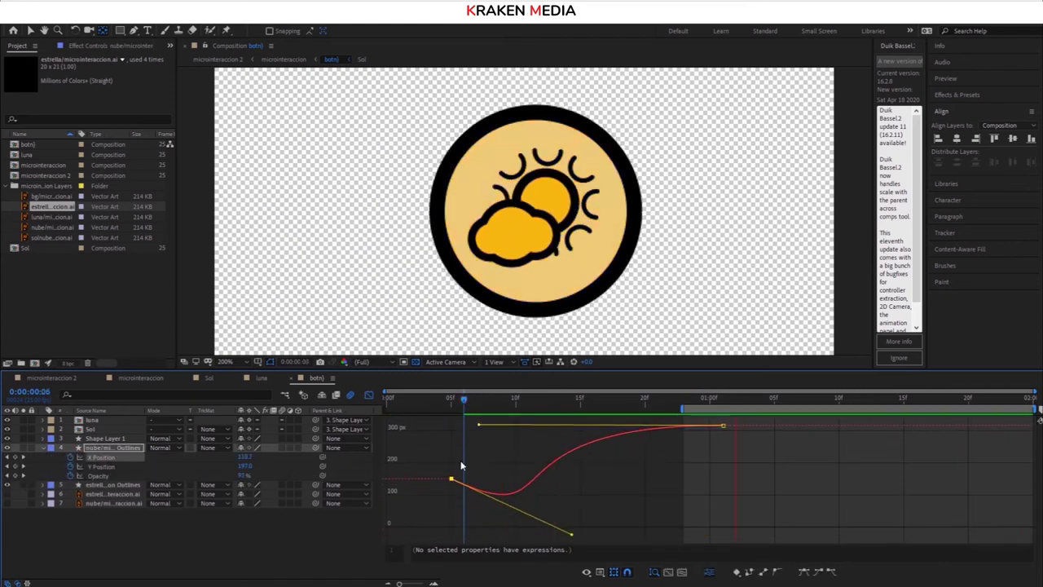
key(shift+comma)
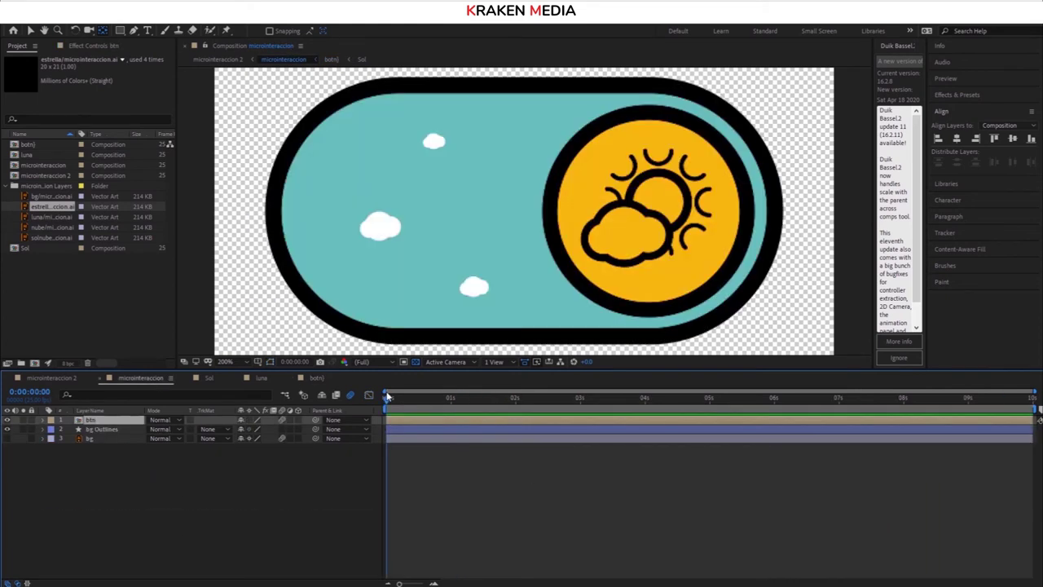
key(shift+comma)
Review the star layer's keyframes and preview the toggle in the main comp
key(ctrl+Down)
key(u)
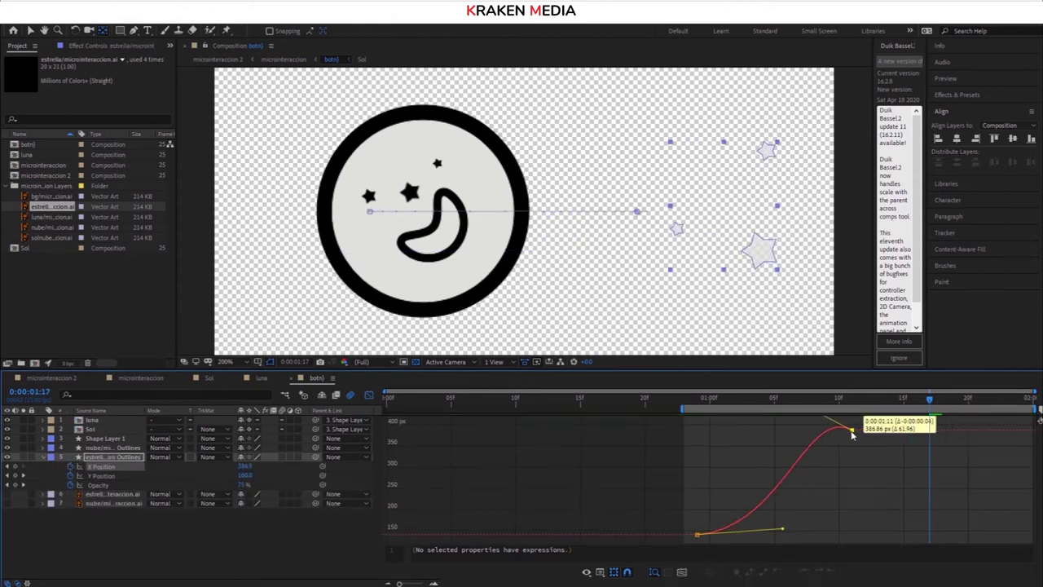
click(874, 401)
key(shift+comma)
key(space)
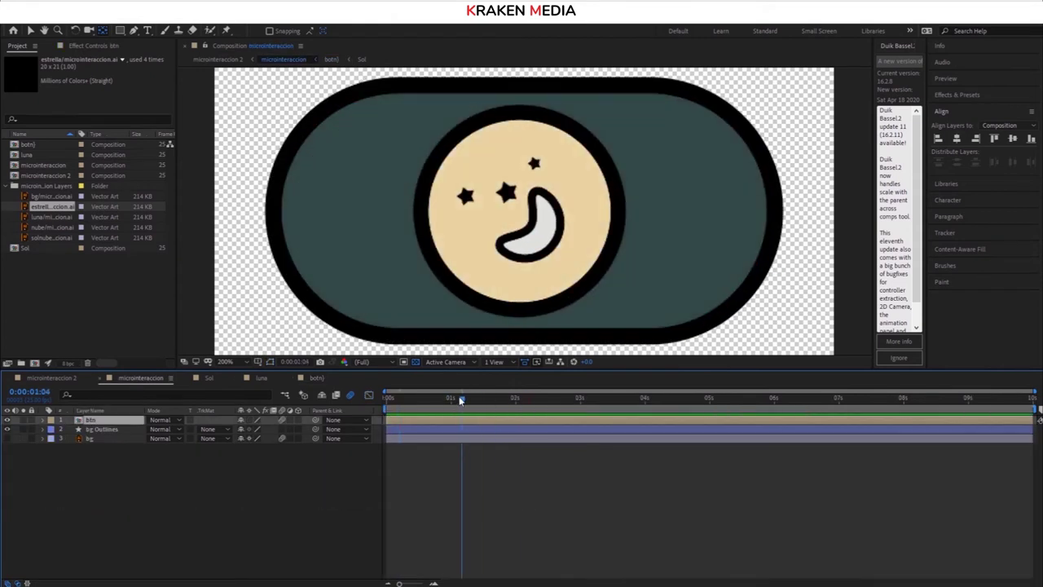
key(space)
Check a star layer in the luna comp, then replay the toggle from the start
click(261, 378)
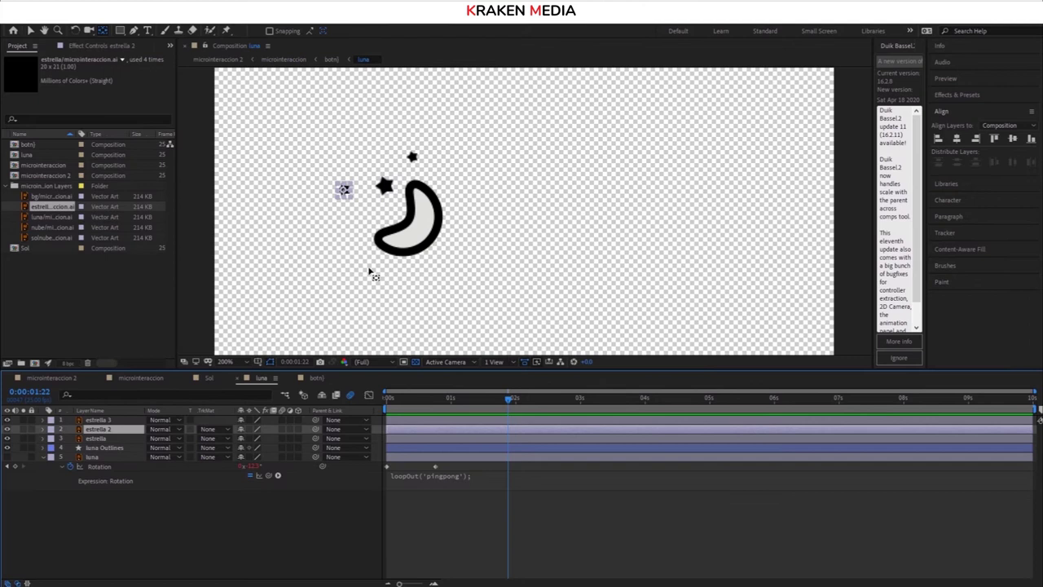
click(104, 420)
click(140, 378)
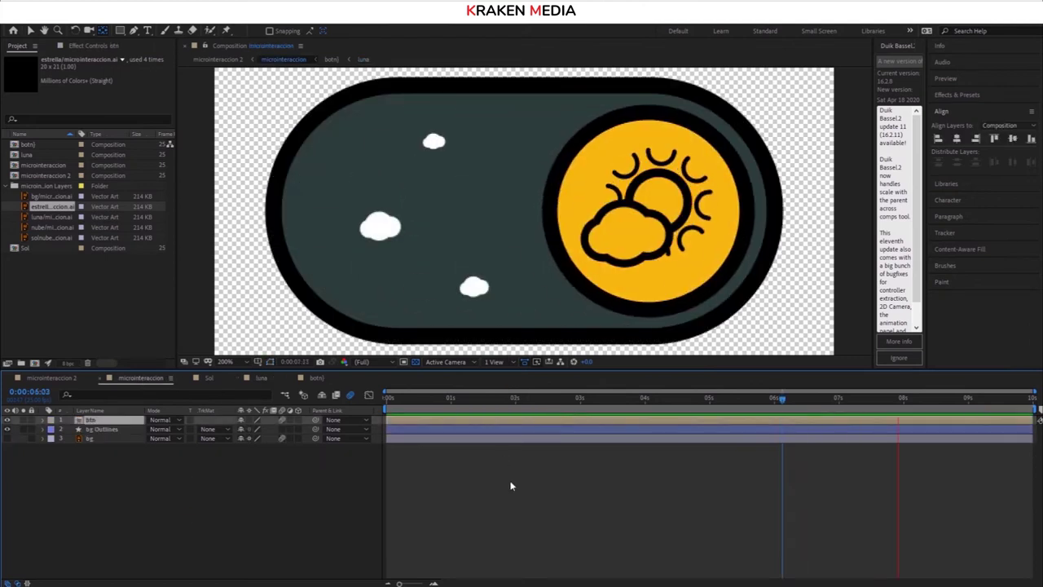
key(Home)
key(space)
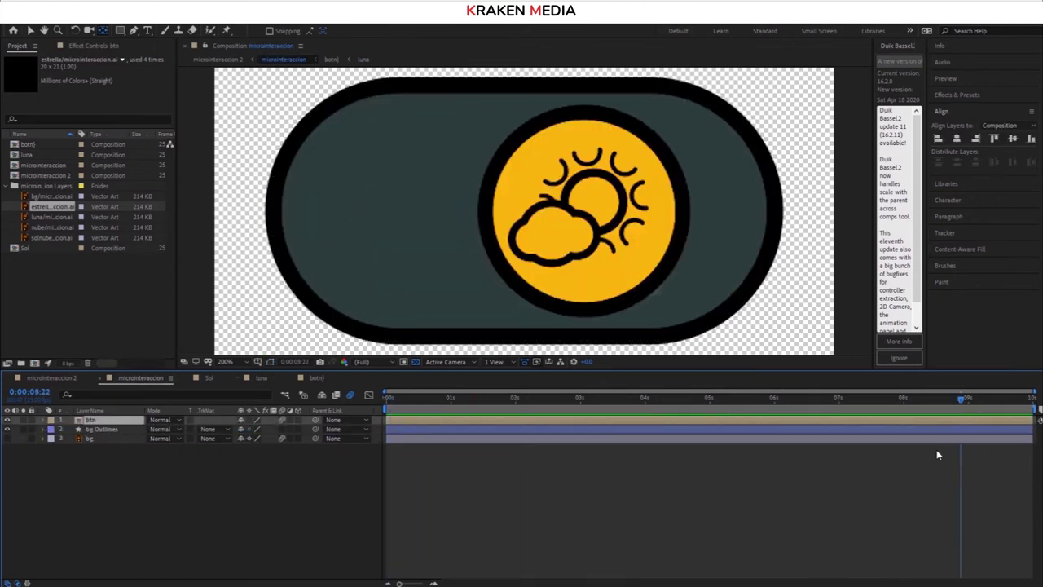
key(space)
Close the Sol and luna comps, then cut bg Outlines and paste it into botn
click(314, 379)
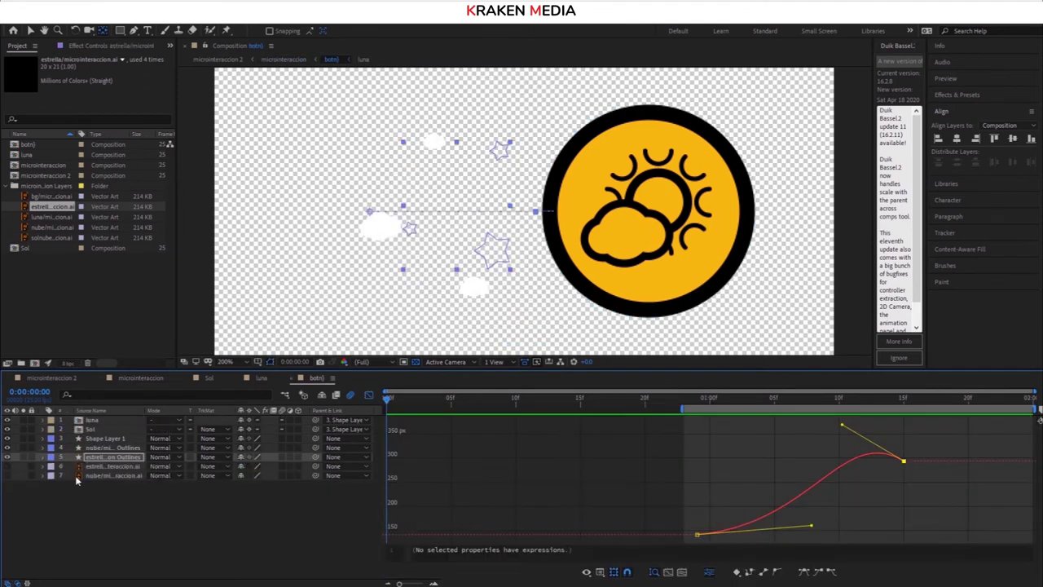
click(91, 441)
click(102, 429)
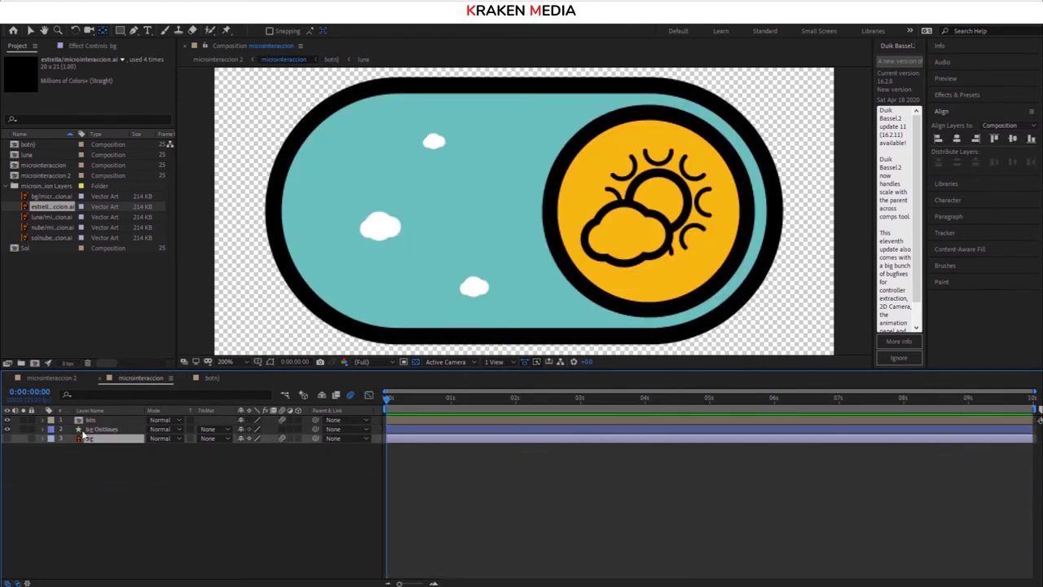
key(ctrl+x)
click(211, 378)
key(ctrl+v)
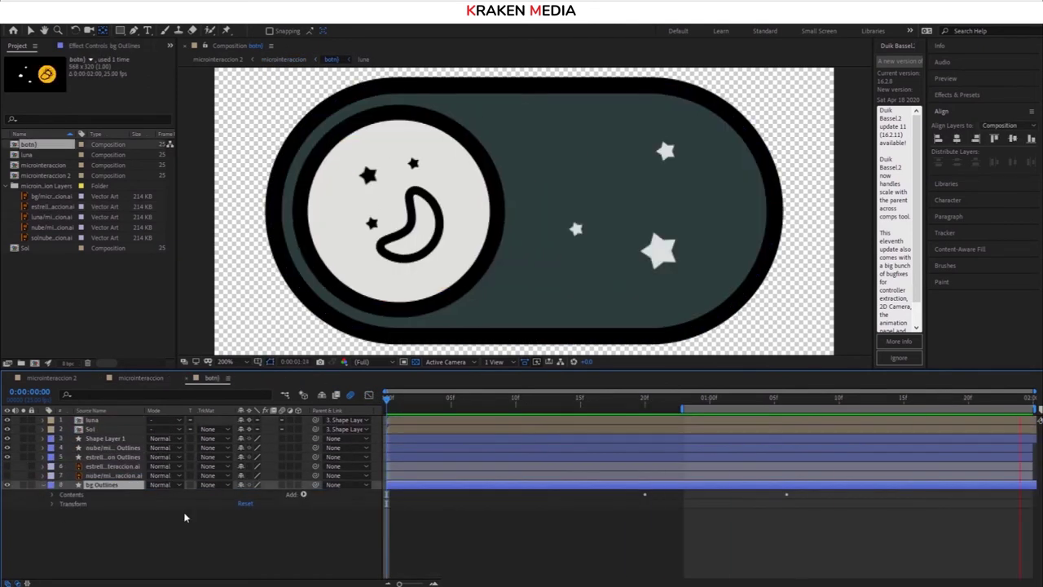
Save the project from microinteraccion and scrub between the sun and moon states to check it
click(140, 378)
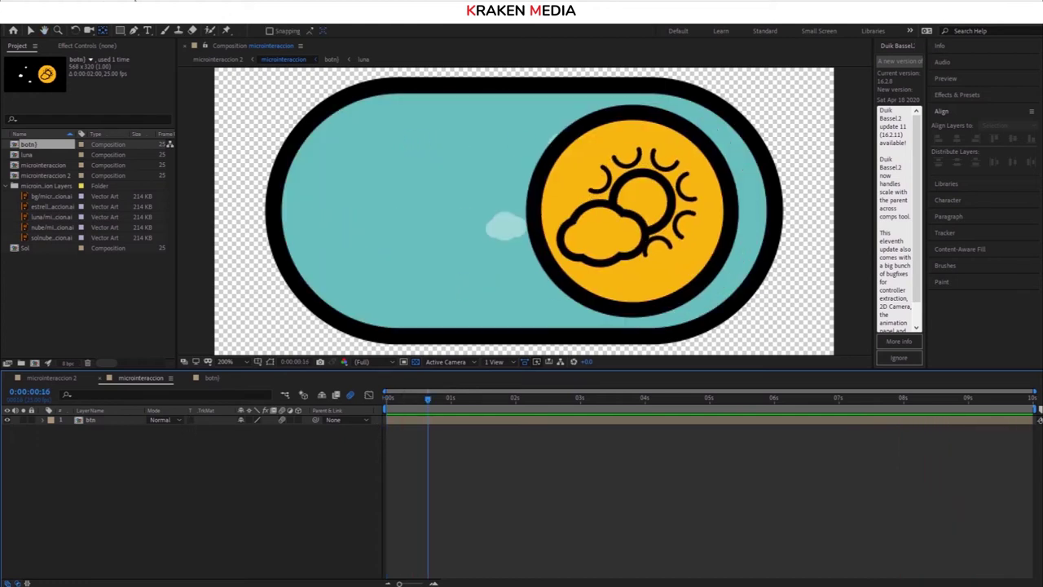
click(17, 26)
click(32, 104)
drag(424, 397, 510, 399)
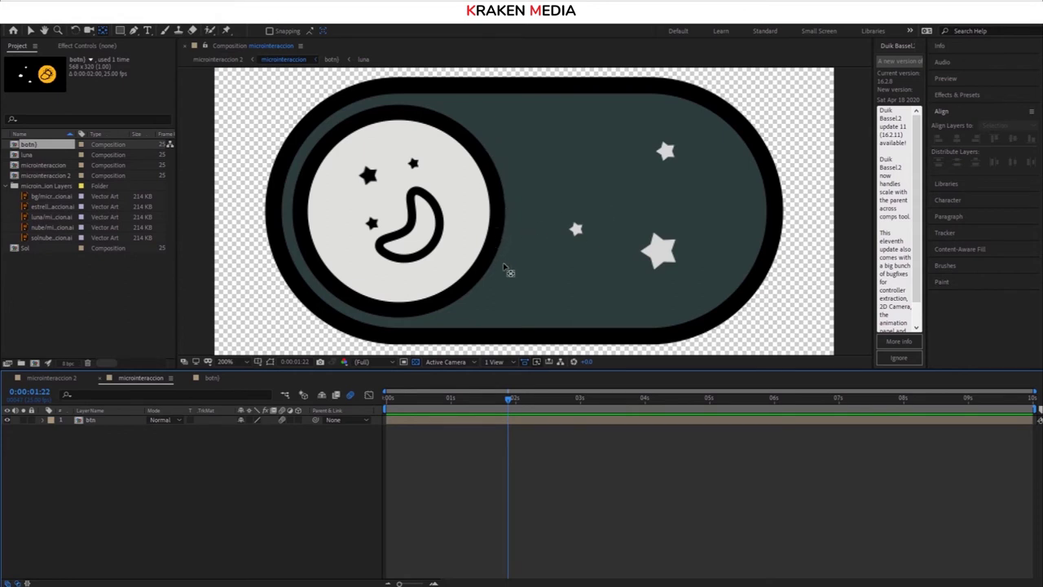
drag(506, 400, 387, 413)
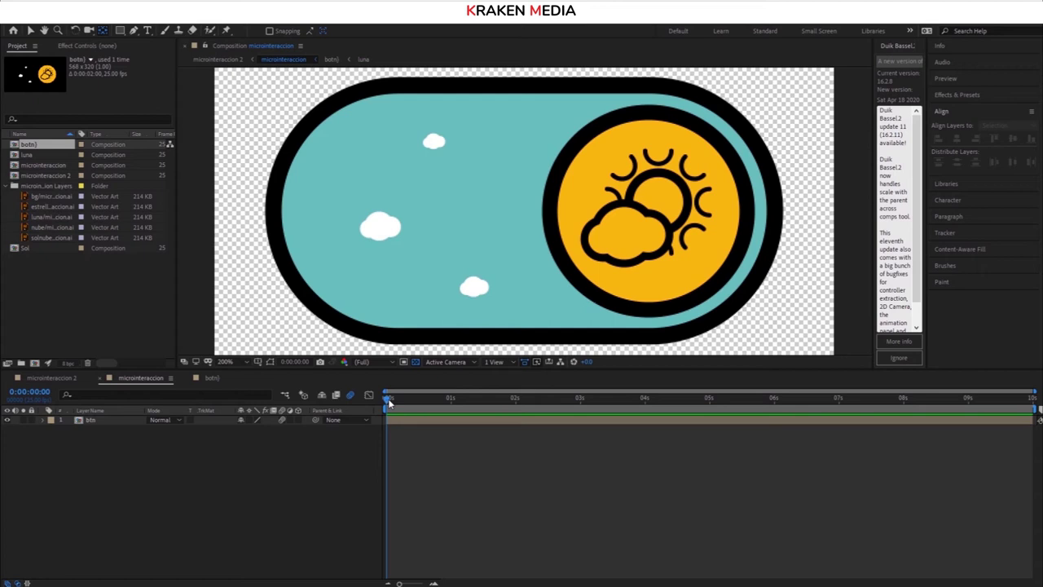
Open botn, collapse bg Outlines, and preview the animation with the background inside
click(211, 379)
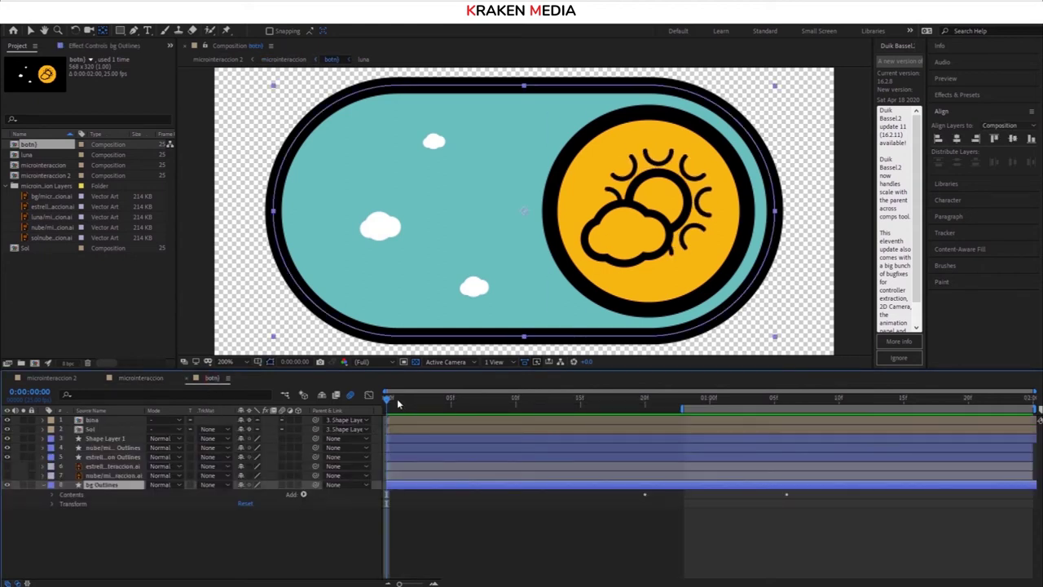
click(45, 486)
key(space)
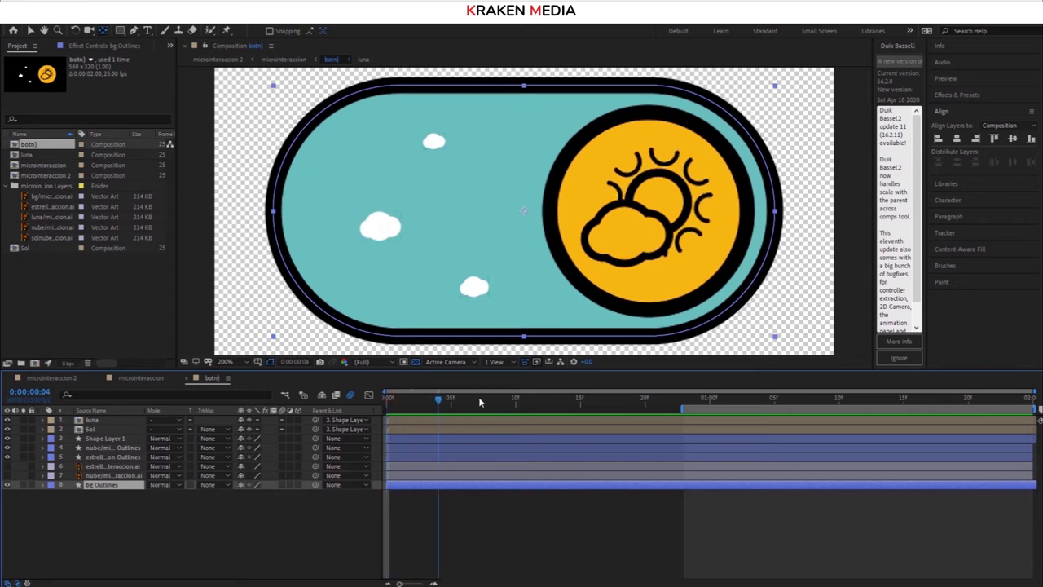
key(space)
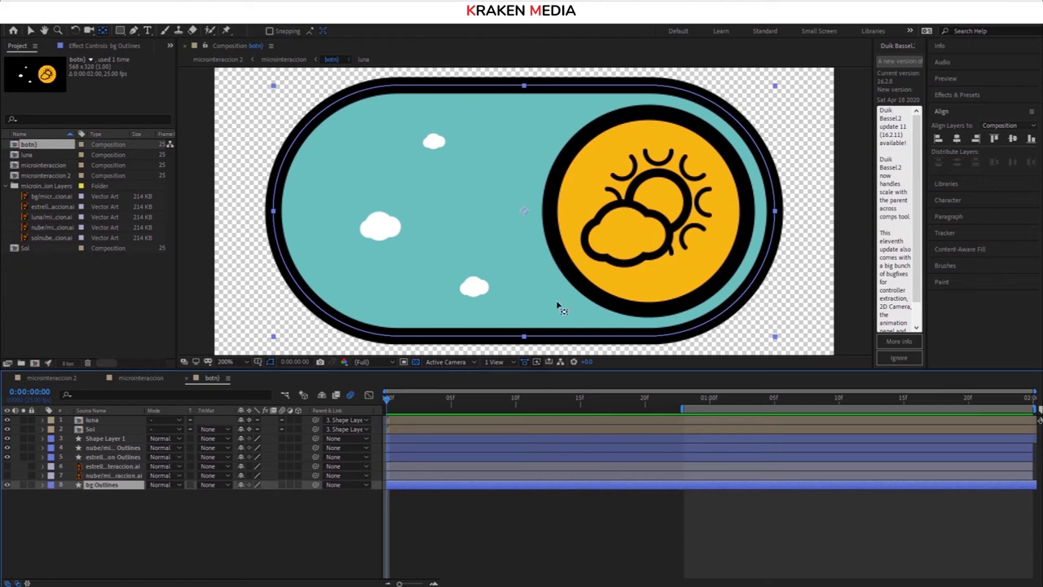
click(143, 510)
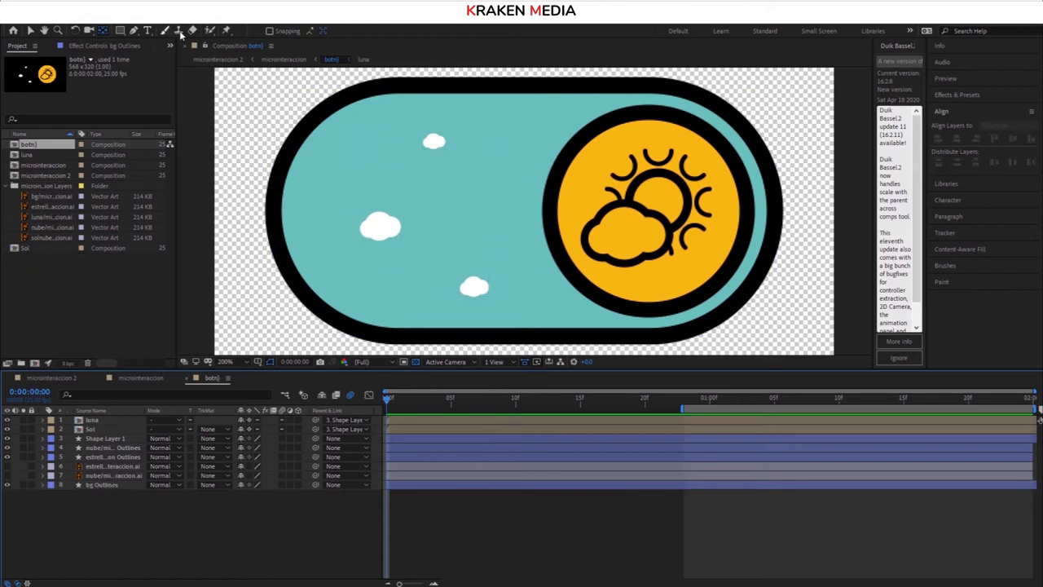
Draw a two-point horizontal speed line left of the sun with a solid colour stroke
click(135, 31)
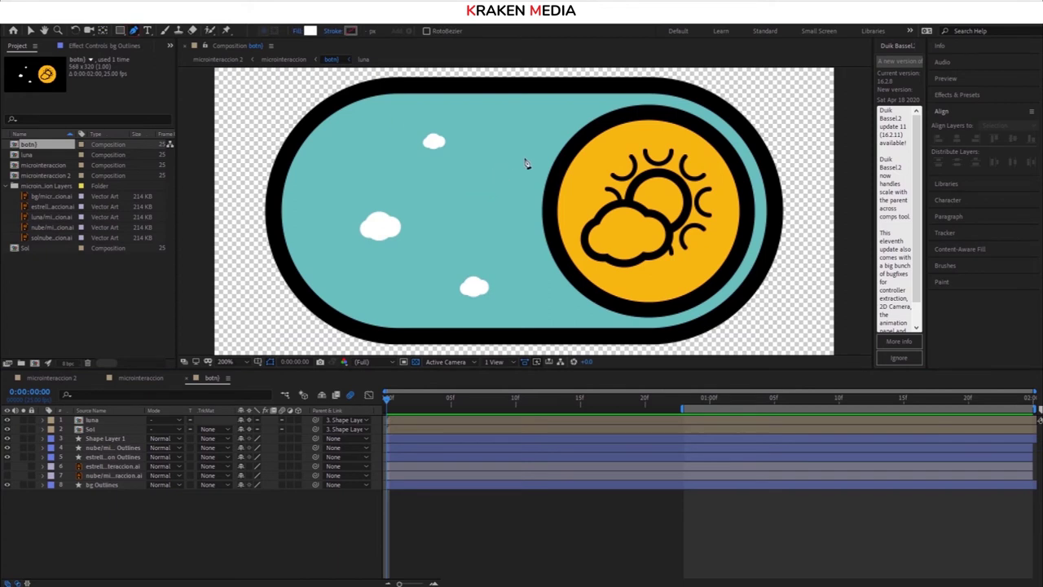
click(628, 125)
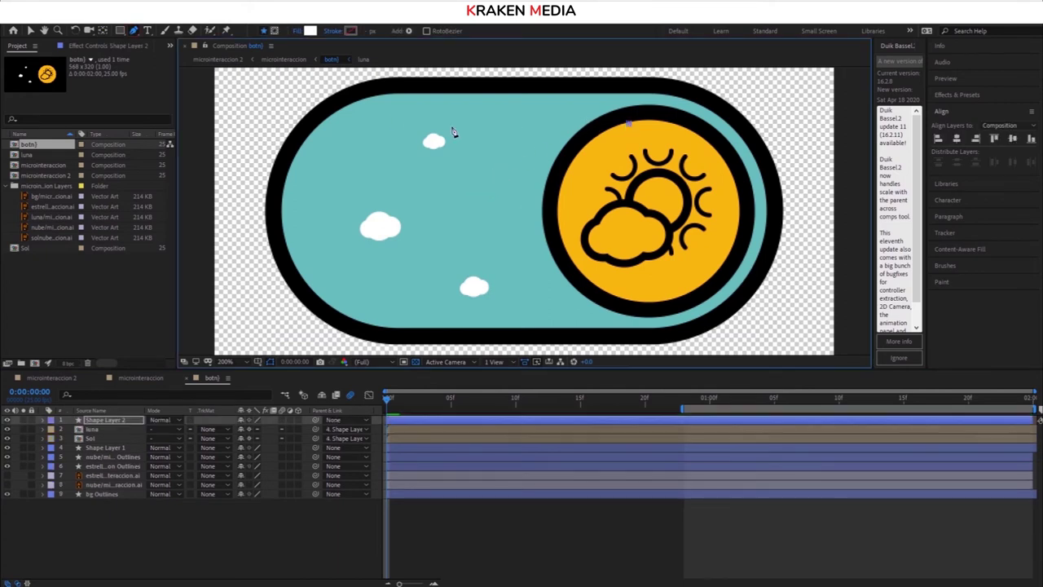
click(459, 124)
click(339, 33)
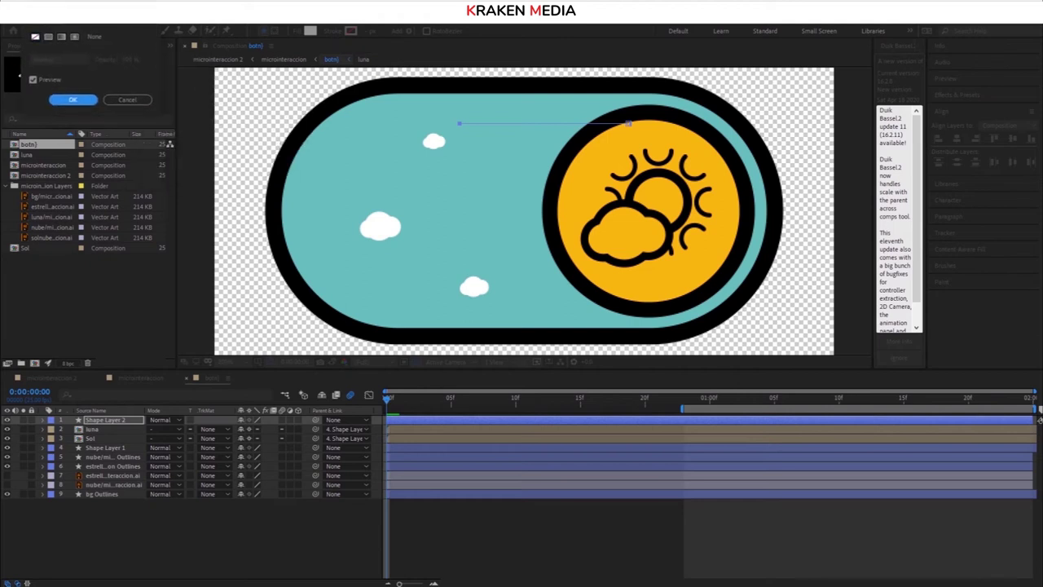
click(48, 38)
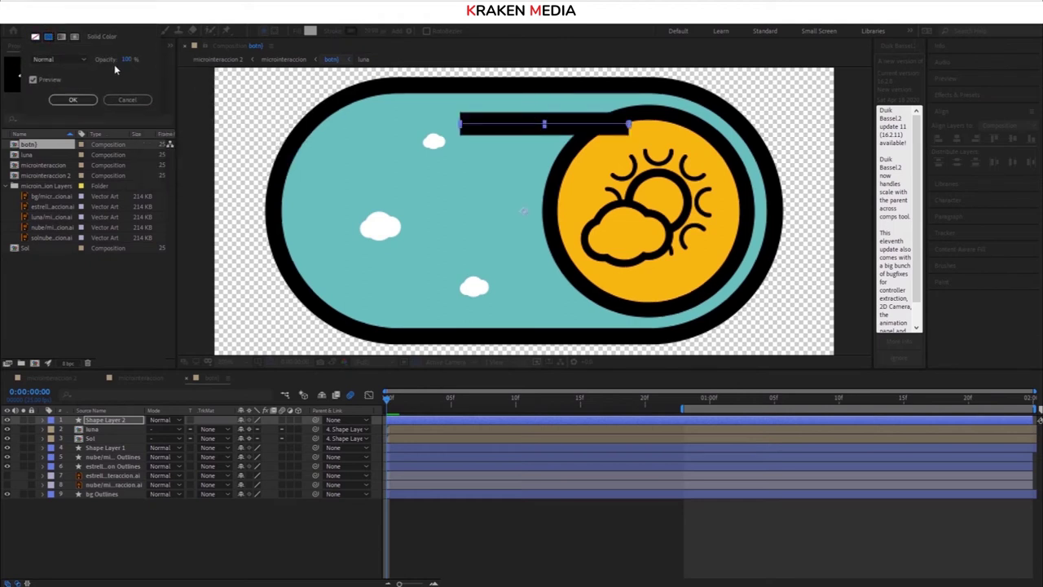
click(73, 100)
Give the line Round Cap ends and move Shape Layer 2 below the sun and moon layers
click(43, 423)
click(52, 429)
click(269, 499)
click(269, 526)
drag(106, 419, 122, 471)
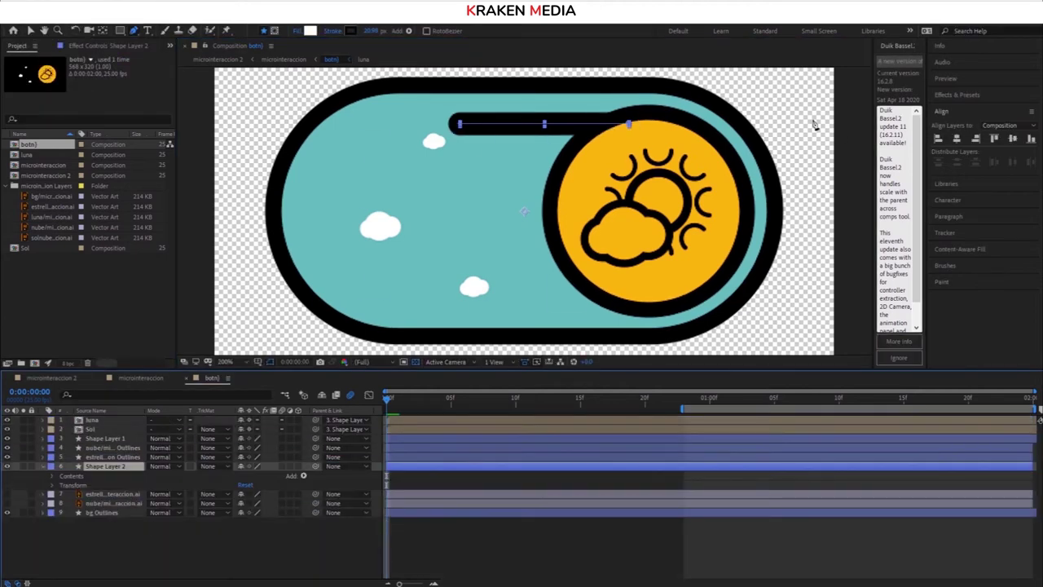
Select the imported star and cloud artwork layers
click(31, 31)
click(111, 532)
click(107, 495)
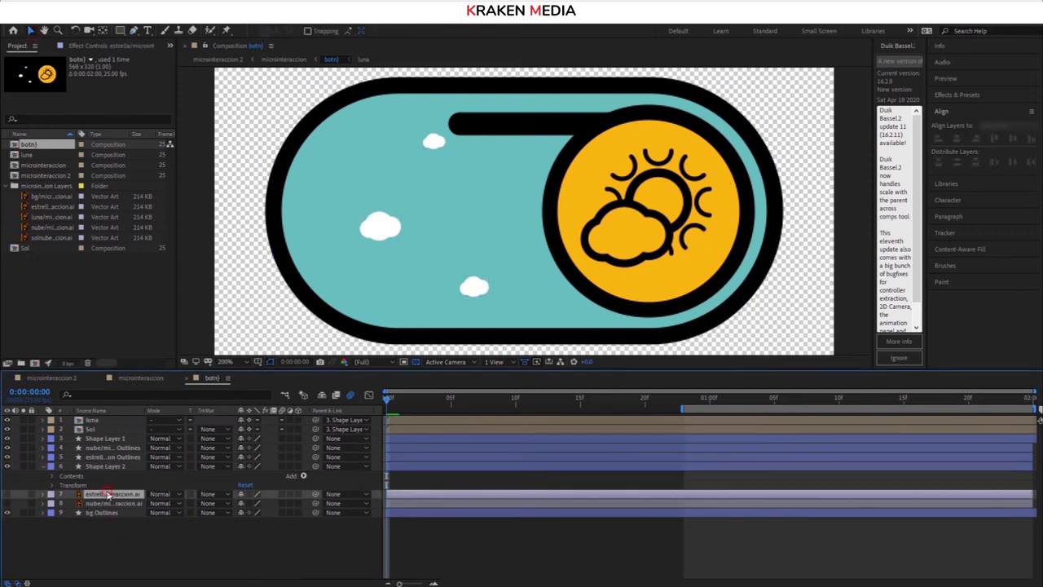
shift+click(107, 505)
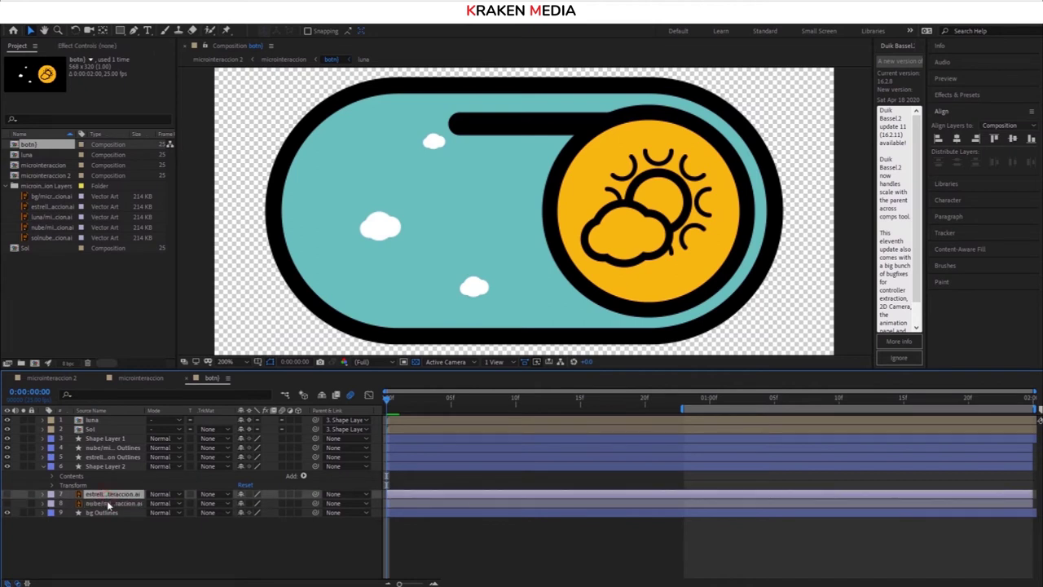
Delete the unused star and cloud .ai layers and nudge the speed line slightly up
key(Delete)
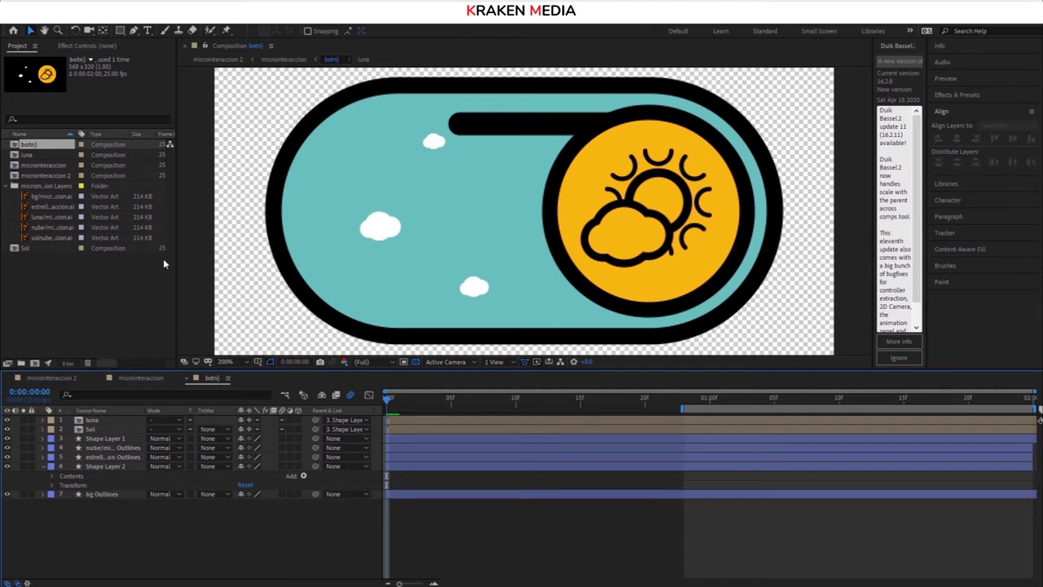
click(94, 468)
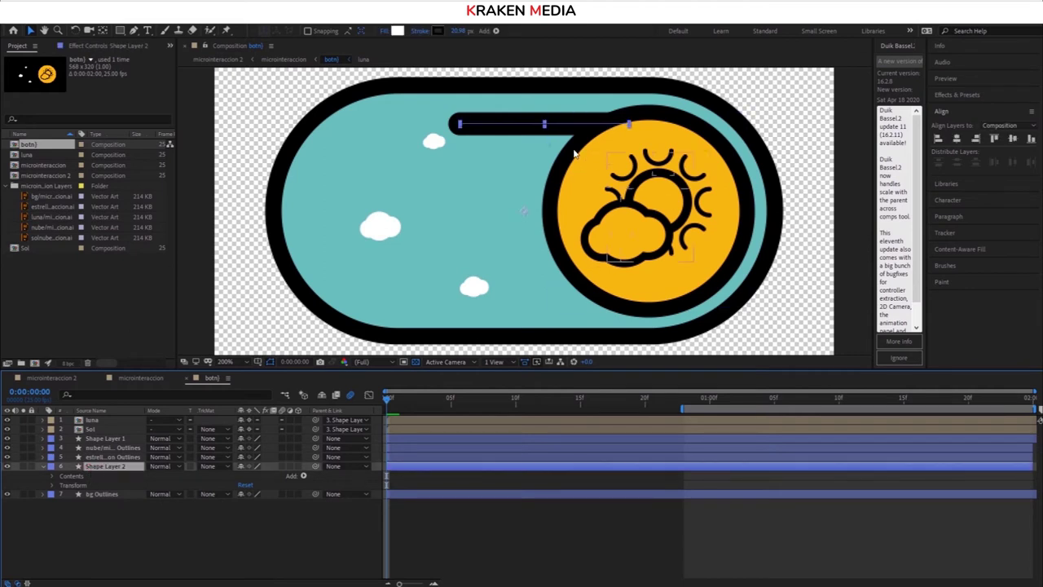
drag(578, 123, 567, 122)
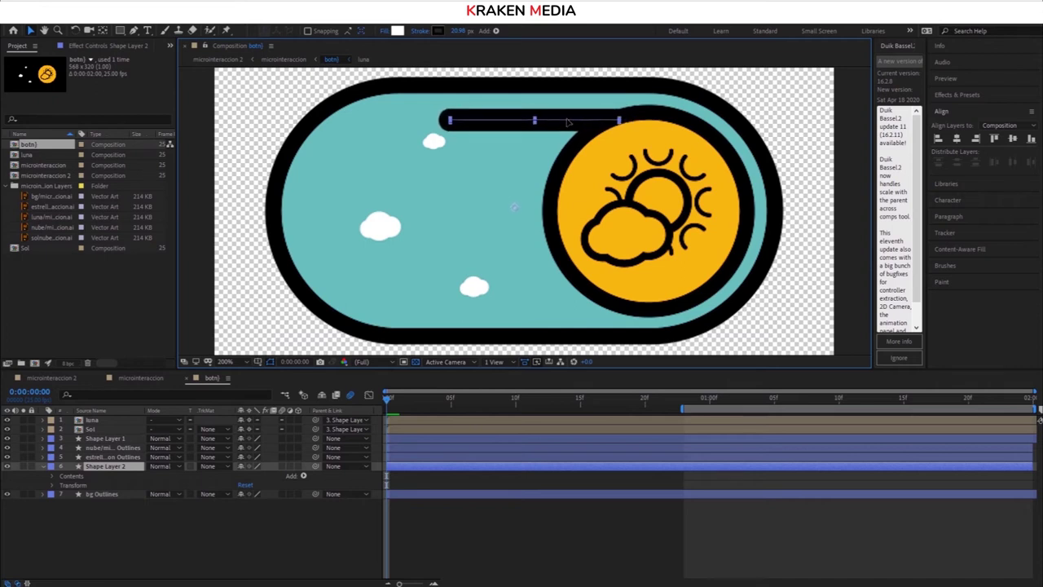
Center the speed line, nudge it toward the sun, and raise its stroke width from 21 to 29
click(958, 140)
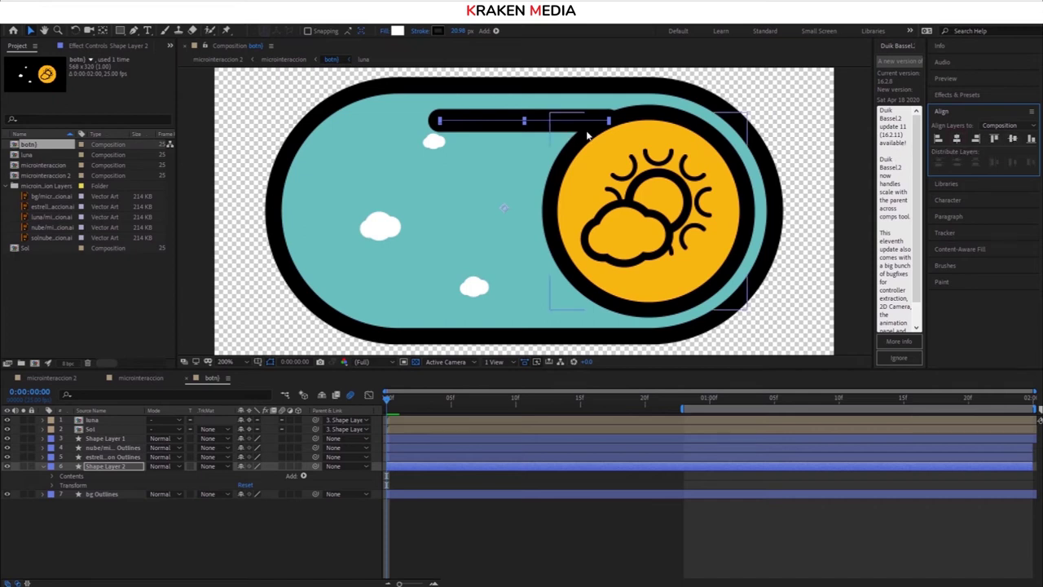
key(Right)
key(Right)
key(Right)
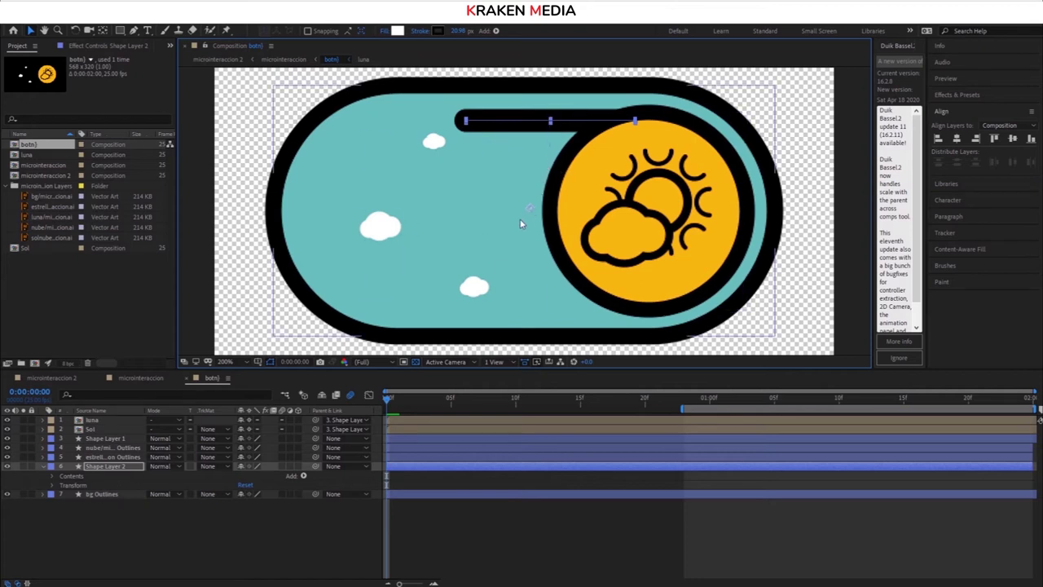
click(50, 476)
click(50, 476)
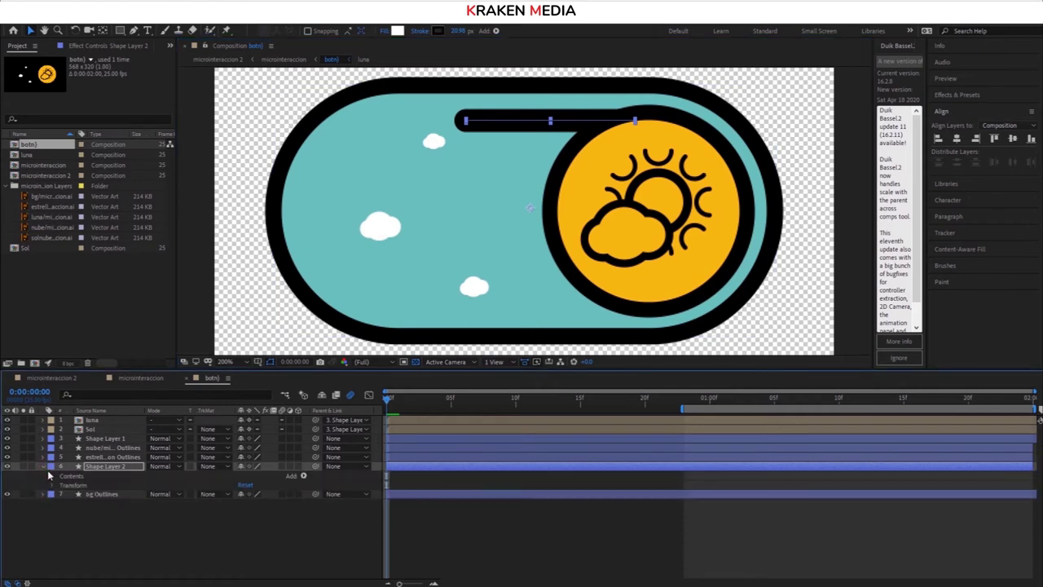
click(51, 476)
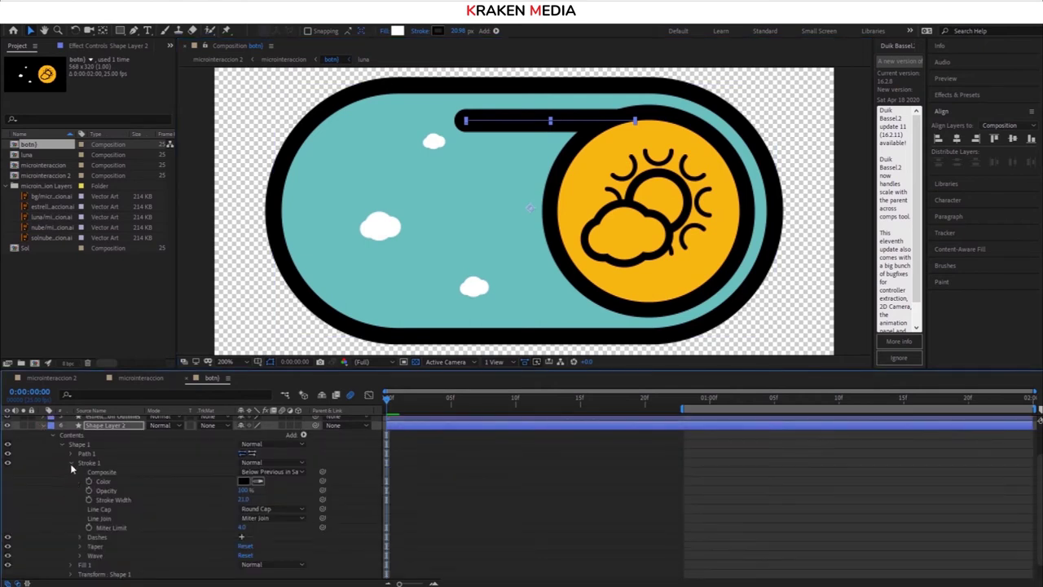
drag(251, 500, 249, 499)
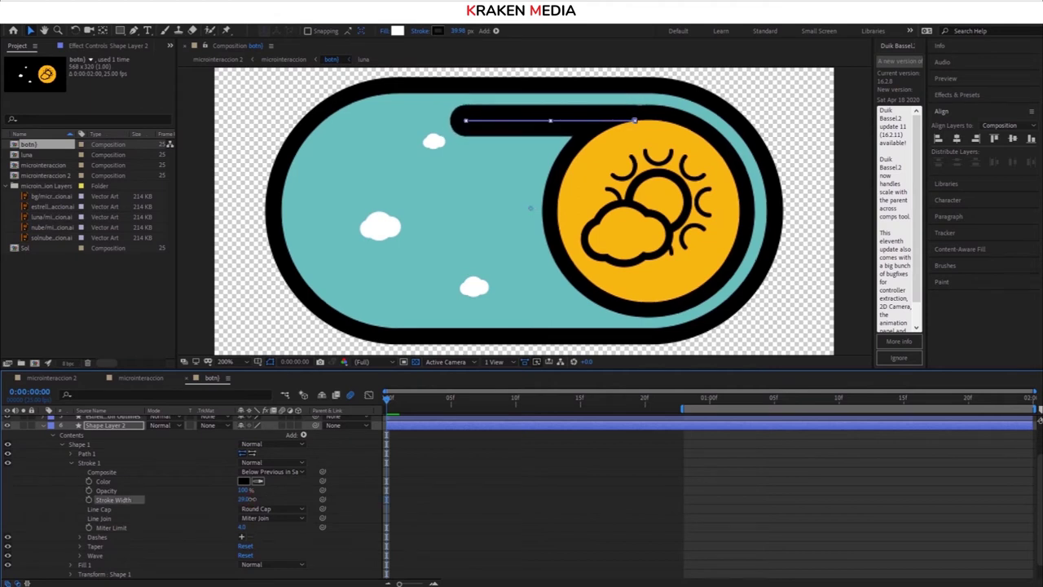
click(571, 123)
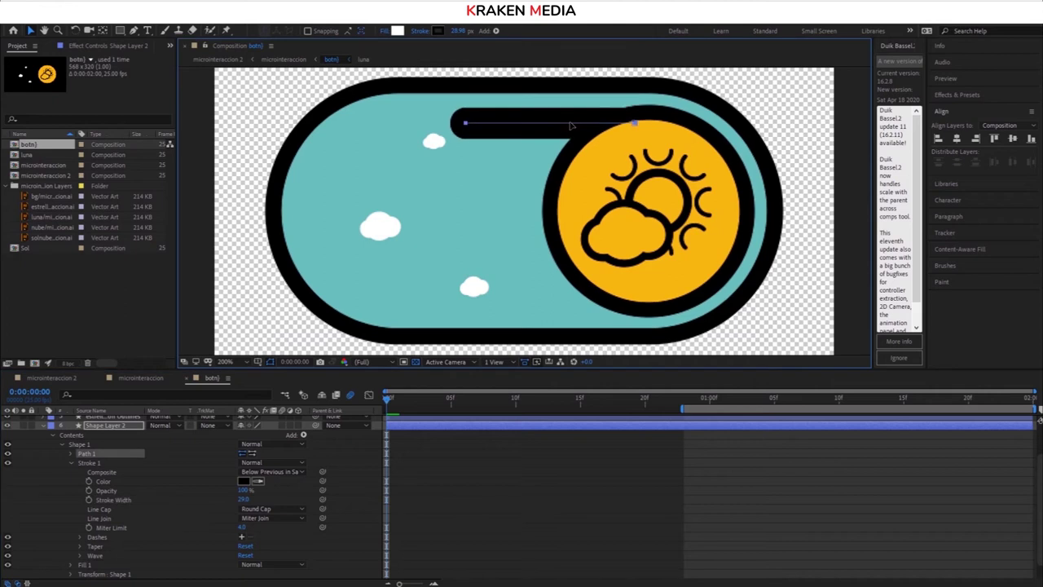
drag(571, 124, 576, 125)
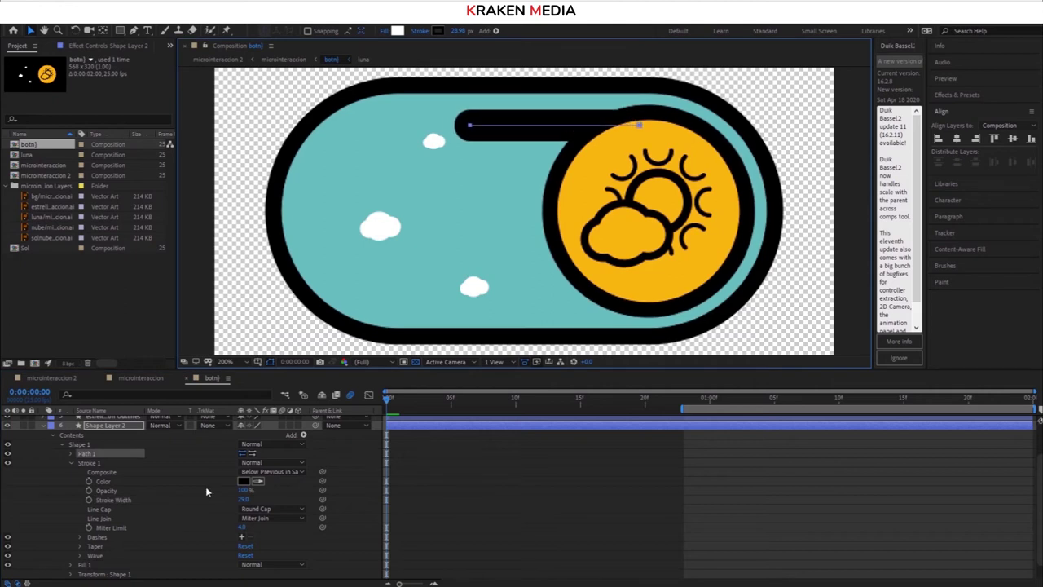
click(62, 444)
Duplicate the streak shape and drag the copy below the first
click(75, 486)
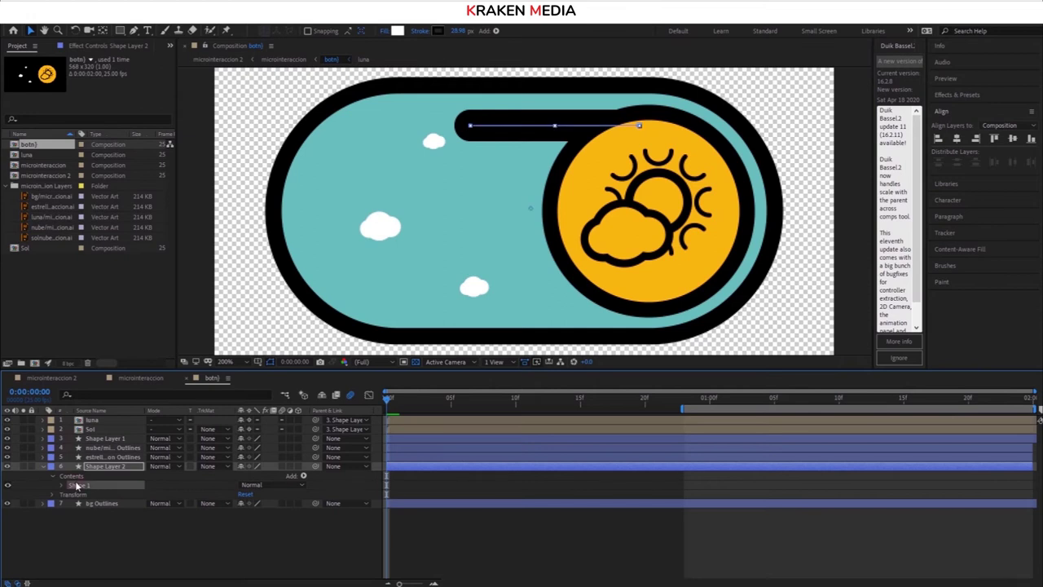
click(75, 476)
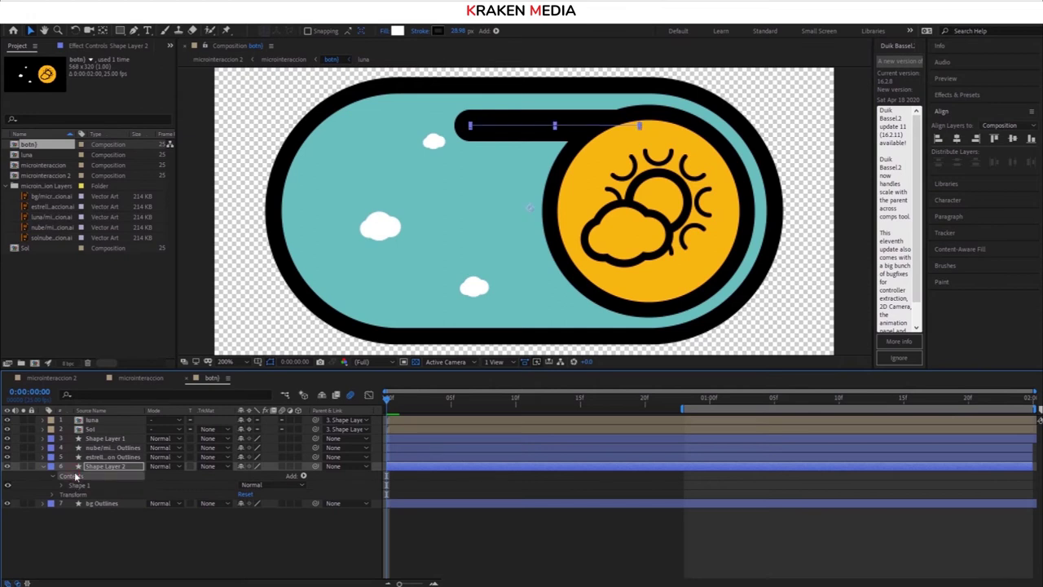
key(ctrl+d)
mouse_move(525, 130)
mouse_down()
mouse_move(529, 180)
mouse_move(566, 185)
mouse_up()
Duplicate the top streak into a third bar and nudge it down and left into place
click(92, 486)
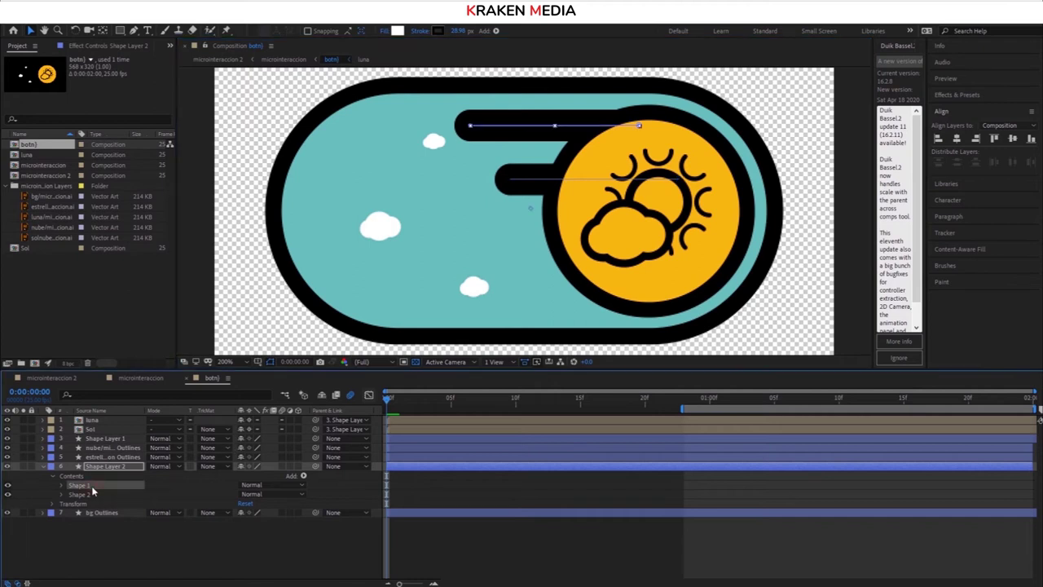
click(91, 487)
click(82, 482)
key(ctrl+d)
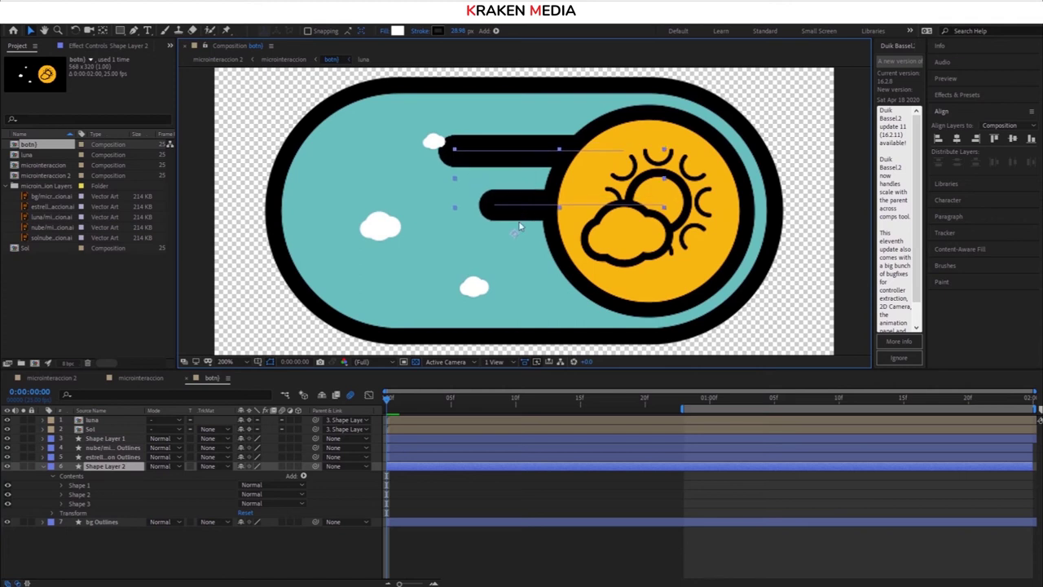
click(86, 486)
click(81, 485)
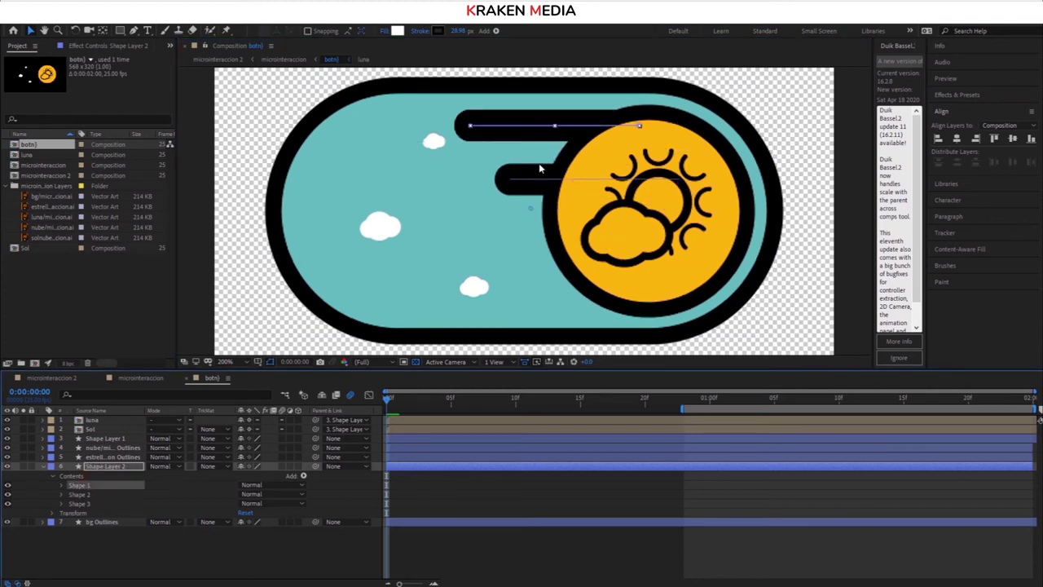
key(Down)
key(Down)
key(Down)
key(Down)
key(Down)
key(Down)
key(Down)
key(Down)
key(Down)
key(Down)
key(Down)
key(Down)
key(Down)
key(Down)
key(Down)
key(Down)
key(Down)
key(Down)
key(Down)
key(Down)
key(Down)
key(Down)
key(Down)
key(Down)
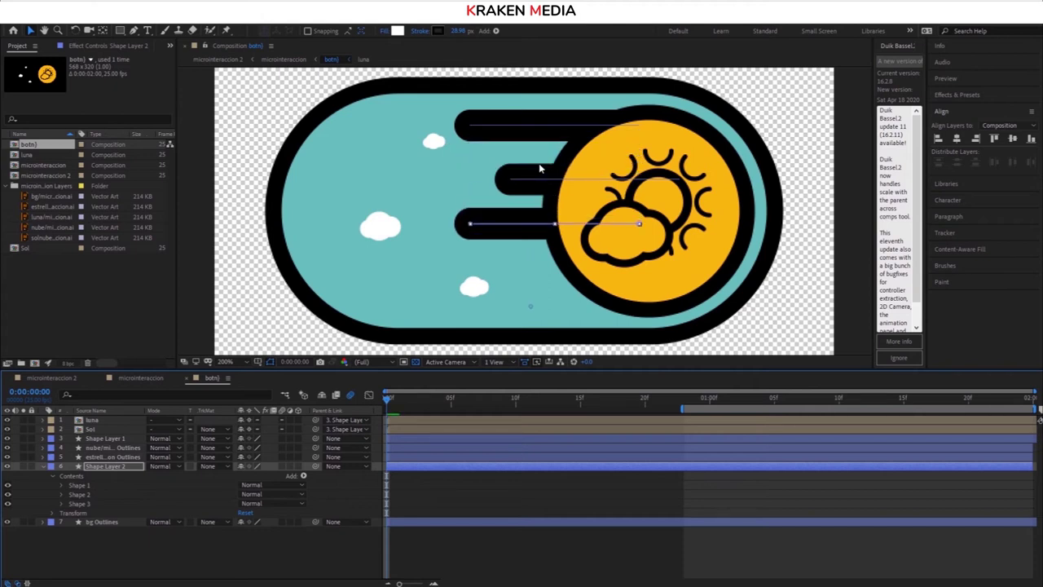
key(Down)
key(Down)
key(Down)
key(Down)
key(Down)
key(Left)
key(Left)
key(Left)
key(Left)
key(Left)
key(Up)
key(Up)
key(Up)
key(Left)
key(Left)
key(Left)
key(Up)
key(Up)
key(Up)
key(Up)
key(Up)
key(Up)
key(Down)
key(Down)
key(Down)
key(Down)
key(Down)
key(Down)
key(Left)
key(Left)
key(Left)
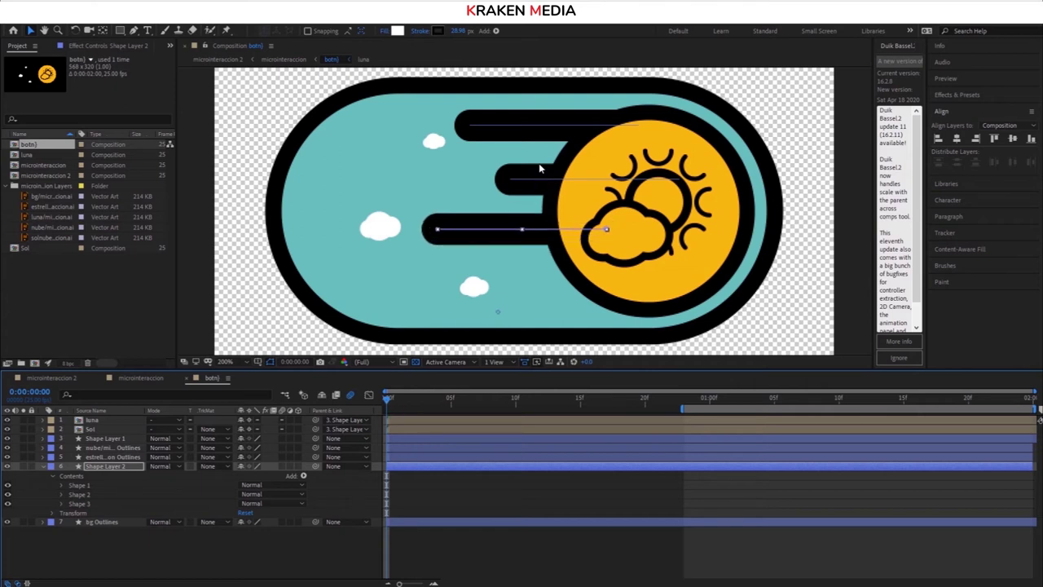
Duplicate the first streak into a fourth bar and shift it further down and right
click(124, 487)
key(ctrl+d)
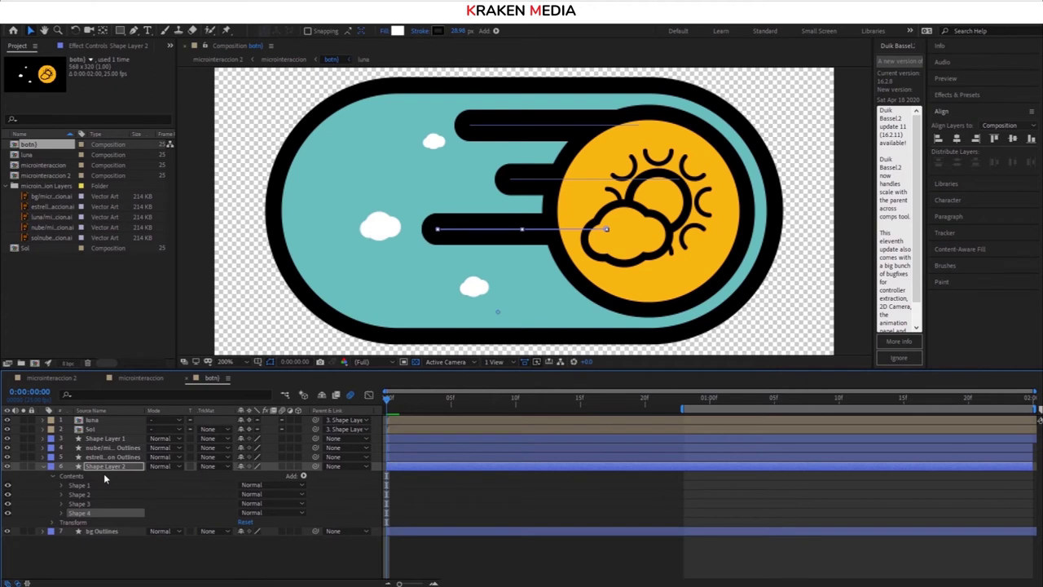
key(shift+Down)
key(shift+Down)
key(shift+Down)
key(shift+Down)
key(shift+Down)
key(shift+Down)
key(shift+Down)
key(Down)
key(Down)
key(Down)
key(Right)
key(Right)
key(Right)
key(Right)
key(Right)
key(Right)
key(Right)
key(Right)
key(Right)
key(Right)
key(Right)
key(Right)
key(Right)
key(Right)
key(Right)
key(Right)
key(Right)
key(Right)
key(Right)
key(Right)
key(Right)
key(Right)
key(Right)
key(Right)
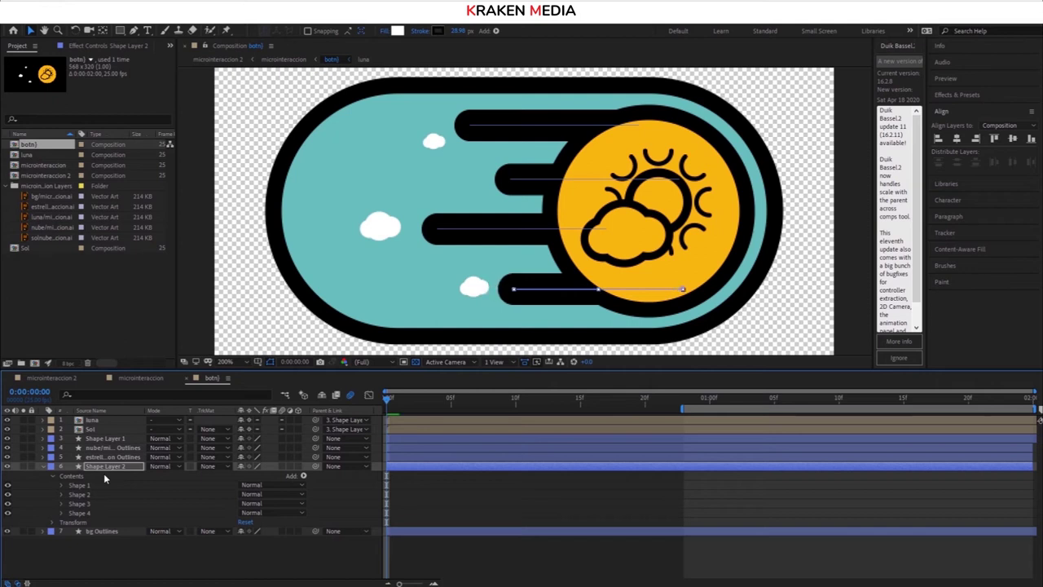
Select Shape Layer 2's streak shapes in turn, test-nudging the bottom one
click(156, 539)
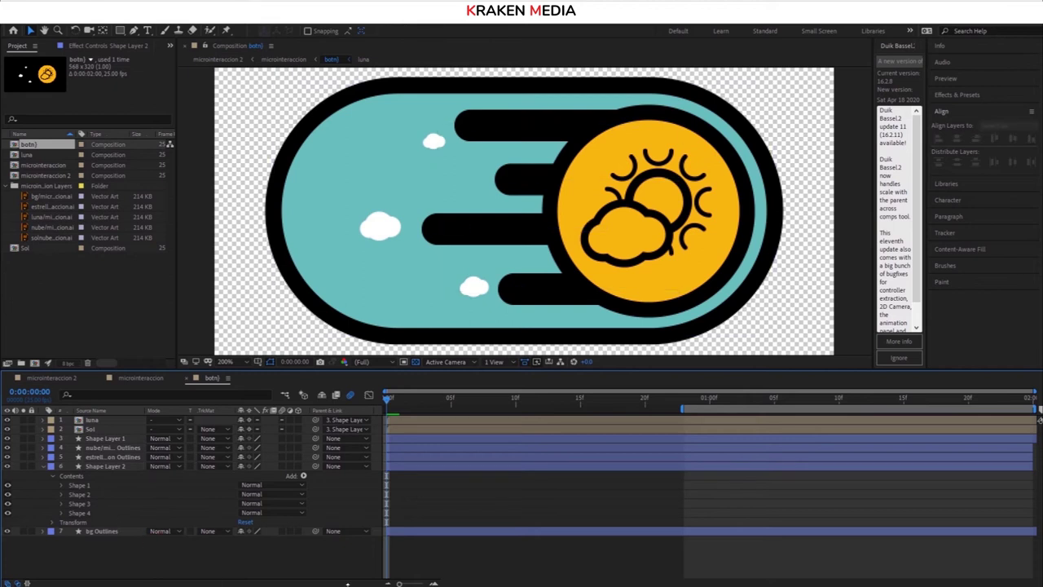
click(564, 306)
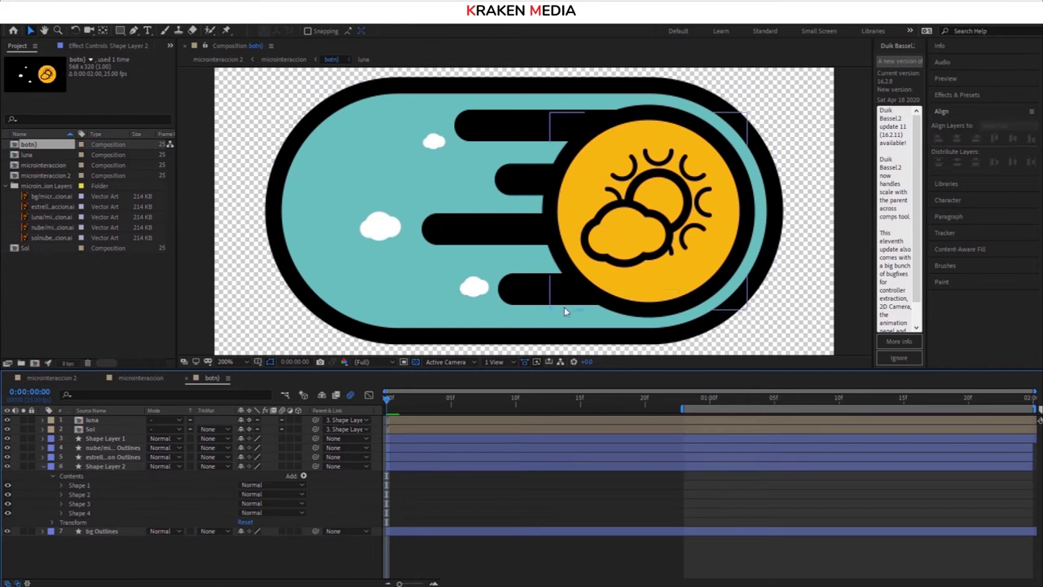
click(90, 488)
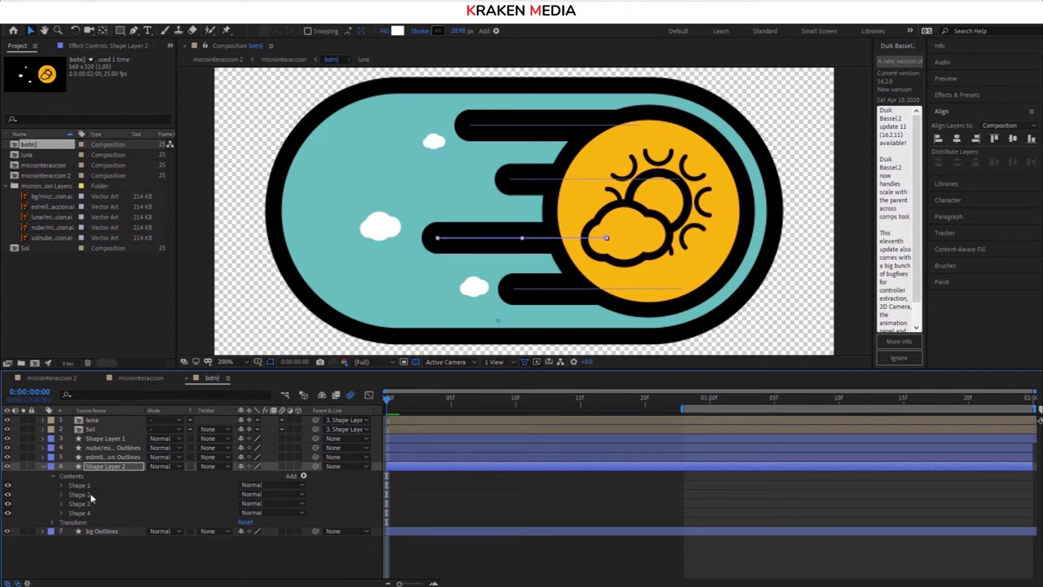
click(90, 496)
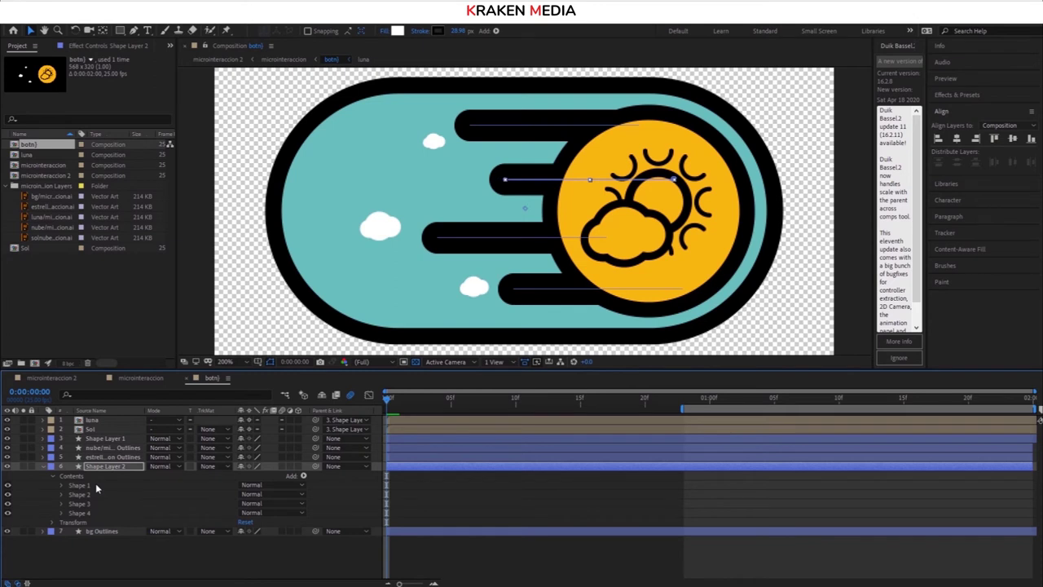
click(94, 512)
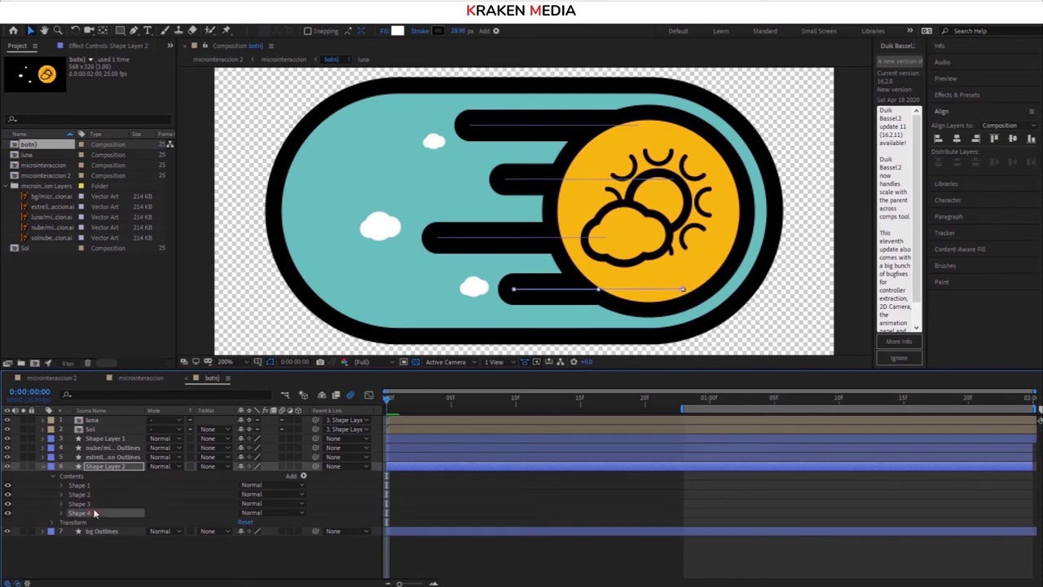
key(Down)
key(Down)
key(Down)
key(Down)
key(Down)
key(Down)
key(Down)
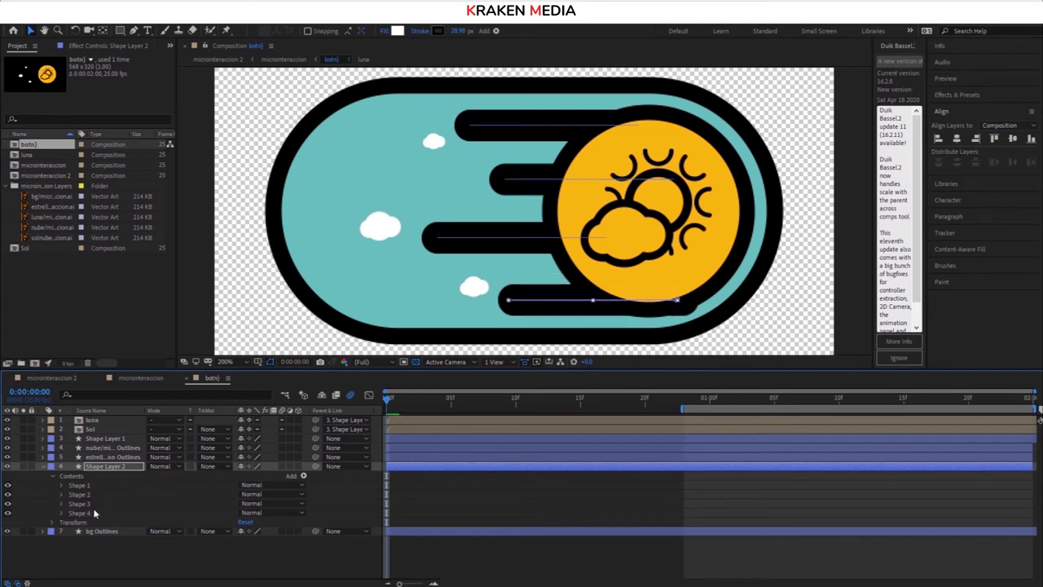
key(Up)
key(Up)
key(Up)
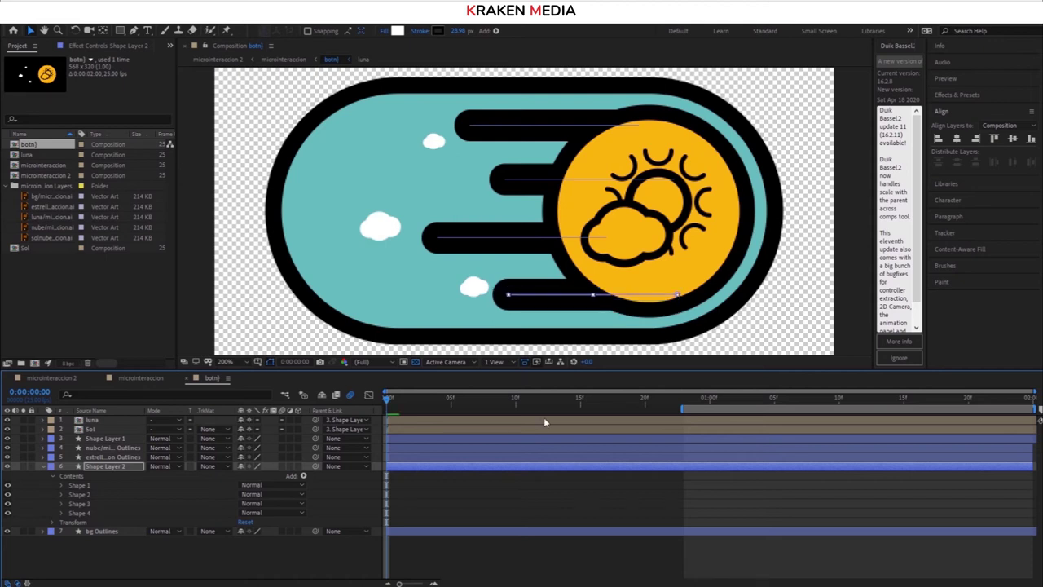
Shorten the bottom streak from its right end and nudge it slightly left
click(680, 300)
drag(678, 300, 673, 297)
click(619, 341)
key(Down)
key(Down)
key(Down)
key(Down)
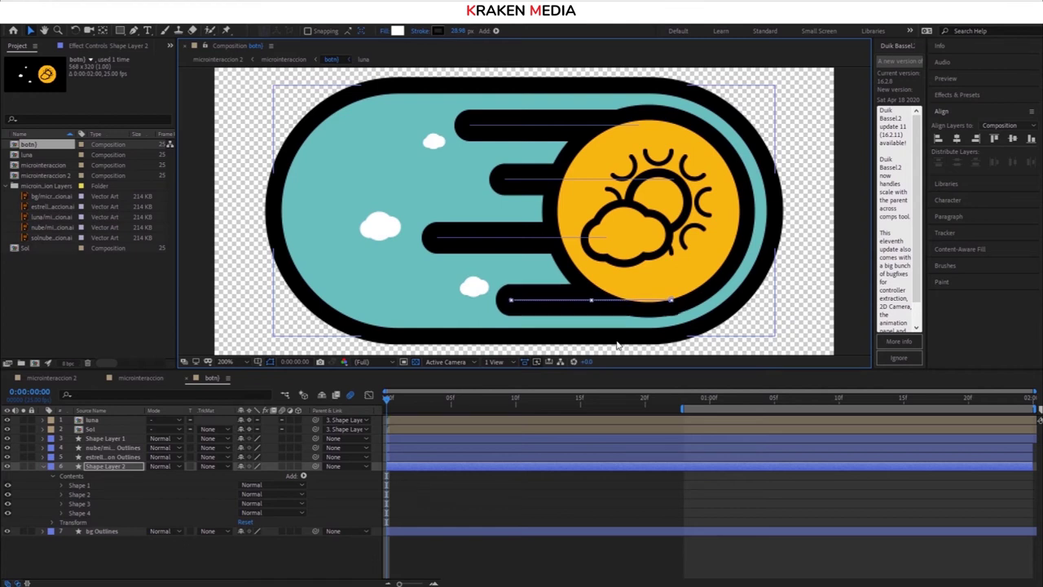
key(Up)
key(Up)
key(Left)
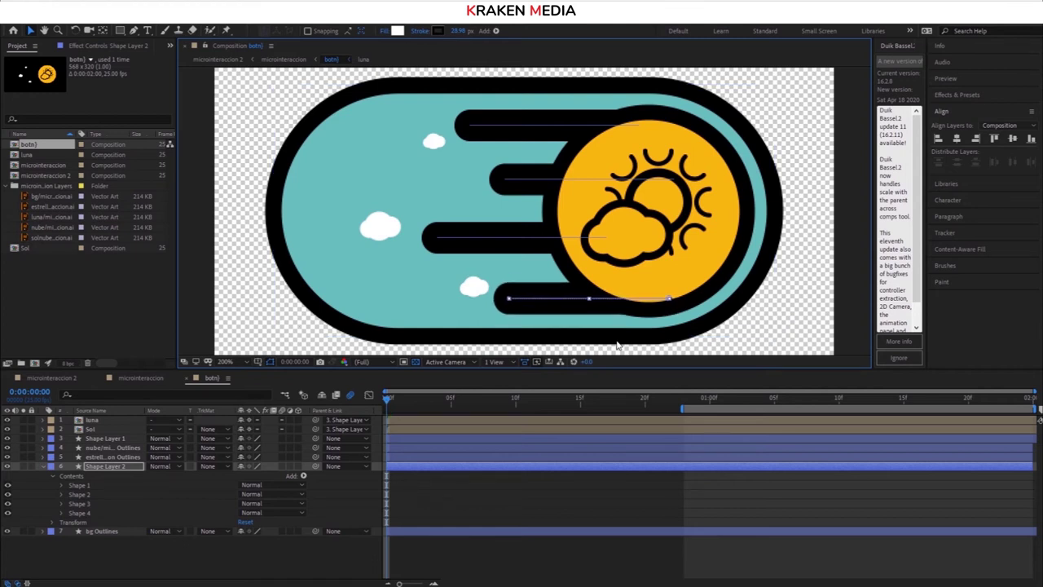
key(Left)
key(Left)
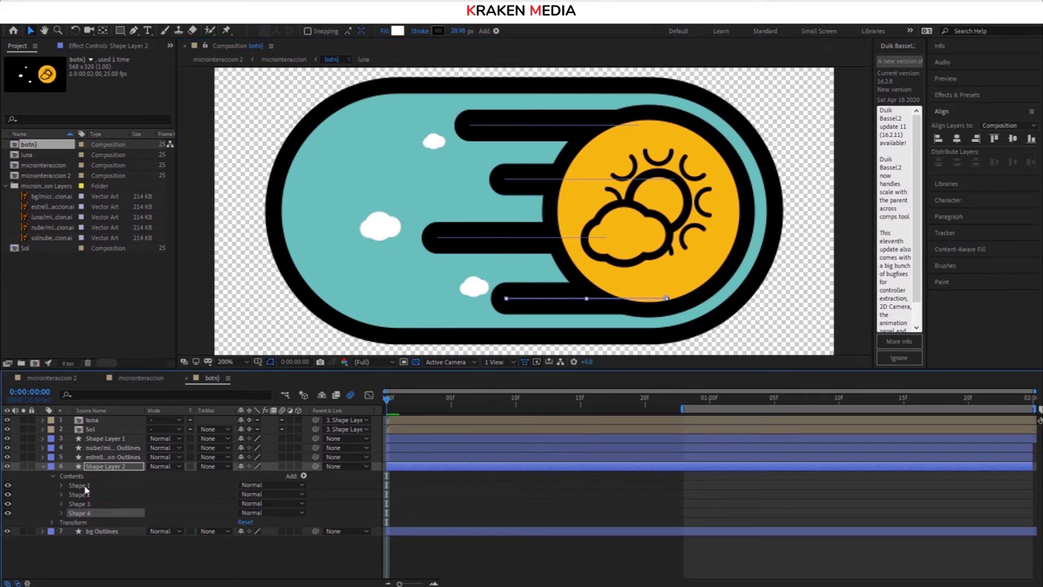
Check each streak shape's placement, then clear the shape selection
click(85, 487)
click(85, 495)
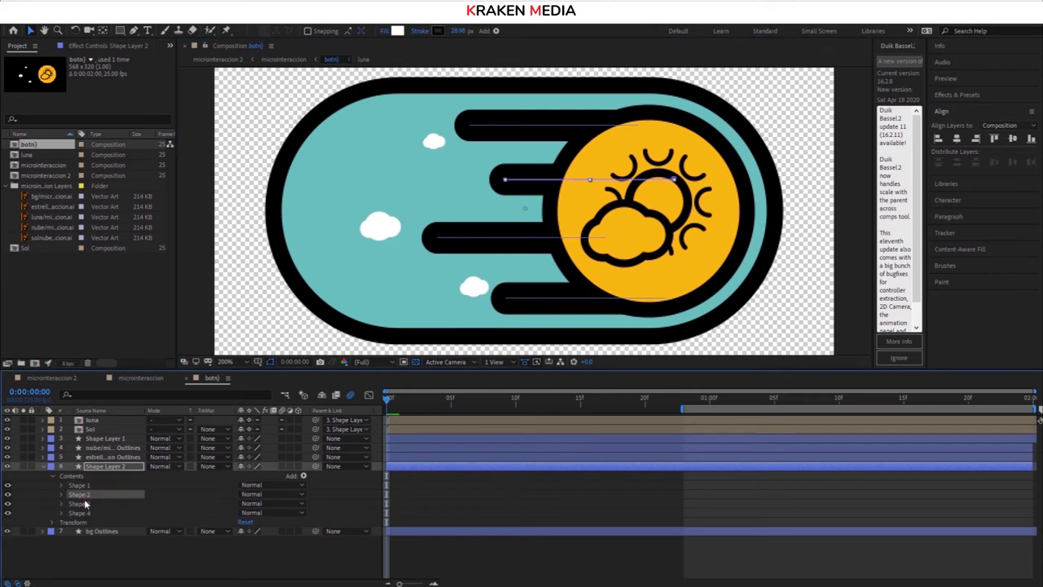
click(85, 503)
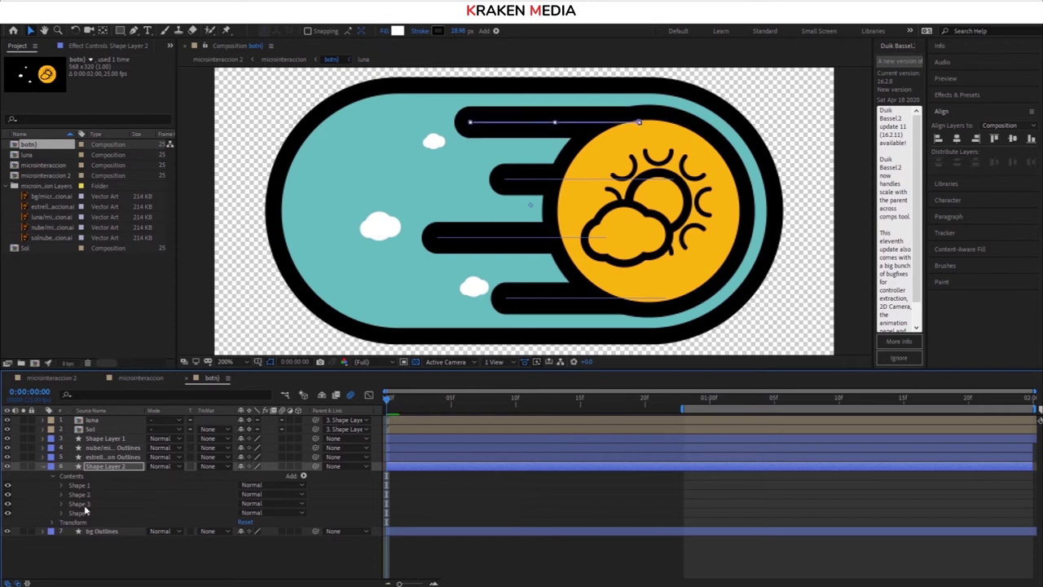
click(83, 484)
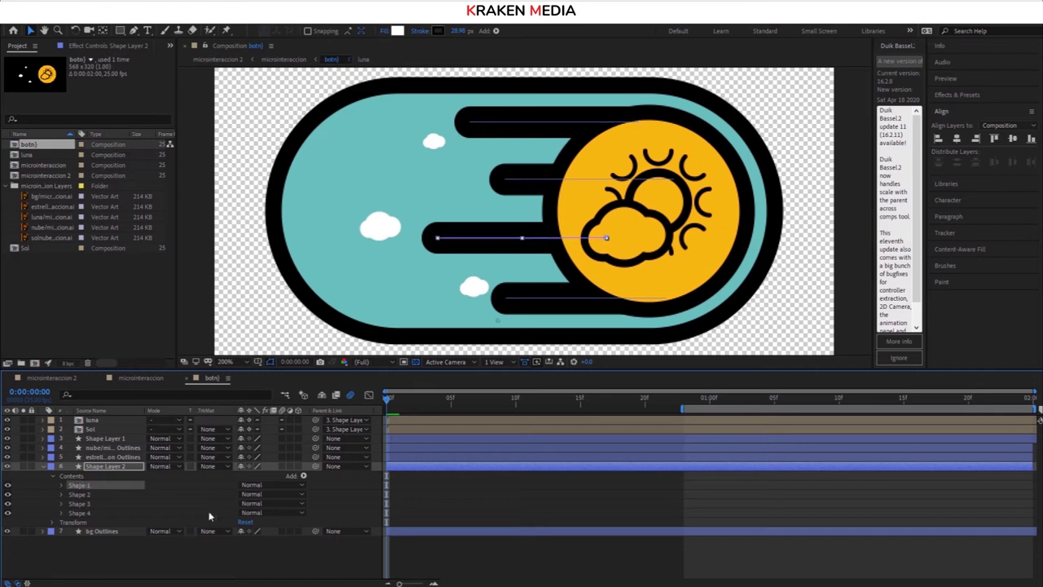
click(74, 477)
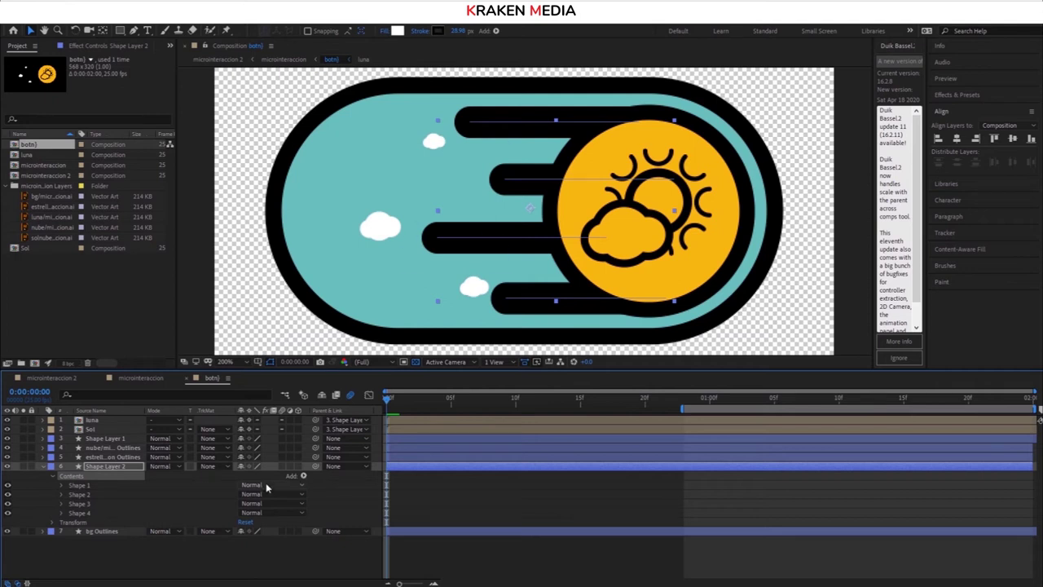
Add Trim Paths to the streaks and set End to 0%
click(303, 477)
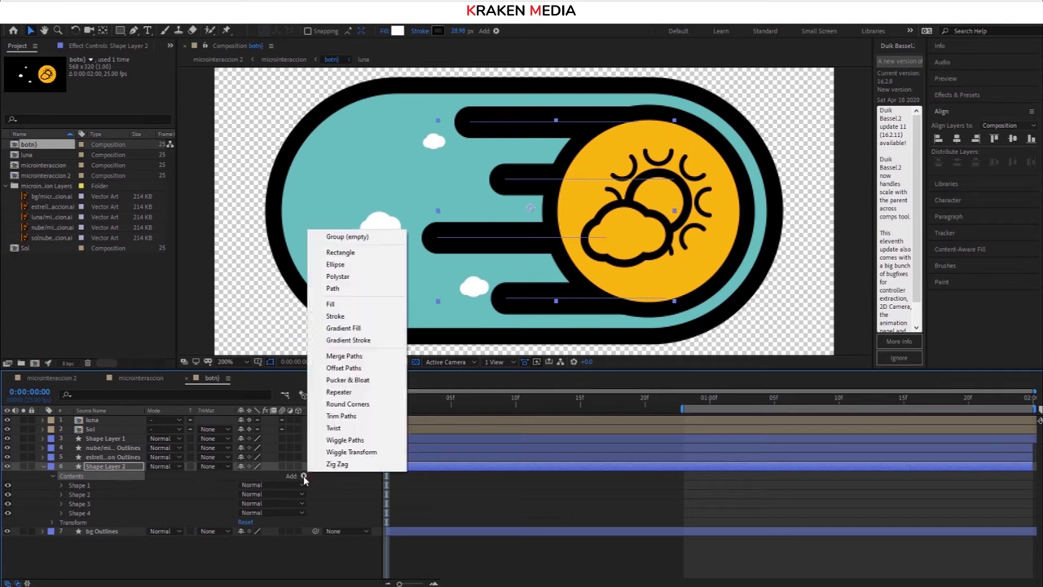
click(373, 418)
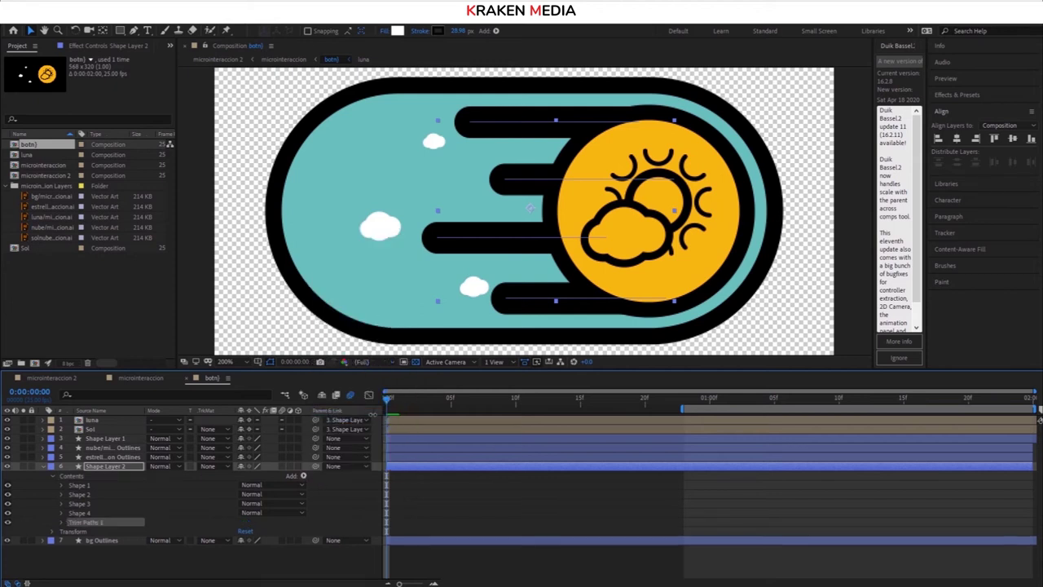
click(62, 522)
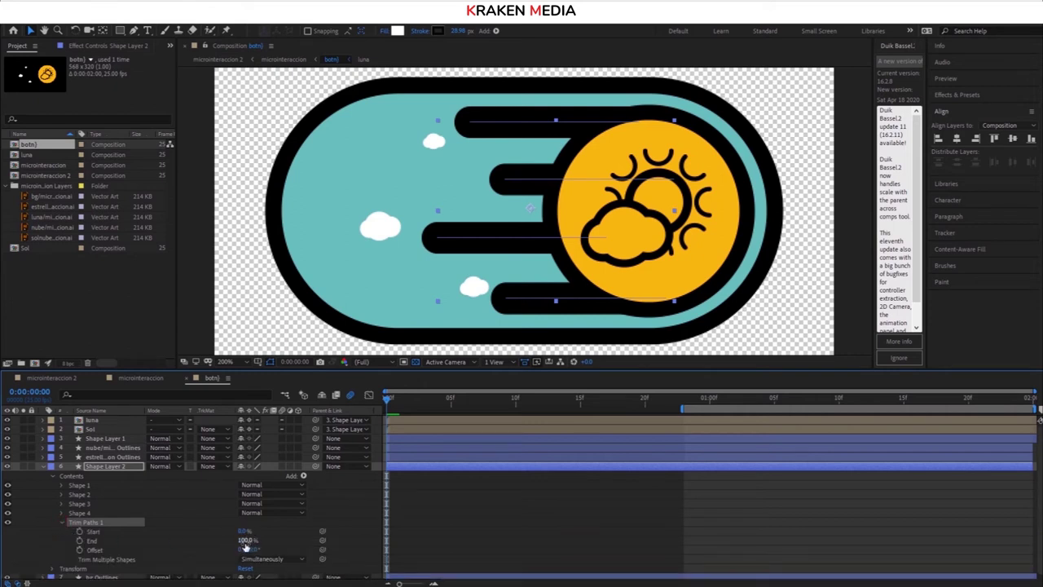
mouse_move(277, 544)
mouse_down()
mouse_move(186, 551)
mouse_move(275, 559)
mouse_move(219, 554)
mouse_move(308, 547)
mouse_up()
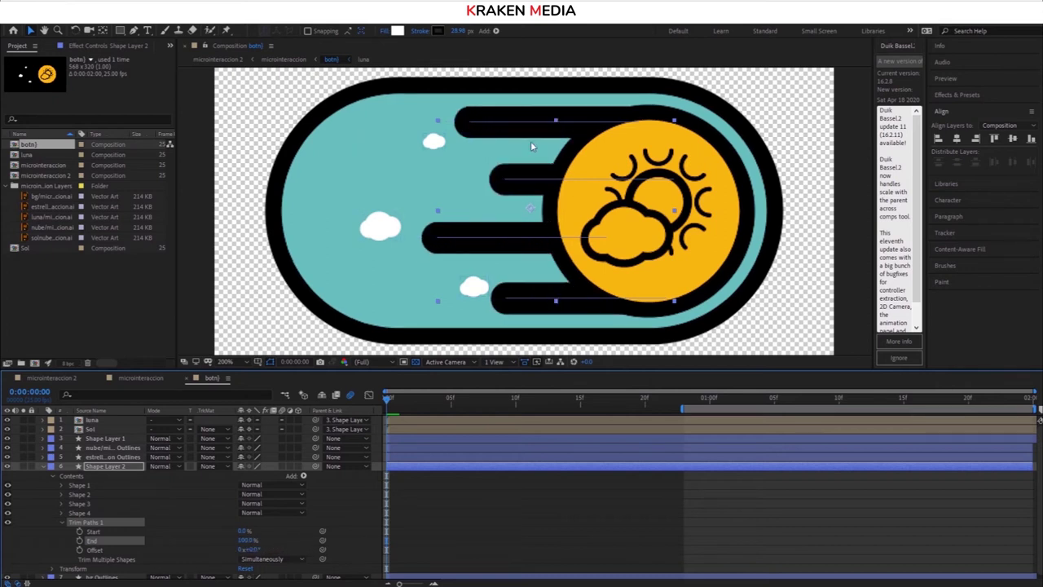
Animate Trim Paths End up to 100% around 0:00:01:04 and scrub to check the draw-on
drag(390, 399, 649, 400)
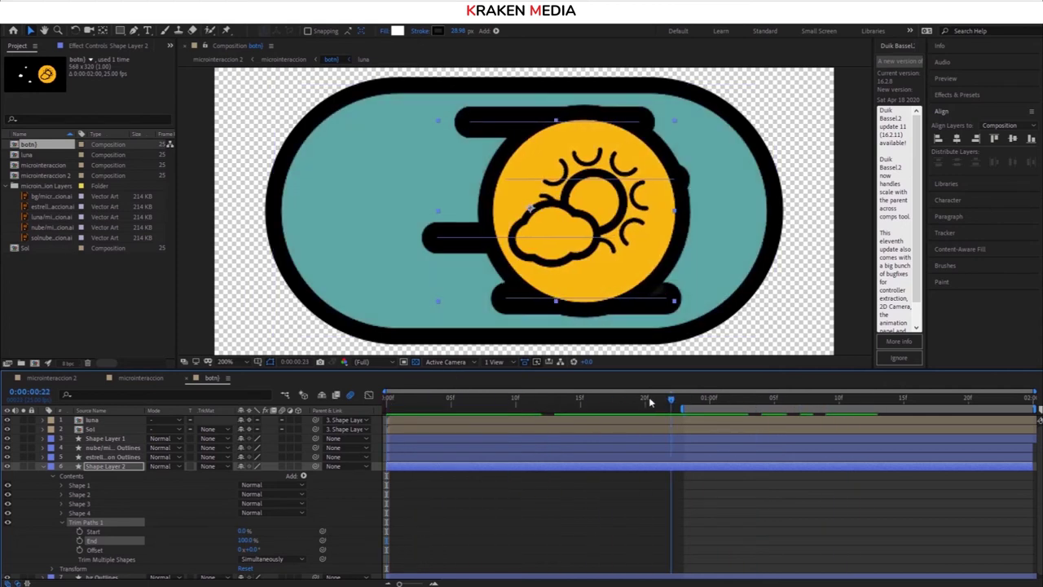
key(Home)
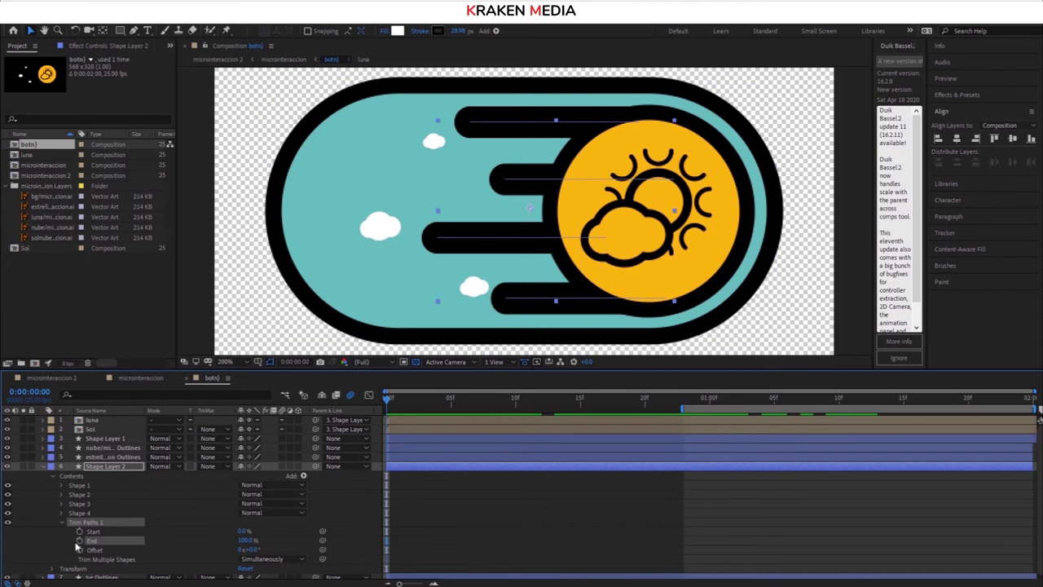
drag(389, 398, 761, 397)
drag(244, 540, 383, 539)
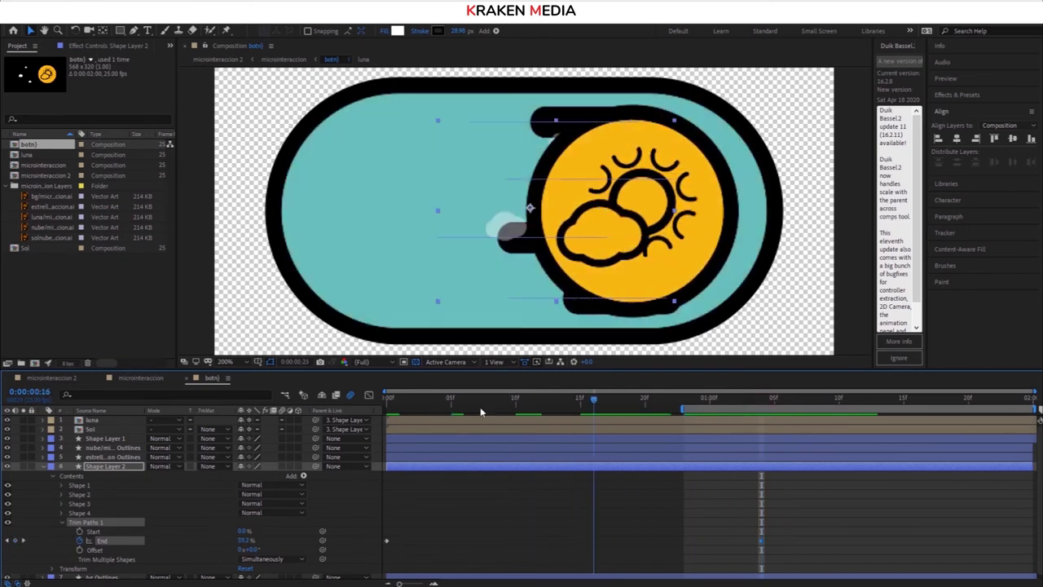
drag(763, 401, 709, 399)
click(749, 407)
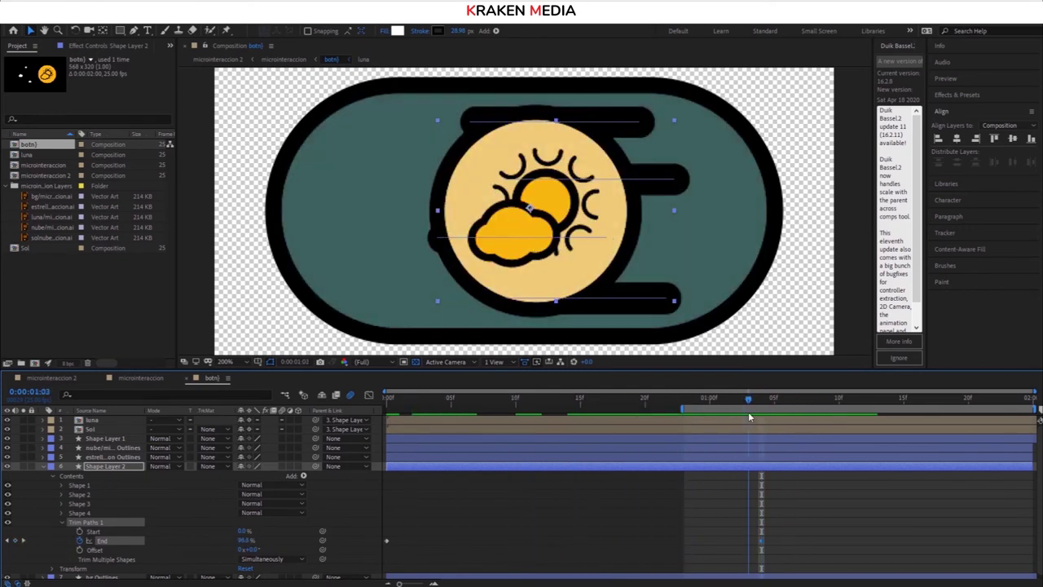
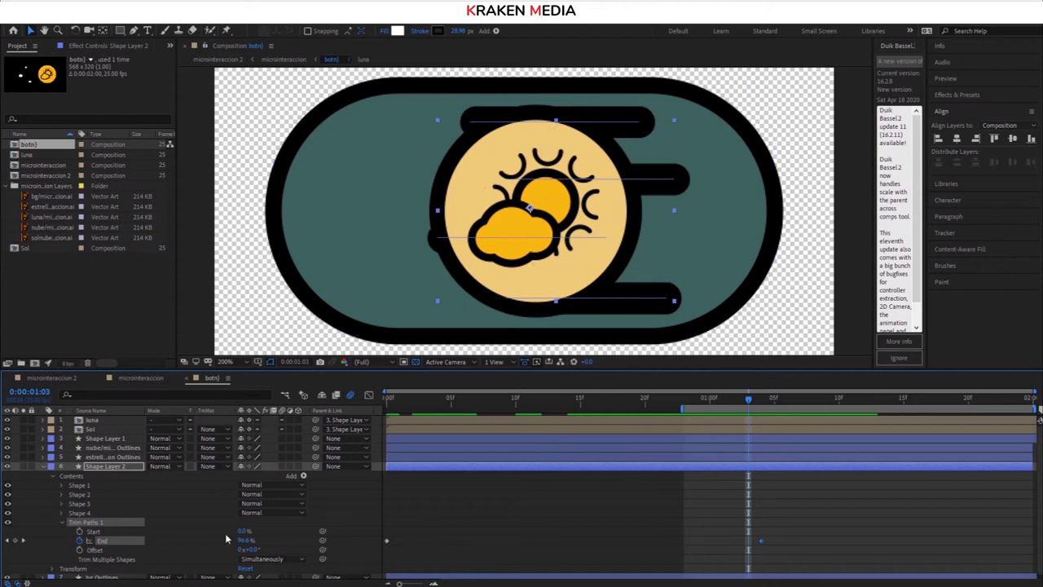
Keyframe Shape Layer 2's Trim Paths Start and End at 1:04, scrubbing Start to 82% with End at 100%
click(79, 532)
drag(749, 531, 605, 531)
drag(376, 537, 376, 537)
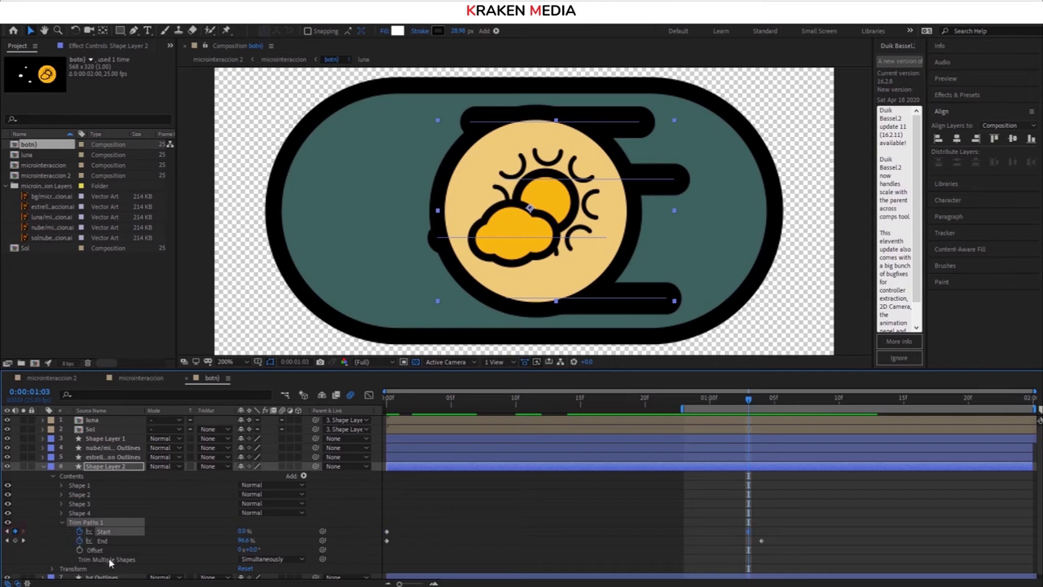
drag(765, 537, 765, 531)
click(21, 532)
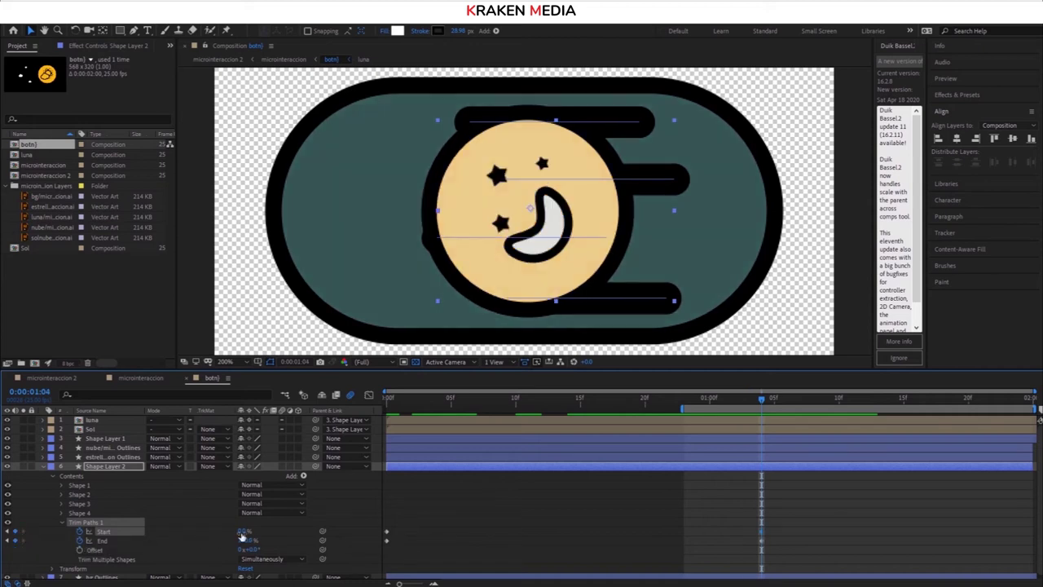
drag(243, 531, 237, 535)
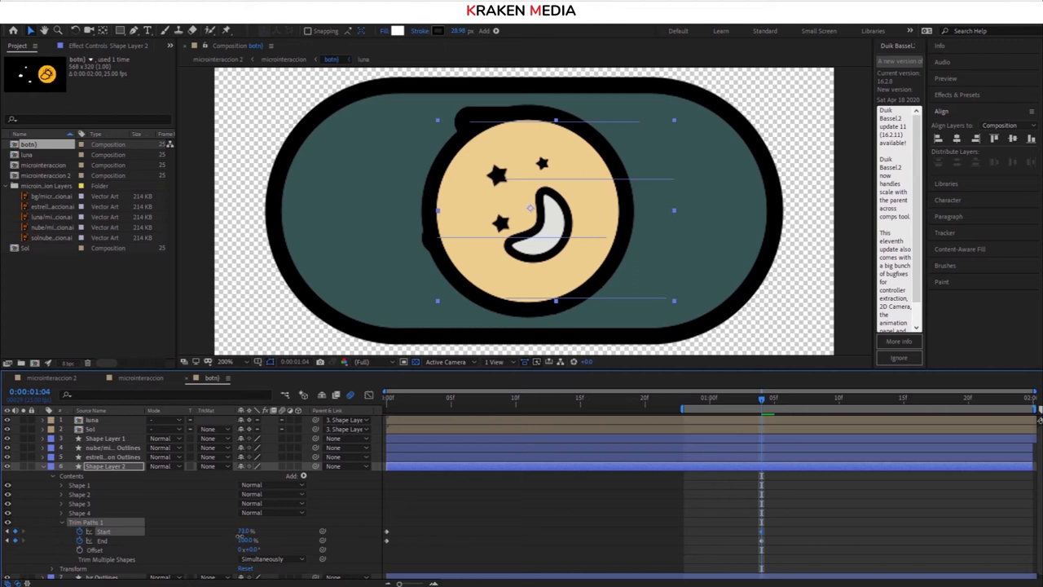
drag(764, 410, 411, 408)
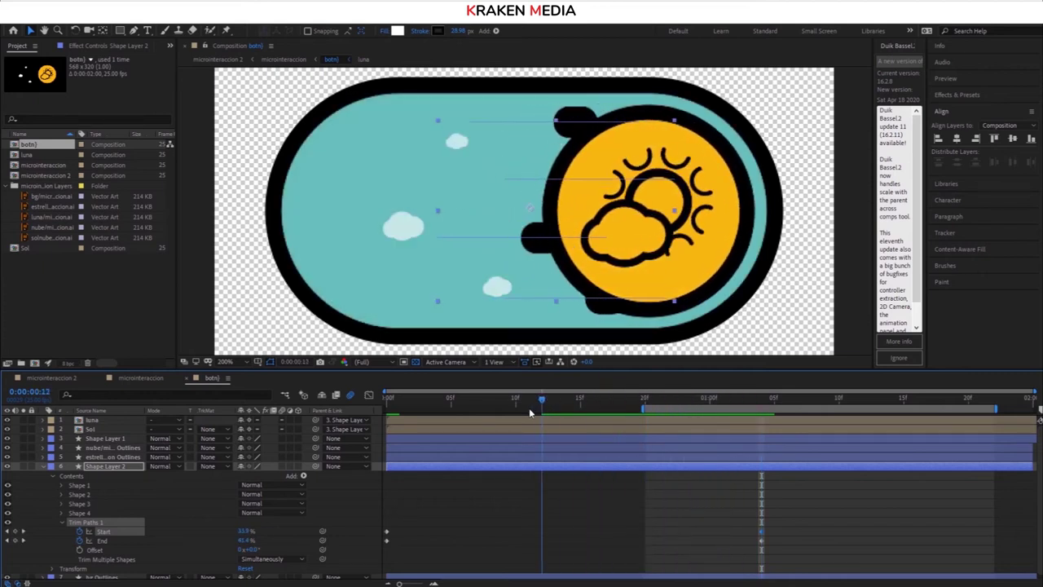
Preview the trails and nudge the trim End keyframe to frame 03
drag(415, 527, 619, 534)
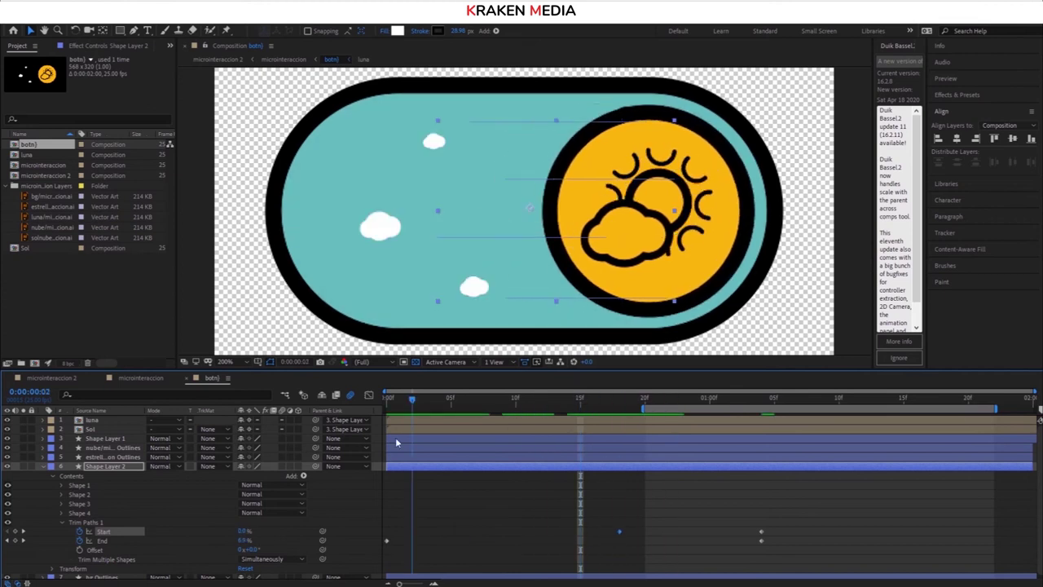
key(Home)
drag(761, 535, 696, 535)
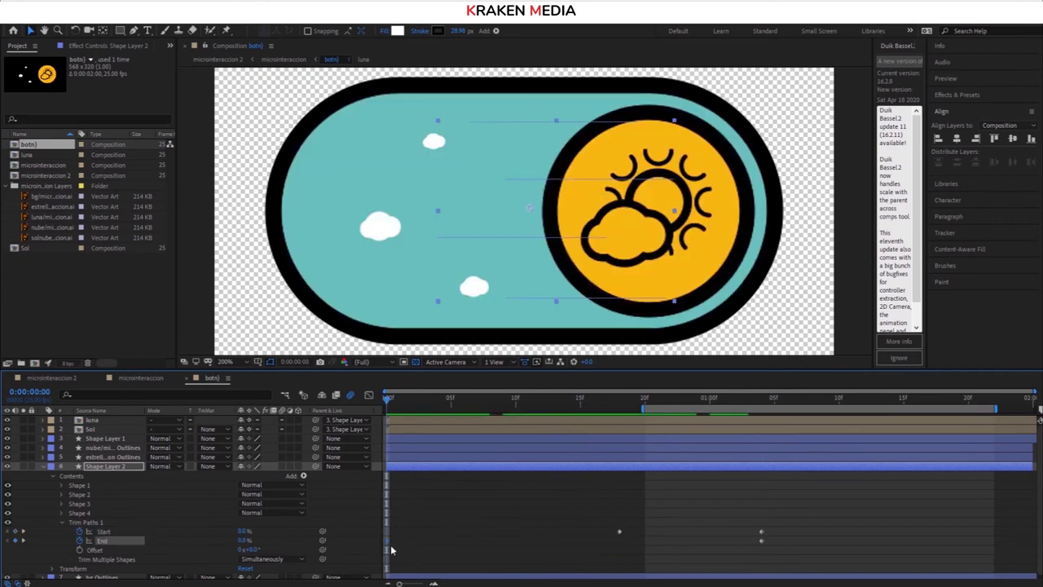
key(space)
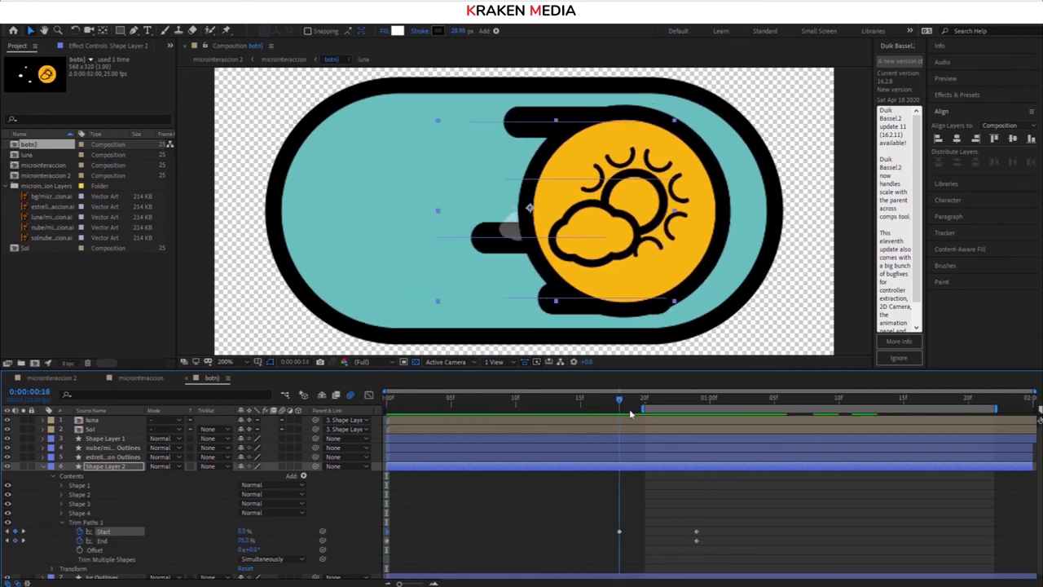
drag(696, 536, 618, 536)
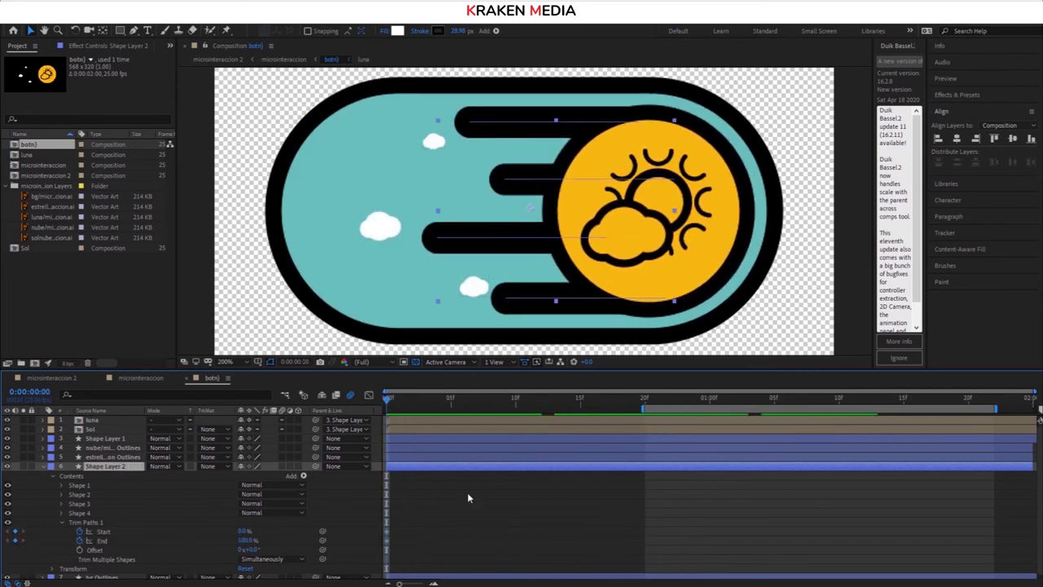
drag(387, 541, 398, 541)
click(426, 399)
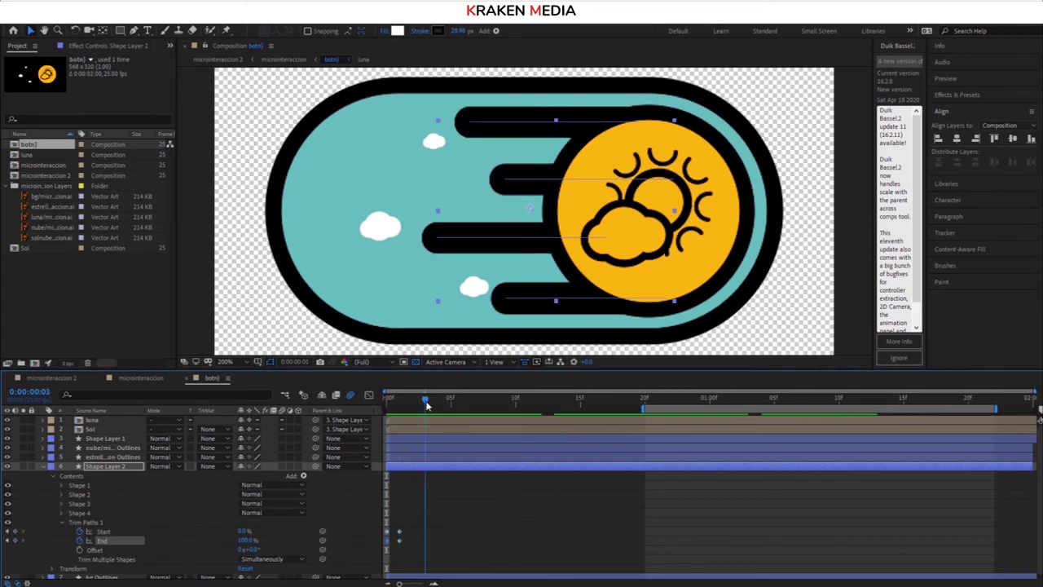
key(space)
Move the trim Start and End keyframes to frame 10, then set Start to 100% at 1:03
mouse_move(439, 518)
mouse_down()
mouse_move(426, 552)
mouse_move(593, 535)
mouse_up()
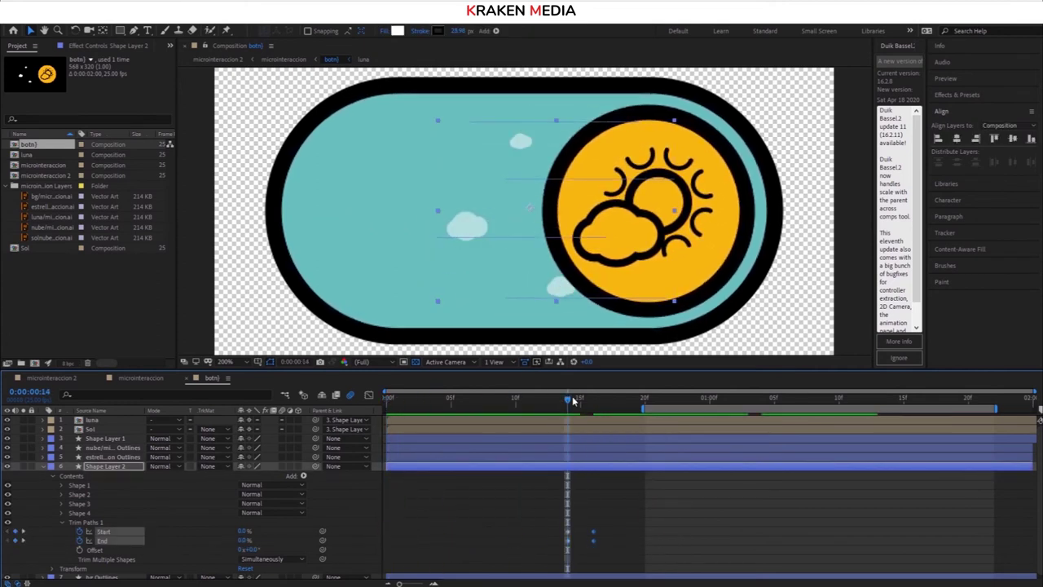
mouse_move(554, 494)
mouse_down()
mouse_move(574, 544)
mouse_move(515, 536)
mouse_up()
drag(567, 400, 506, 417)
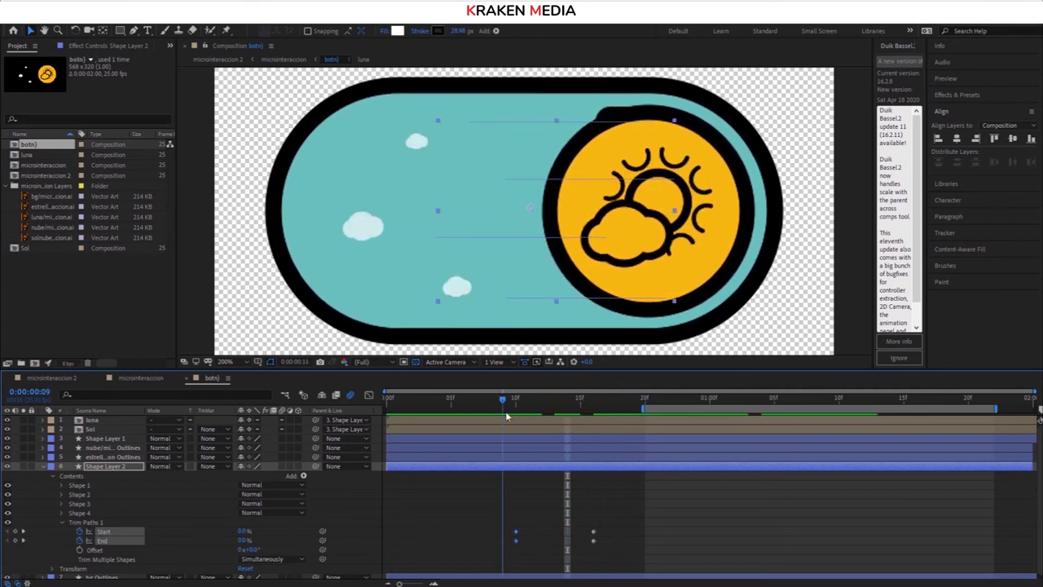
drag(593, 535, 579, 536)
drag(580, 400, 748, 399)
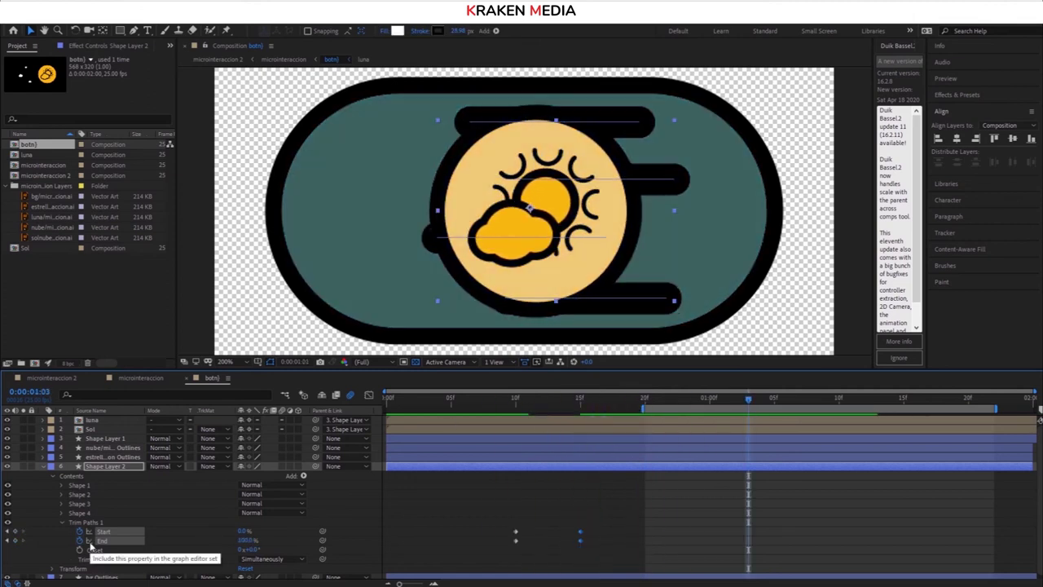
drag(243, 531, 236, 541)
mouse_move(748, 399)
mouse_down()
mouse_move(503, 401)
mouse_move(748, 399)
mouse_up()
key(t)
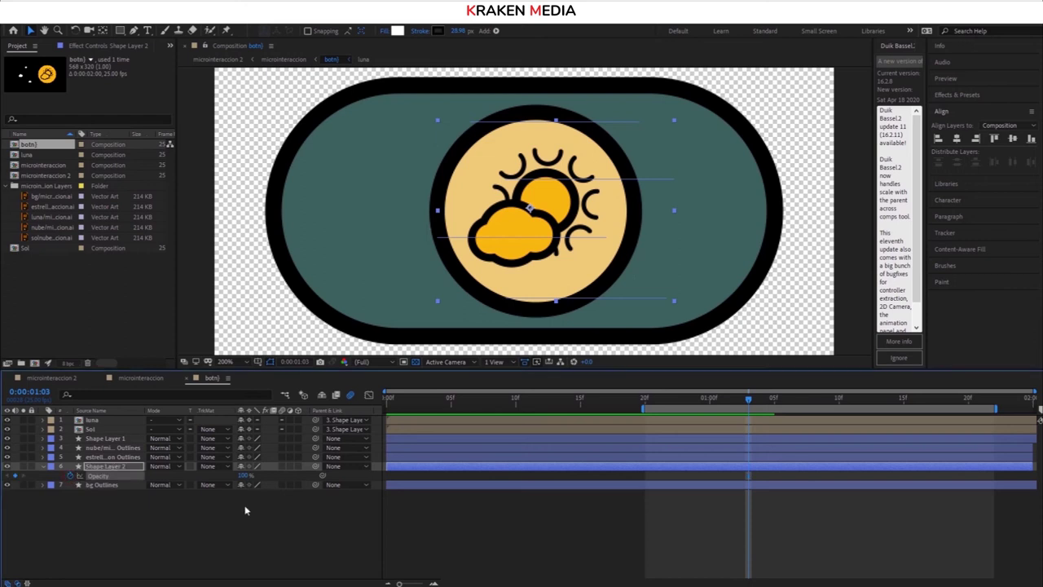
Keyframe the trail layer's Opacity at 0% at 1:04
key(Return)
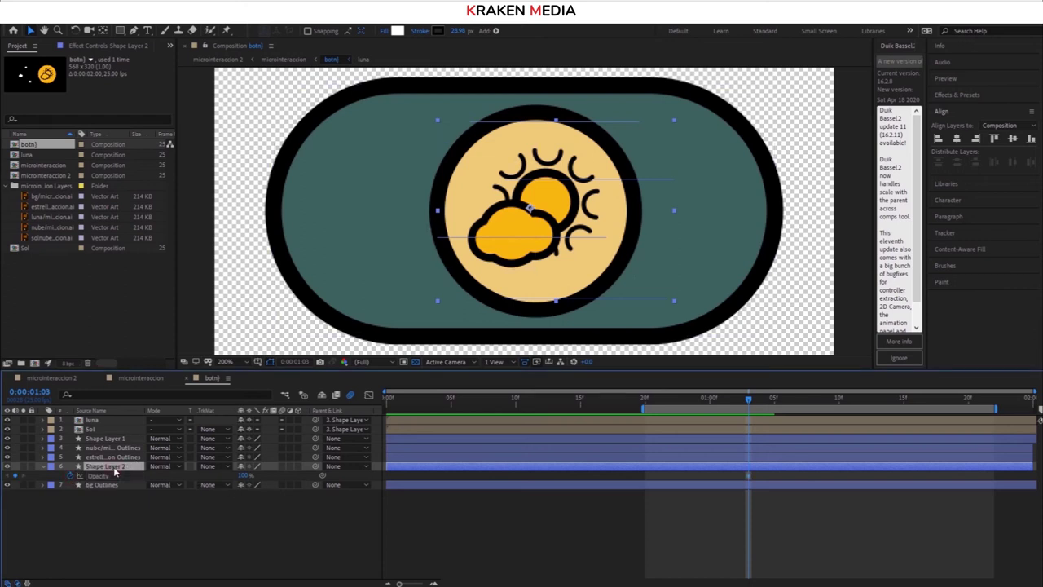
key(u)
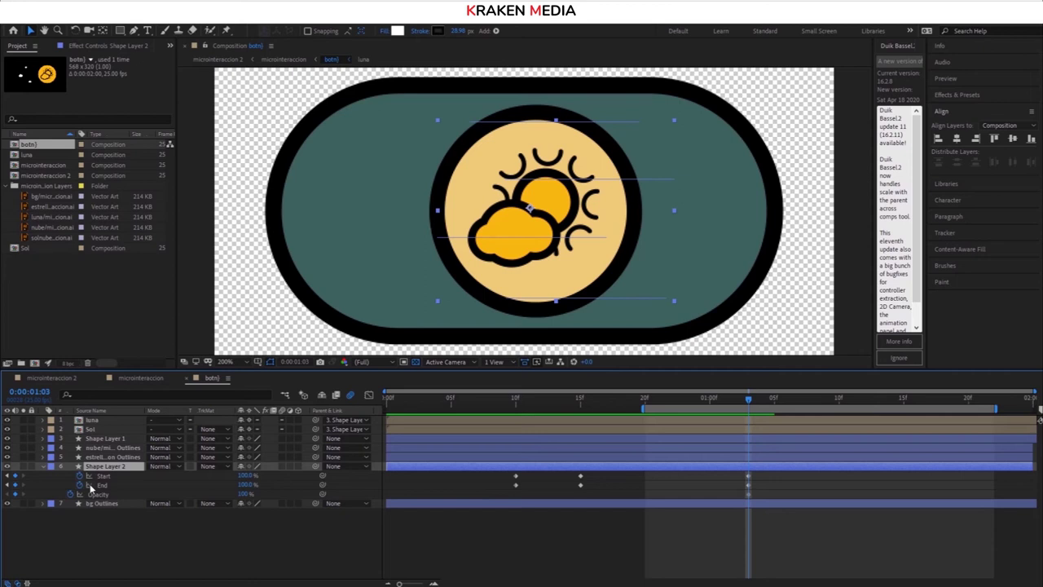
drag(750, 400, 762, 400)
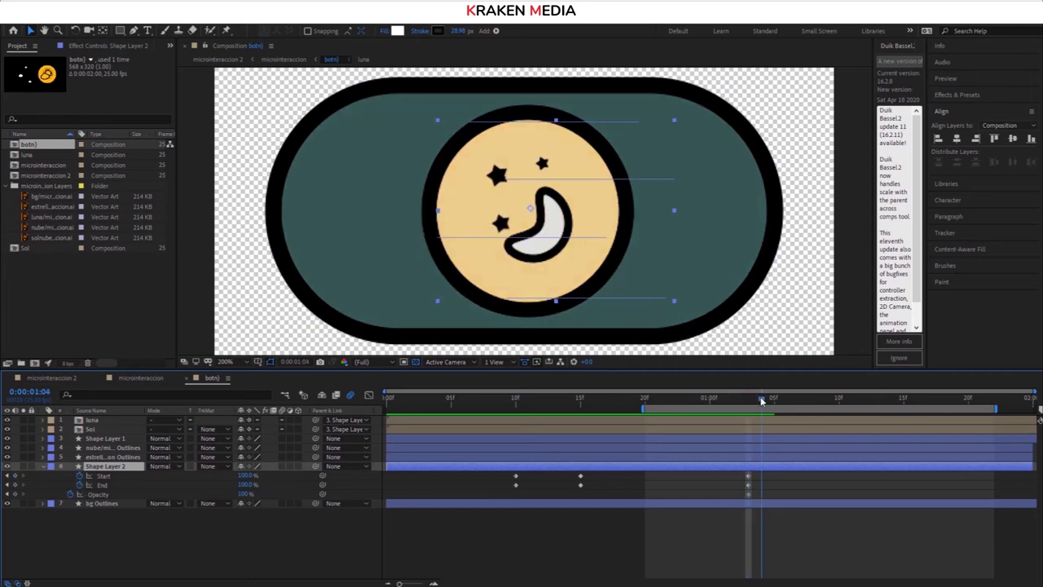
click(97, 494)
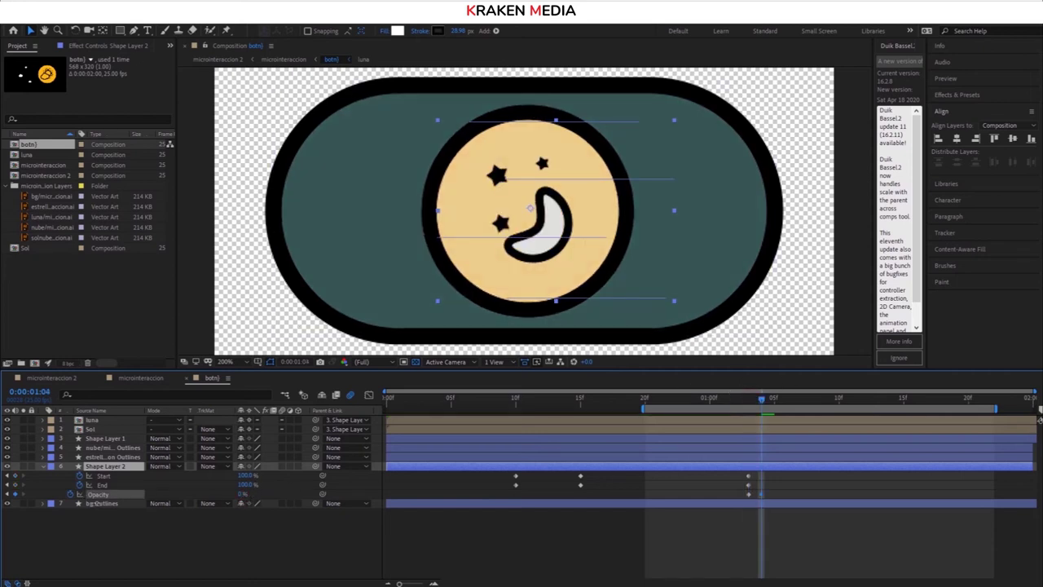
Add an Opacity keyframe at frame 9 so the trails appear, then scrub to 1:00 to check
mouse_move(758, 402)
mouse_down()
mouse_move(580, 400)
mouse_move(512, 419)
mouse_up()
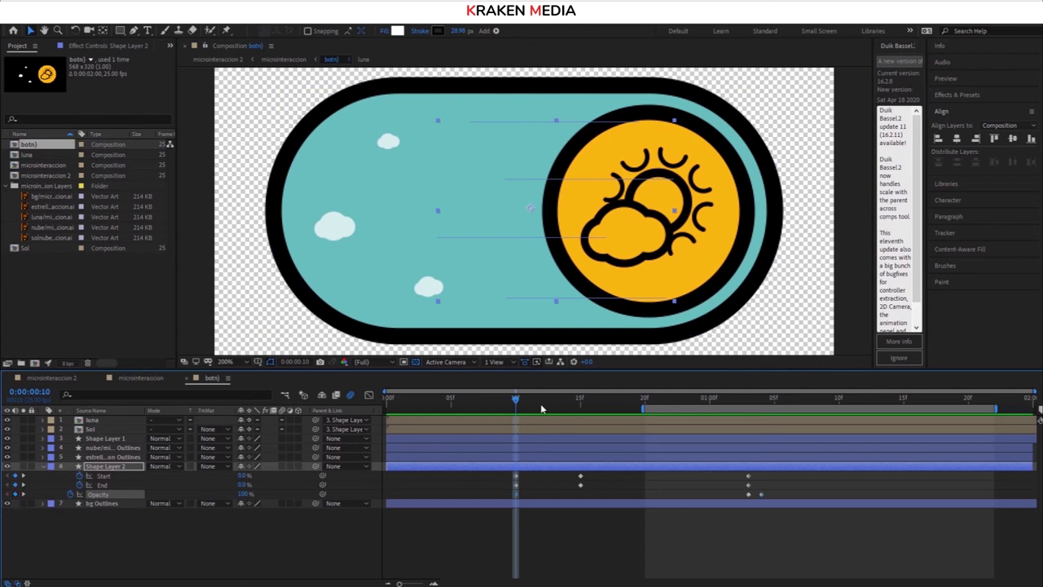
drag(498, 400, 502, 399)
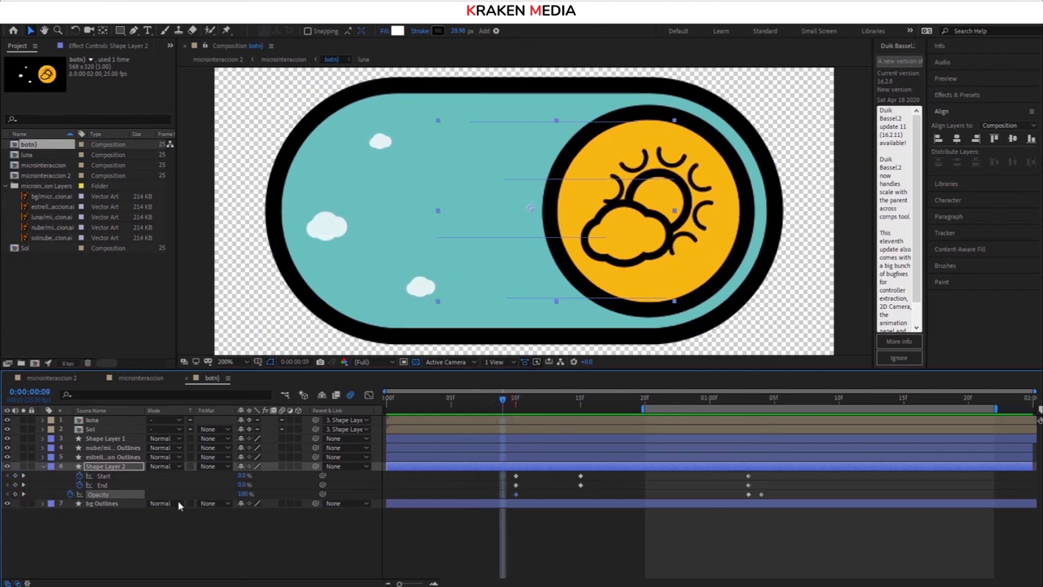
drag(248, 493, 221, 493)
mouse_move(556, 398)
mouse_down()
mouse_move(528, 399)
mouse_move(728, 412)
mouse_move(689, 401)
mouse_move(476, 400)
mouse_move(889, 390)
mouse_move(431, 380)
mouse_move(735, 396)
mouse_move(461, 391)
mouse_up()
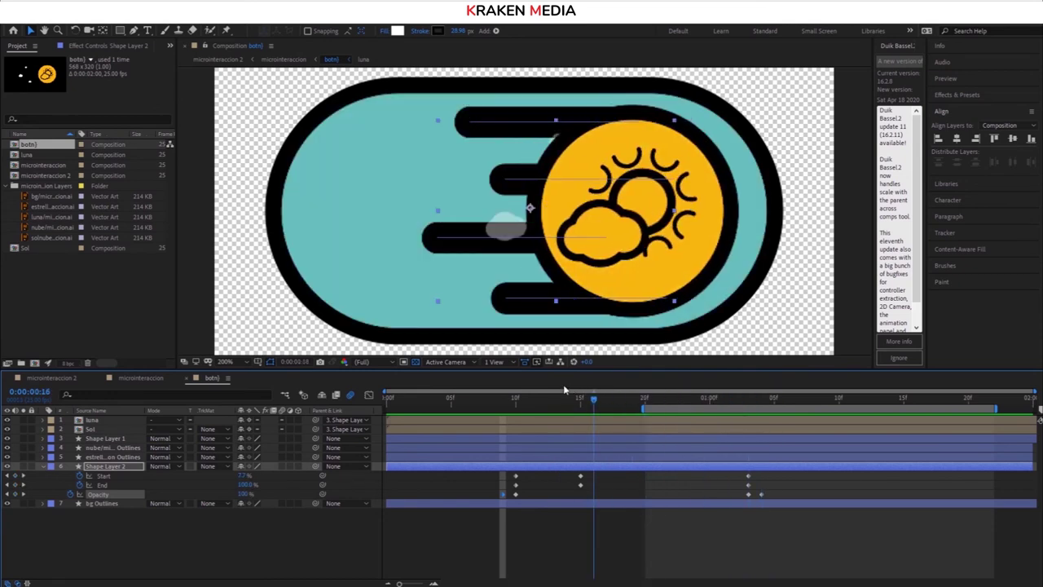
drag(558, 397, 1005, 409)
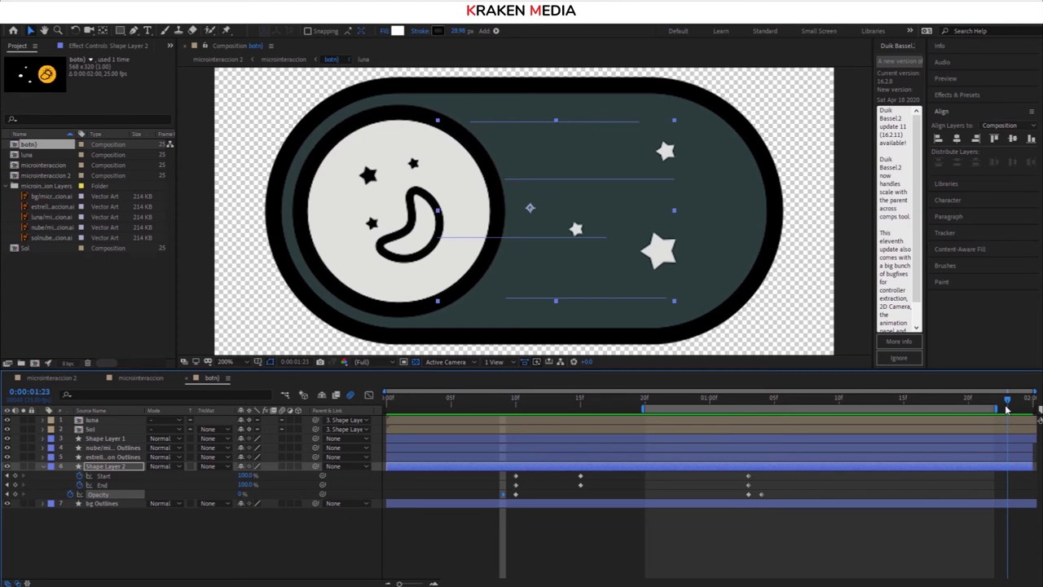
drag(1006, 403, 393, 416)
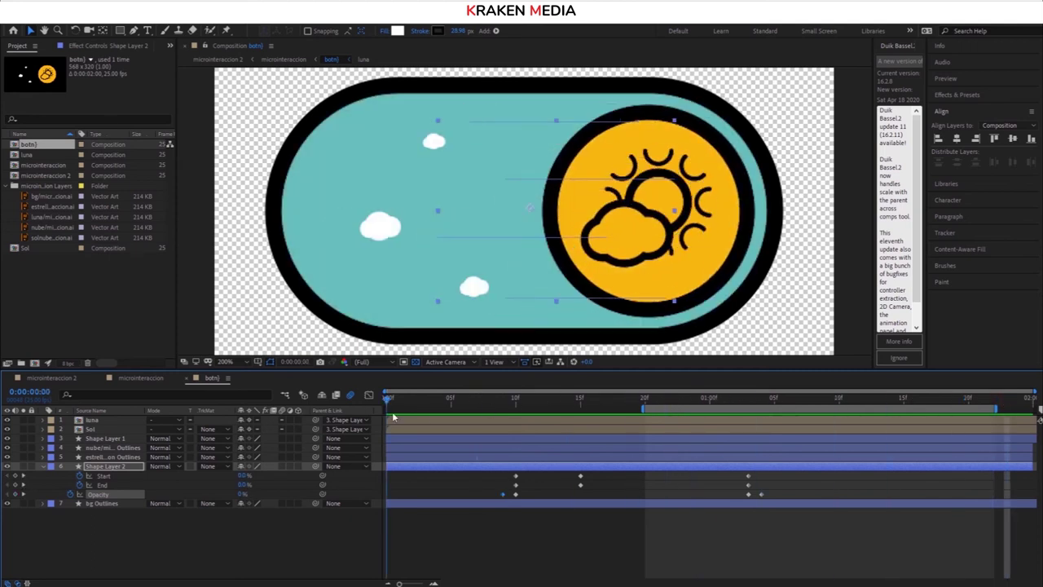
key(space)
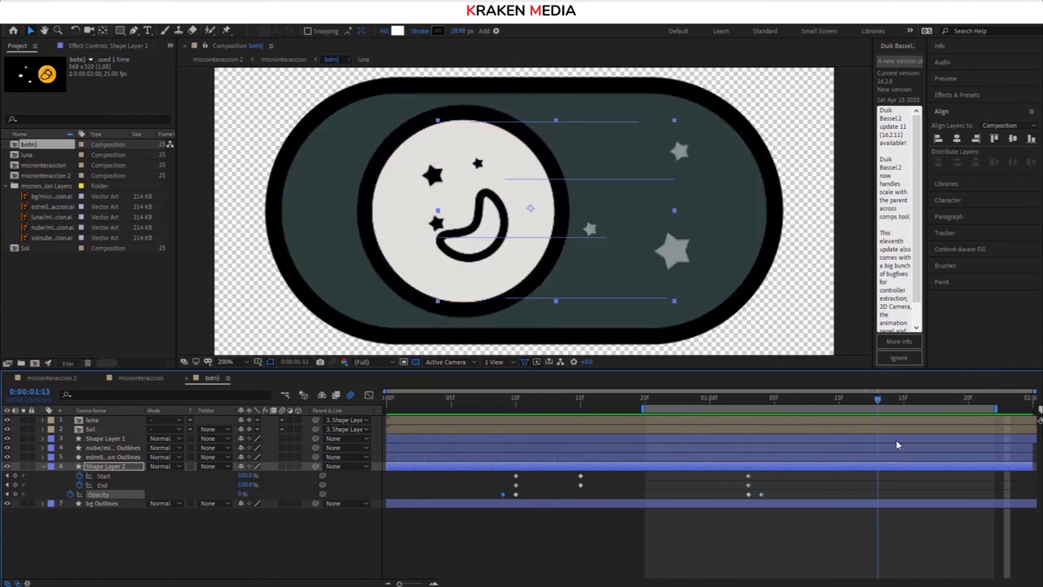
drag(1029, 424, 758, 447)
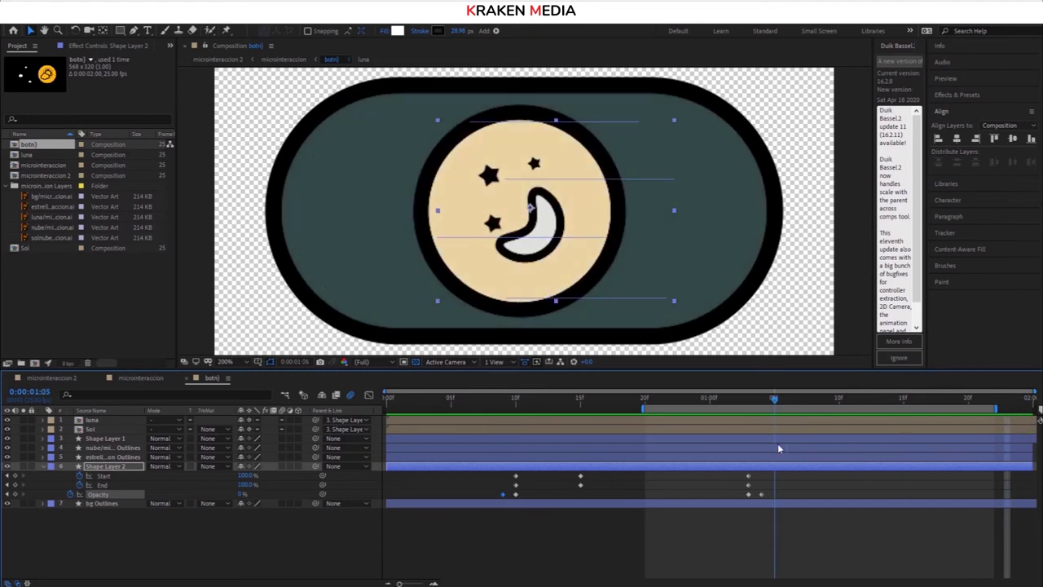
click(43, 467)
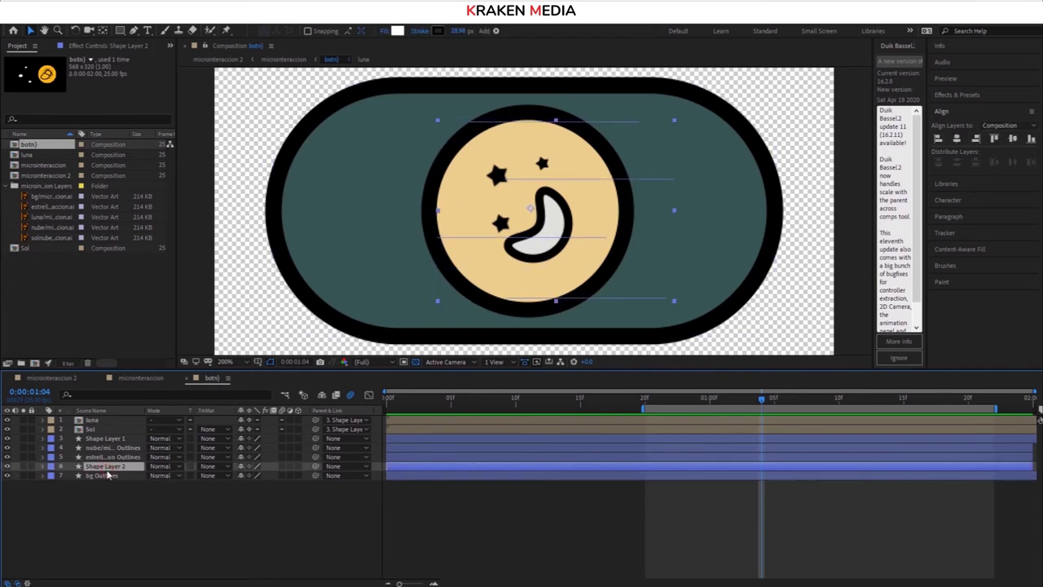
Duplicate the trail layer as Shape Layer 3 and show only its keyframed properties
key(ctrl+d)
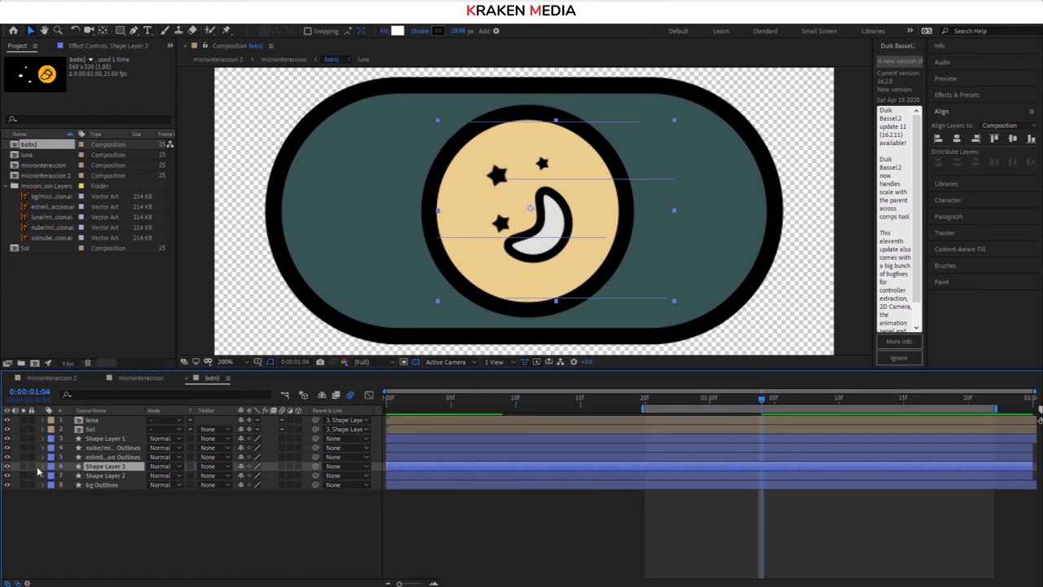
click(42, 467)
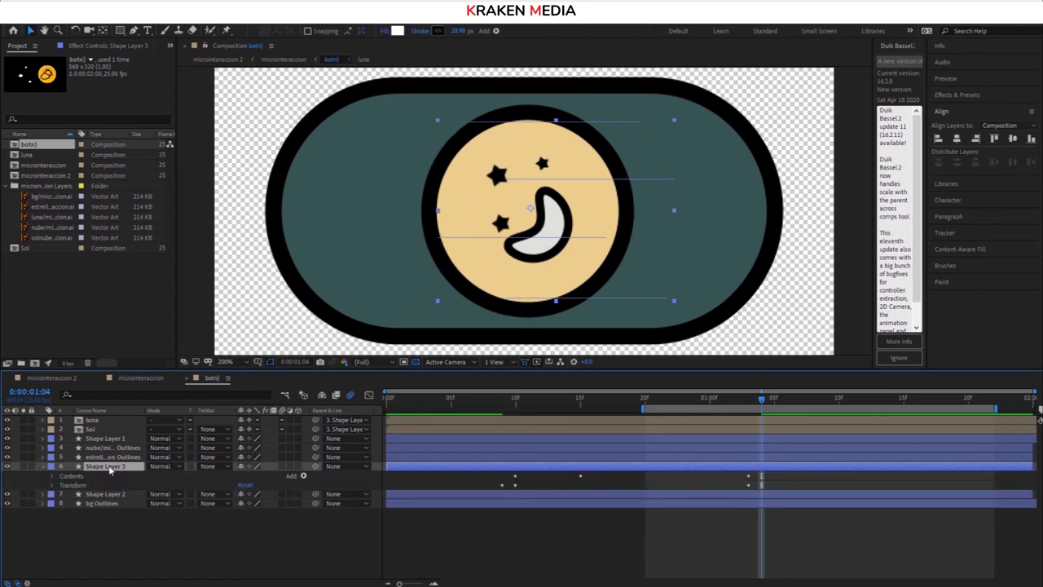
key(u)
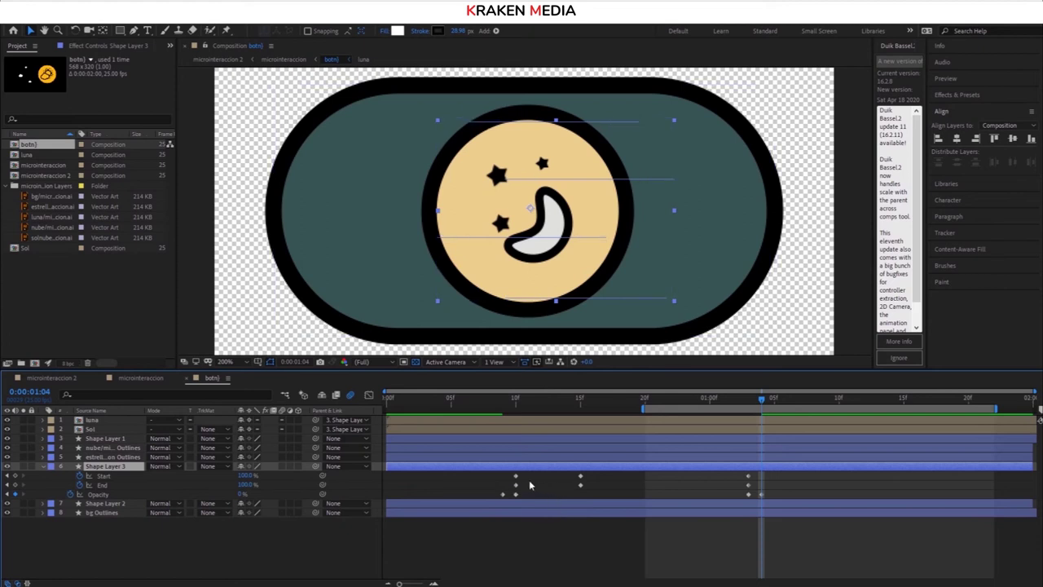
drag(501, 496, 532, 503)
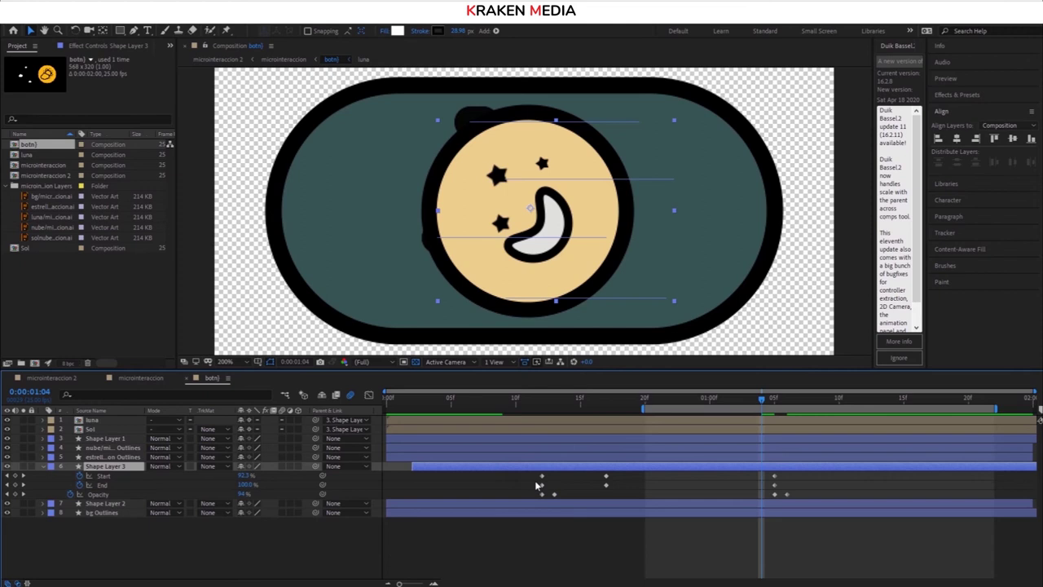
key(ctrl+z)
Move Shape Layer 3's Start and End keyframes later and delete its extra Opacity keyframe
mouse_move(507, 476)
mouse_down()
mouse_move(524, 495)
mouse_move(969, 493)
mouse_up()
click(581, 477)
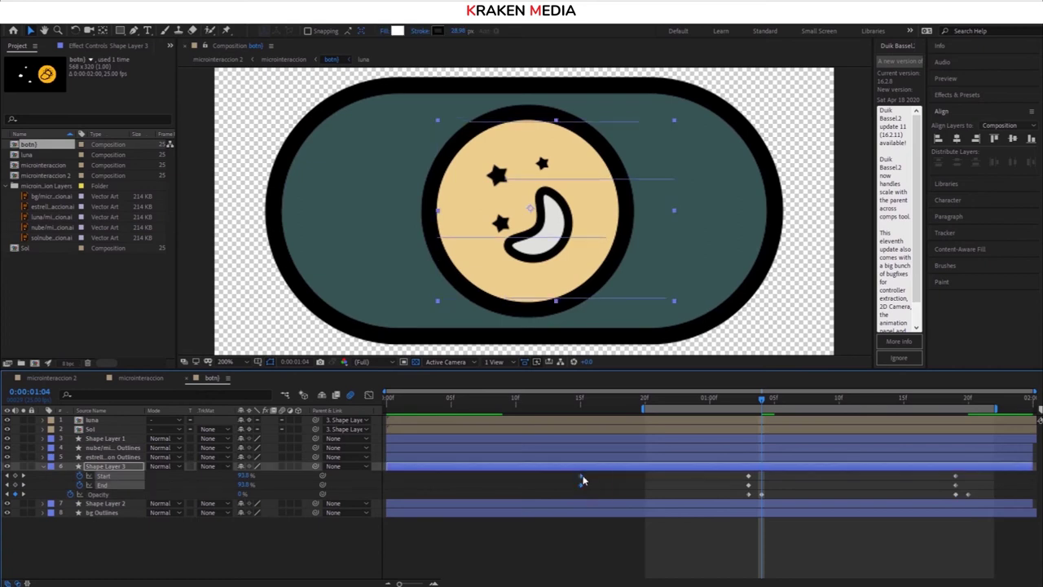
drag(581, 478, 852, 476)
click(761, 495)
key(Delete)
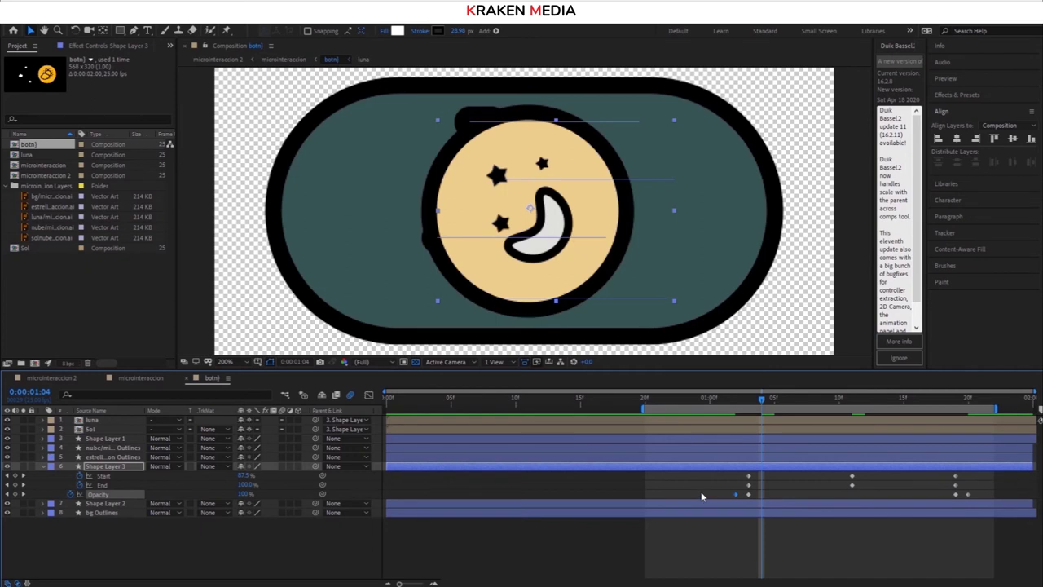
drag(754, 399, 994, 415)
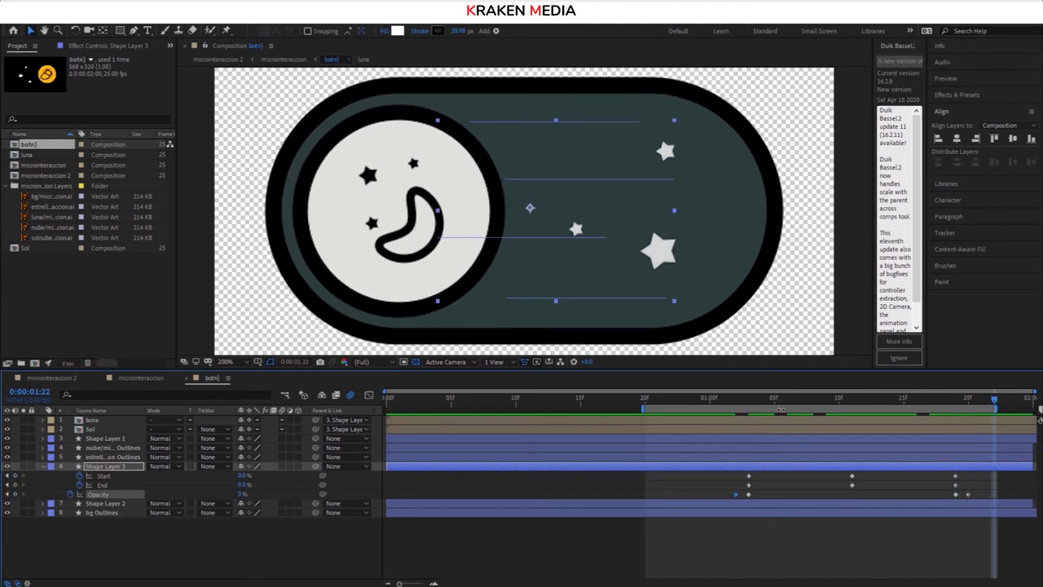
Shift the work area later and review Shape Layer 3's trail keyframes around 1:19
drag(780, 412, 813, 411)
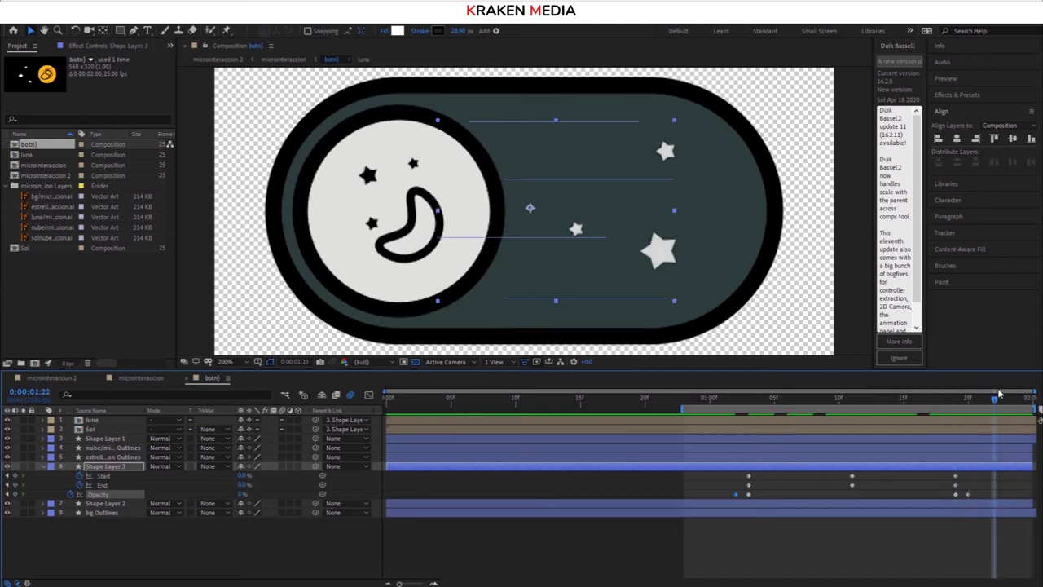
drag(970, 400, 950, 408)
click(958, 407)
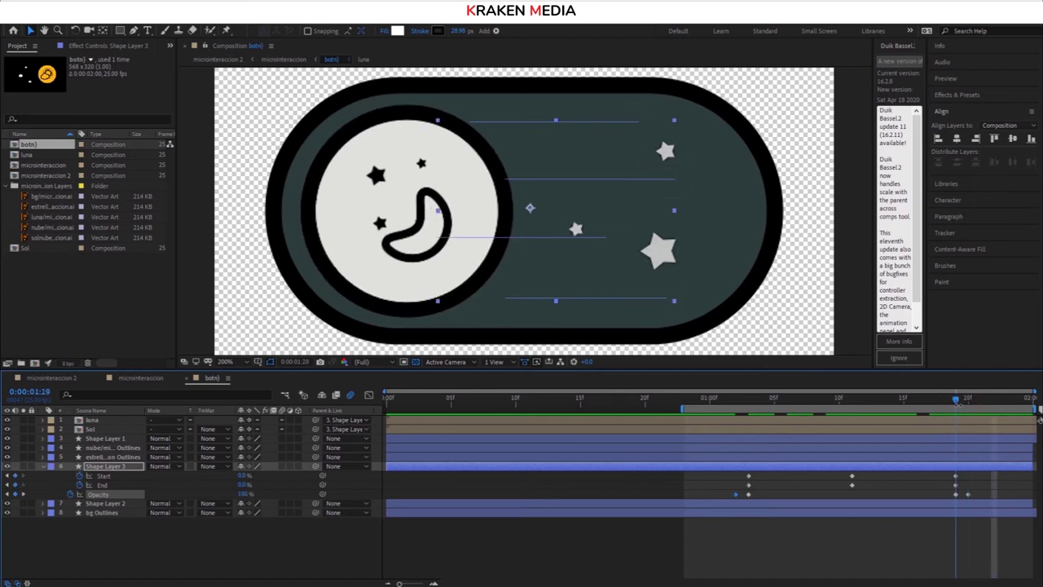
click(942, 484)
click(958, 405)
drag(943, 405, 749, 424)
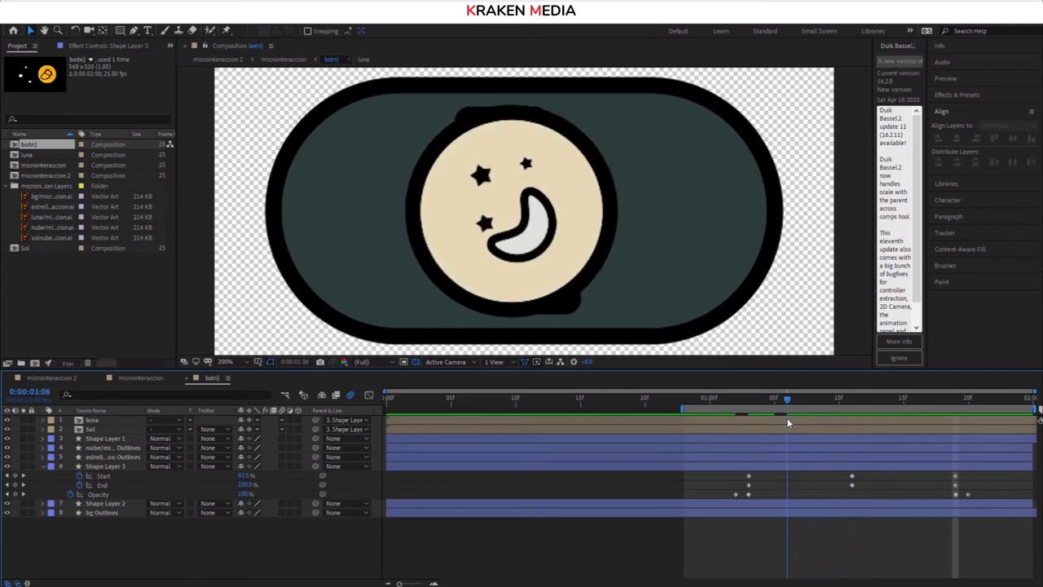
click(749, 476)
mouse_move(741, 480)
mouse_down()
mouse_move(811, 494)
mouse_move(759, 484)
mouse_up()
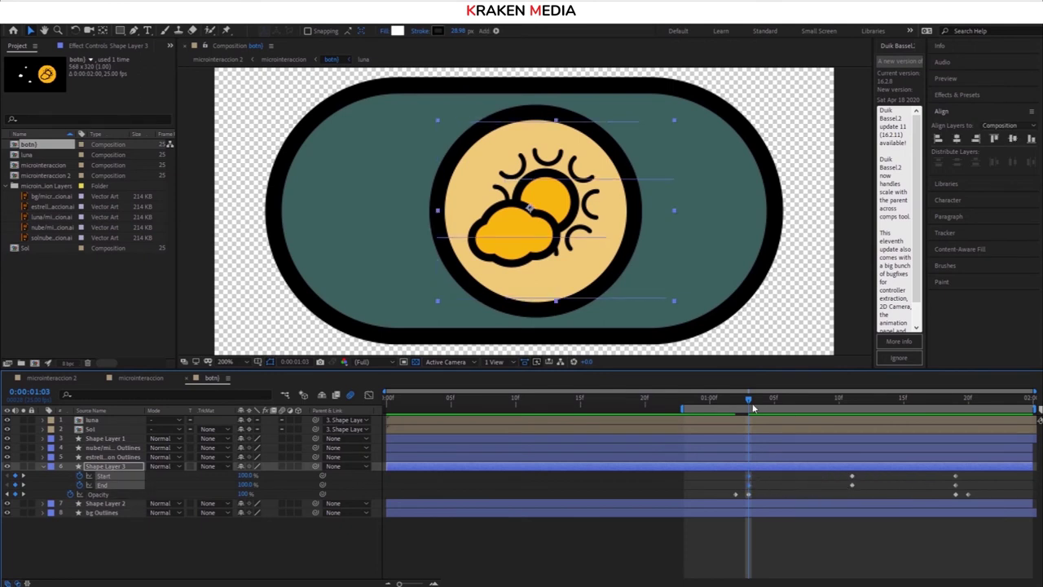
drag(754, 404, 1033, 418)
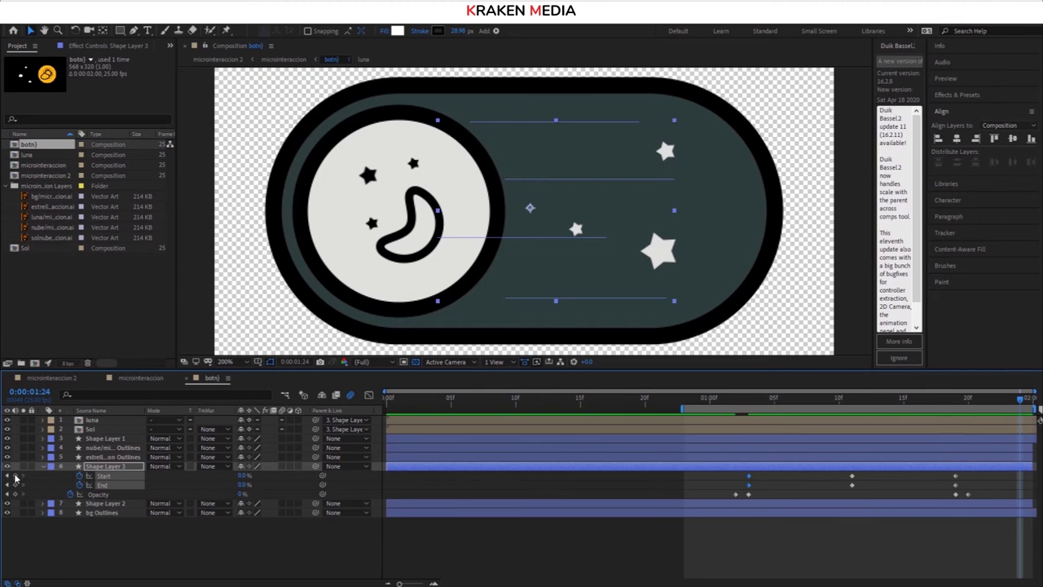
Clear Shape Layer 3's old Start/End keyframes and expand Contents down to Trim Paths 1
click(71, 495)
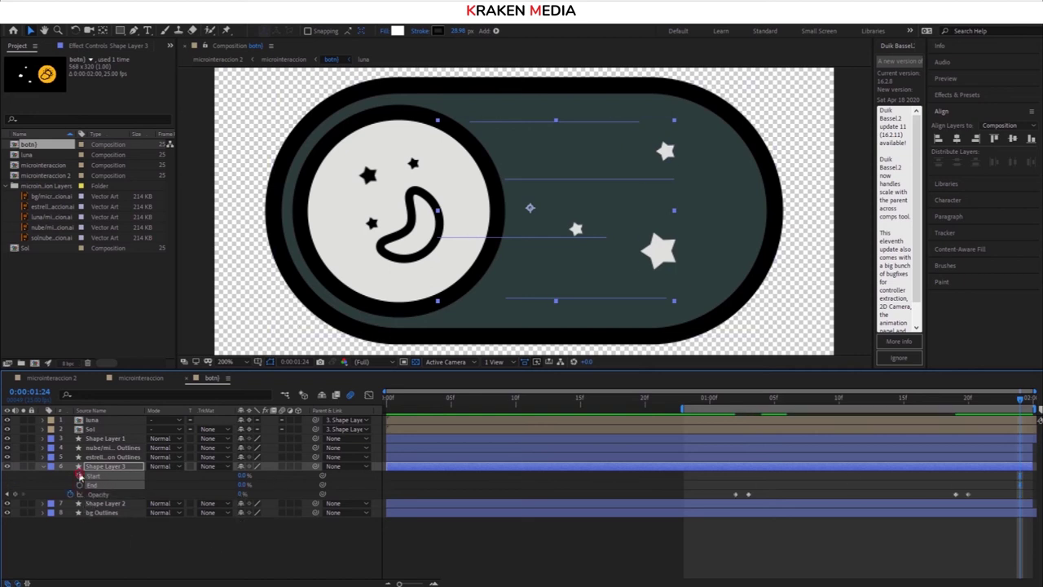
click(71, 476)
click(56, 528)
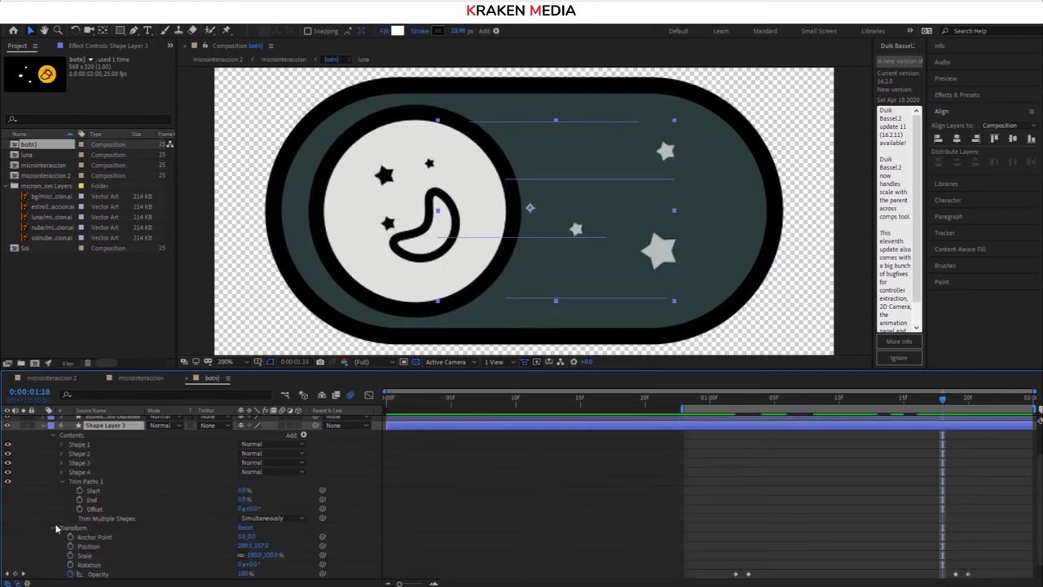
key(Page_Down)
click(80, 473)
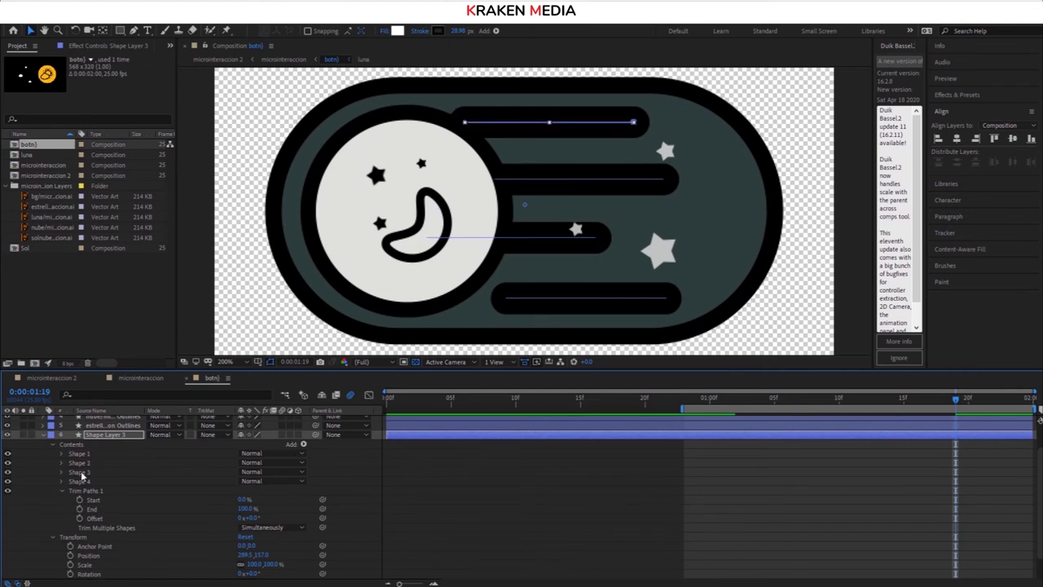
click(80, 481)
click(79, 462)
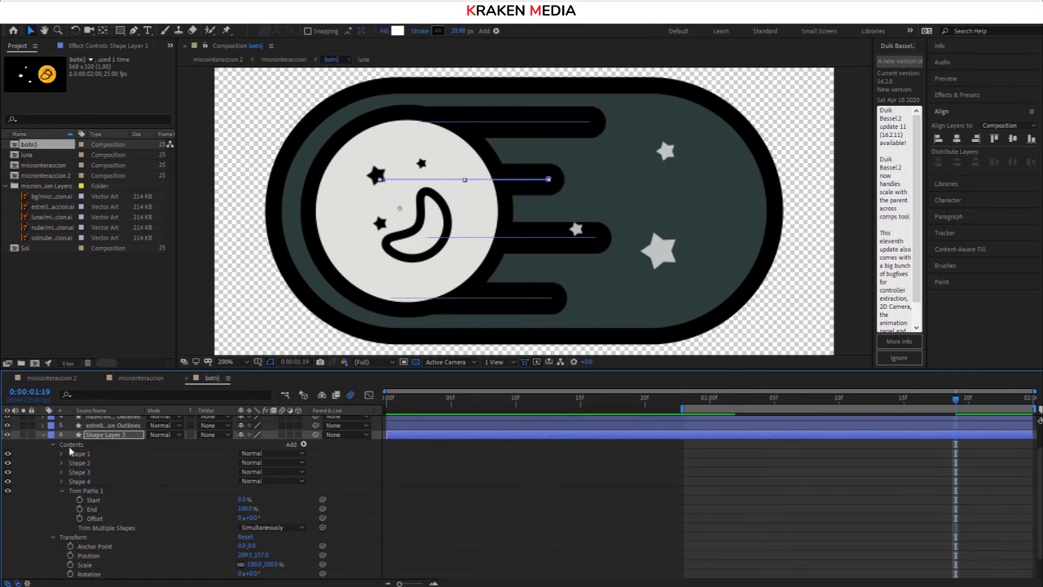
click(70, 493)
scroll(67, 496, down, 1)
key(space)
key(space)
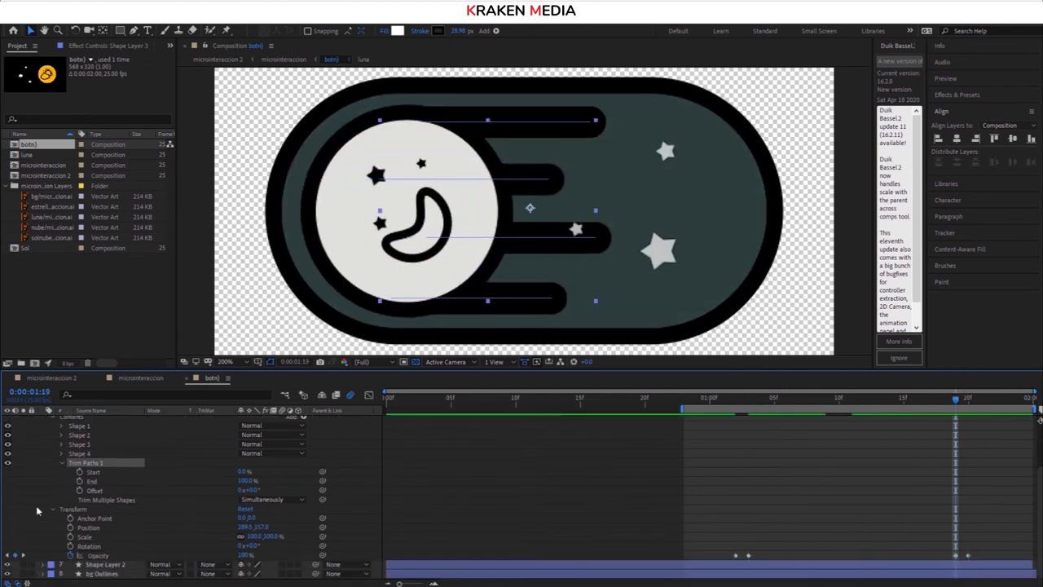
Keyframe trim Start at 100% and End, then lower Start near 1:16 so the trails reappear
click(79, 472)
click(79, 481)
drag(245, 471, 293, 472)
mouse_move(955, 399)
mouse_down()
mouse_move(910, 412)
mouse_move(865, 407)
mouse_up()
drag(244, 472, 220, 472)
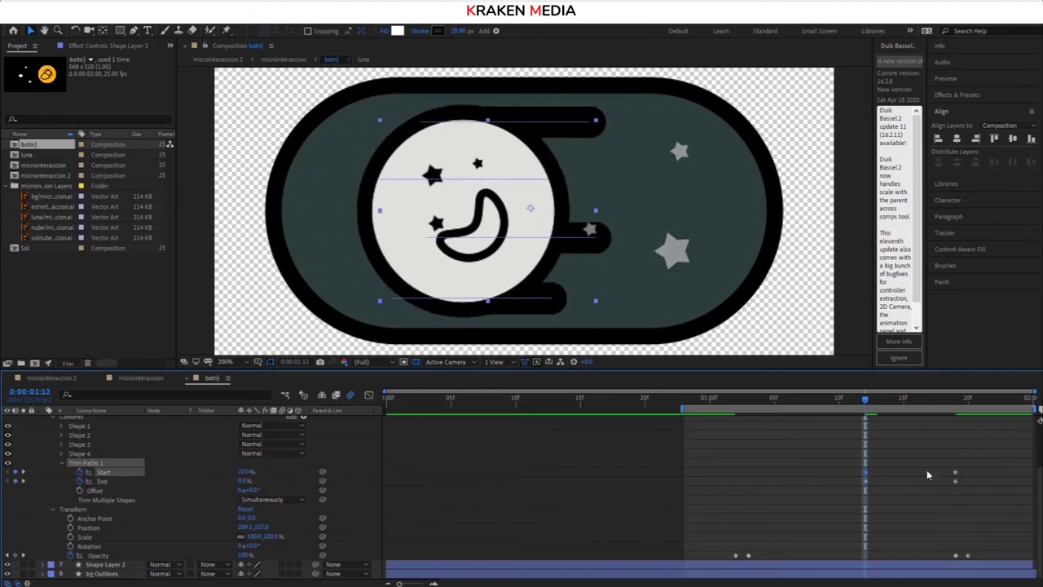
key(j)
drag(932, 408, 942, 419)
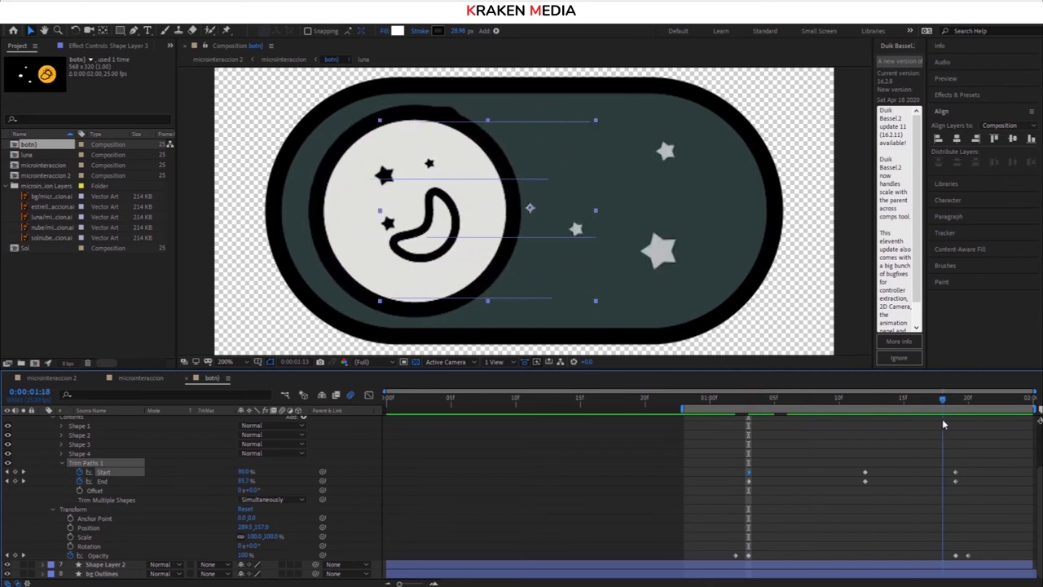
Move the new trim keyframes later and play back to check the trail timing
drag(865, 477, 903, 477)
mouse_move(919, 401)
mouse_down()
mouse_move(929, 407)
mouse_move(796, 452)
mouse_up()
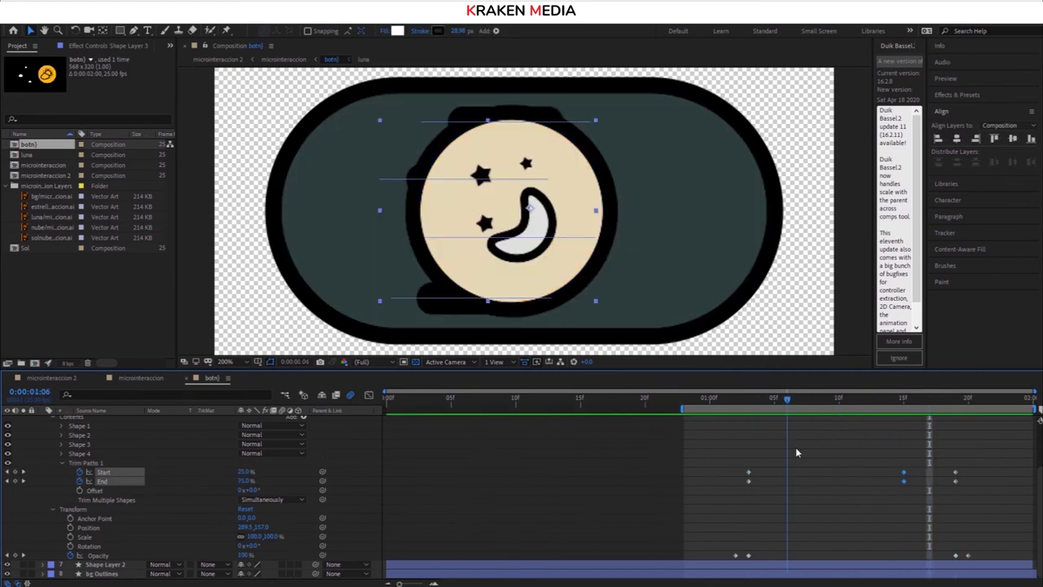
key(space)
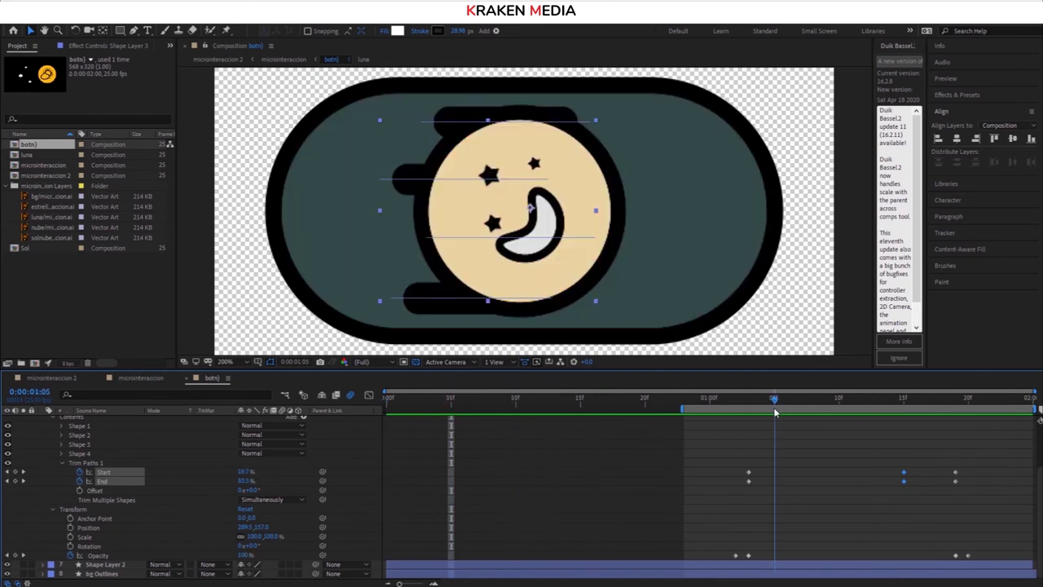
drag(774, 400, 786, 399)
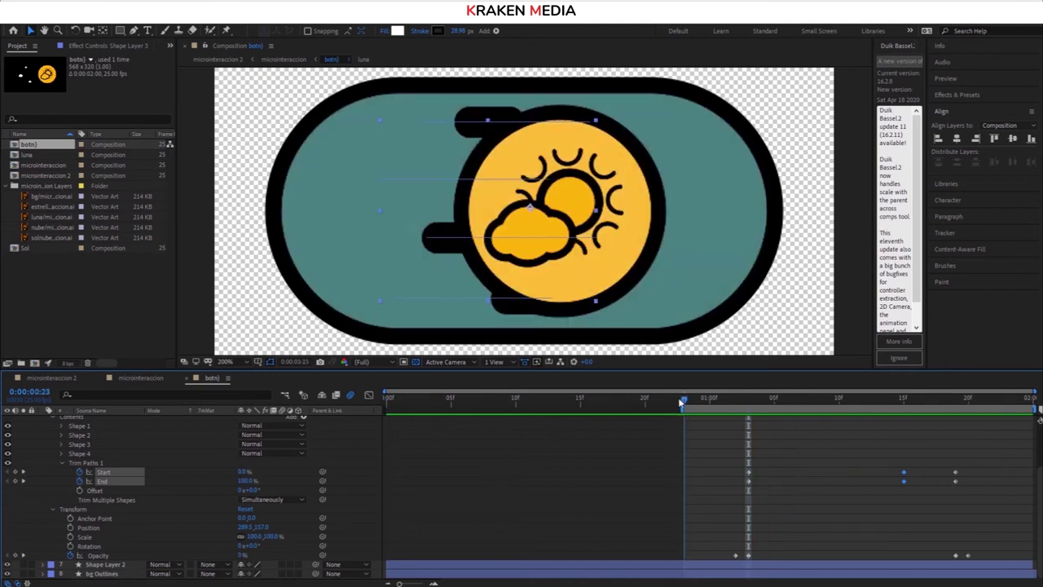
Lower Shape Layer 3's End to 50% and push the keyframes near 1:19 two frames later
click(95, 475)
key(u)
drag(245, 484, 223, 489)
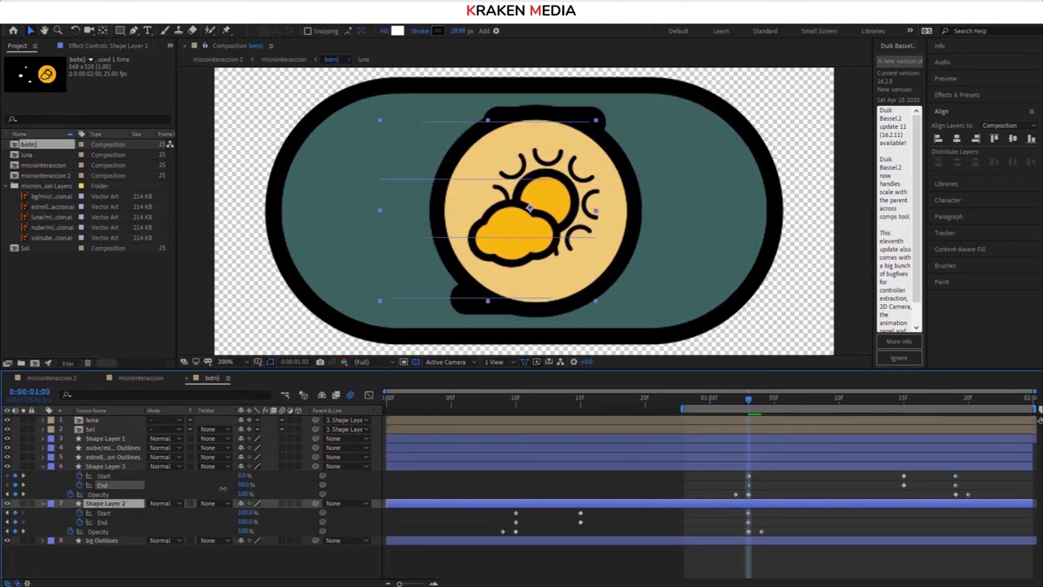
click(196, 489)
key(space)
key(space)
click(903, 475)
key(space)
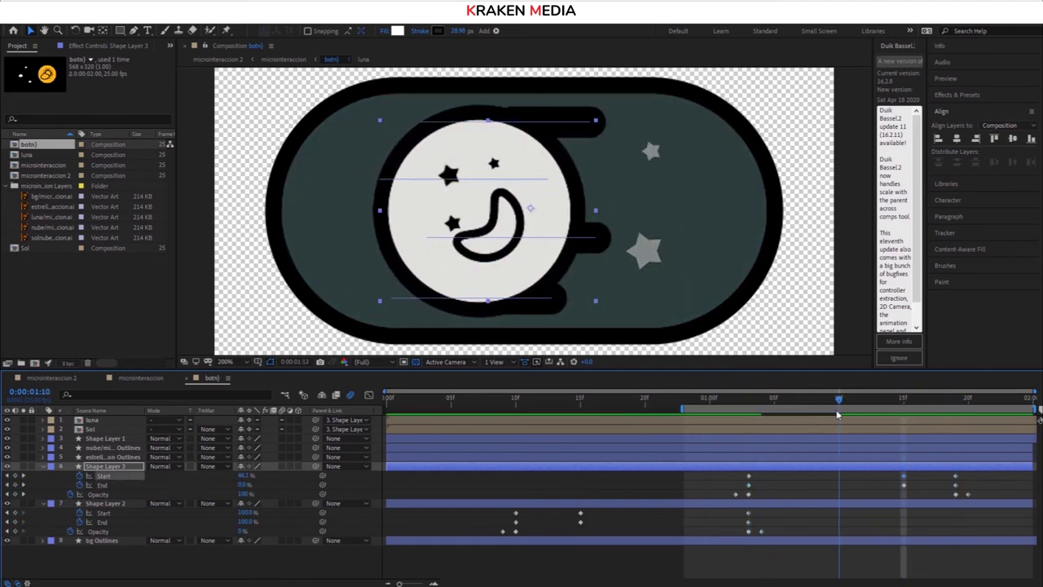
mouse_move(942, 481)
mouse_down()
mouse_move(966, 497)
mouse_move(981, 487)
mouse_up()
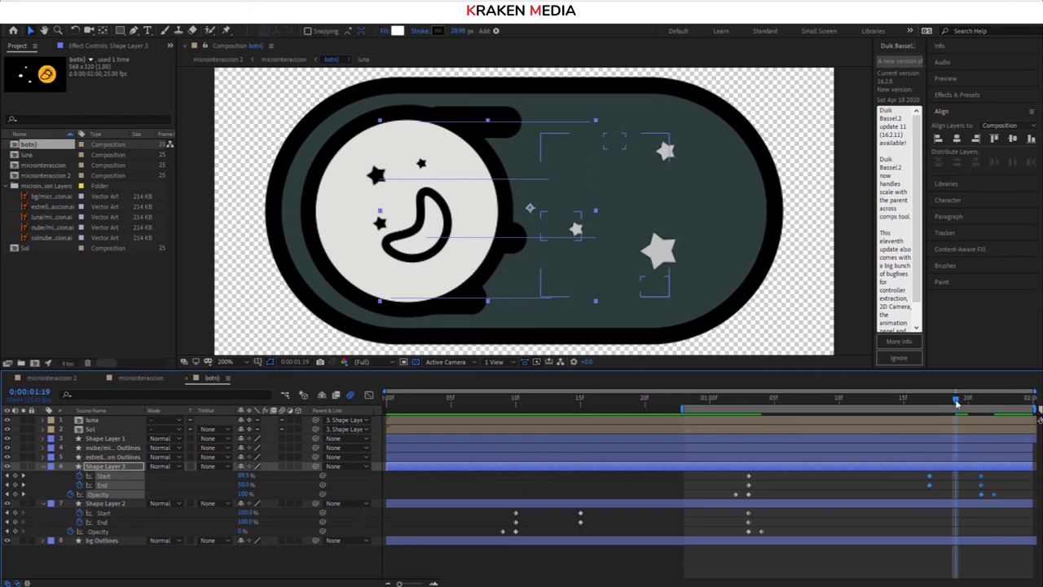
click(876, 504)
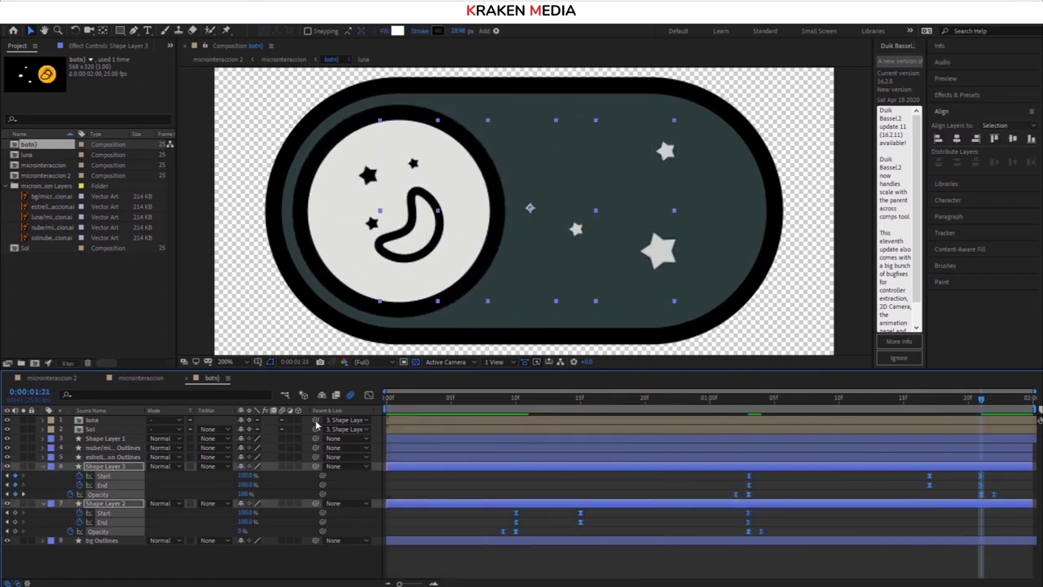
key(space)
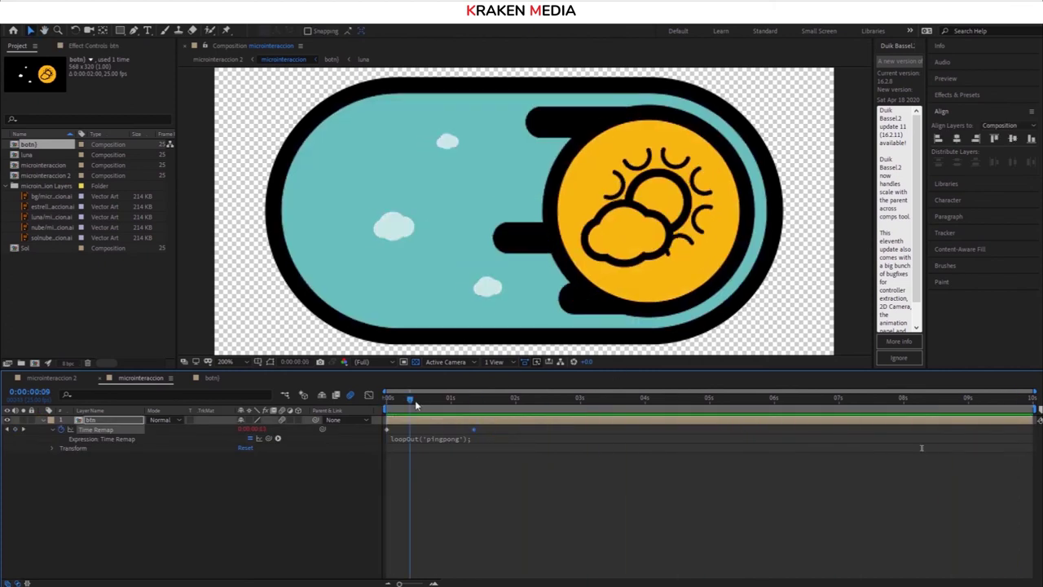
Scrub to 3:11 to check the loop, then rewind to the opening sun frame
mouse_move(657, 410)
mouse_down()
mouse_move(609, 445)
mouse_move(699, 447)
mouse_up()
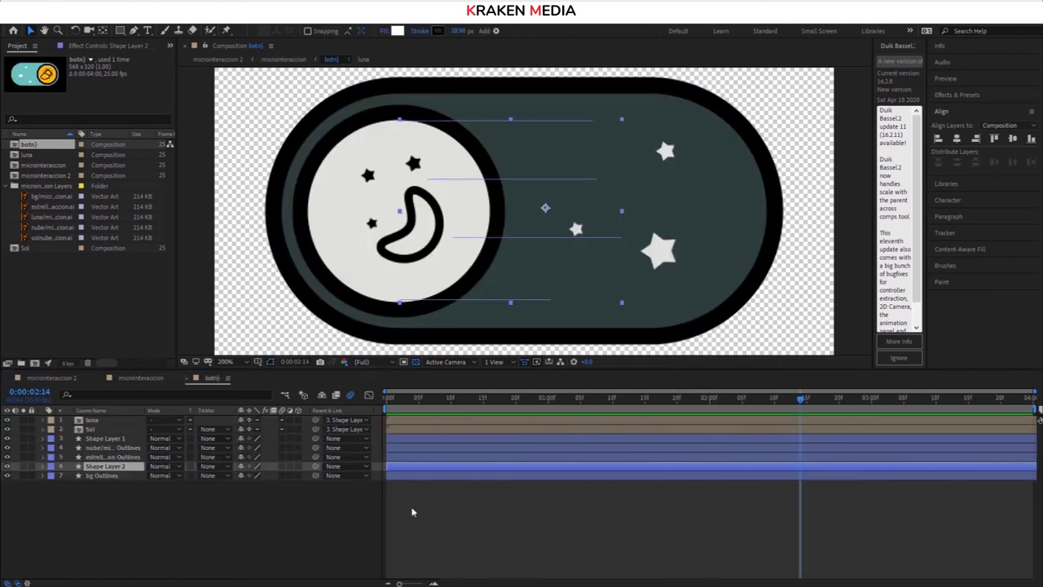
key(Home)
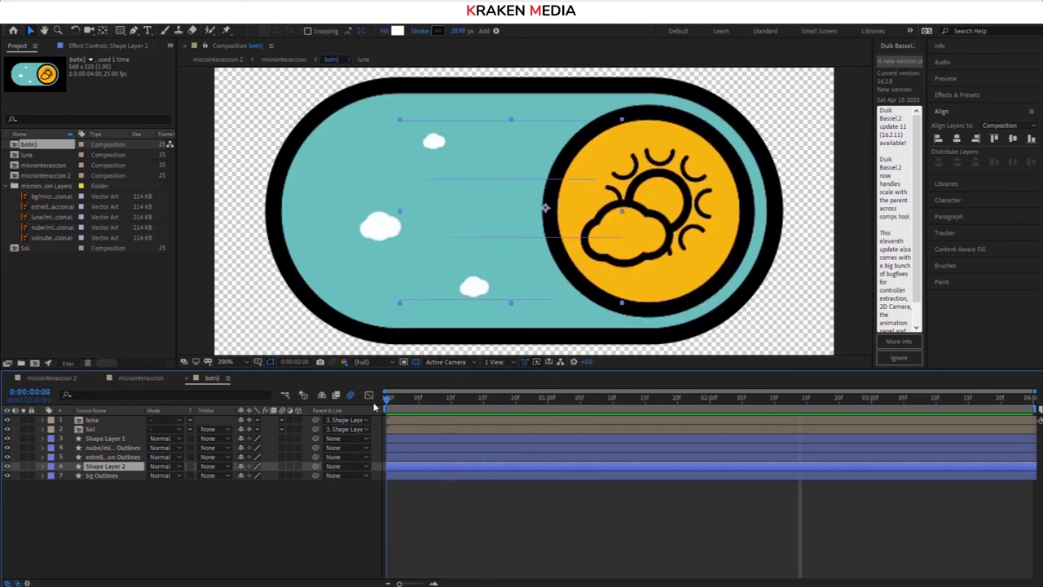
click(460, 504)
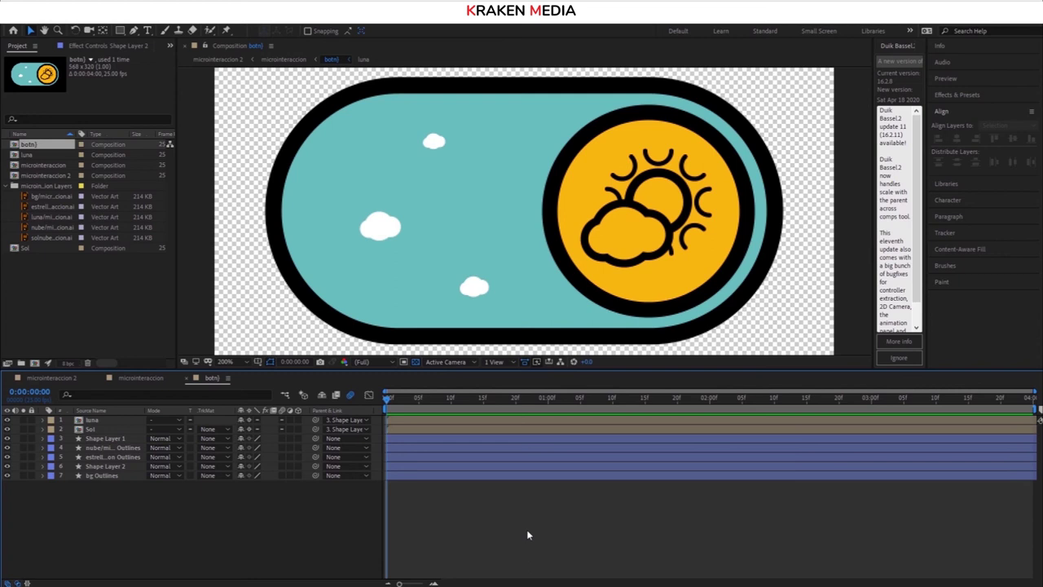
click(481, 429)
drag(390, 399, 701, 404)
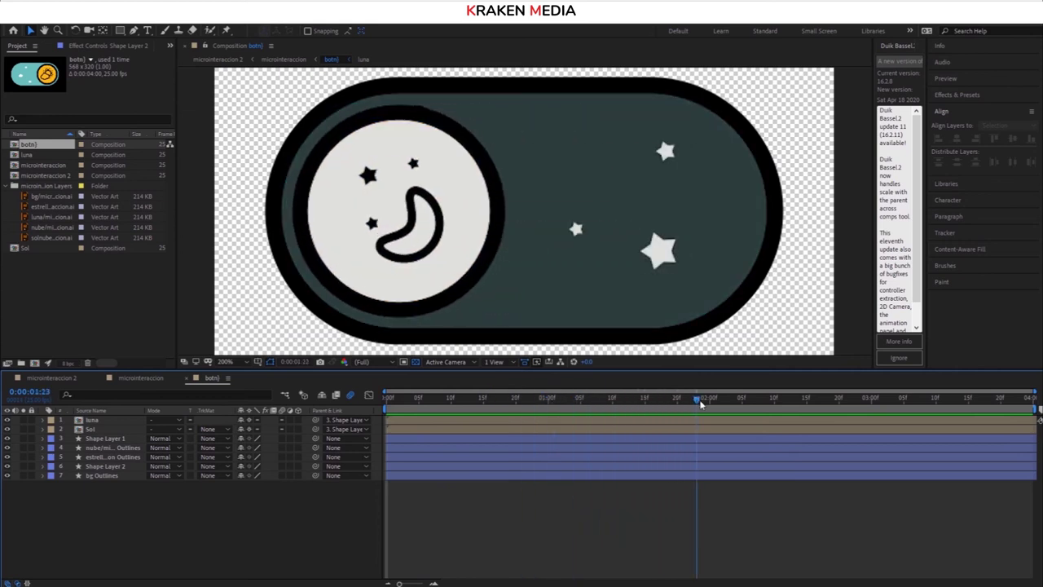
drag(388, 399, 693, 384)
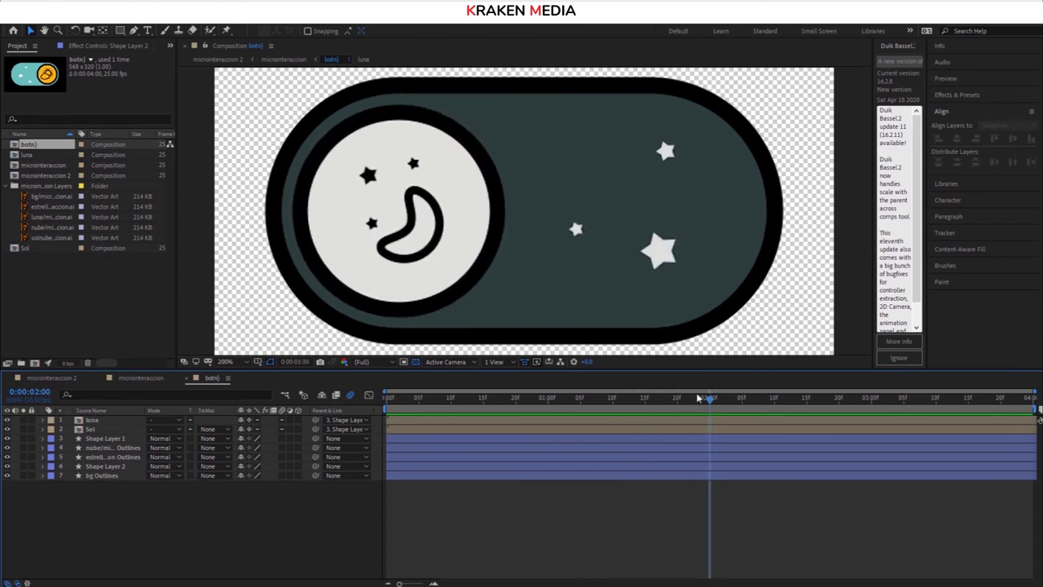
click(673, 174)
mouse_move(666, 403)
mouse_down()
mouse_move(446, 398)
mouse_move(690, 403)
mouse_up()
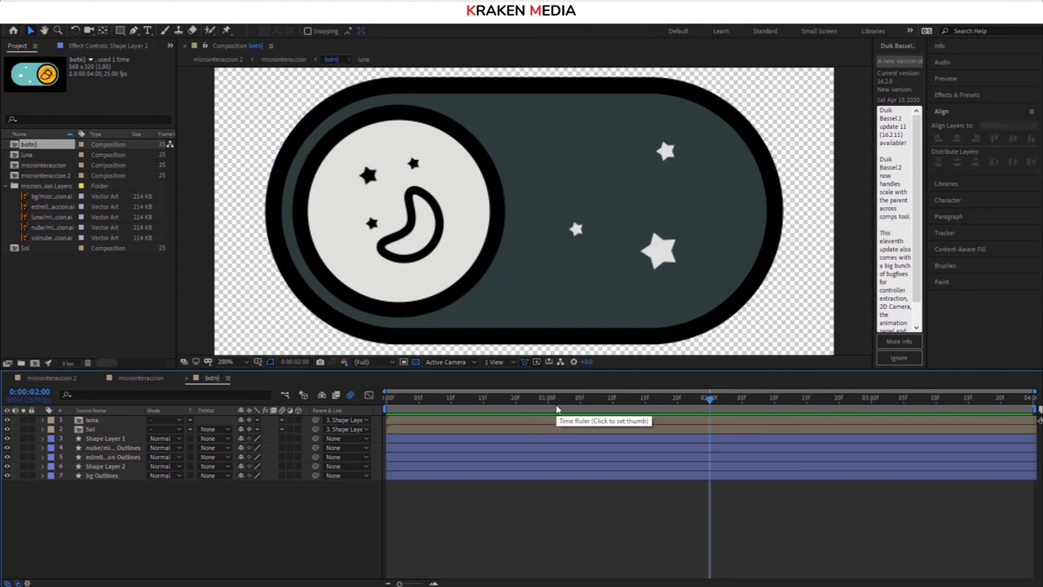
drag(709, 399, 1028, 394)
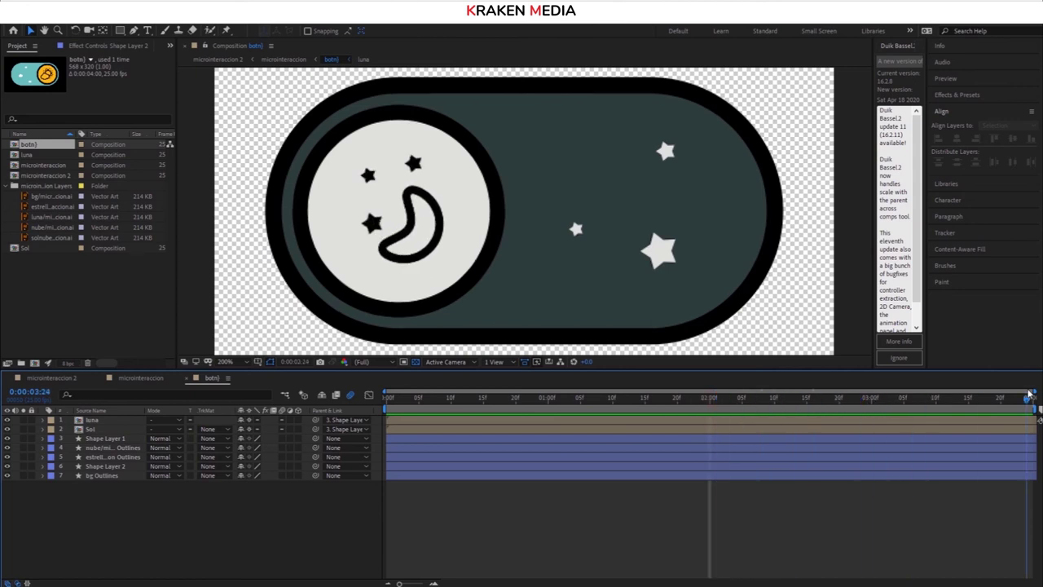
drag(1015, 399, 696, 399)
click(688, 250)
click(687, 384)
drag(698, 401, 478, 405)
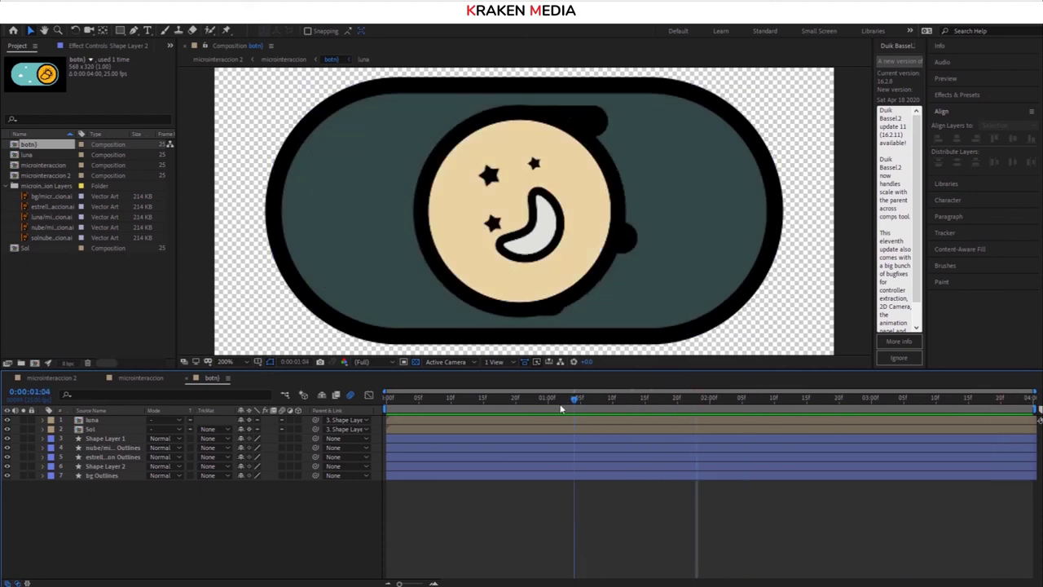
drag(416, 413, 309, 407)
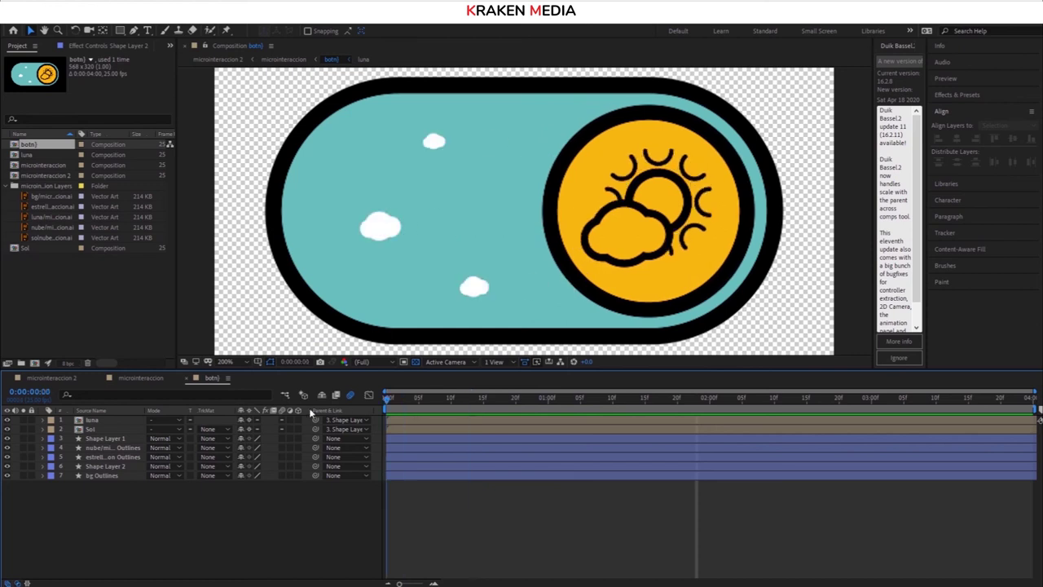
key(space)
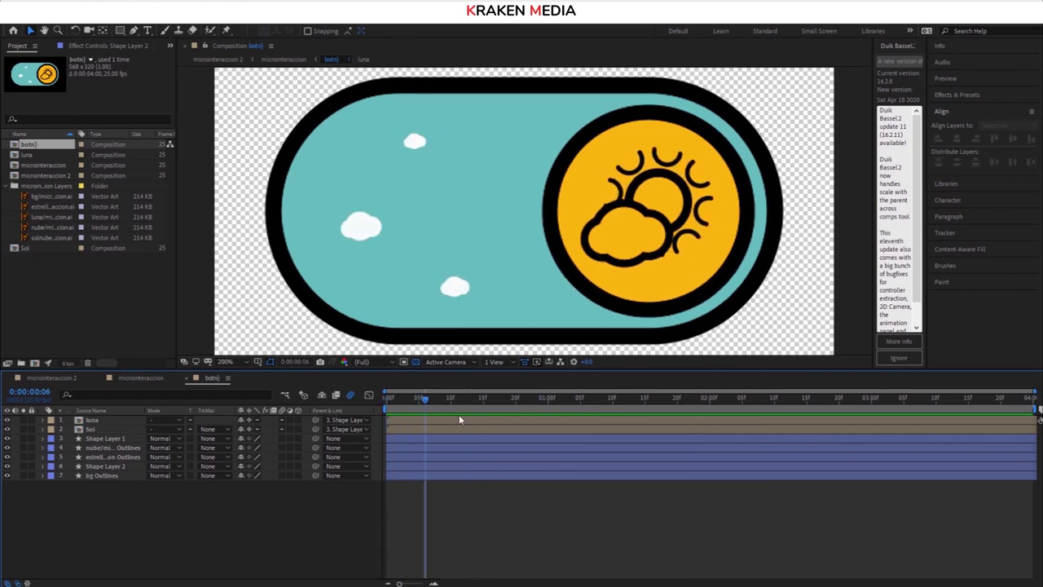
drag(444, 397, 713, 423)
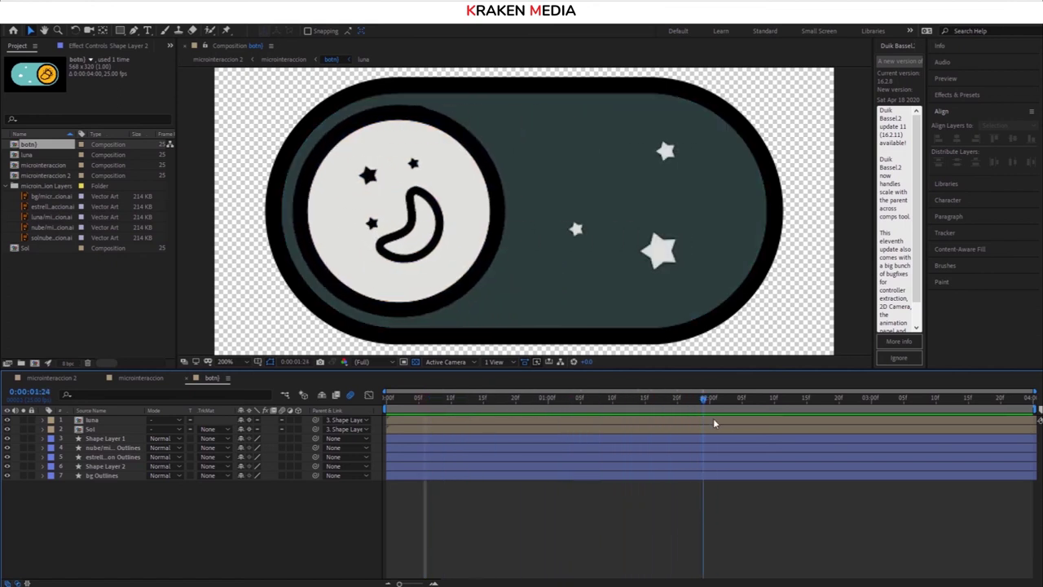
mouse_move(815, 427)
mouse_down()
mouse_move(938, 437)
mouse_move(483, 457)
mouse_move(569, 460)
mouse_up()
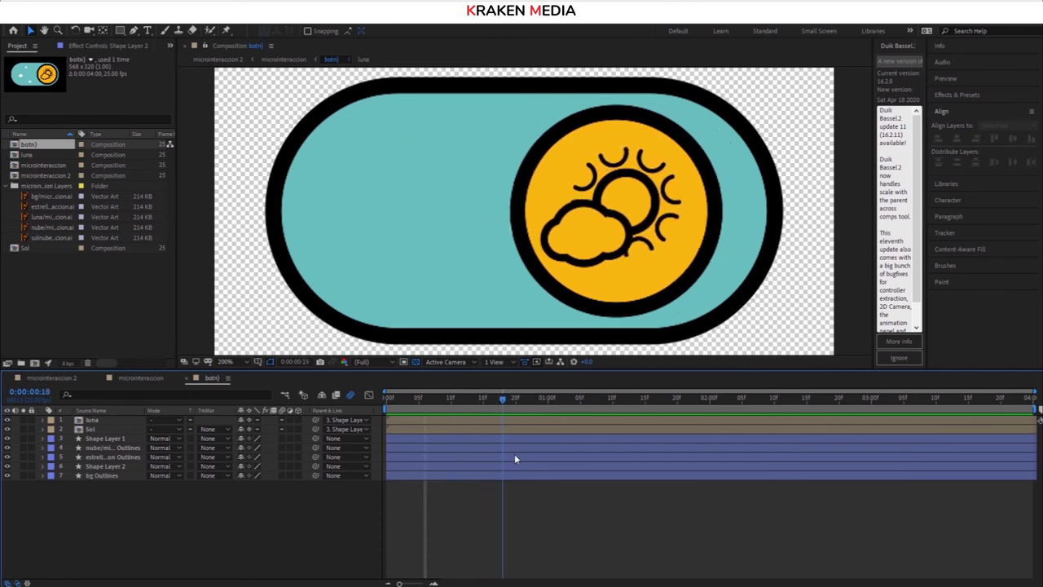
key(space)
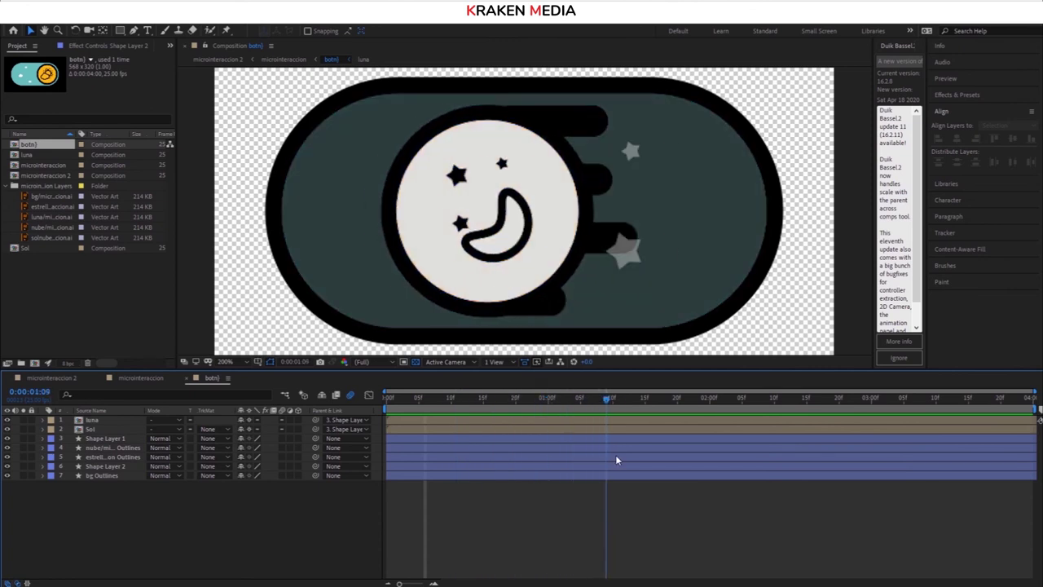
mouse_move(528, 455)
mouse_down()
mouse_move(711, 467)
mouse_move(678, 474)
mouse_move(716, 480)
mouse_up()
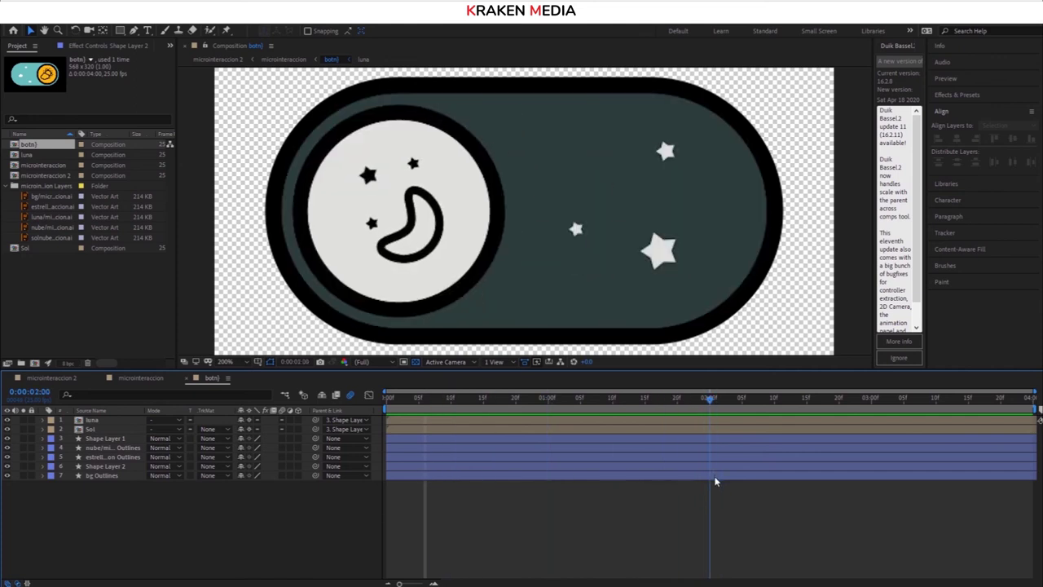
Duplicate Shape Layer 2's trail streaks and shift the copy's trim keyframes later, previewing the result
click(106, 465)
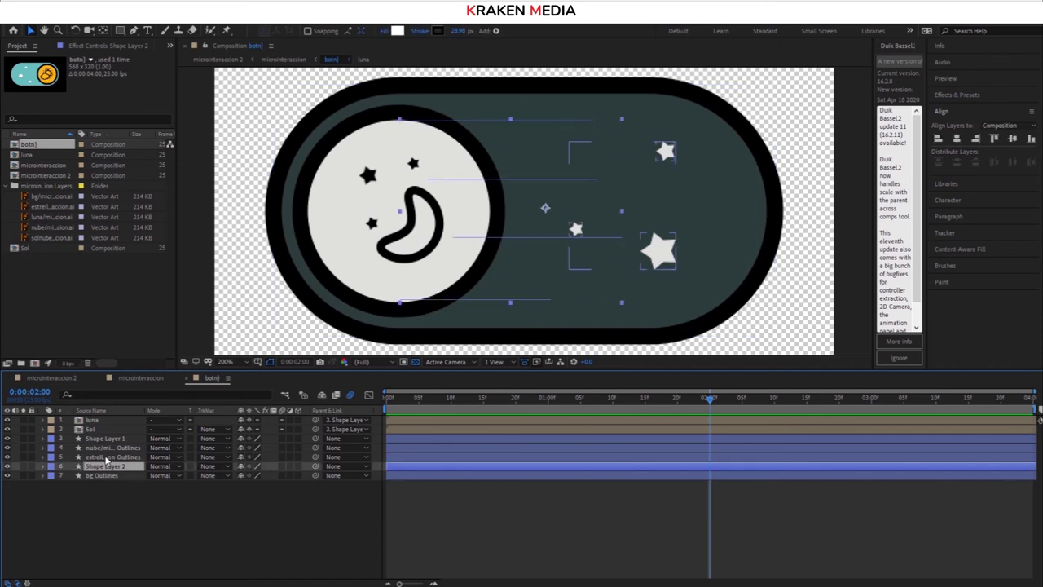
key(u)
key(ctrl+d)
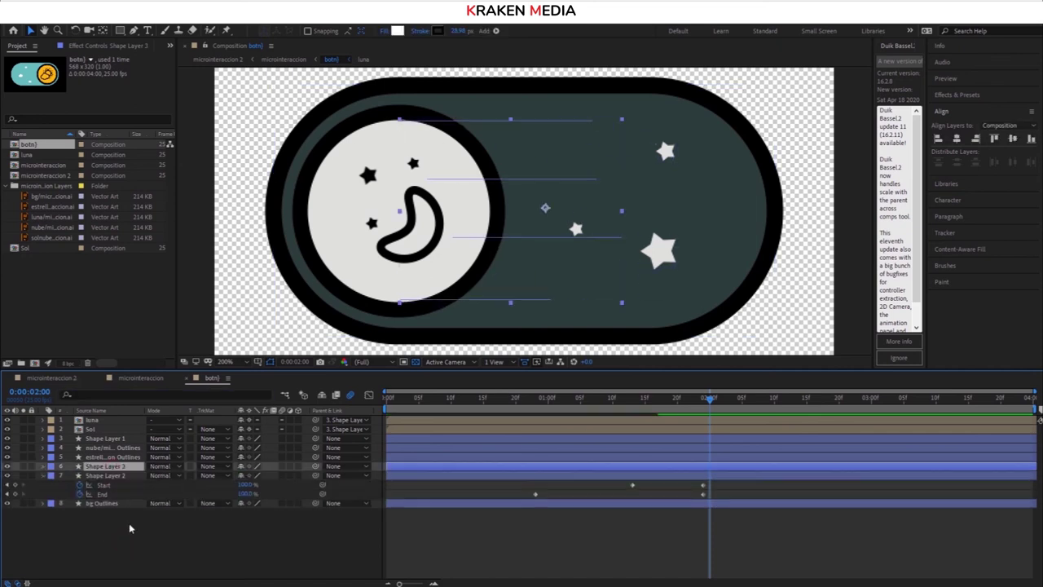
click(126, 466)
drag(632, 476, 704, 475)
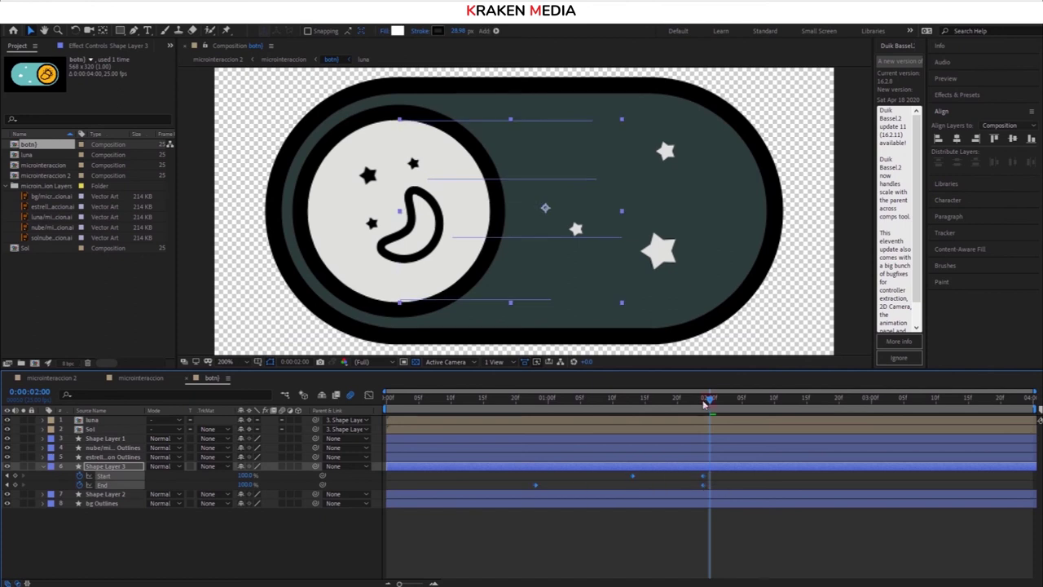
key(space)
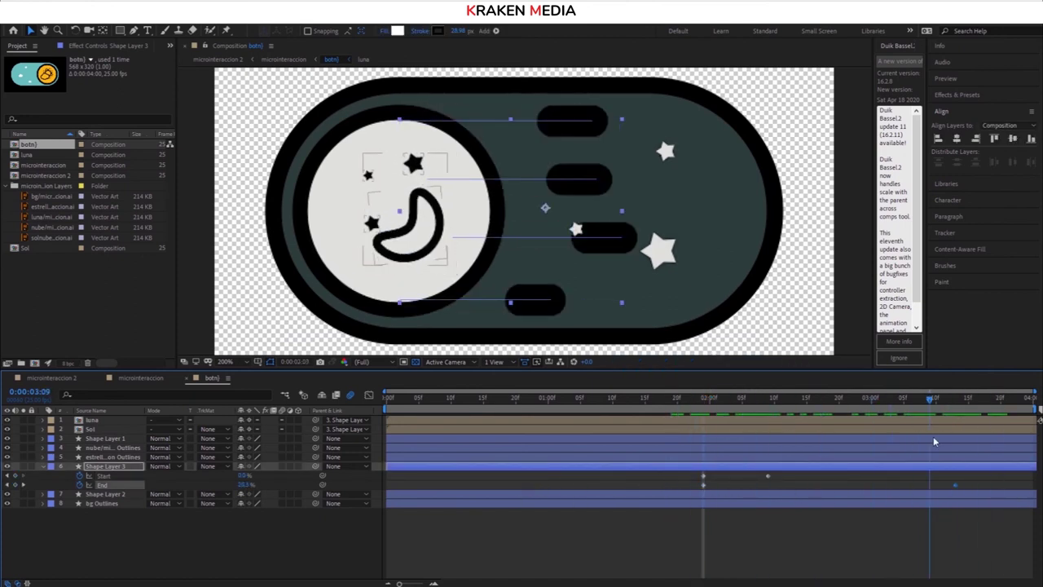
key(space)
key(space)
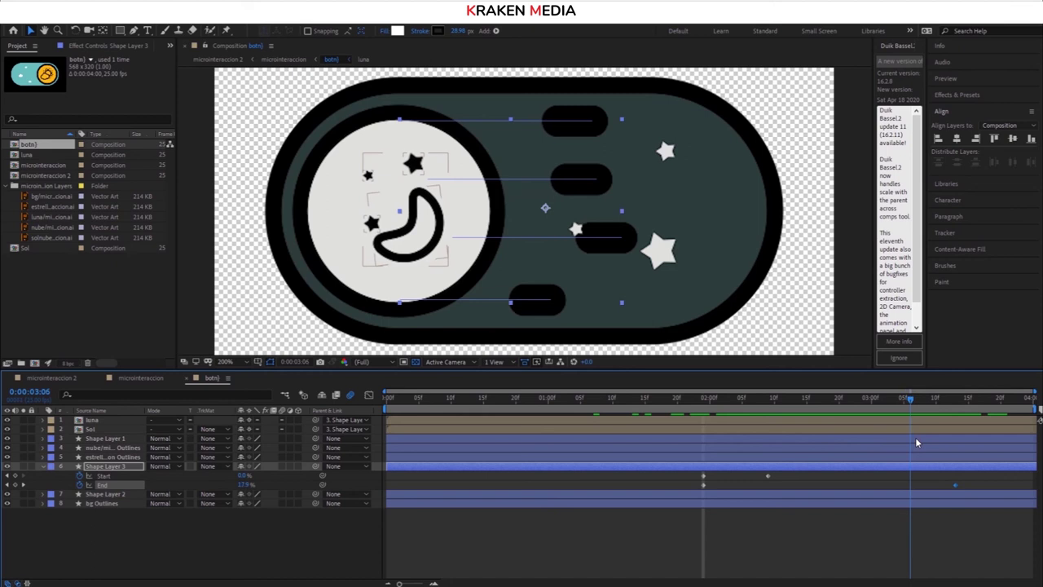
key(space)
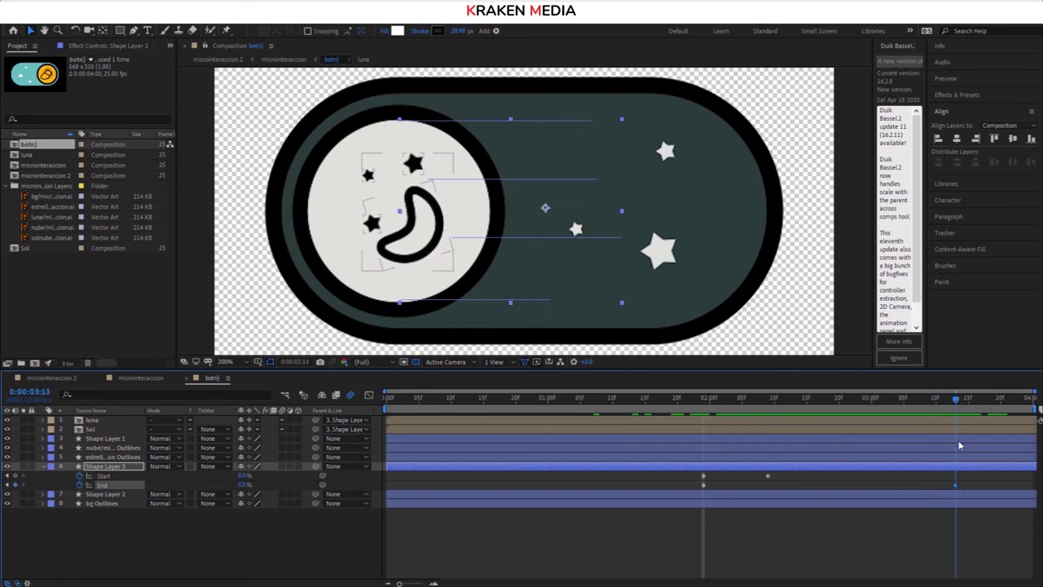
key(Page_Up)
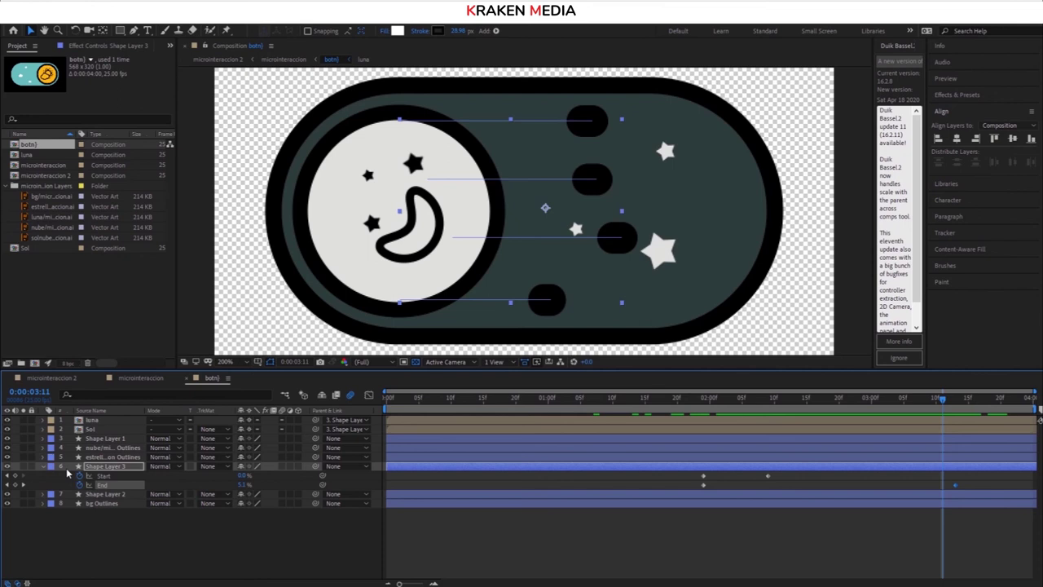
Select the luna layer and expand the luna and Sol layer properties
click(464, 419)
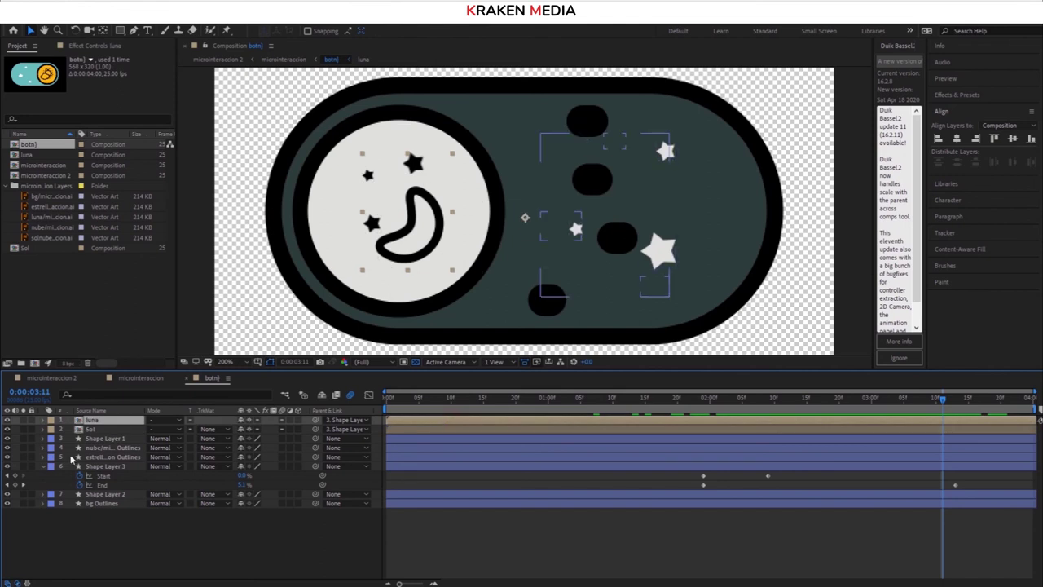
click(43, 420)
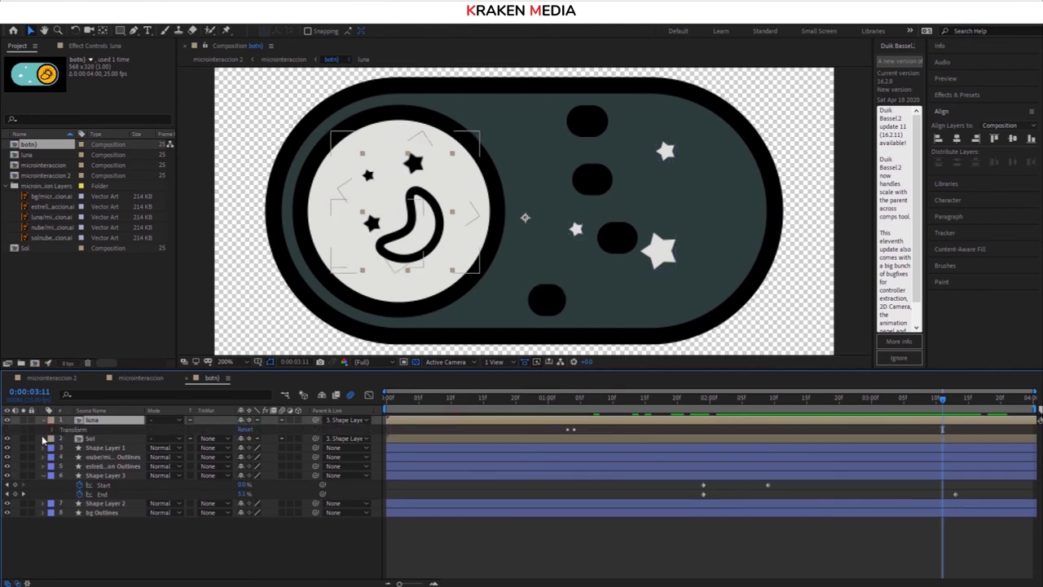
click(43, 439)
Copy the knob's yellow Color keyframe and paste it around 02:14 so the knob turns yellow again
drag(578, 401, 574, 398)
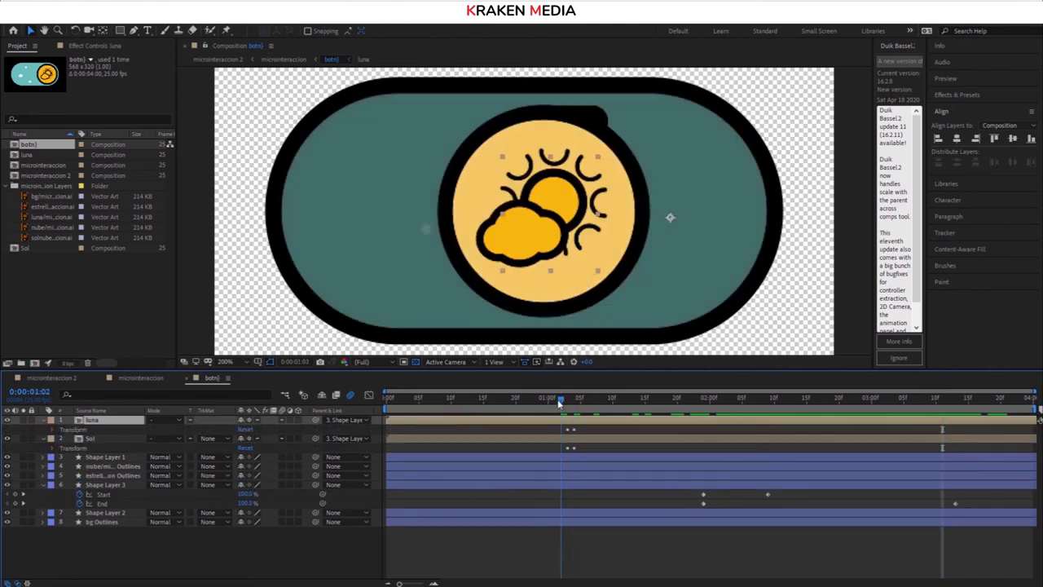
shift+click(92, 438)
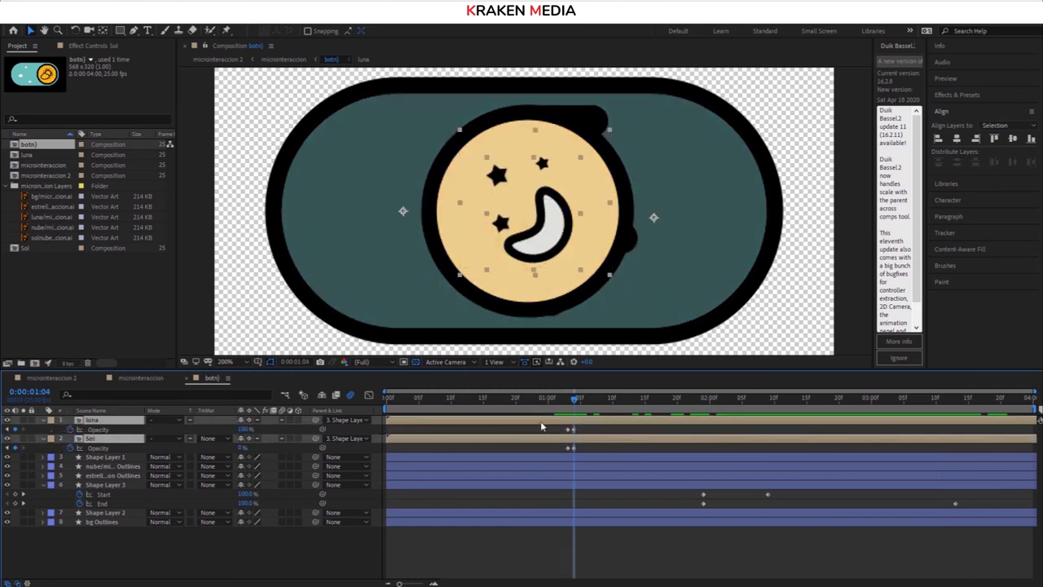
click(105, 457)
key(u)
click(732, 403)
drag(732, 409, 799, 409)
key(ctrl+c)
key(ctrl+b)
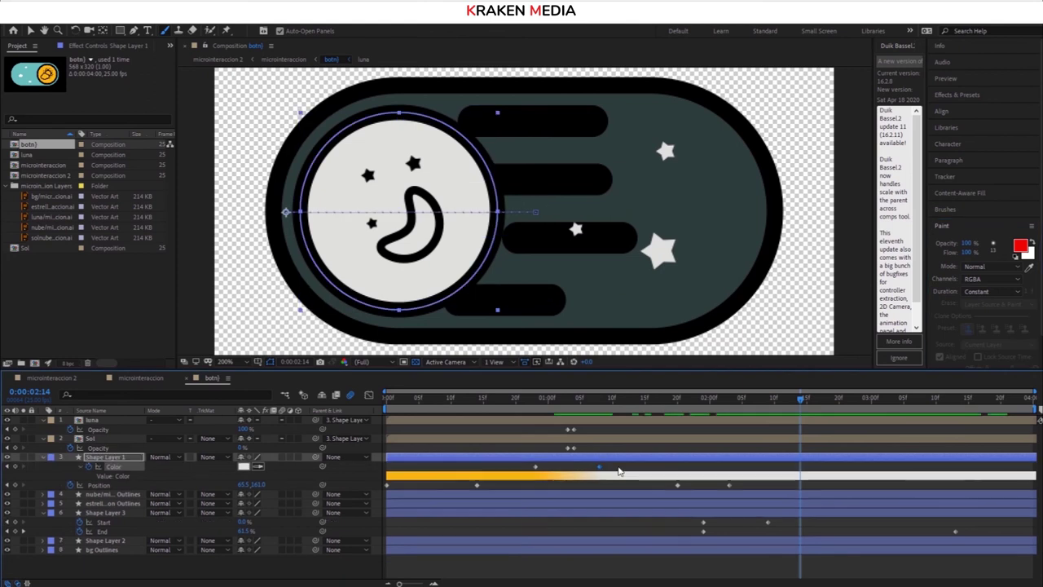
key(ctrl+v)
click(536, 470)
key(ctrl+c)
key(ctrl+v)
key(space)
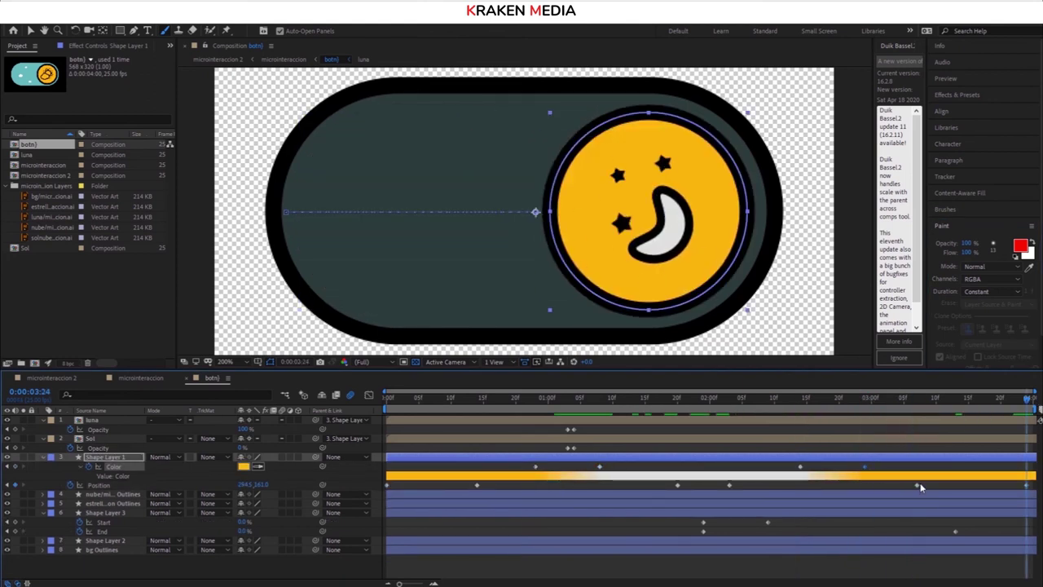
Paste the luna and Sol Opacity keyframes reversed at 02:19 so the sun returns
click(835, 399)
click(98, 447)
click(600, 317)
click(575, 428)
key(ctrl+c)
key(ctrl+v)
click(575, 448)
key(ctrl+c)
key(ctrl+v)
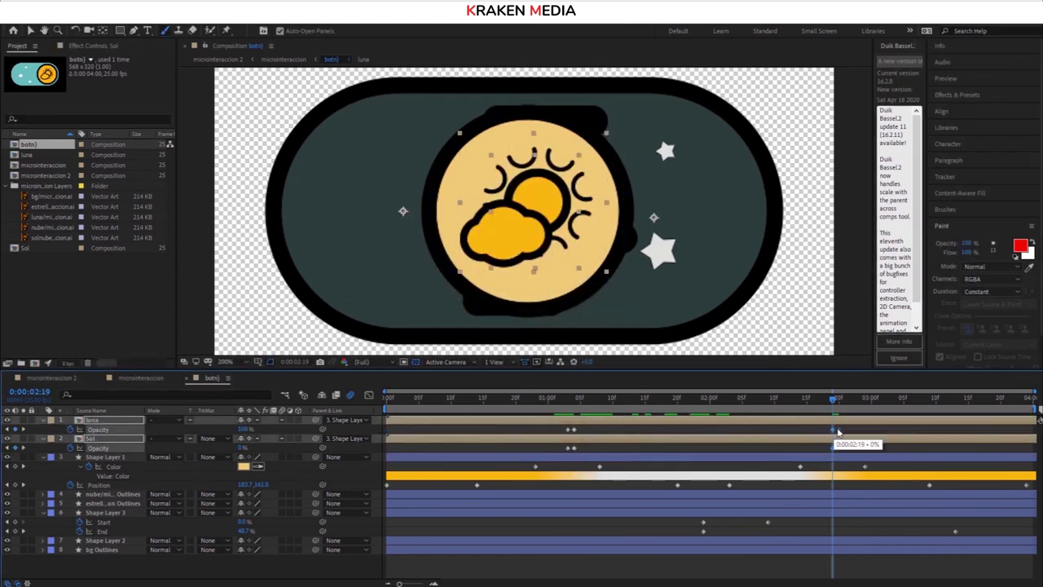
Preview the toggle from the first frame to check the day-night-day change
key(Home)
key(space)
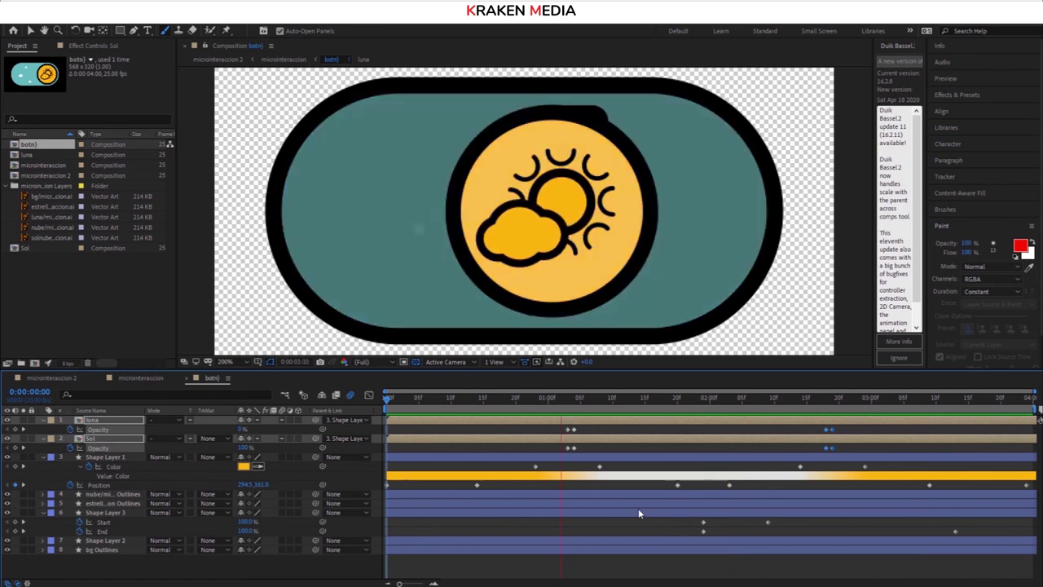
key(space)
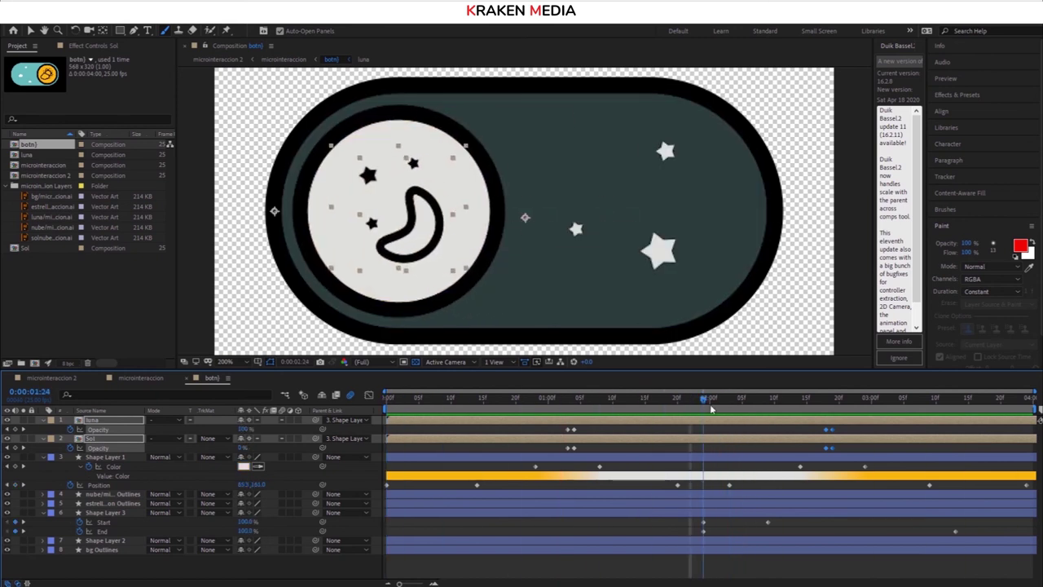
click(396, 406)
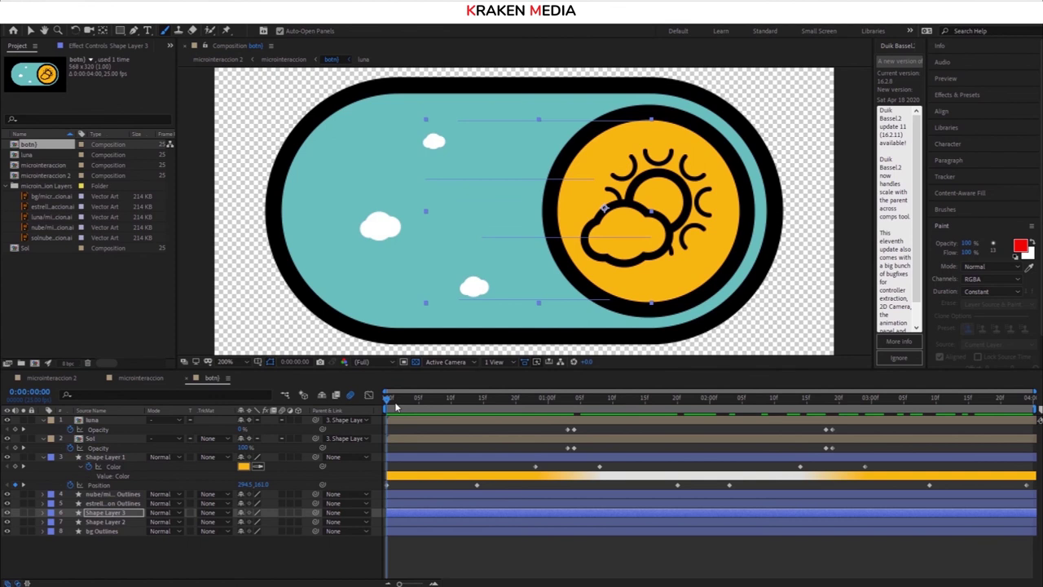
Scrub through the sun-to-moon change to 3:24 and collapse Shape Layer 1's Color and Position rows
mouse_move(398, 406)
mouse_down()
mouse_move(856, 410)
mouse_move(905, 431)
mouse_move(465, 467)
mouse_move(1033, 429)
mouse_up()
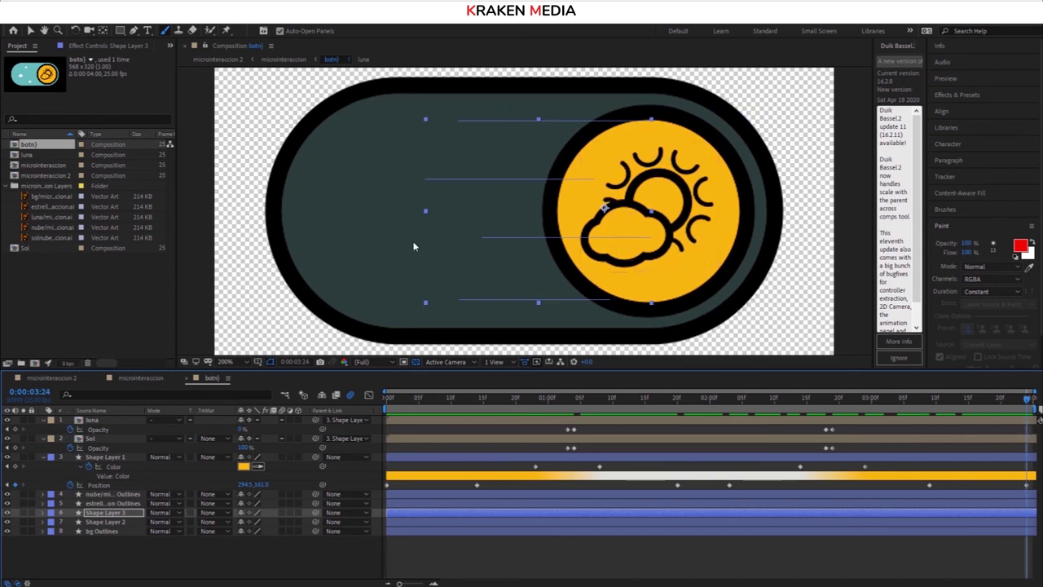
click(44, 459)
Expand the cloud layer and select its Position and Opacity keyframes near the animation's end
click(107, 468)
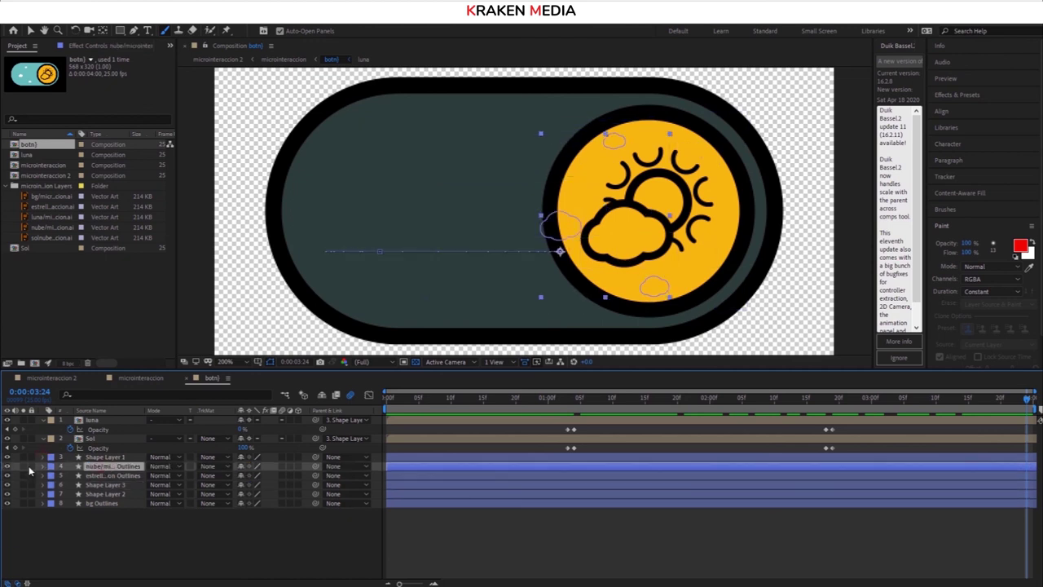
click(42, 467)
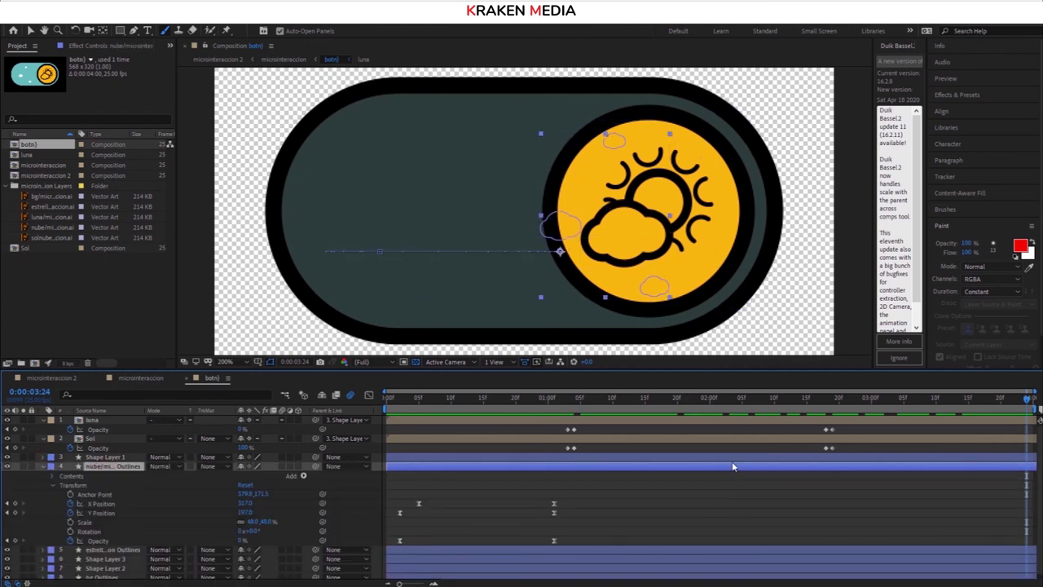
mouse_move(604, 404)
mouse_down()
mouse_move(845, 399)
mouse_move(379, 447)
mouse_move(825, 433)
mouse_move(835, 446)
mouse_up()
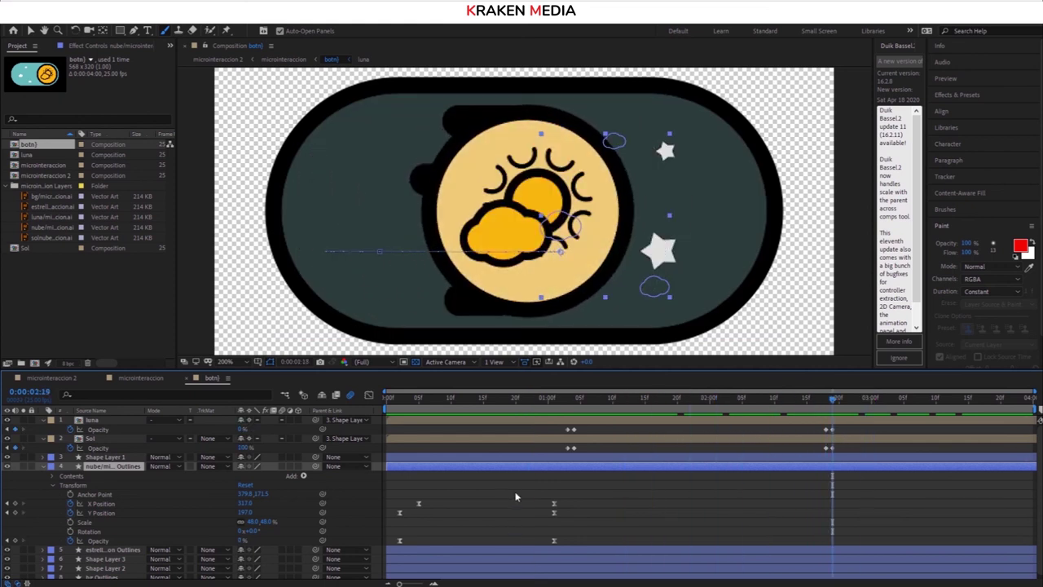
drag(540, 484, 559, 546)
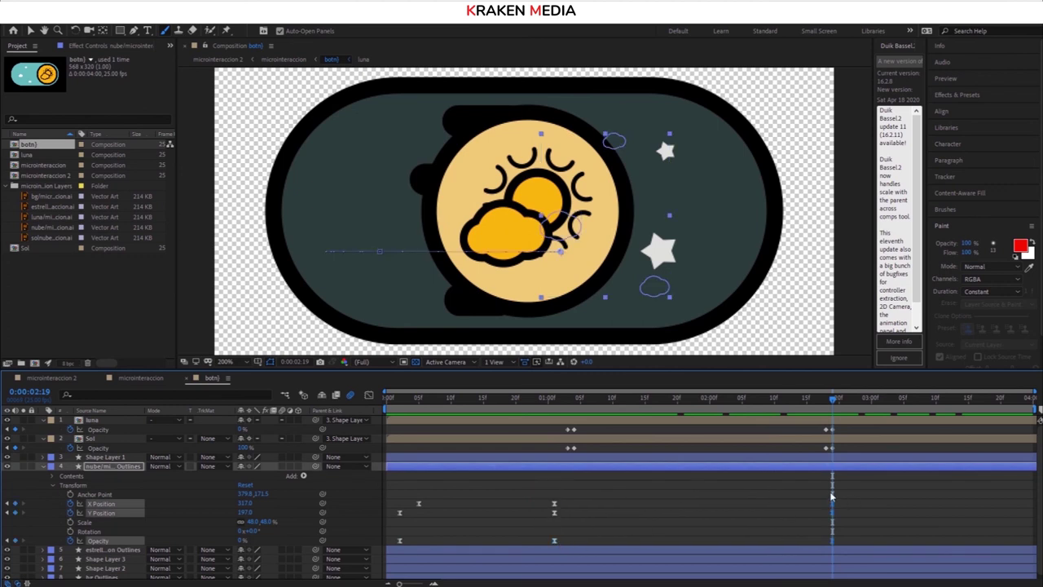
drag(833, 520, 844, 544)
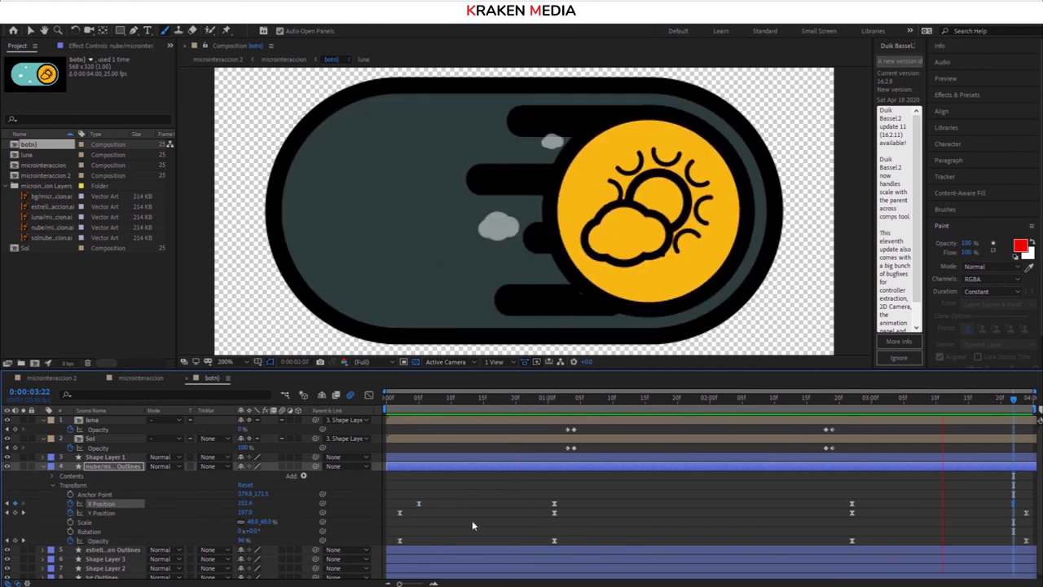
In the Graph Editor, drag the cloud X Position bezier handles to ease into and out of the keyframes
click(369, 397)
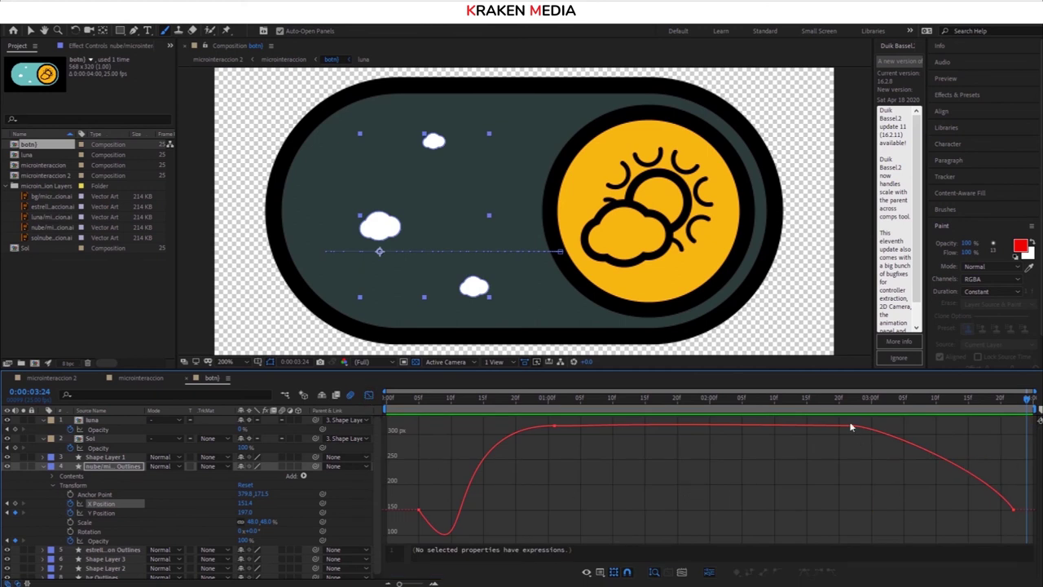
click(991, 494)
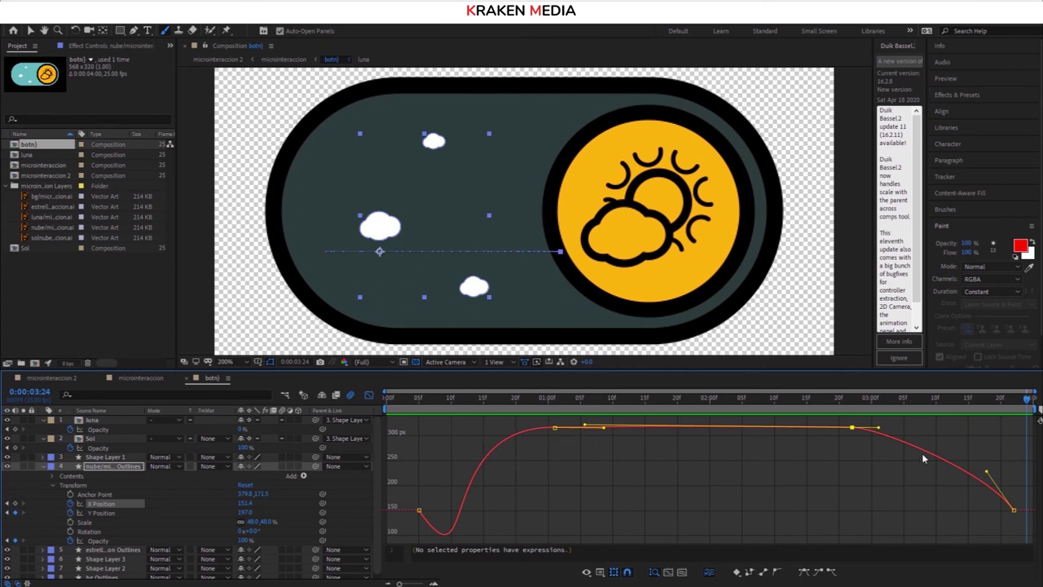
drag(881, 429, 929, 427)
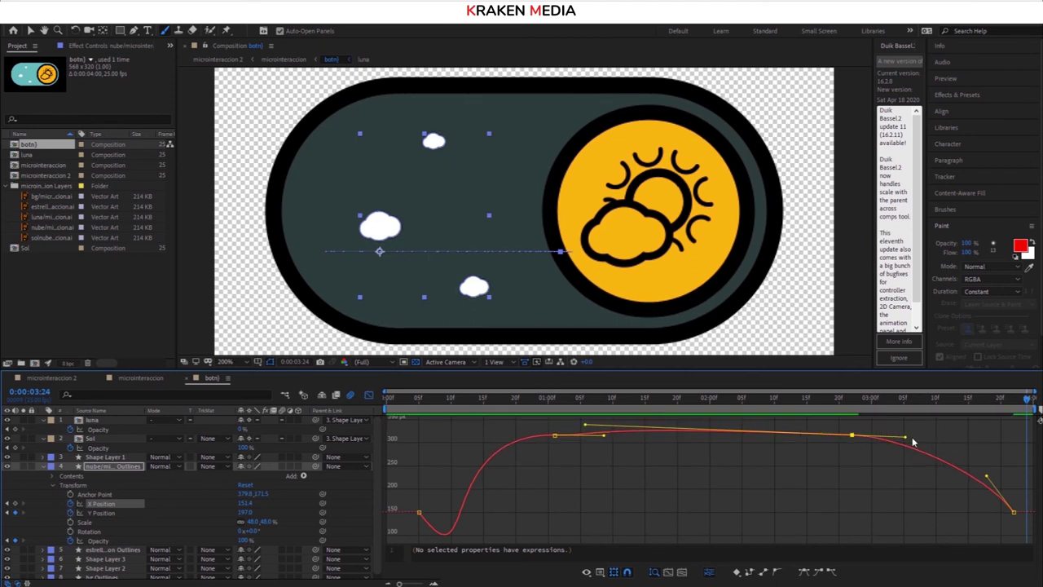
drag(987, 474, 967, 534)
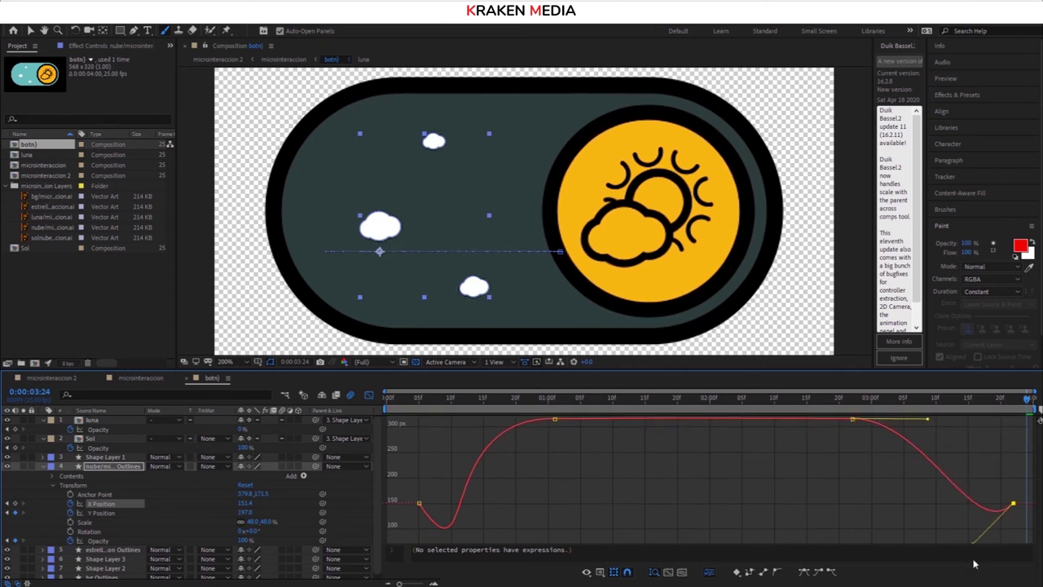
drag(929, 429, 986, 425)
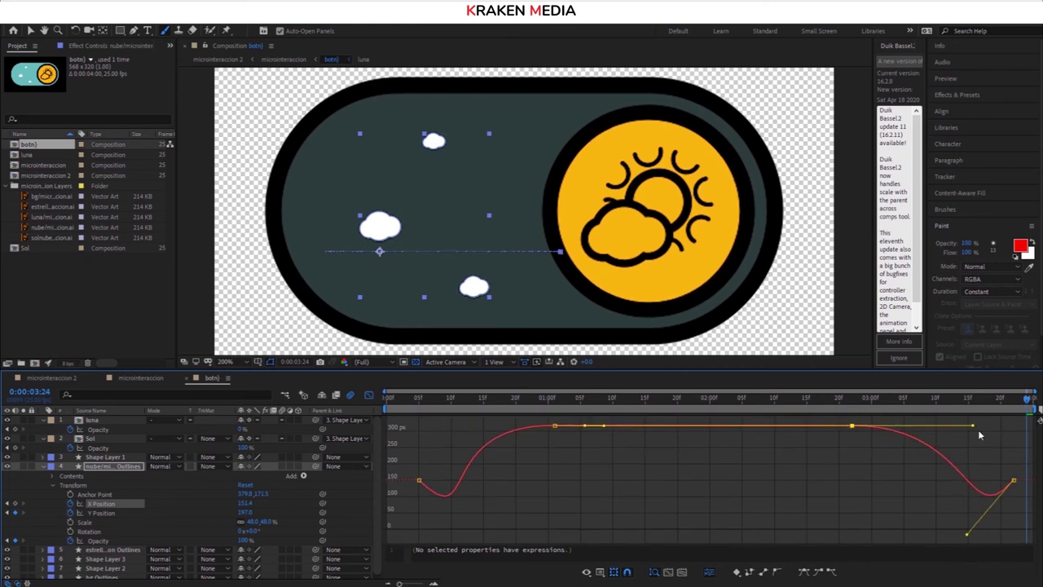
Preview the eased cloud motion, then collapse the cloud, Sol and luna layer properties
key(space)
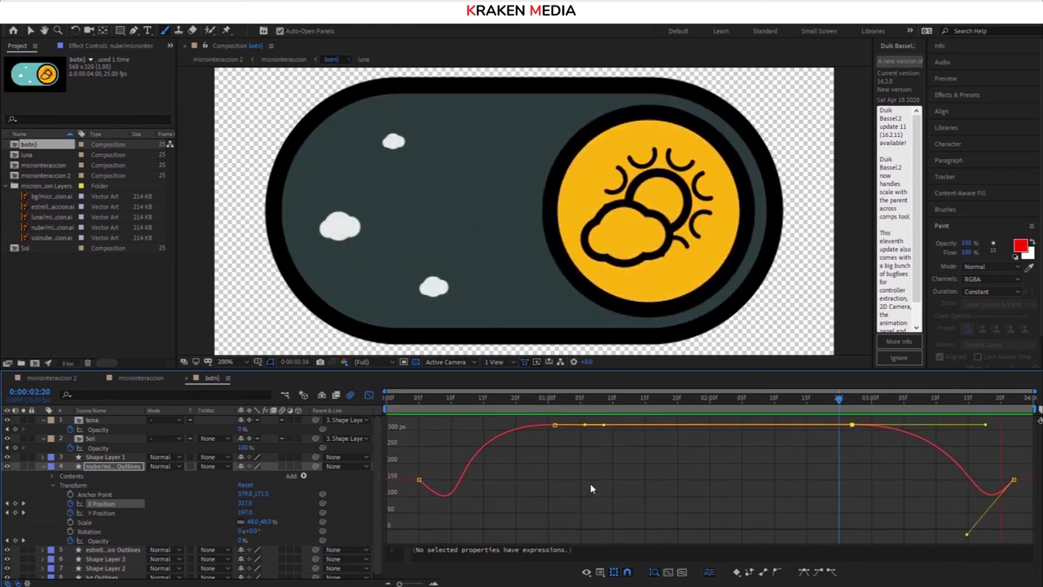
key(space)
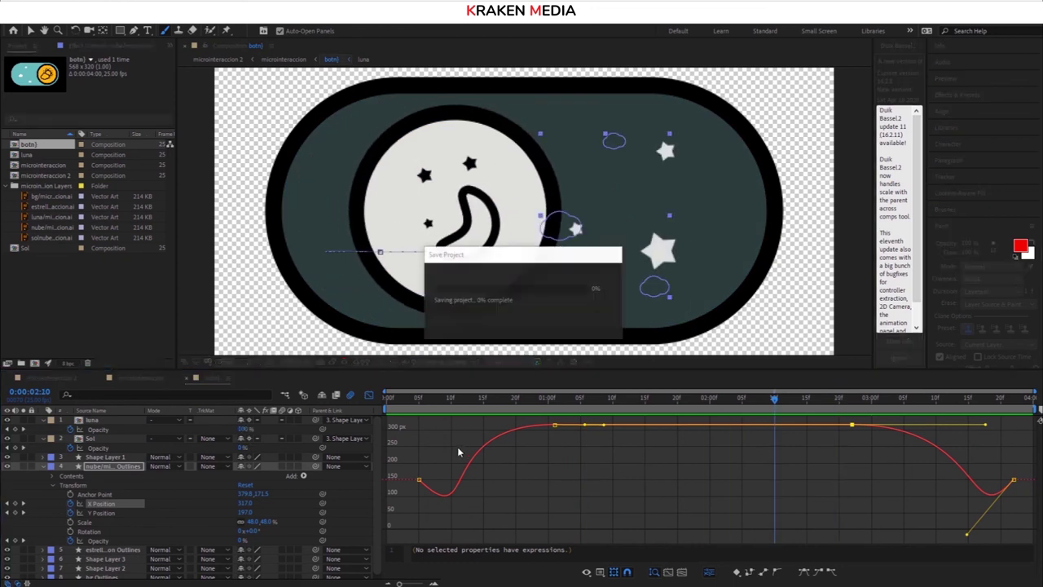
click(44, 466)
click(45, 439)
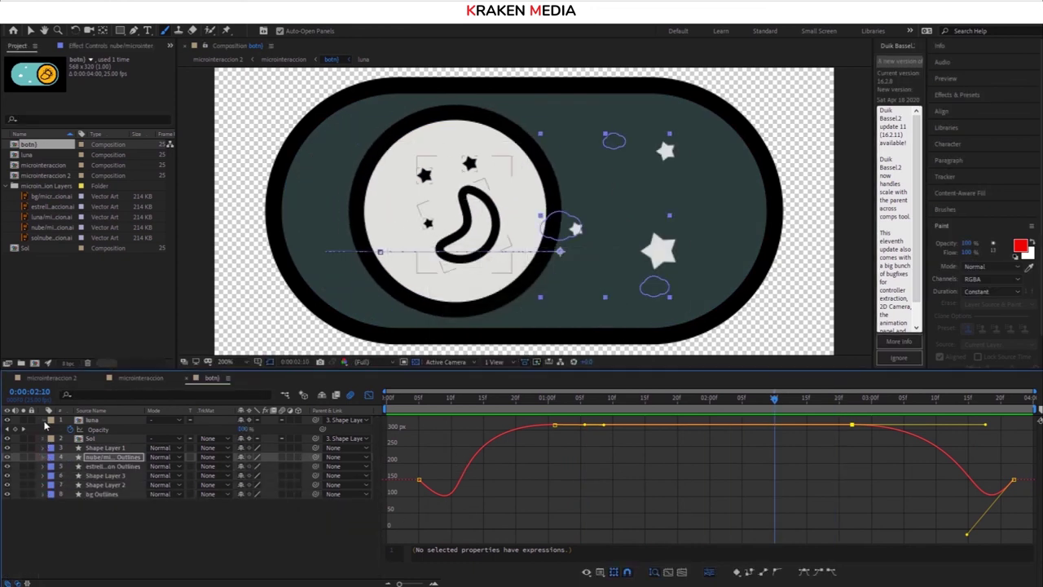
click(43, 420)
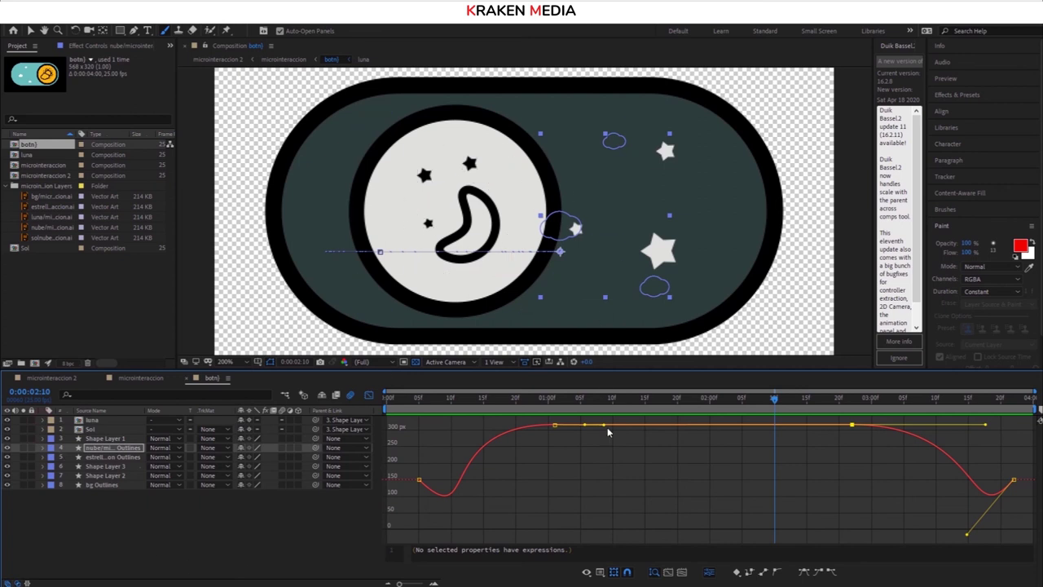
Scrub partway through the toggle, then open the luna precomp to show its moon and stars
click(370, 395)
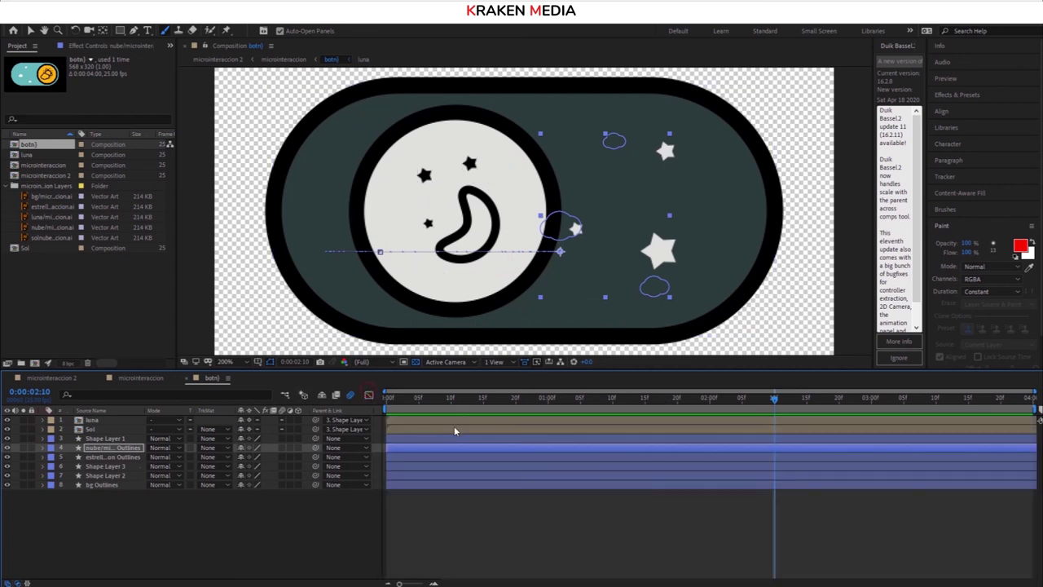
drag(484, 406, 820, 399)
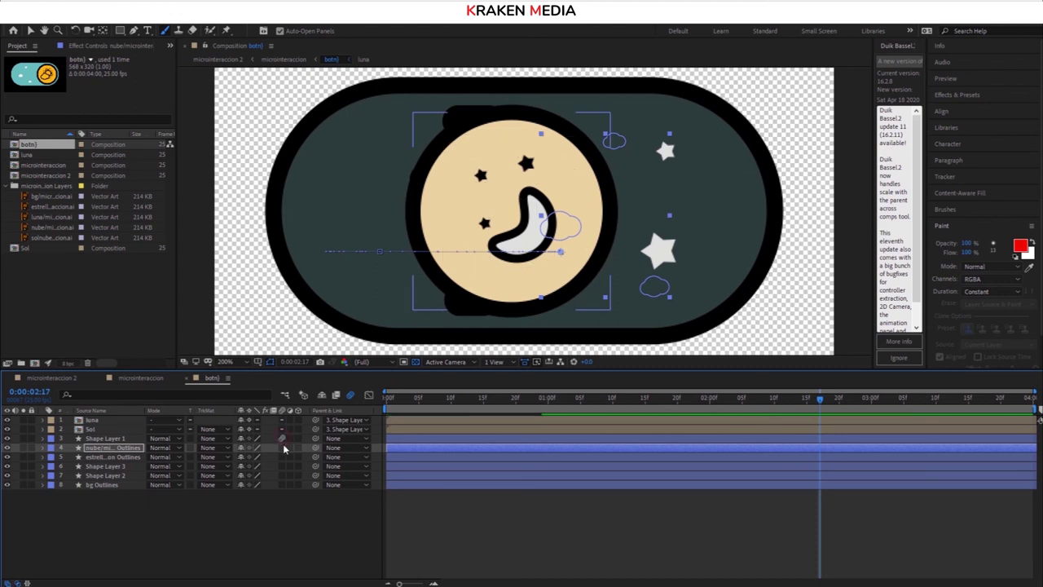
click(282, 485)
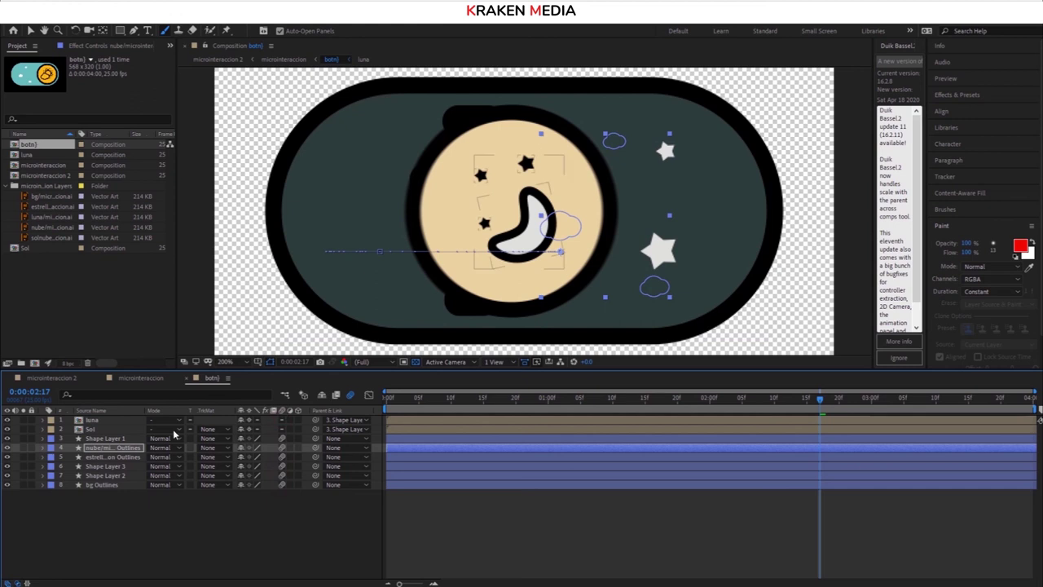
click(76, 421)
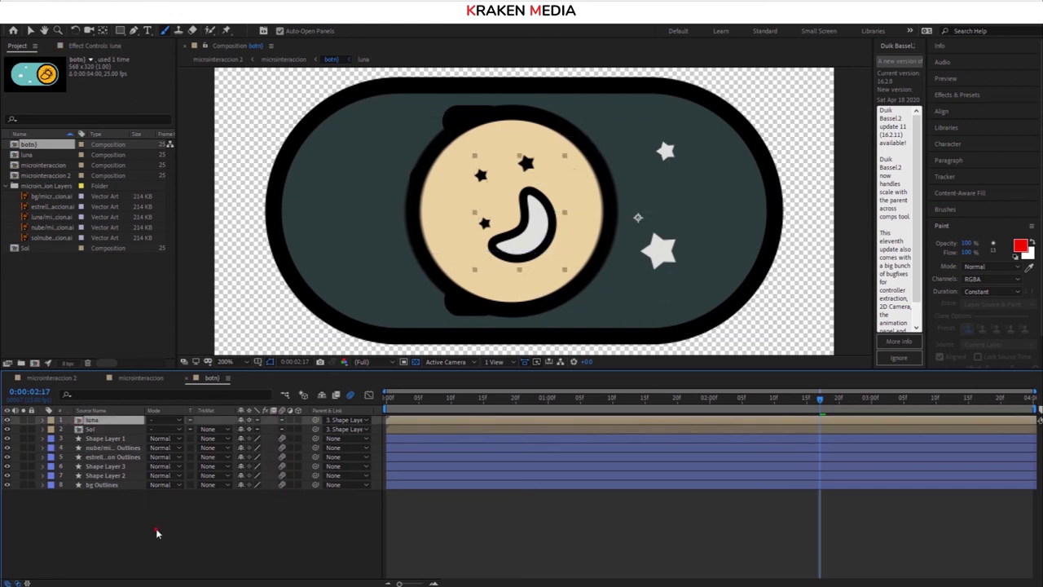
double_click(281, 420)
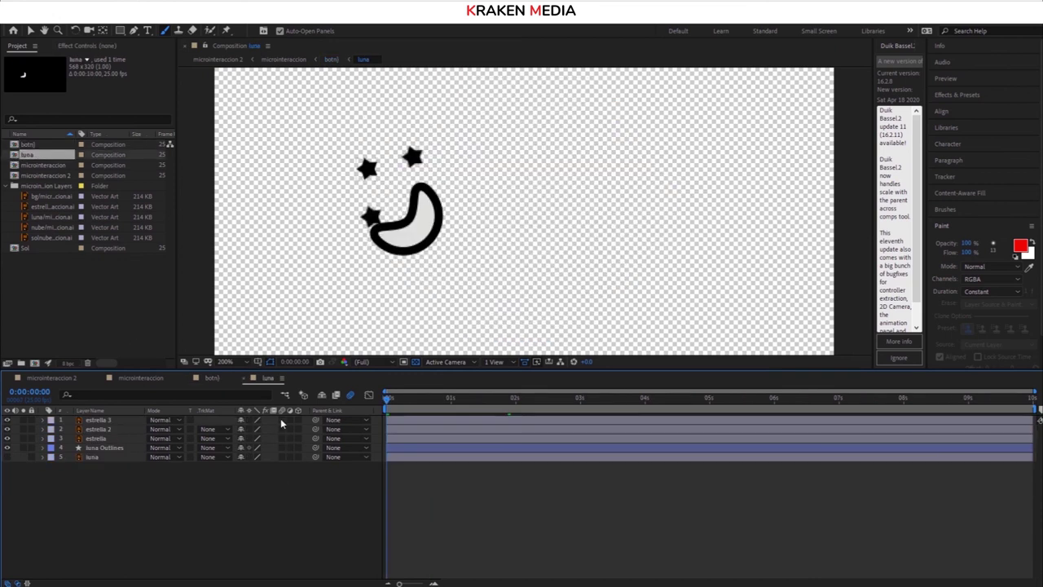
Return to the botn comp, preview the day/night toggle, then switch to microinteraccion
click(11, 187)
double_click(25, 196)
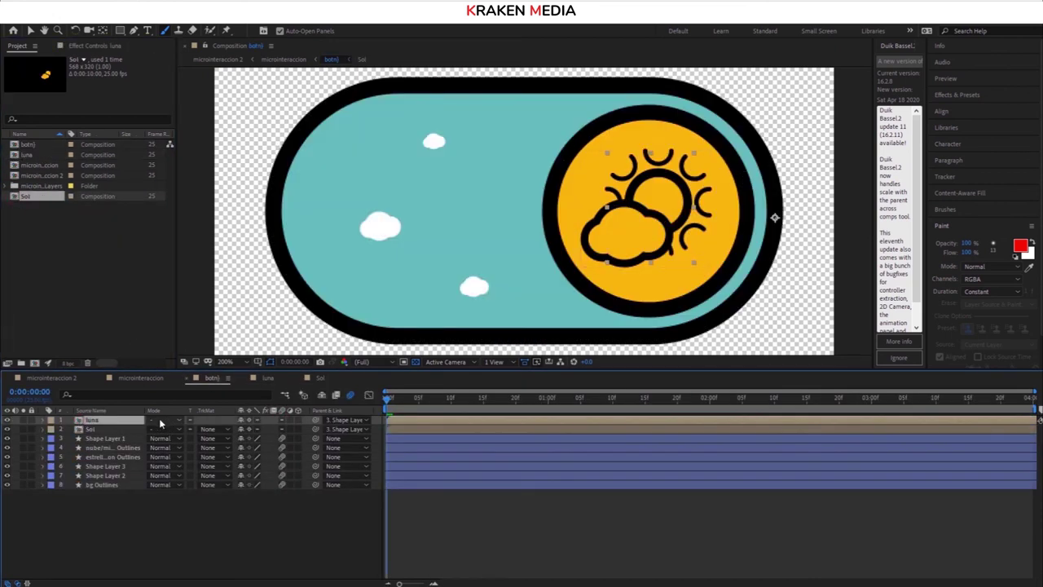
key(space)
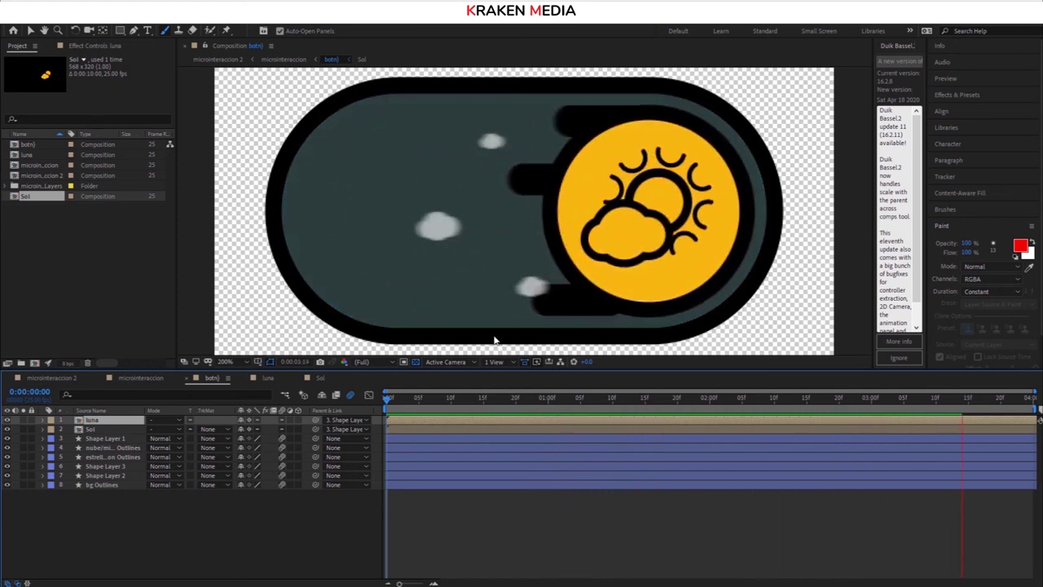
key(space)
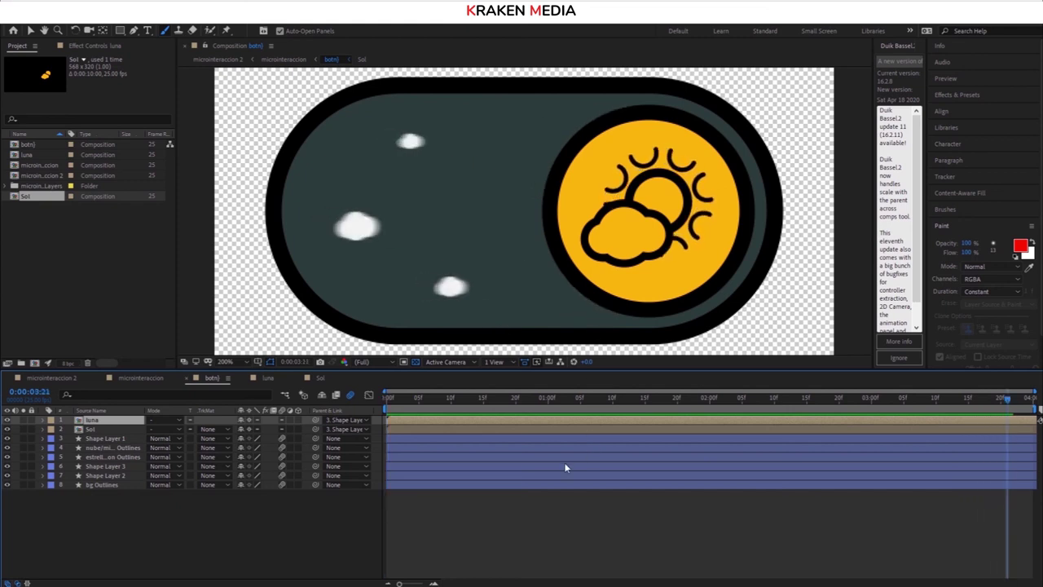
click(145, 379)
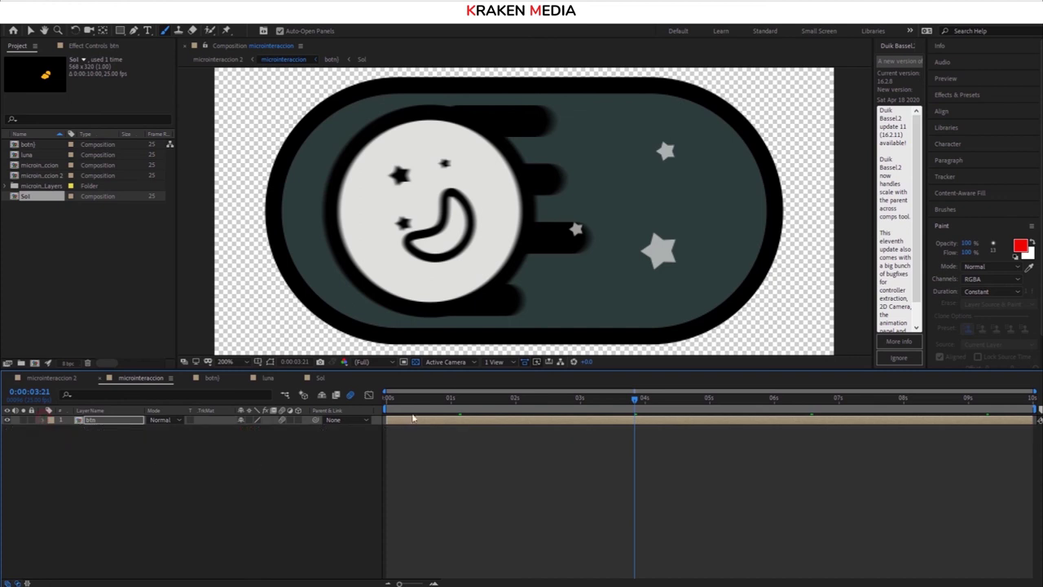
Preview the looping btn layer and change its Time Remap loopOut type to 'continue'
key(space)
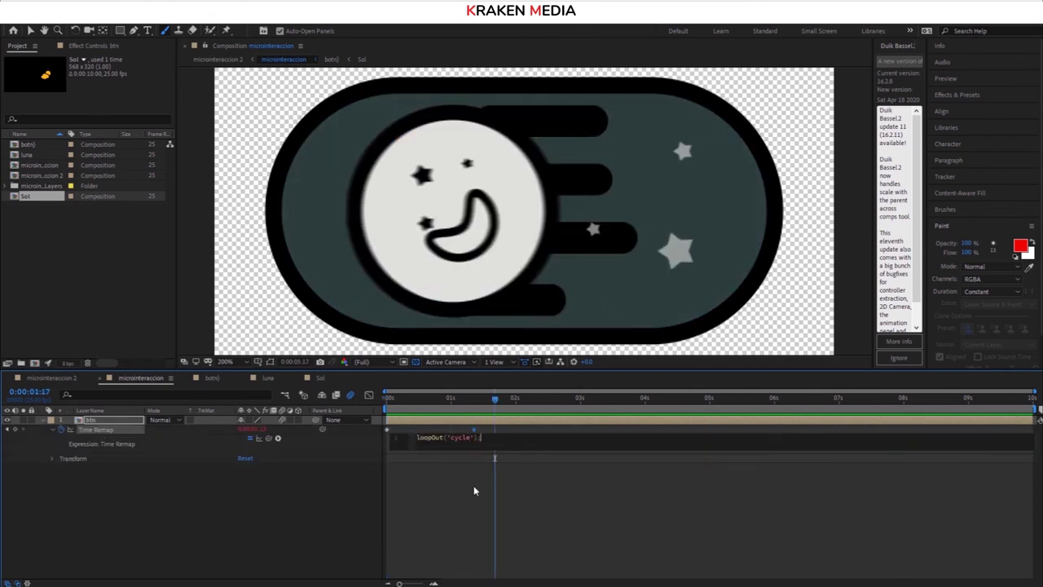
click(480, 489)
key(space)
Time-reverse the btn layer with Layer > Time > Time-Reverse Layer
key(space)
right_click(85, 420)
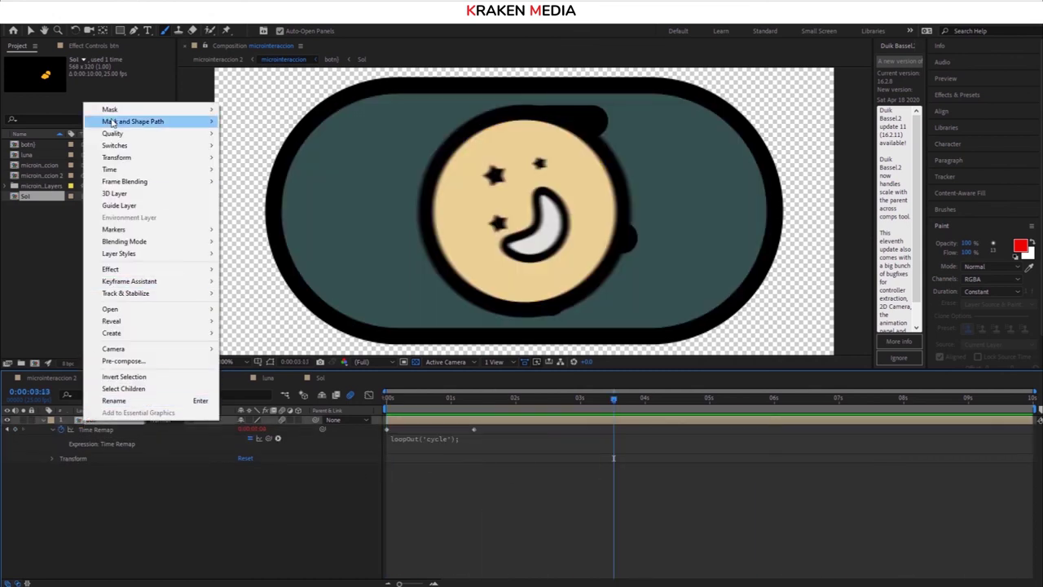
double_click(444, 438)
text(continue)
click(522, 518)
key(space)
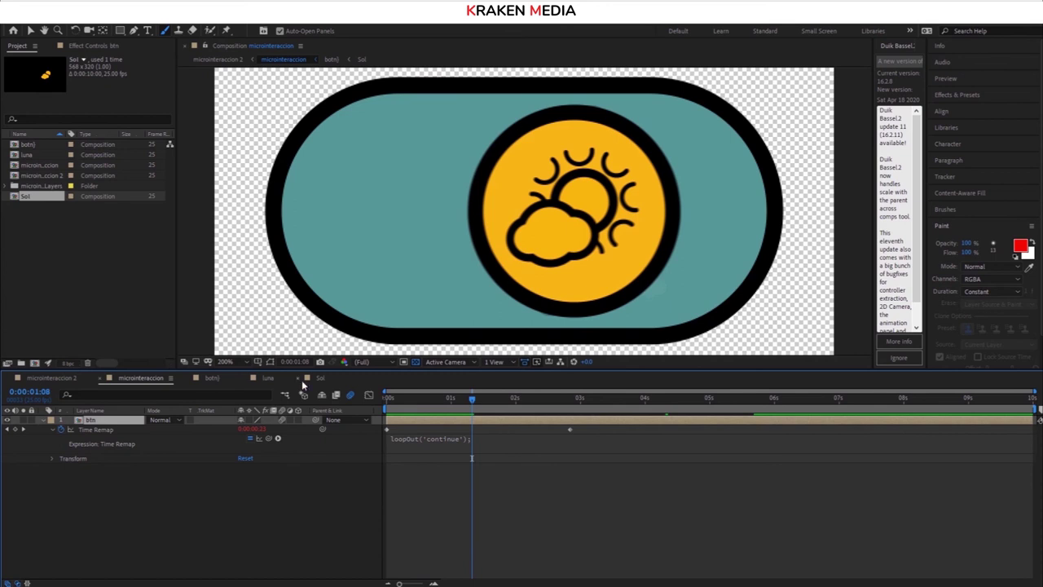
right_click(115, 420)
mouse_move(200, 169)
click(334, 183)
Try 'pingpong', settle on loopOut('cycle'), then open botn and reveal bg Outlines' Color keyframes
double_click(447, 438)
text(pingpong)
click(486, 507)
double_click(447, 438)
text(cycle)
click(465, 480)
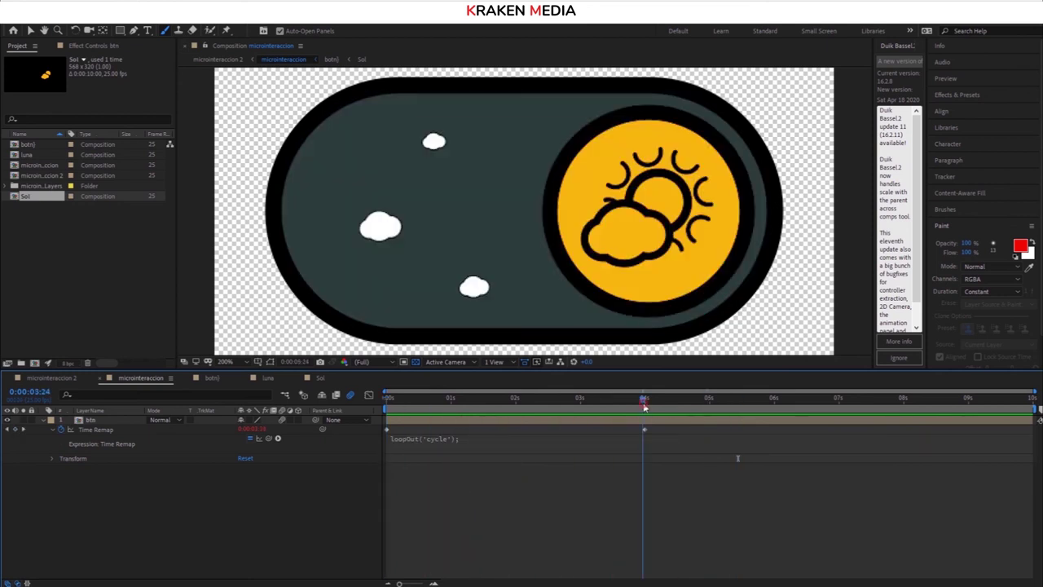
double_click(89, 420)
key(u)
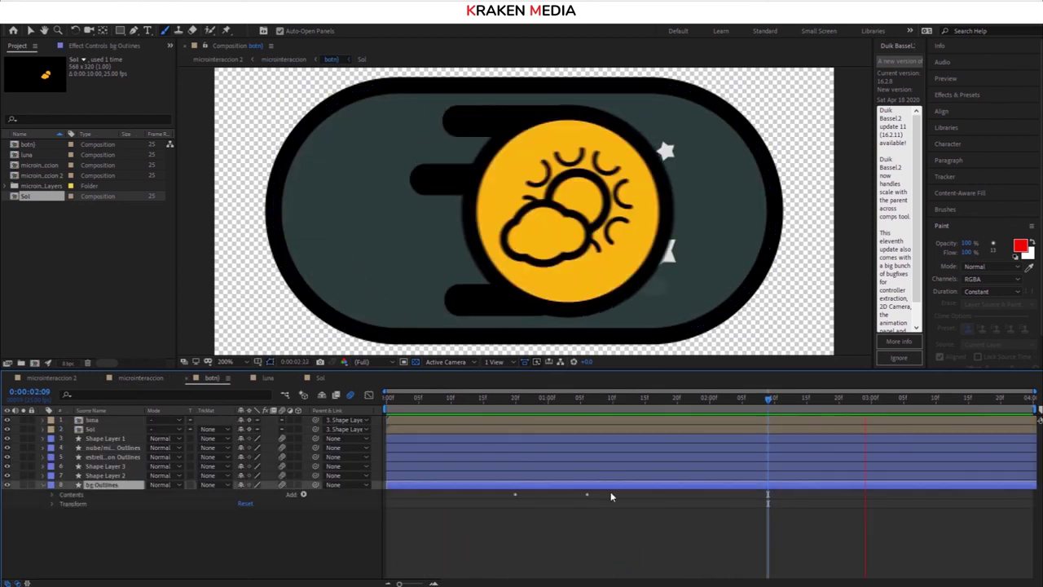